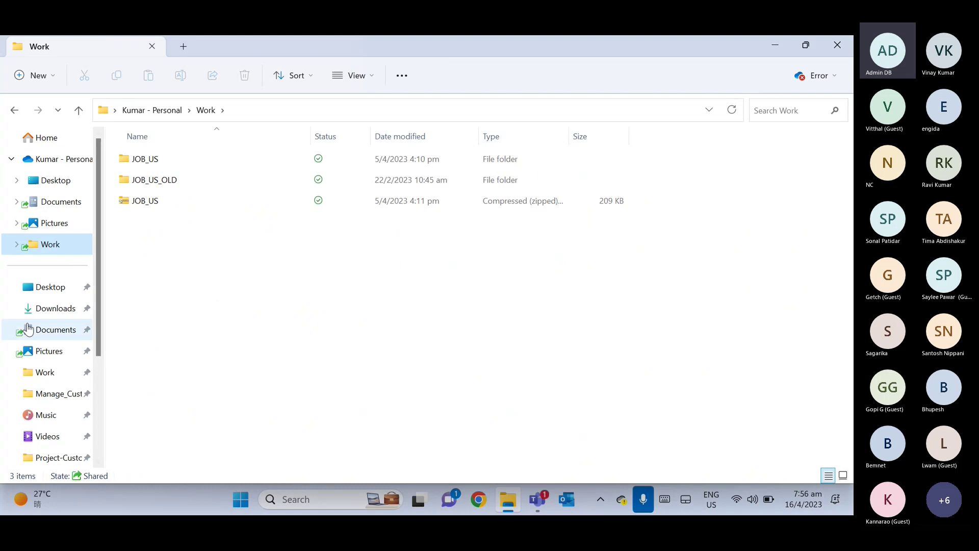
# Navigate from Work through Mulesoft > Training > Project into the Project-Transaction-Module folder.
pyautogui.scroll(-3, 40, 357)
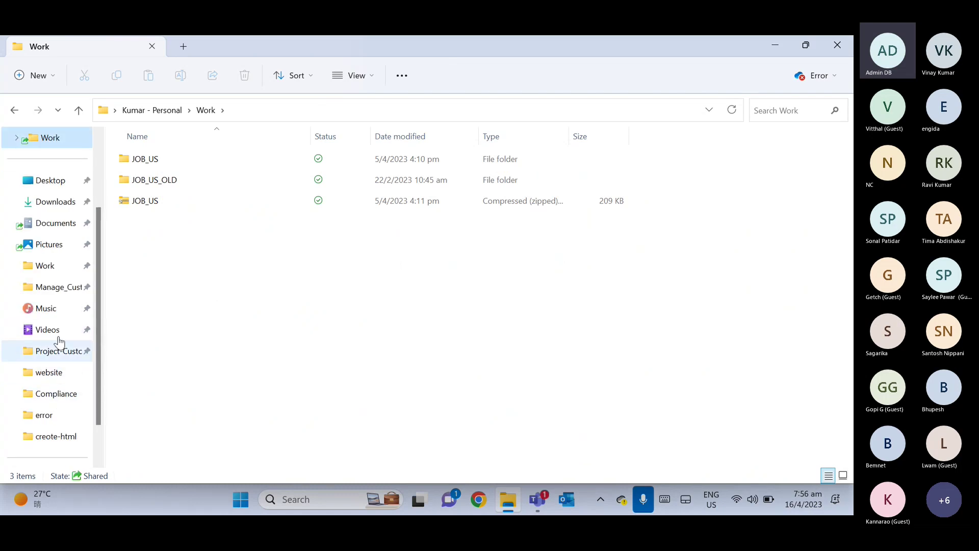
pyautogui.click(66, 274)
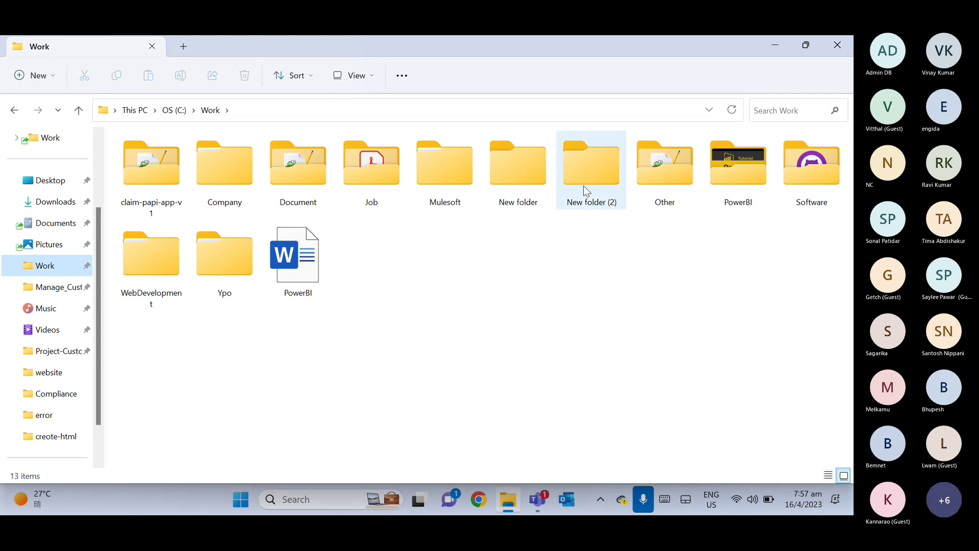
pyautogui.click(448, 170)
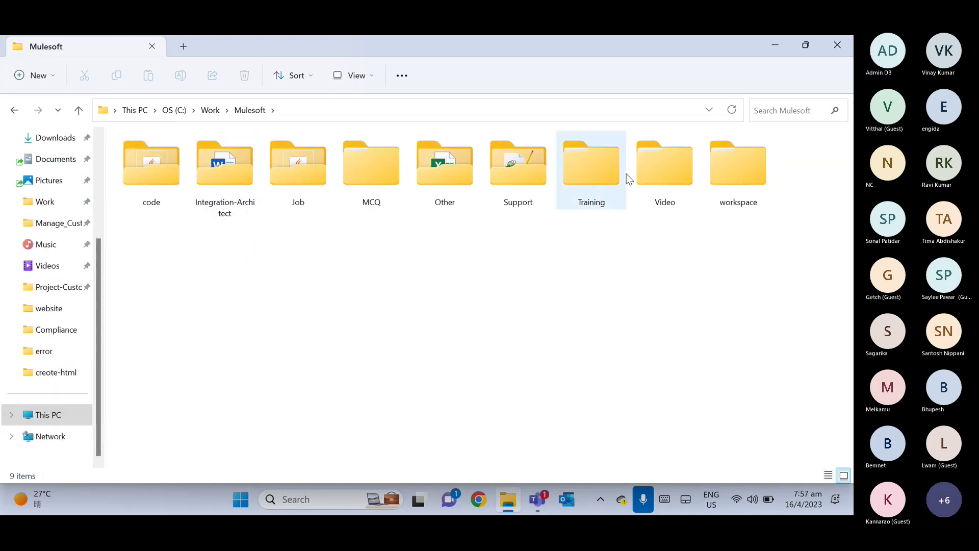
pyautogui.doubleClick(598, 173)
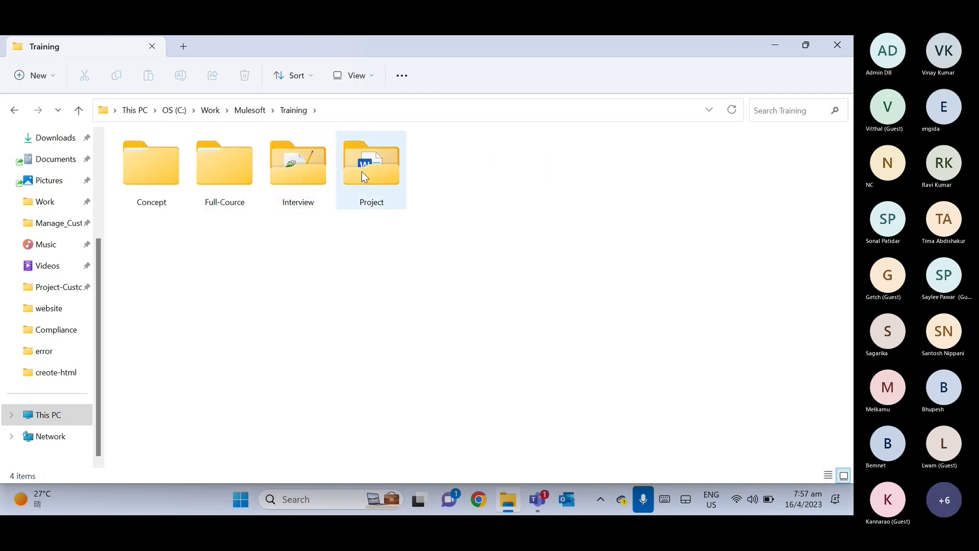
pyautogui.doubleClick(364, 172)
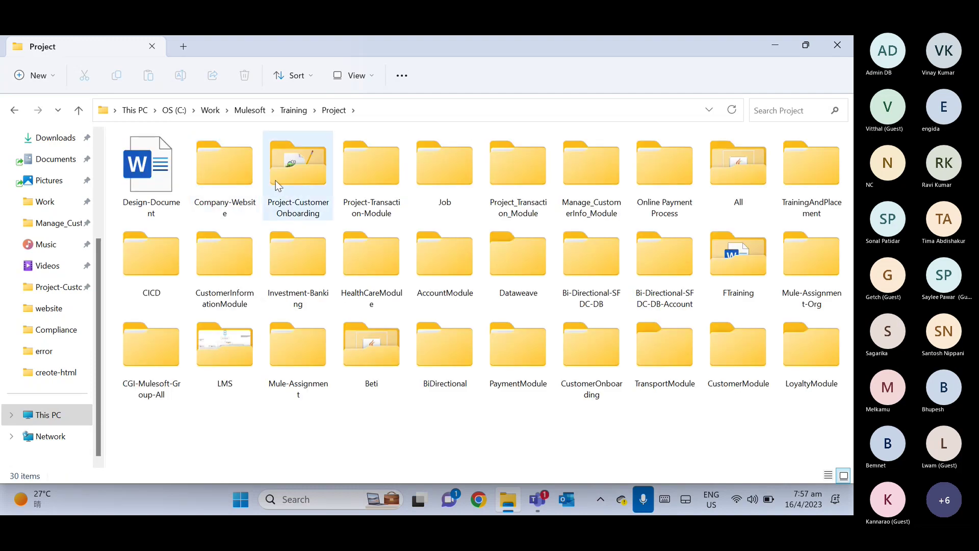
pyautogui.doubleClick(275, 179)
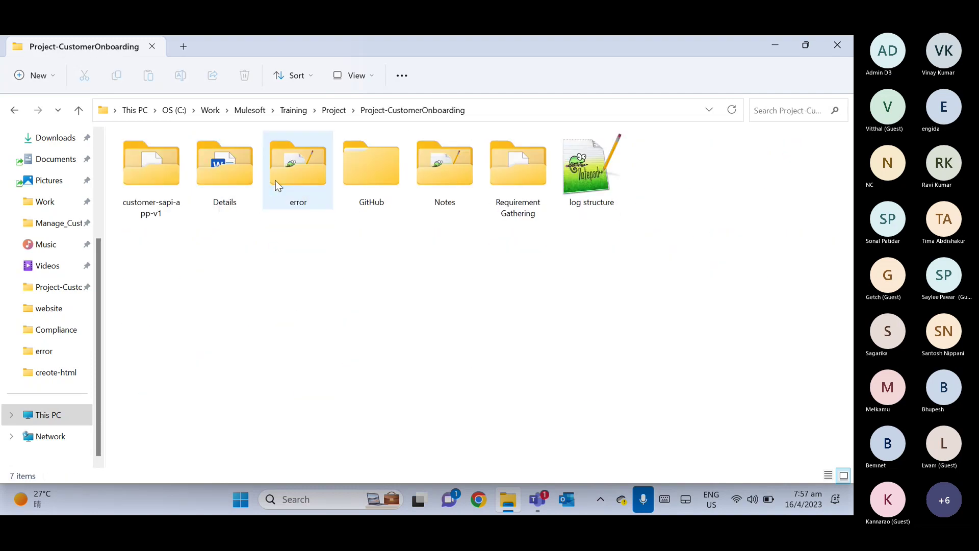
pyautogui.click(340, 111)
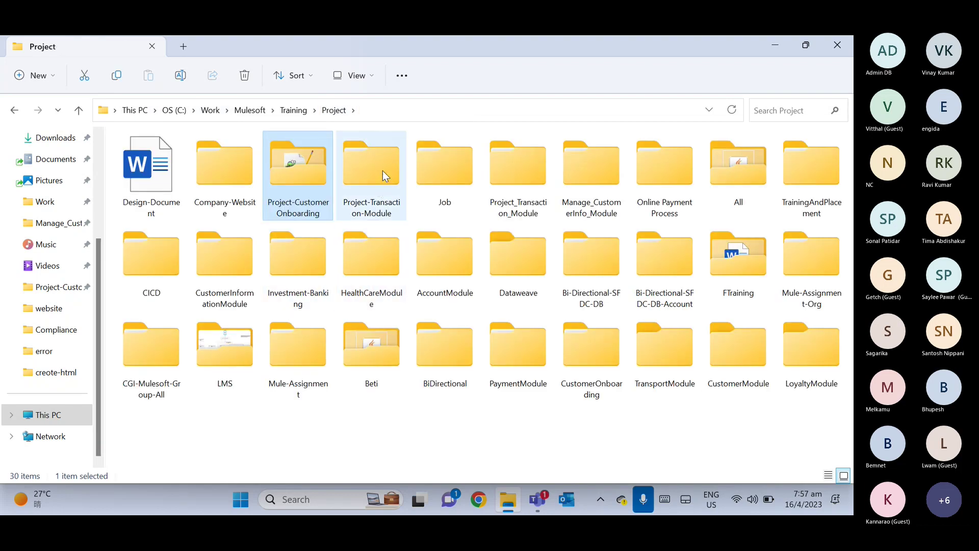
pyautogui.doubleClick(383, 171)
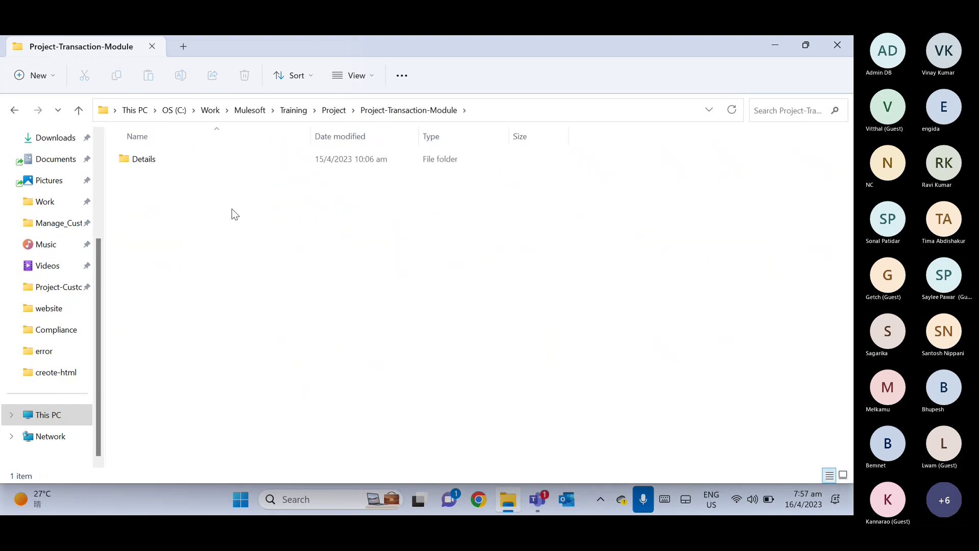
# Switch to Large icons, enter Details and open the Cource-Content-Mulesoft-Basic-To-Advanced-Training document.
pyautogui.click(844, 474)
pyautogui.doubleClick(179, 164)
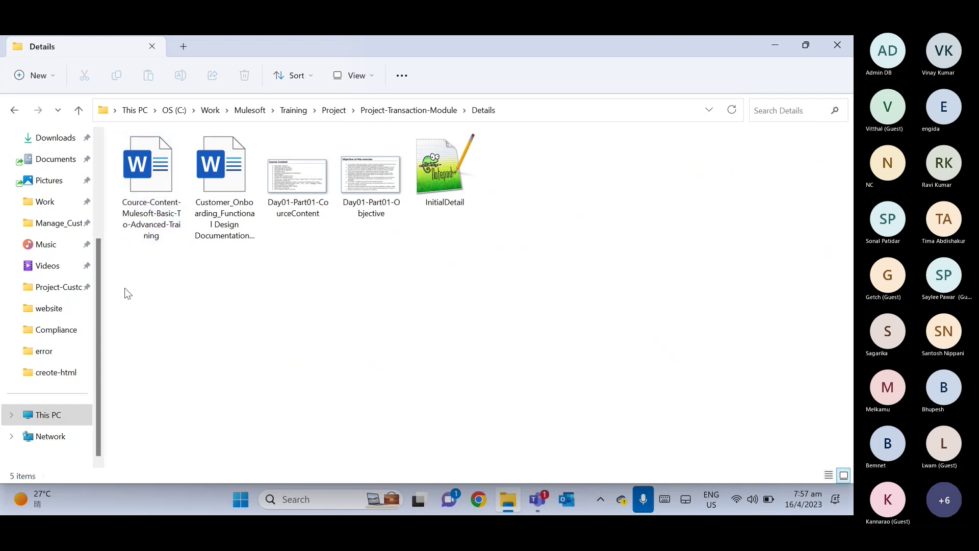
pyautogui.doubleClick(160, 185)
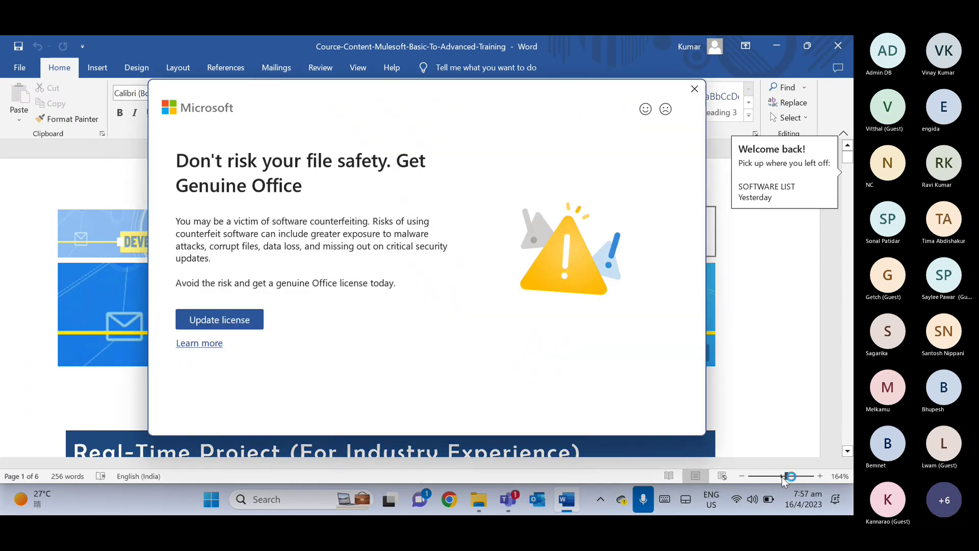
# Close the Get Genuine Office prompt, zoom to 127% and scroll to the SOFTWARE LIST.
pyautogui.click(694, 89)
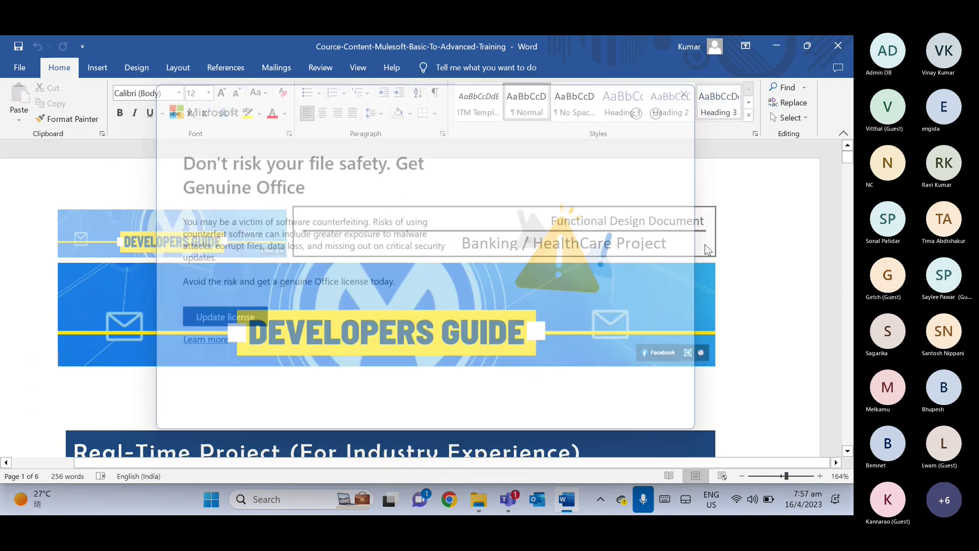
pyautogui.click(784, 476)
pyautogui.scroll(-15, 560, 362)
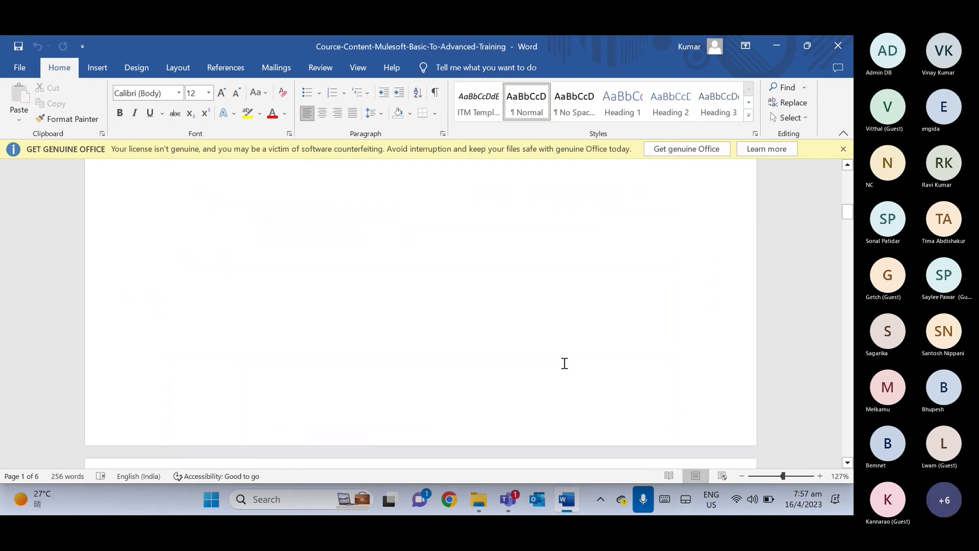
pyautogui.scroll(-5, 564, 365)
pyautogui.scroll(5, 566, 362)
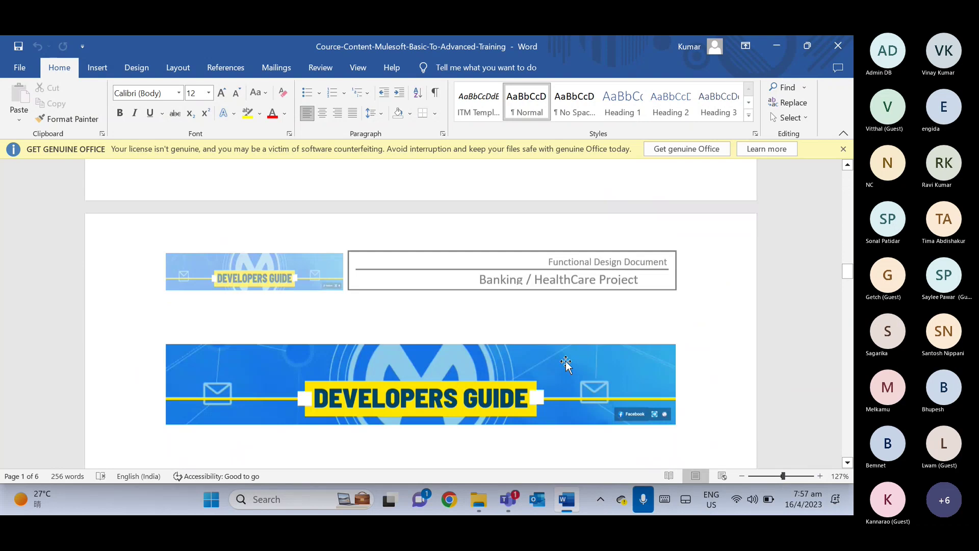
pyautogui.scroll(-10, 566, 364)
pyautogui.scroll(5, 567, 361)
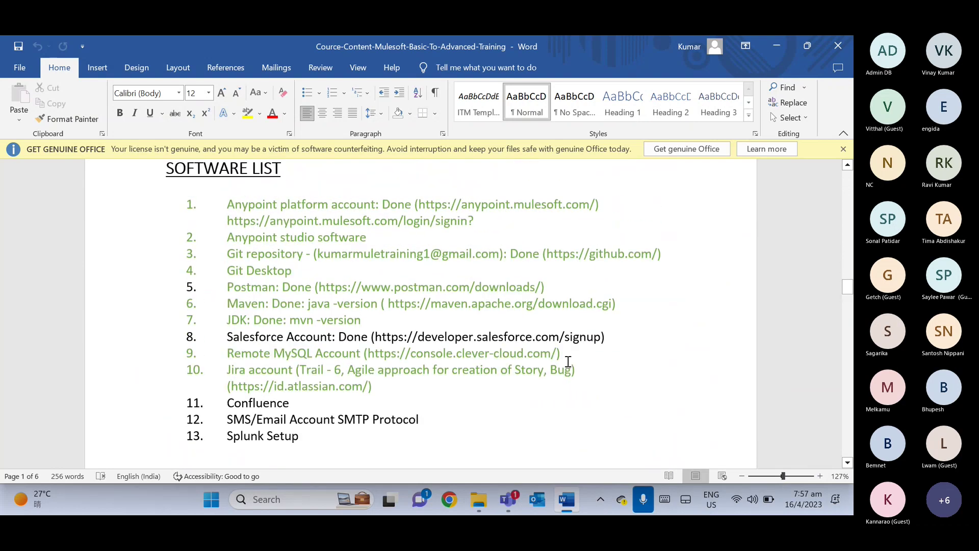
pyautogui.scroll(-1, 494, 372)
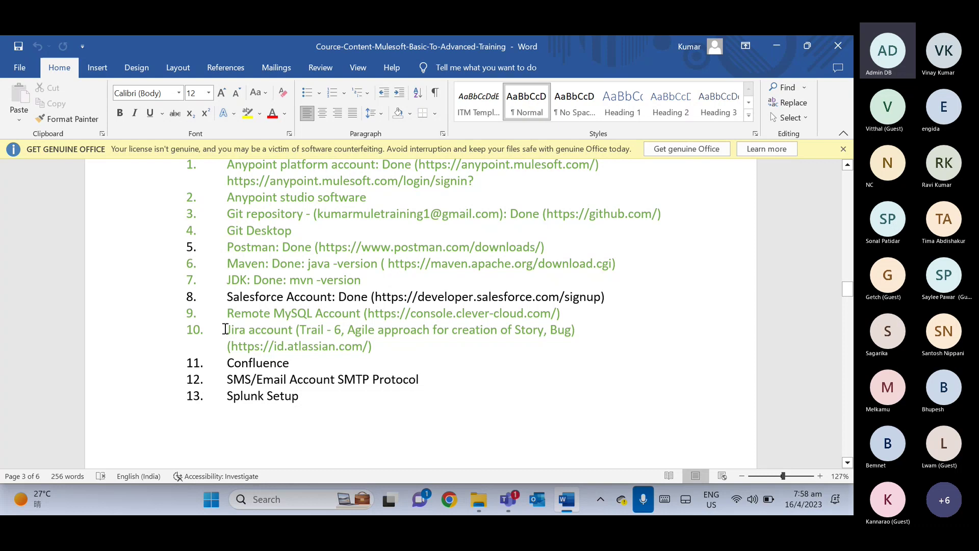
# Select the words 'Jira account' in item 10 of the list.
pyautogui.moveTo(225, 329); pyautogui.dragTo(300, 353)
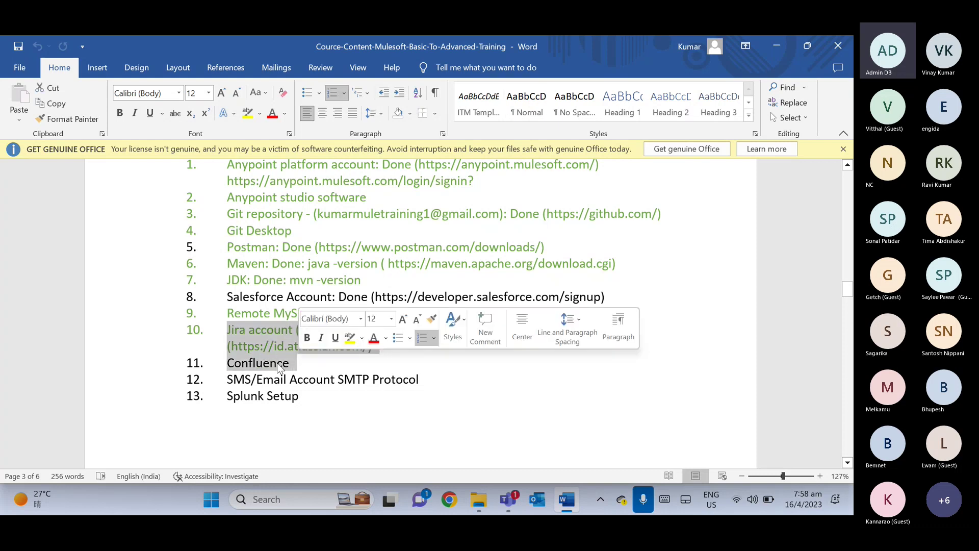
pyautogui.click(267, 335)
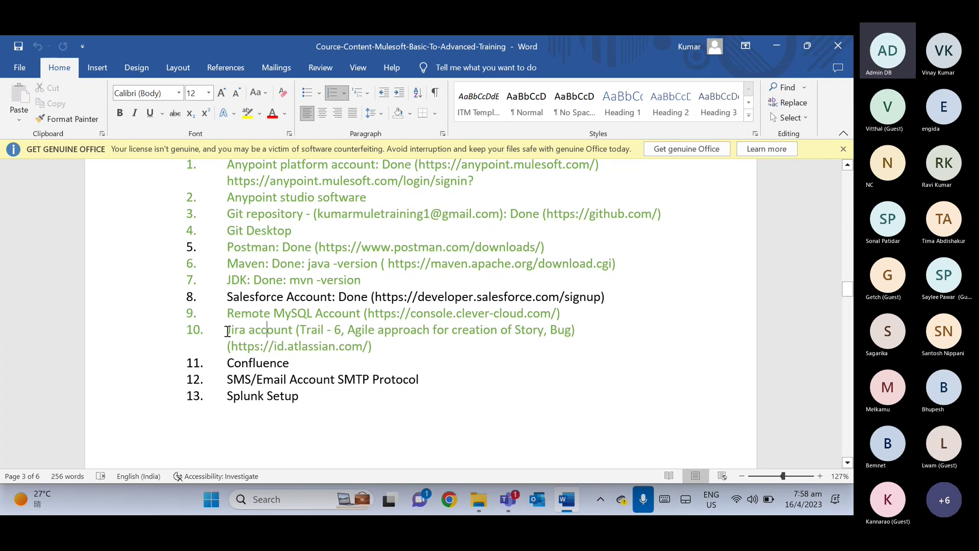
pyautogui.moveTo(228, 332); pyautogui.dragTo(295, 333)
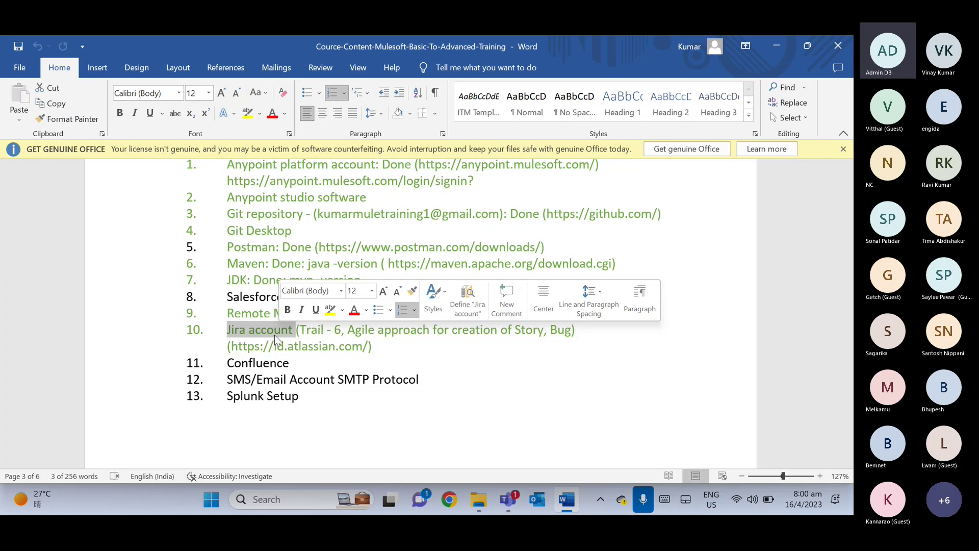
pyautogui.click(295, 363)
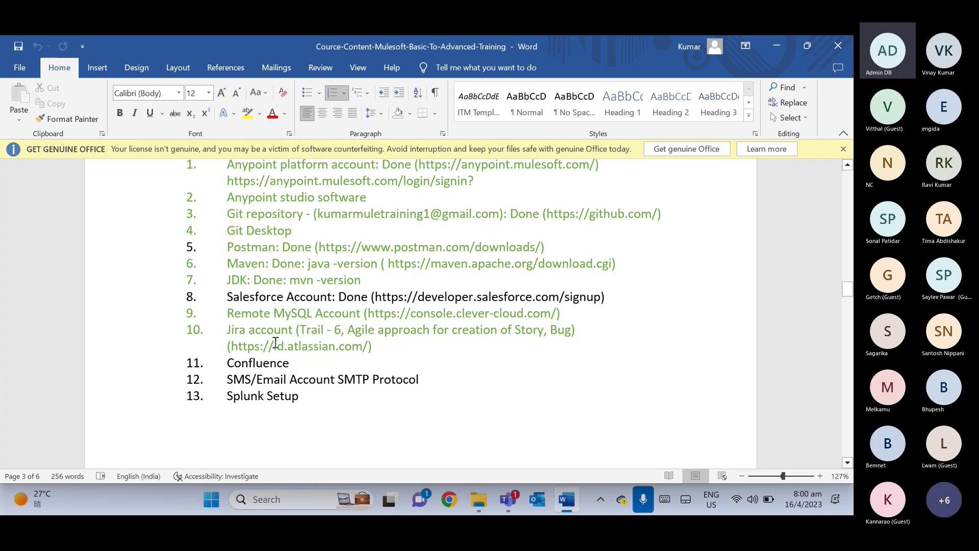
pyautogui.doubleClick(273, 363)
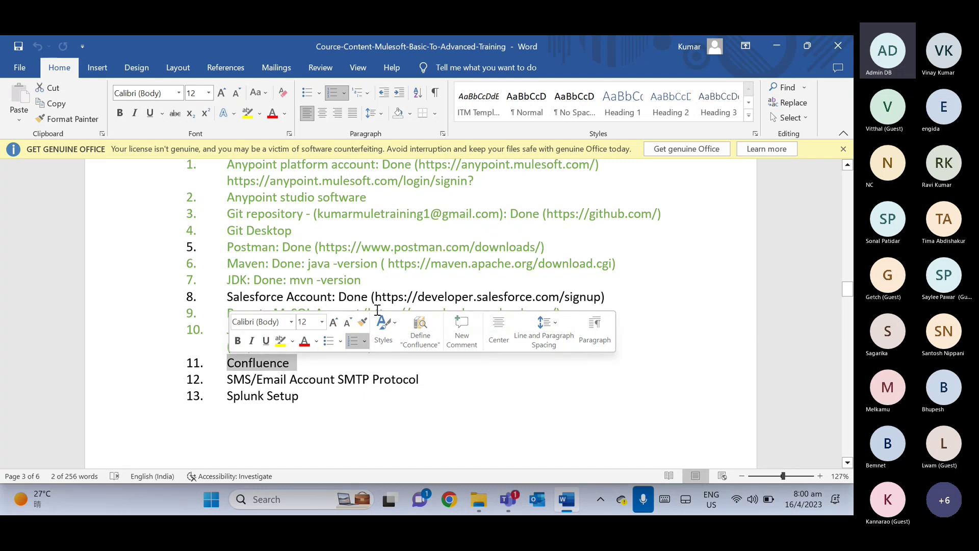
pyautogui.press('Right')
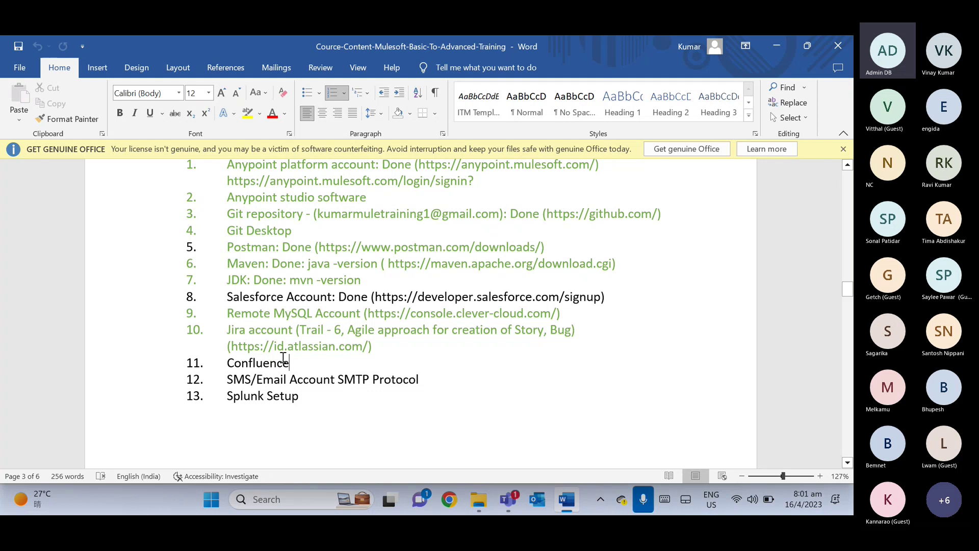
pyautogui.doubleClick(257, 363)
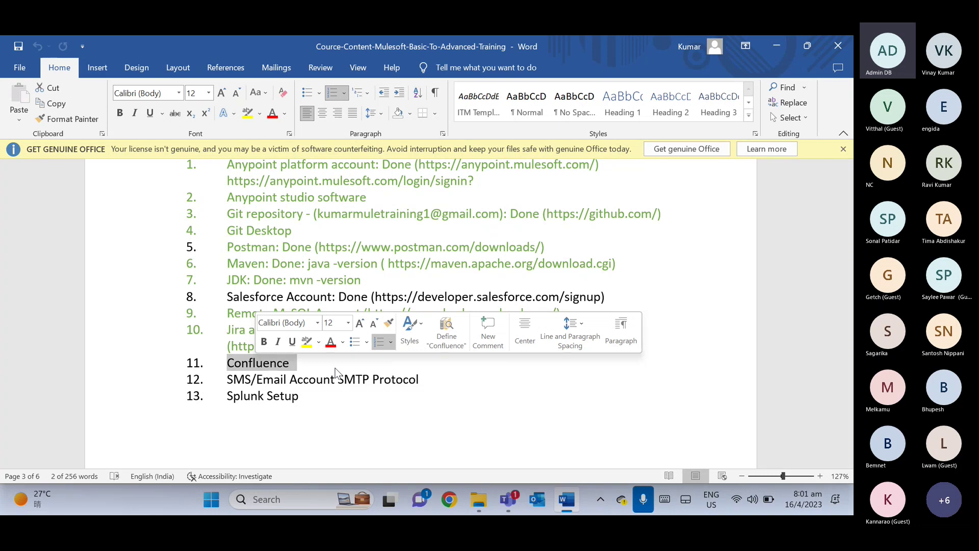
pyautogui.click(300, 368)
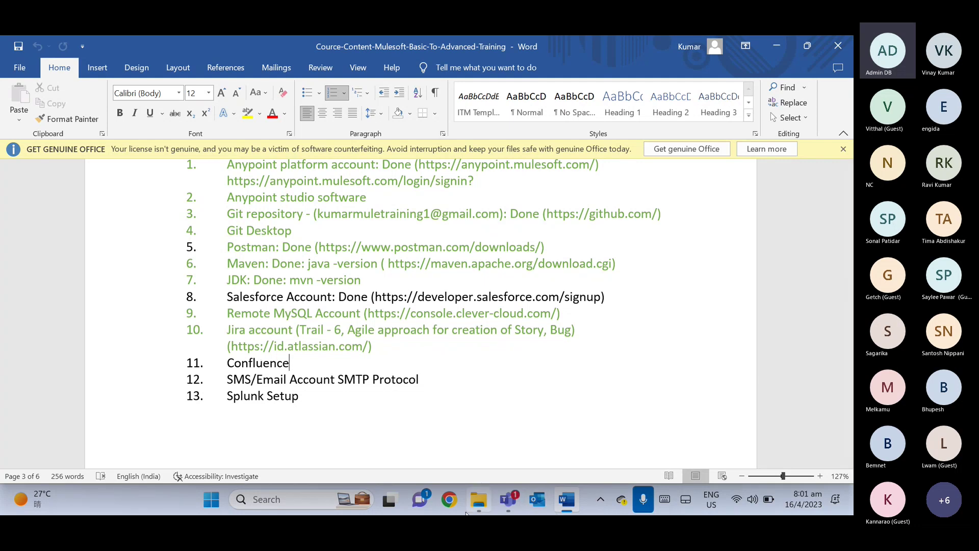
# Launch Chrome under the chosen profile and open the Atlassian start page via the earlier Jira login search.
pyautogui.click(456, 505)
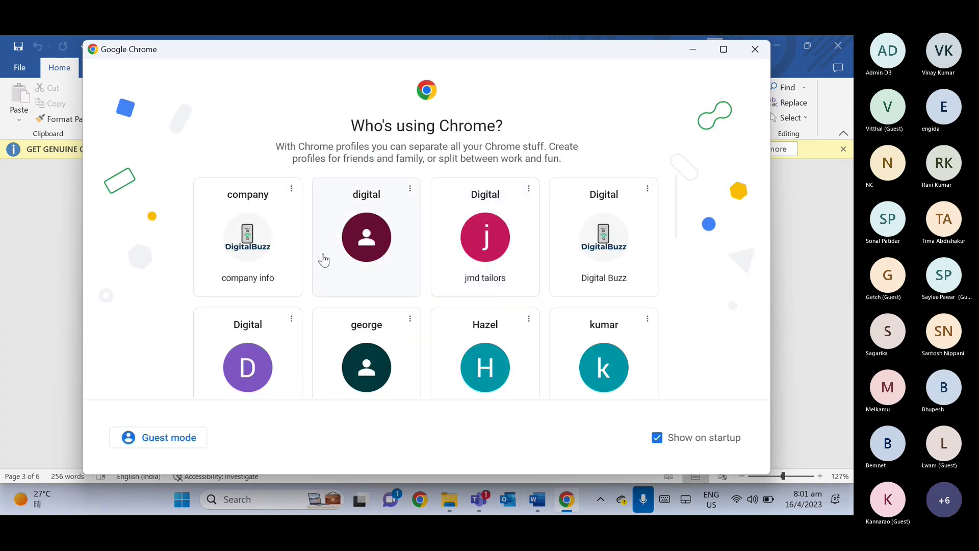
pyautogui.scroll(-5, 406, 289)
pyautogui.scroll(3, 489, 238)
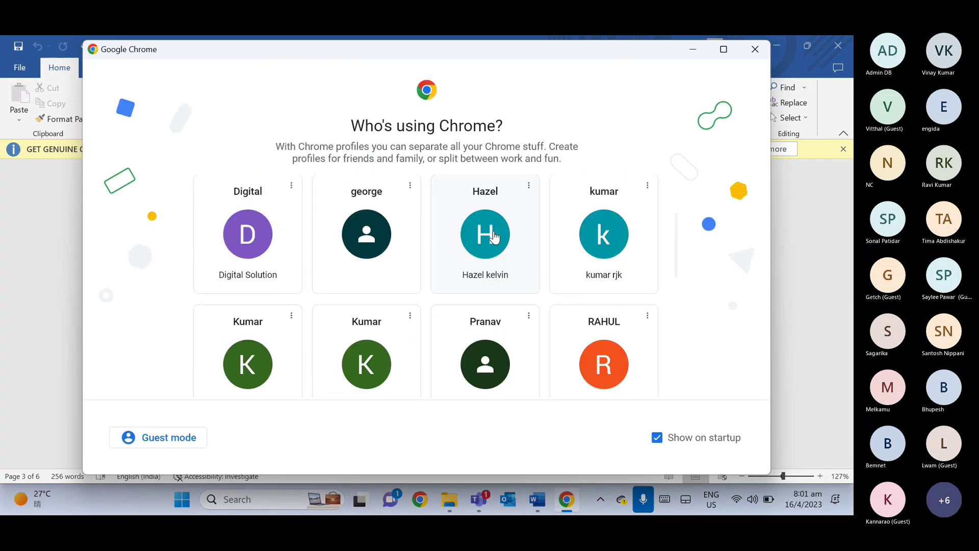
pyautogui.click(582, 232)
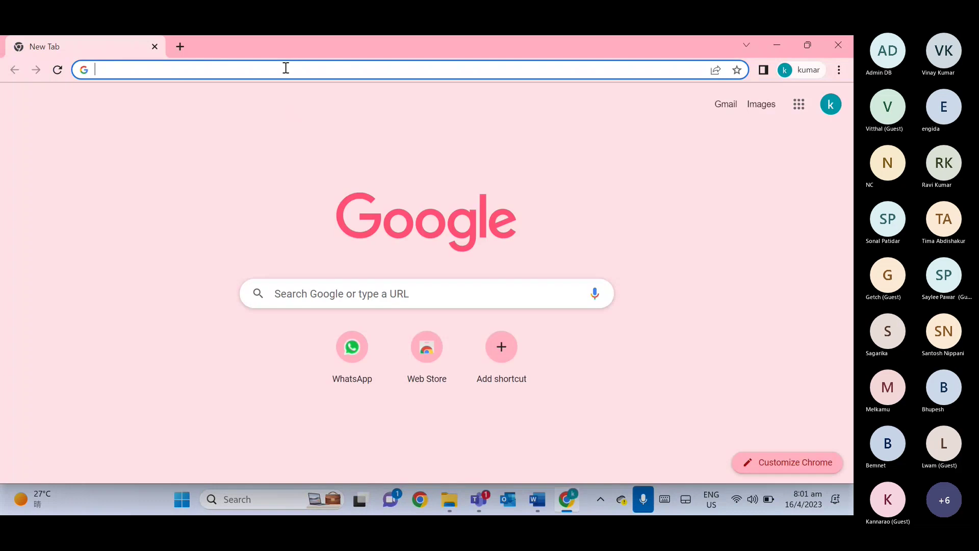
pyautogui.click(286, 68)
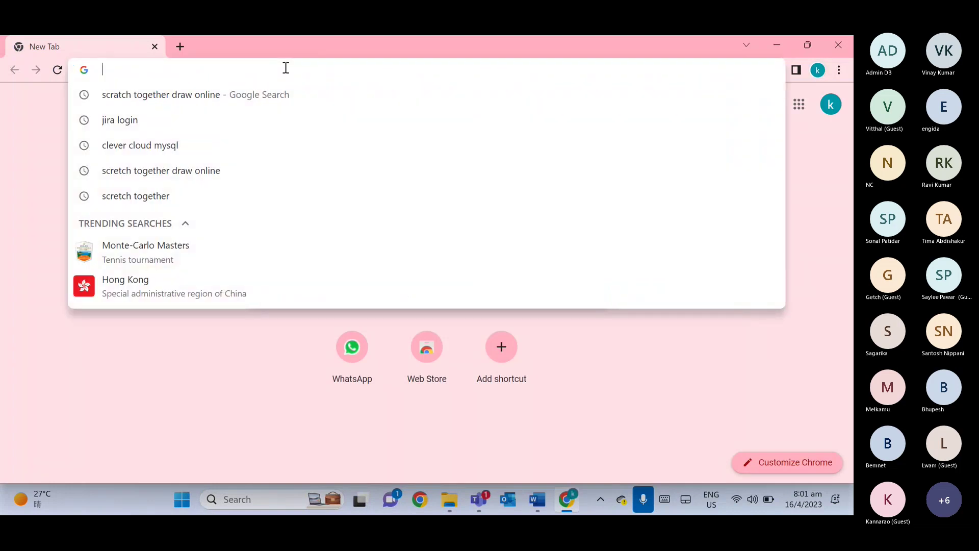
pyautogui.click(283, 130)
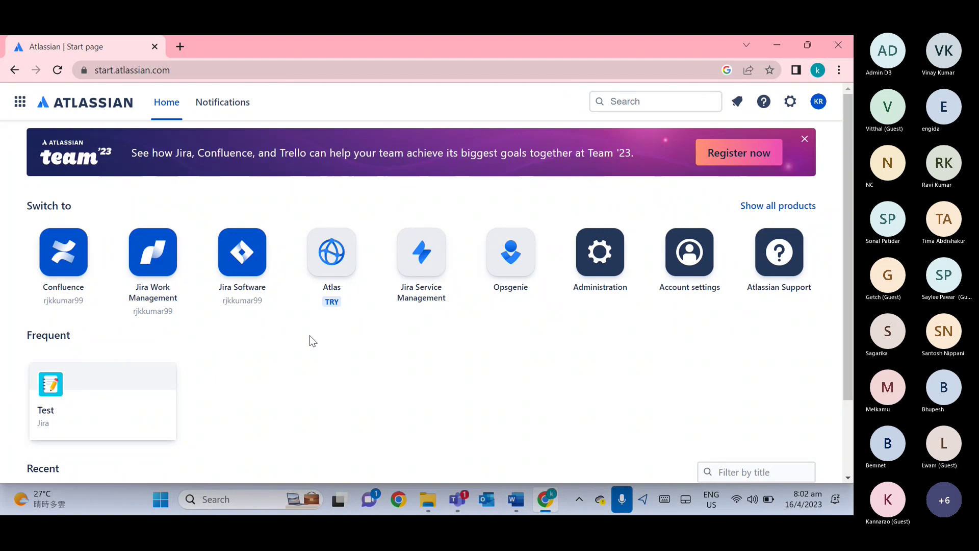
# Open Confluence from the product tiles, choose 'Collaborating across teams' and continue to step 2.
pyautogui.click(78, 274)
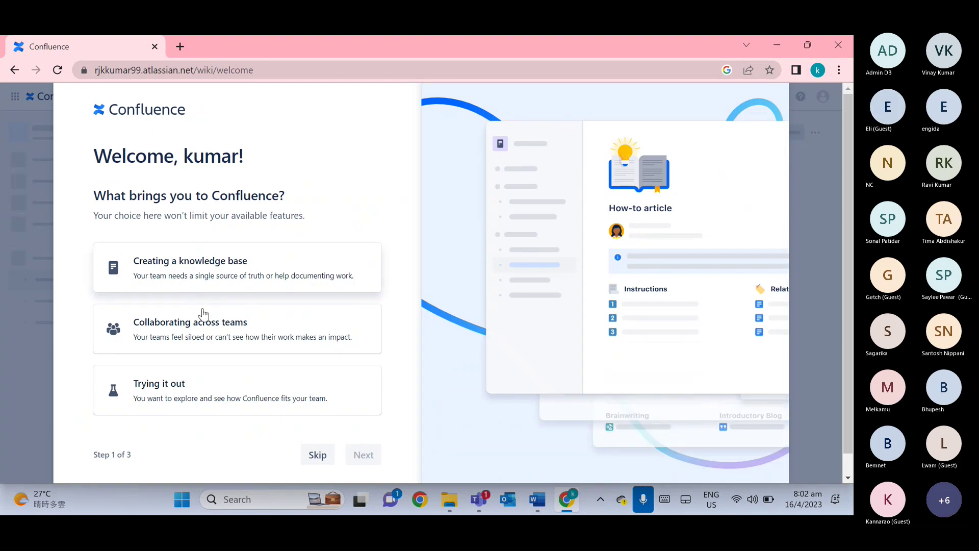
pyautogui.click(201, 332)
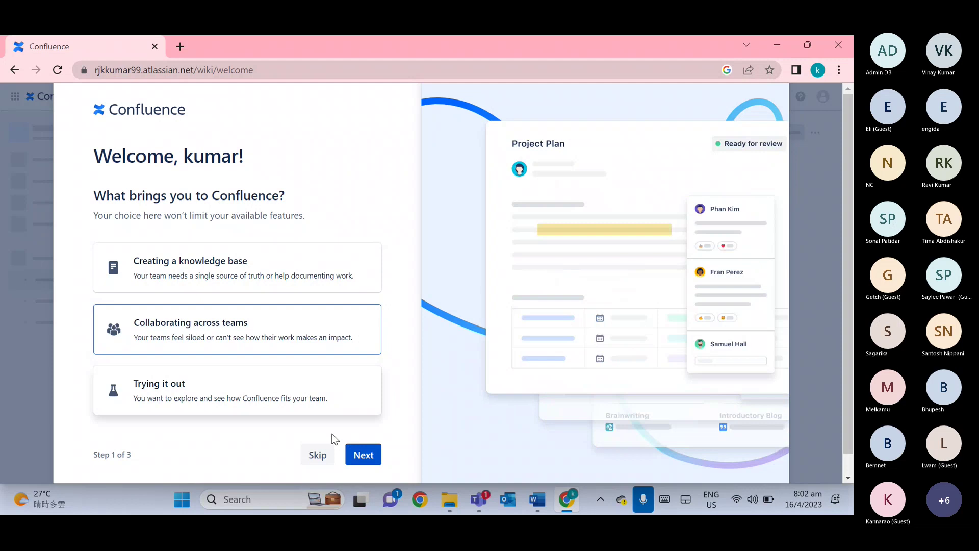
pyautogui.click(356, 455)
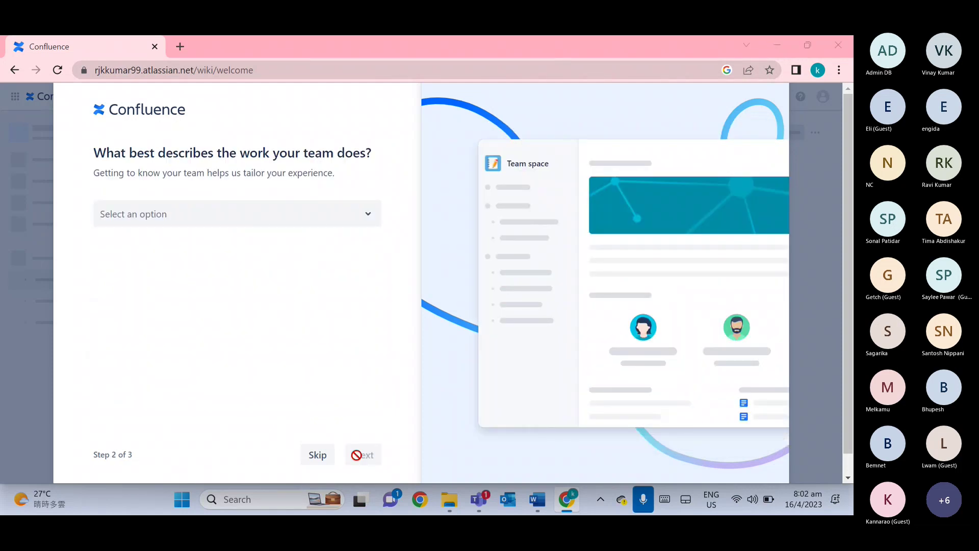
# Admit all waiting guests from the Teams meeting lobby, then return to the browser.
pyautogui.hotkey('alt', 'Tab')
pyautogui.hotkey('alt', 'Tab')
pyautogui.hotkey('alt', 'Tab')
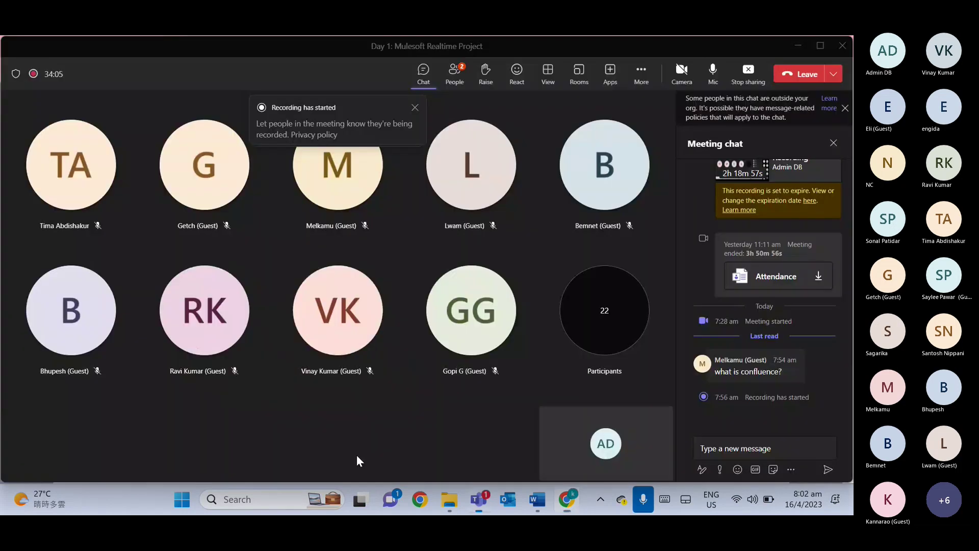
pyautogui.click(455, 74)
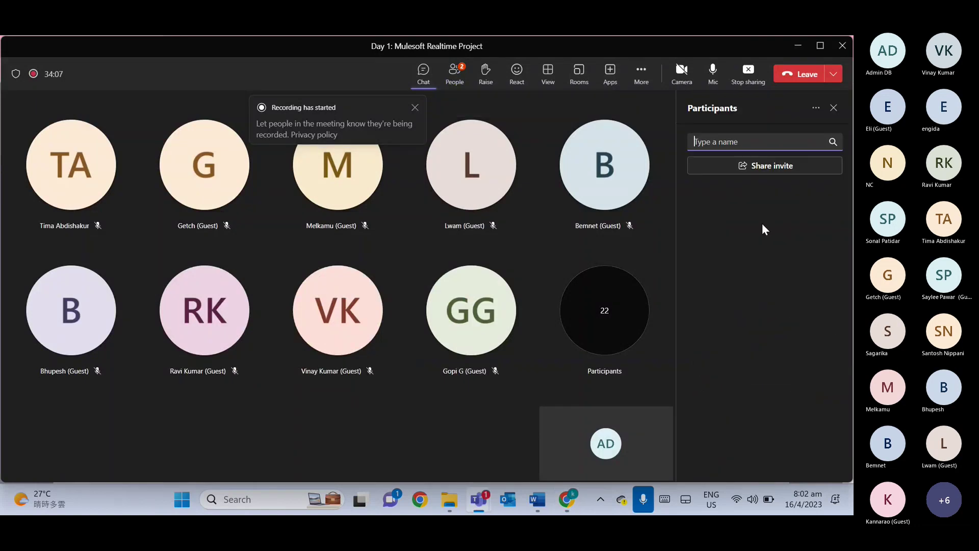
pyautogui.click(821, 188)
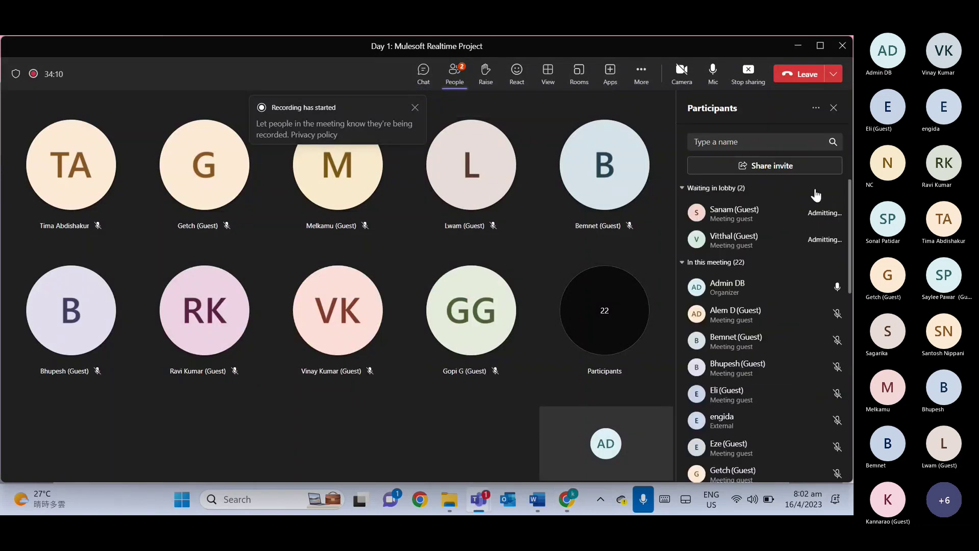
pyautogui.hotkey('alt', 'Tab')
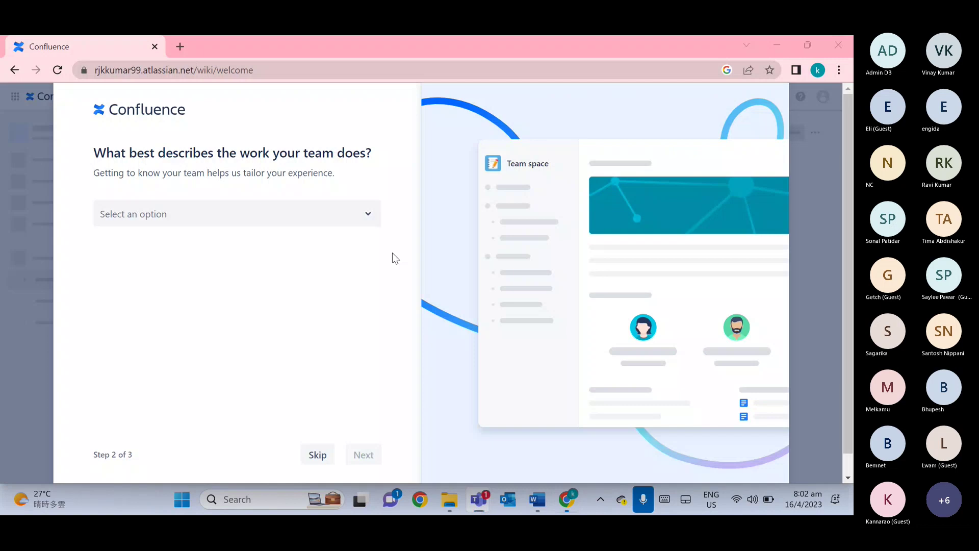
# Choose Software Development from the team work-type dropdown.
pyautogui.click(228, 220)
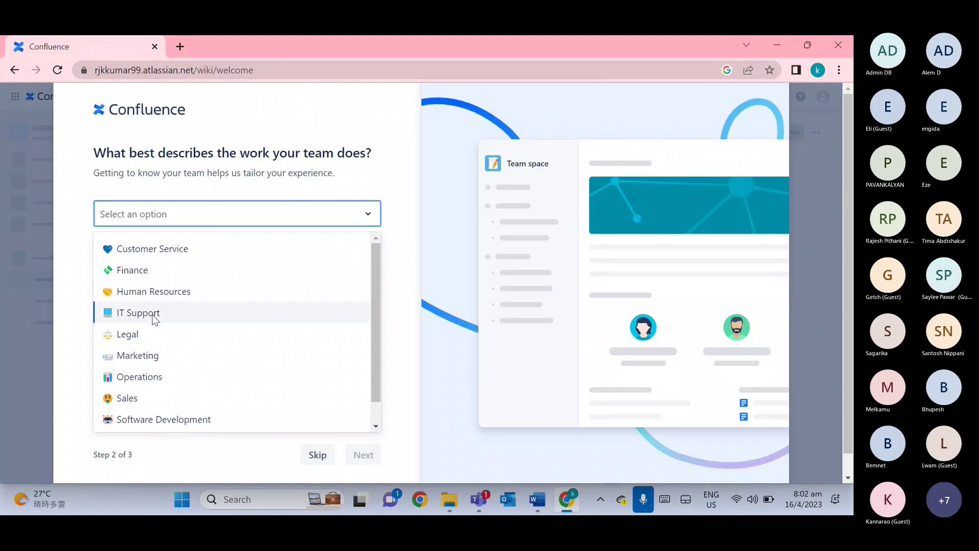
pyautogui.scroll(-1, 153, 316)
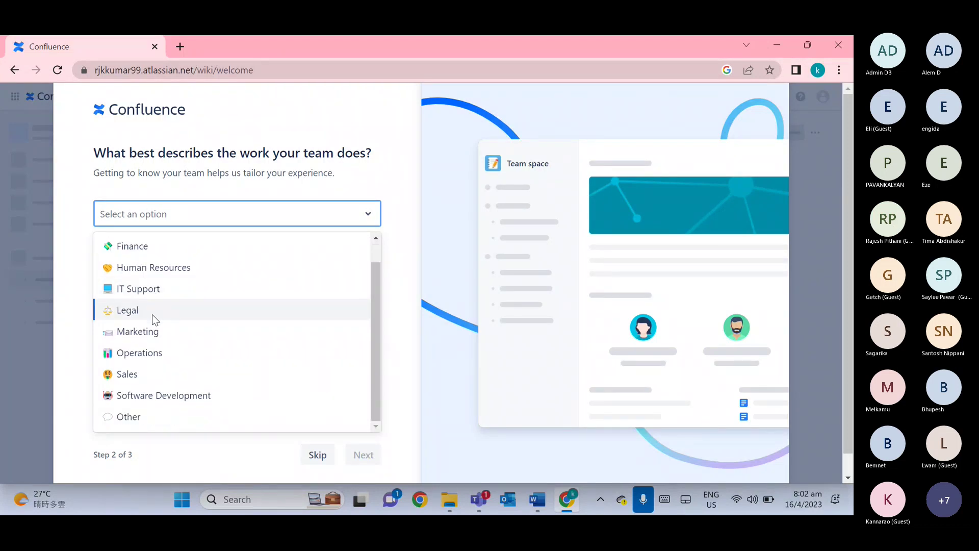
pyautogui.scroll(1, 153, 316)
pyautogui.scroll(-1, 153, 316)
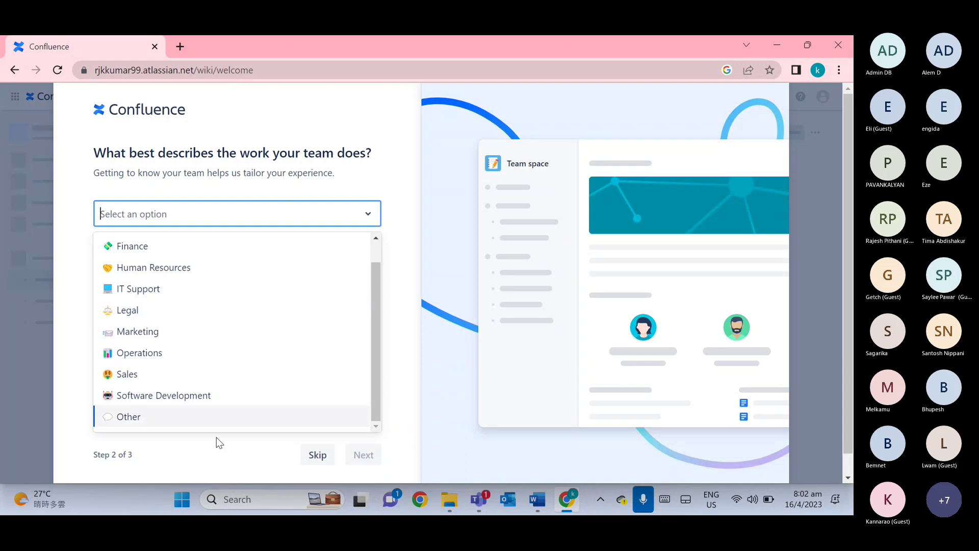
pyautogui.click(205, 397)
# Advance to the teammate invitation step, admit a waiting Teams guest, and focus the first email field.
pyautogui.click(369, 461)
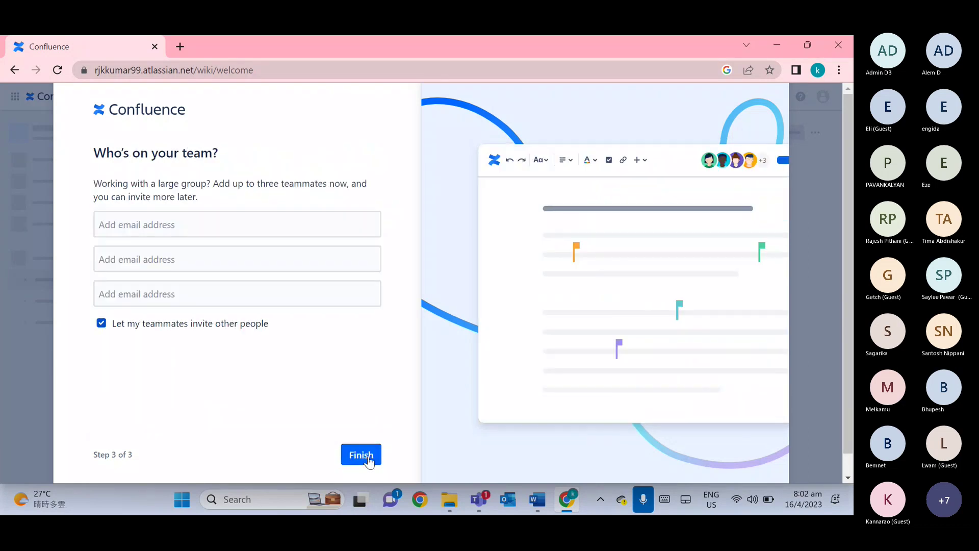
pyautogui.hotkey('alt', 'Tab')
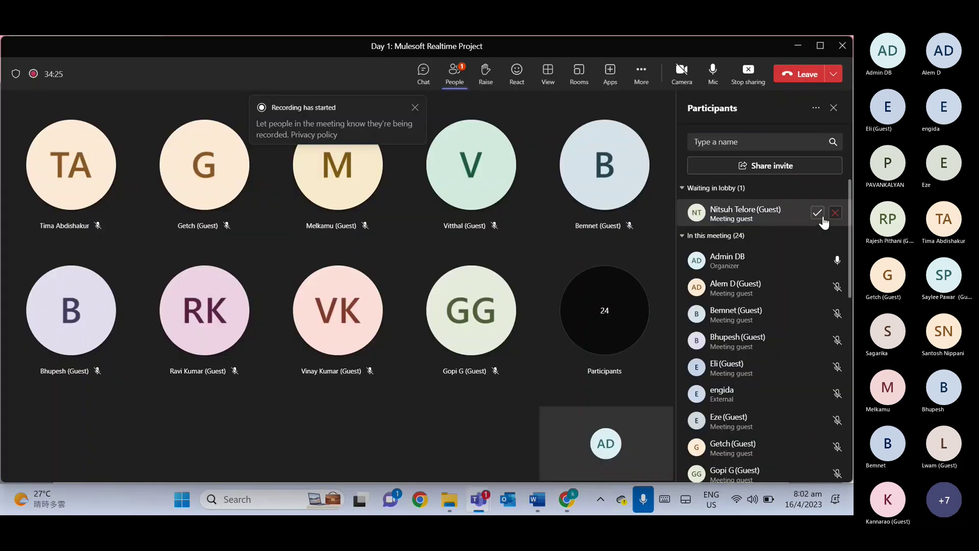
pyautogui.click(818, 214)
pyautogui.hotkey('alt', 'Tab')
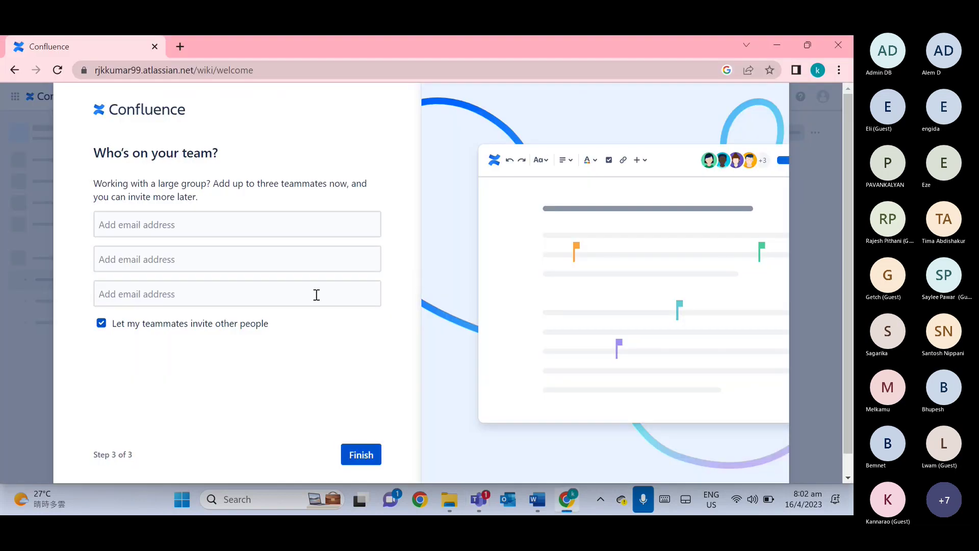
pyautogui.click(172, 231)
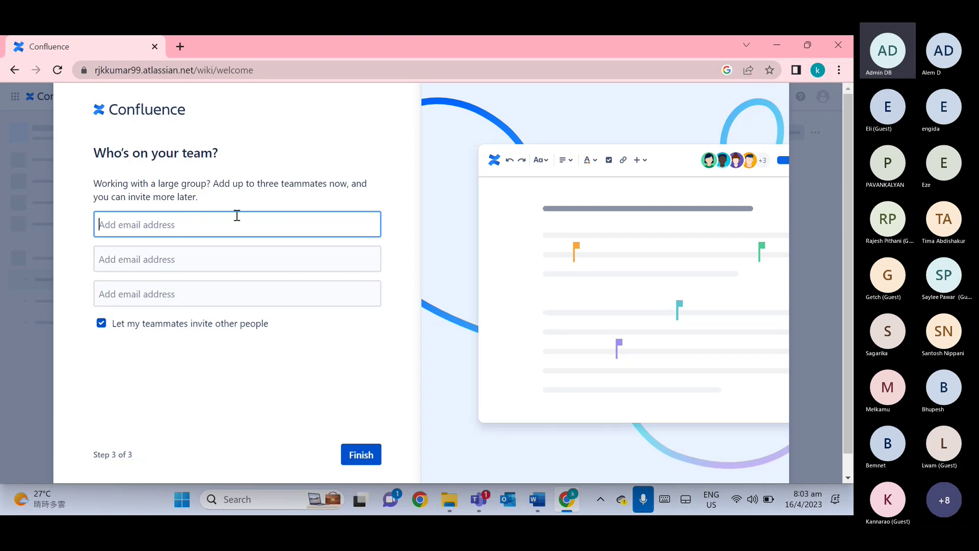
# Copy the first teammate's e-mail from the Teams chat and paste it into the invite form.
pyautogui.hotkey('alt', 'Tab')
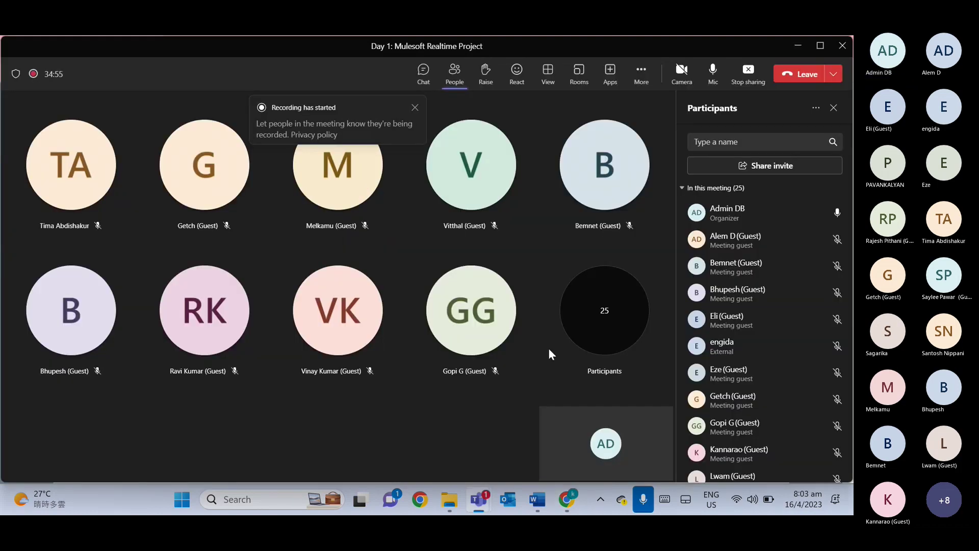
pyautogui.click(423, 76)
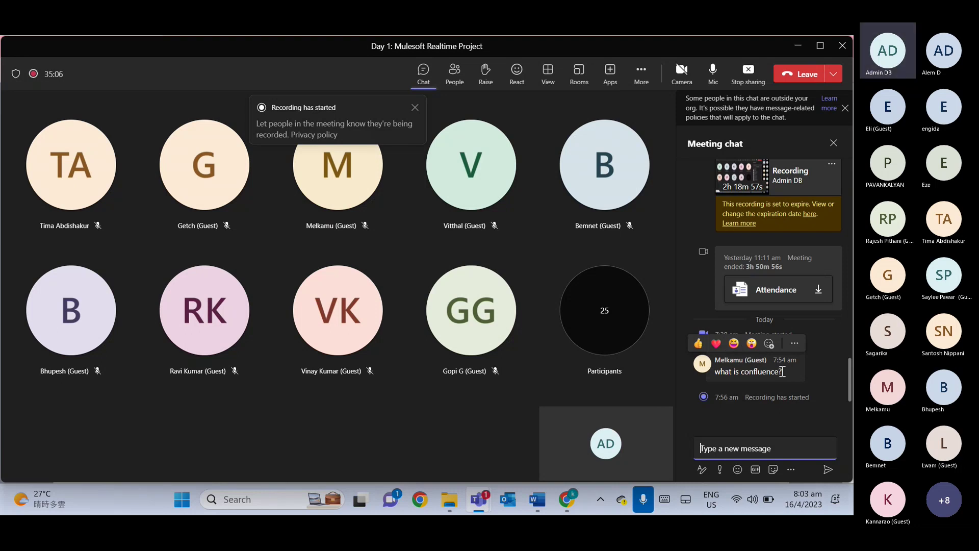
pyautogui.moveTo(797, 394); pyautogui.dragTo(716, 396)
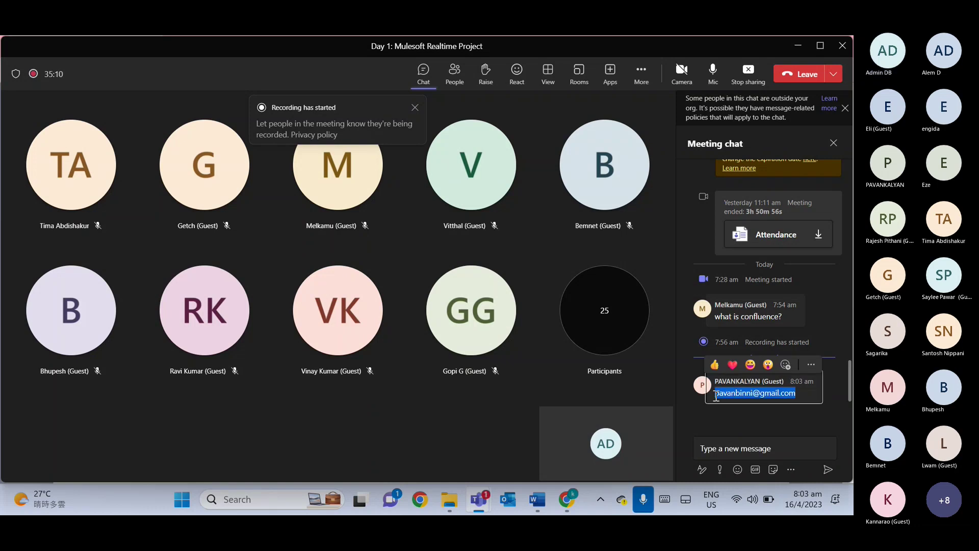
pyautogui.hotkey('ctrl', 'c')
pyautogui.hotkey('alt', 'Tab')
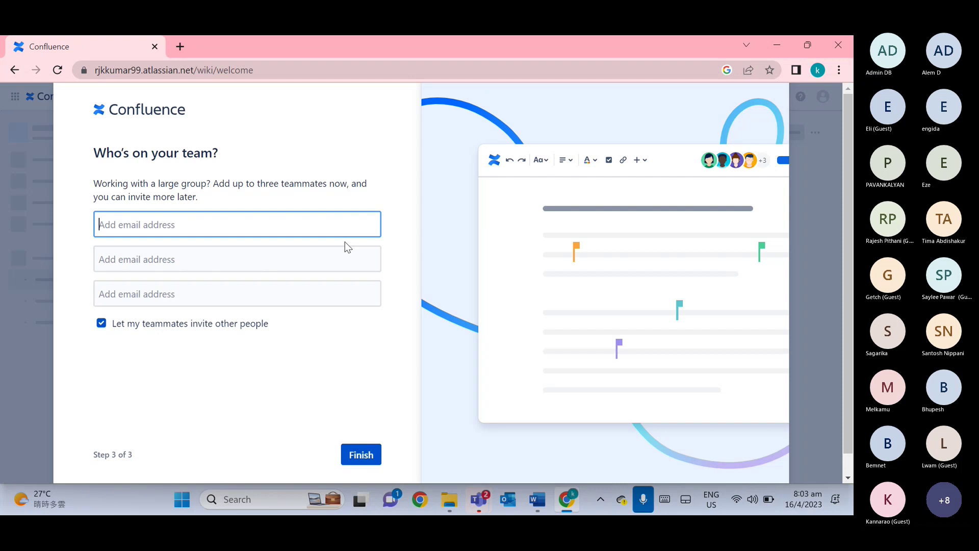
pyautogui.hotkey('ctrl', 'v')
# Paste the second teammate's e-mail from the Teams chat into the second field.
pyautogui.click(334, 258)
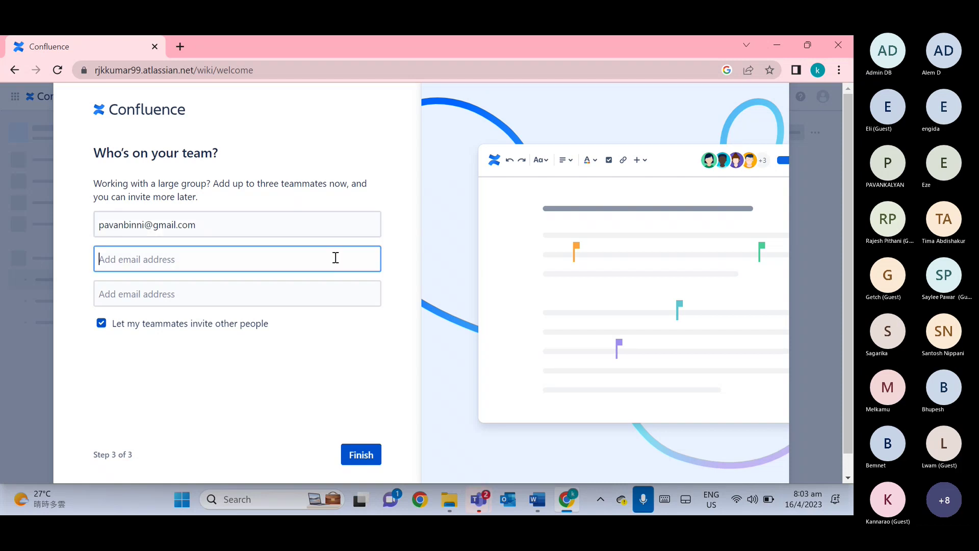
pyautogui.hotkey('alt', 'Tab')
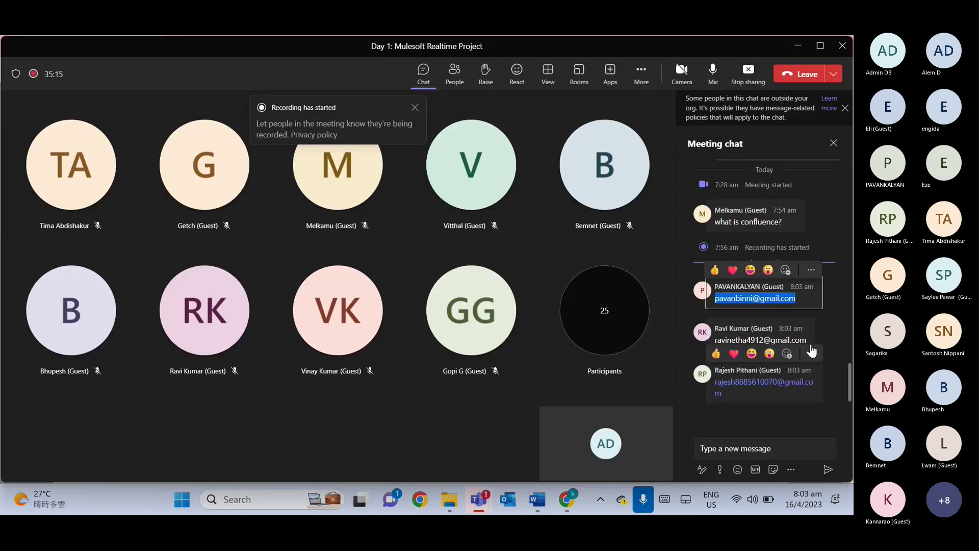
pyautogui.moveTo(807, 338); pyautogui.dragTo(754, 342)
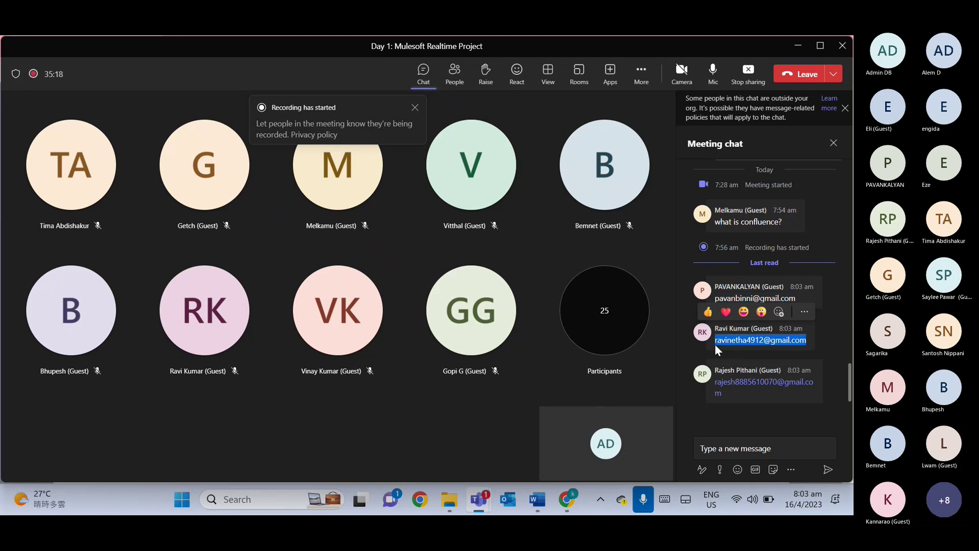
pyautogui.hotkey('alt', 'Tab')
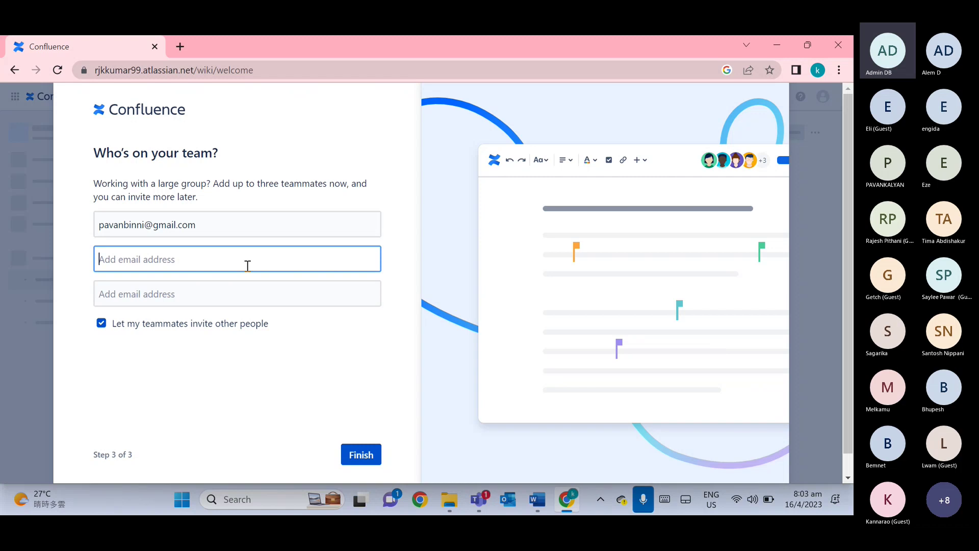
pyautogui.hotkey('ctrl', 'v')
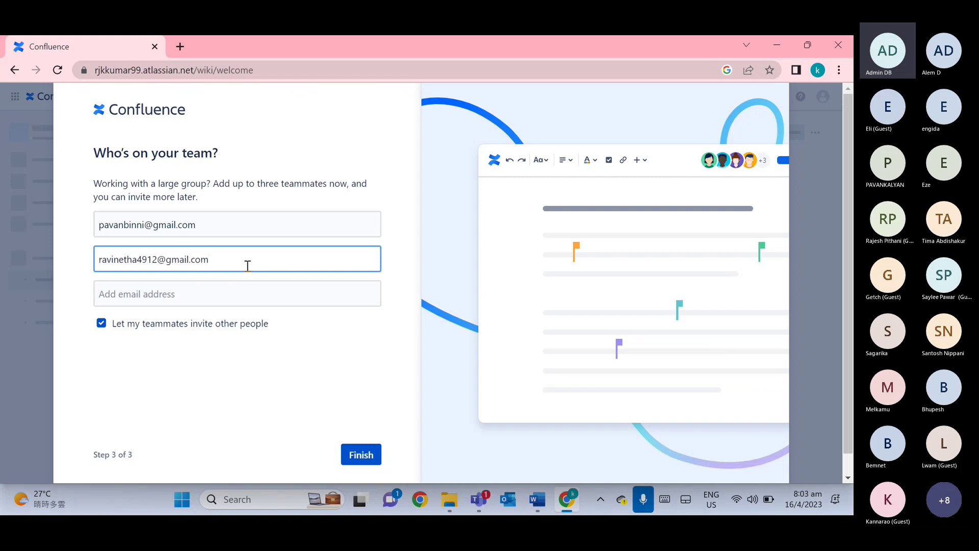
# Paste the third teammate's e-mail into the third field and finish the team setup.
pyautogui.hotkey('alt', 'Tab')
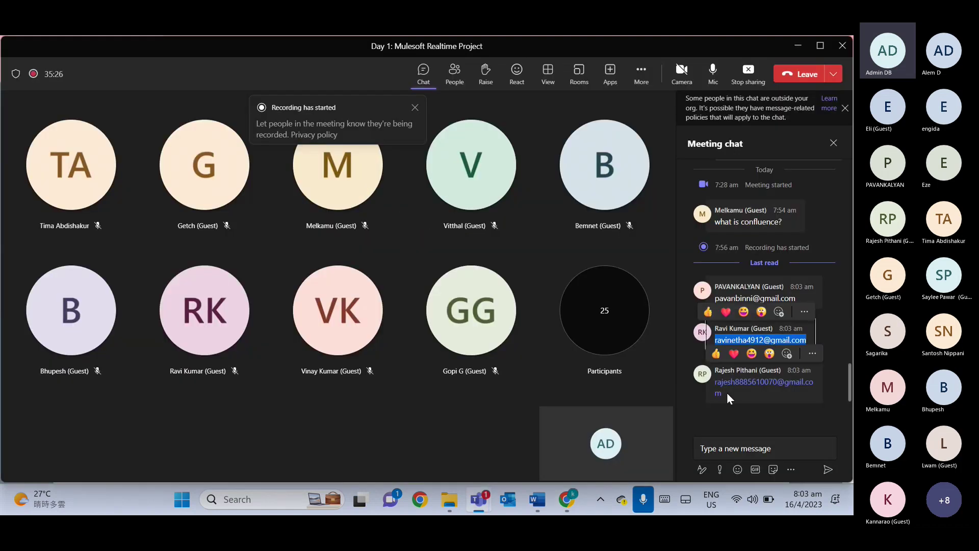
pyautogui.moveTo(727, 392); pyautogui.dragTo(711, 381)
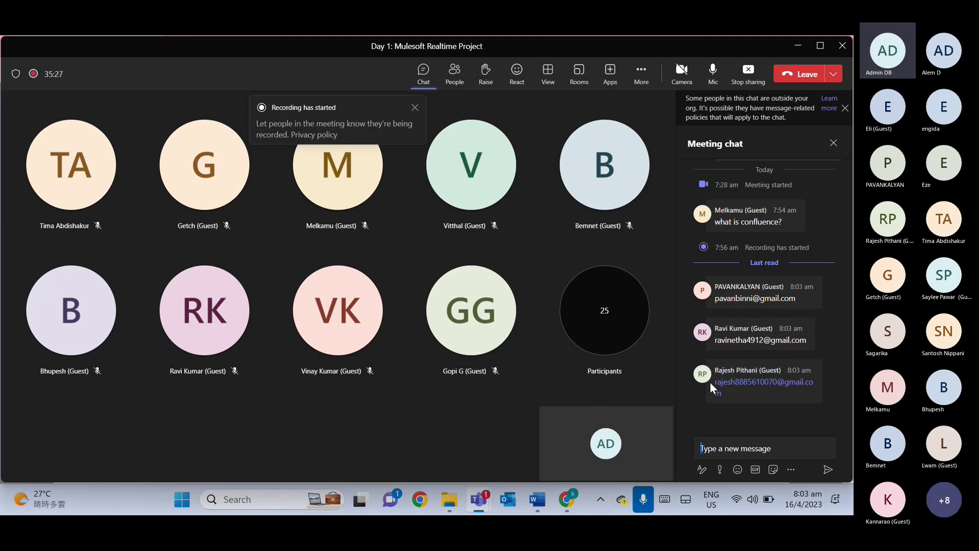
pyautogui.moveTo(710, 381)
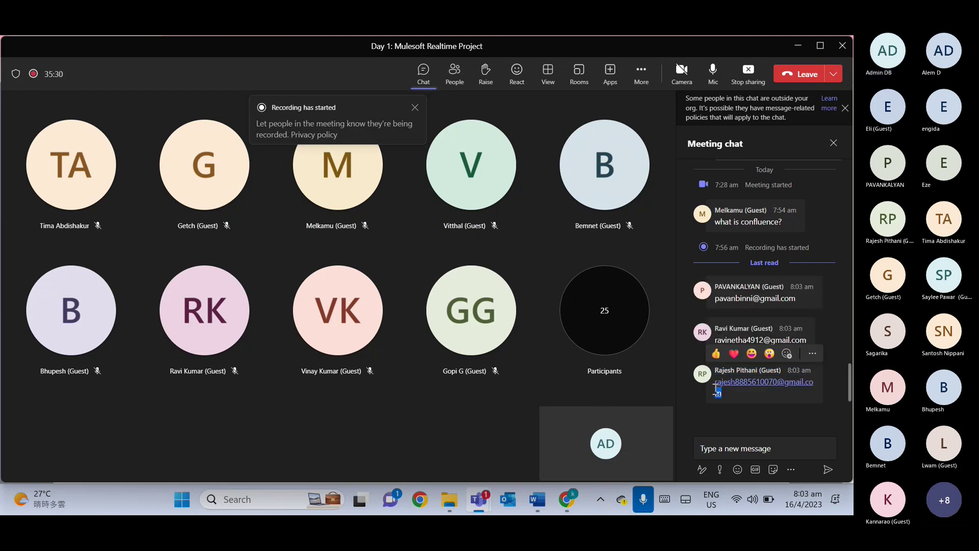
pyautogui.moveTo(717, 391); pyautogui.dragTo(711, 385)
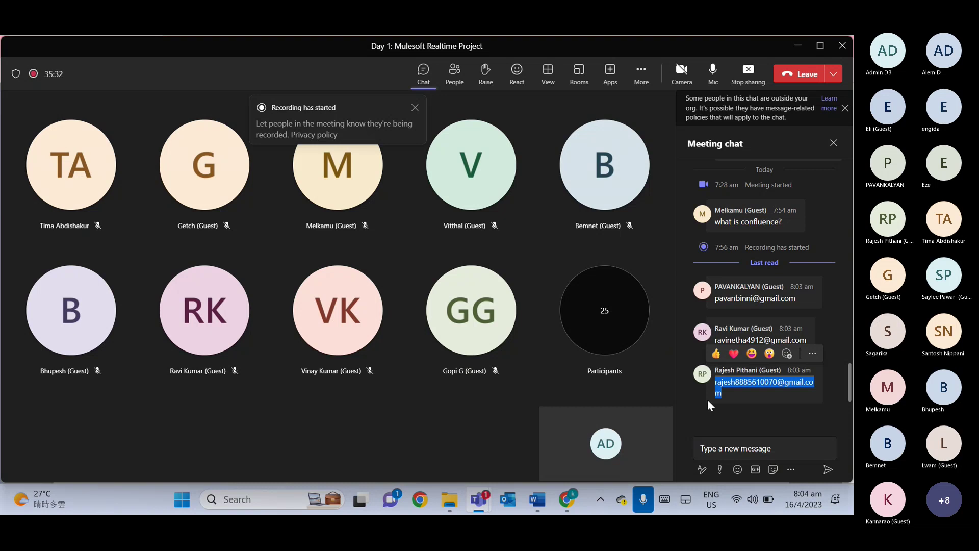
pyautogui.hotkey('ctrl', 'c')
pyautogui.hotkey('alt', 'Tab')
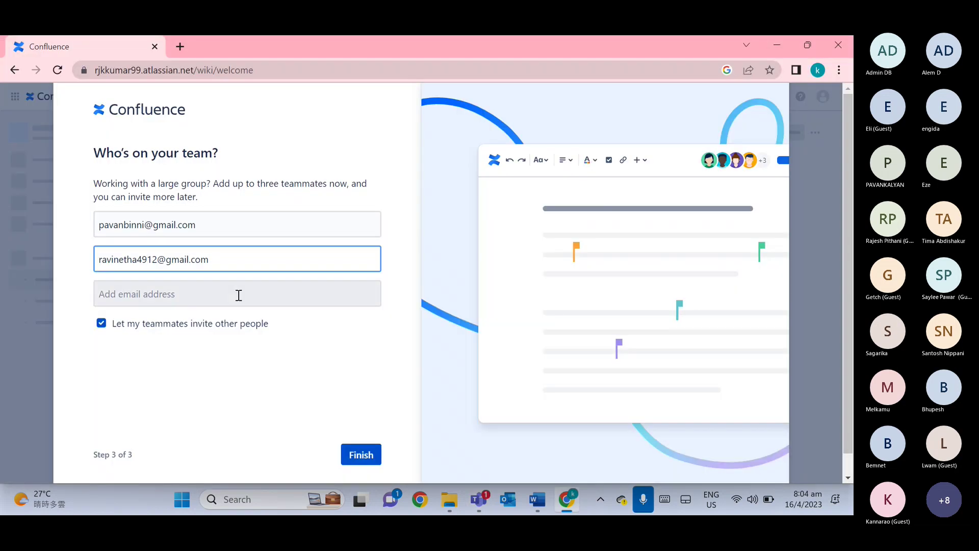
pyautogui.click(236, 292)
pyautogui.hotkey('ctrl', 'v')
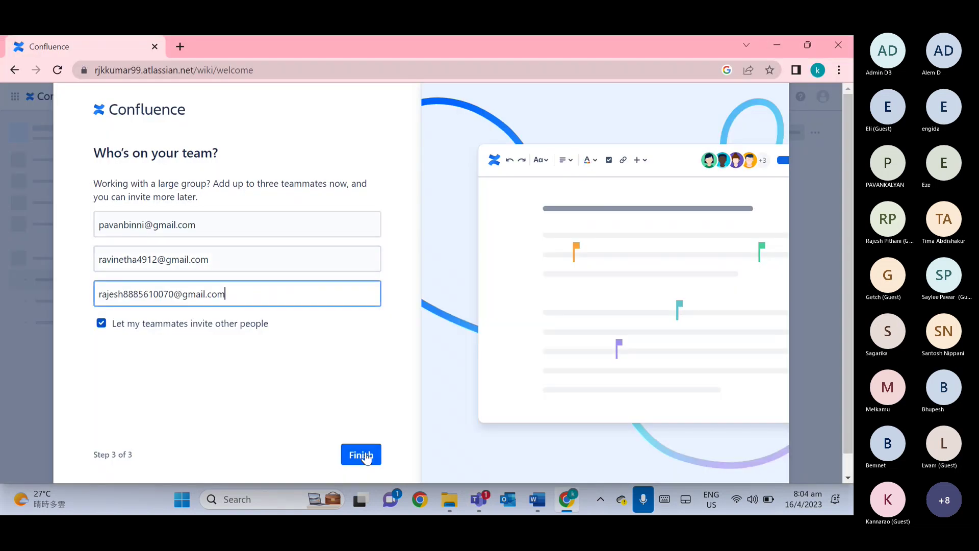
pyautogui.click(365, 459)
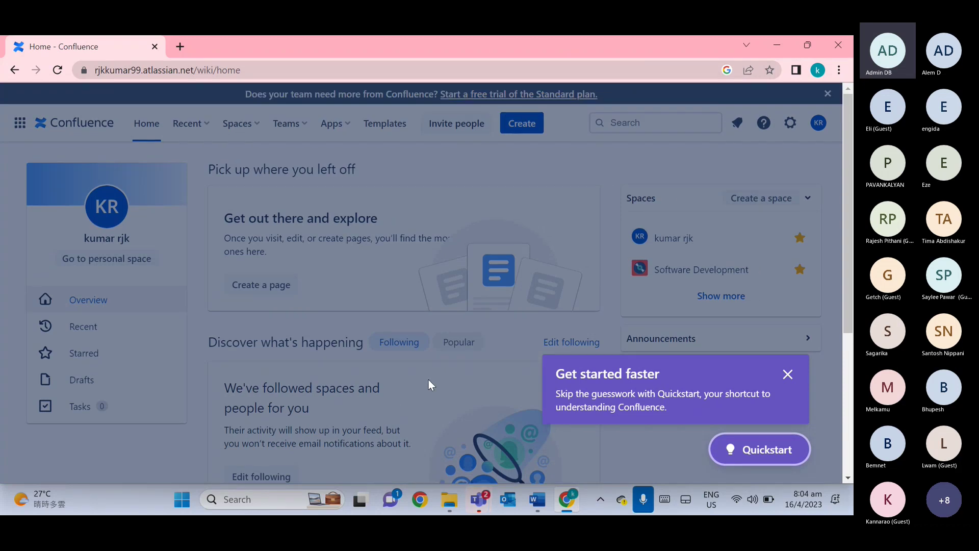
# Dismiss the 'Get started faster' tip on the Confluence home page.
pyautogui.click(790, 373)
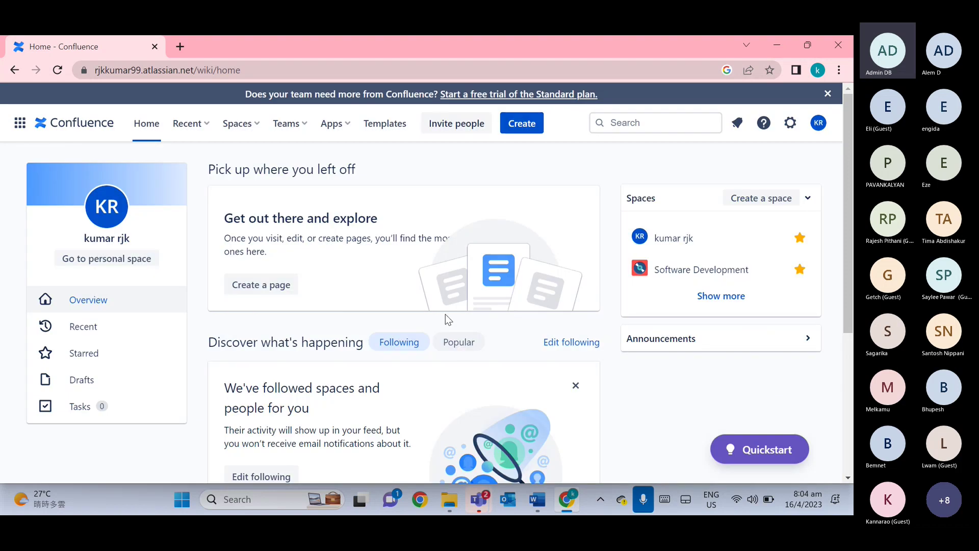
pyautogui.scroll(-2, 447, 317)
pyautogui.scroll(2, 449, 320)
pyautogui.scroll(-3, 447, 321)
pyautogui.scroll(3, 444, 322)
# Start a new page with Create, then close the empty draft to return to the space overview.
pyautogui.click(520, 126)
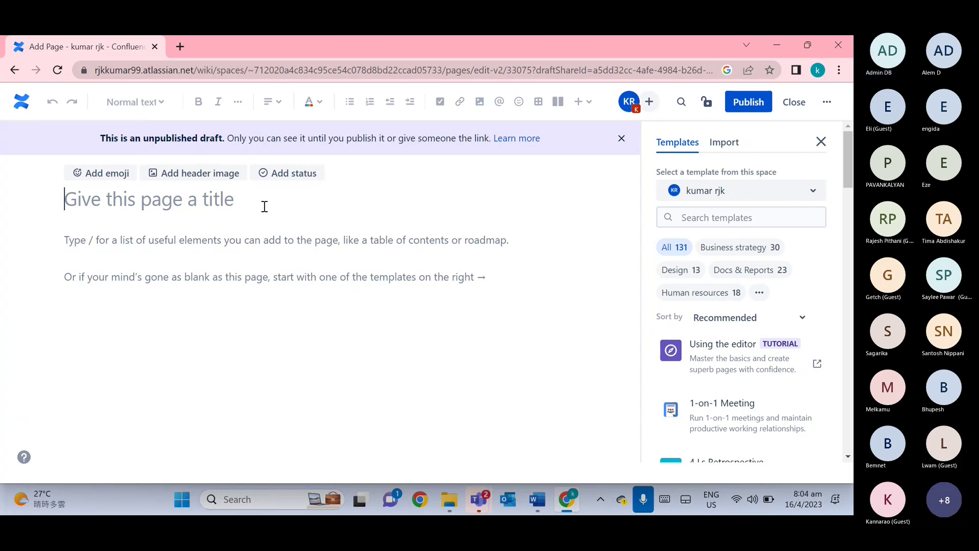
pyautogui.click(793, 112)
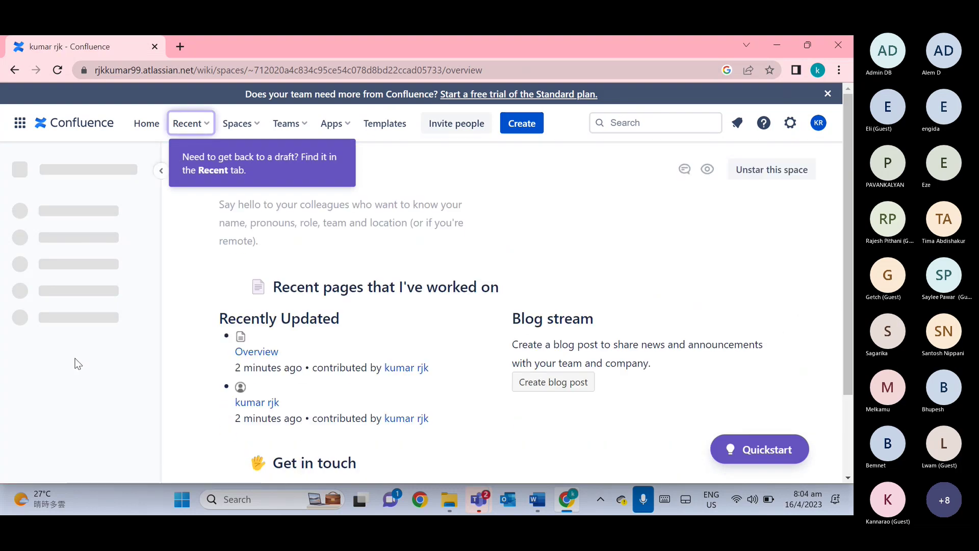
pyautogui.scroll(-3, 74, 363)
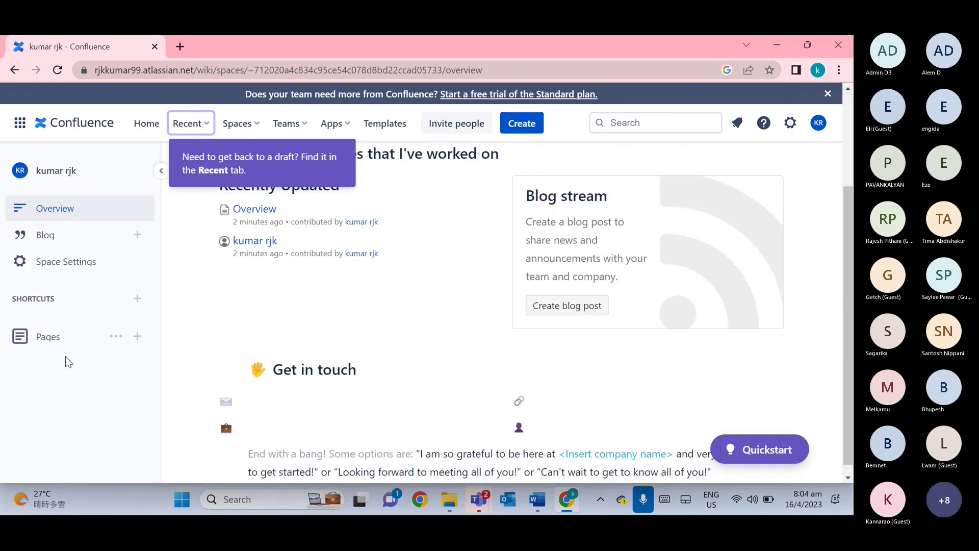
pyautogui.scroll(3, 53, 372)
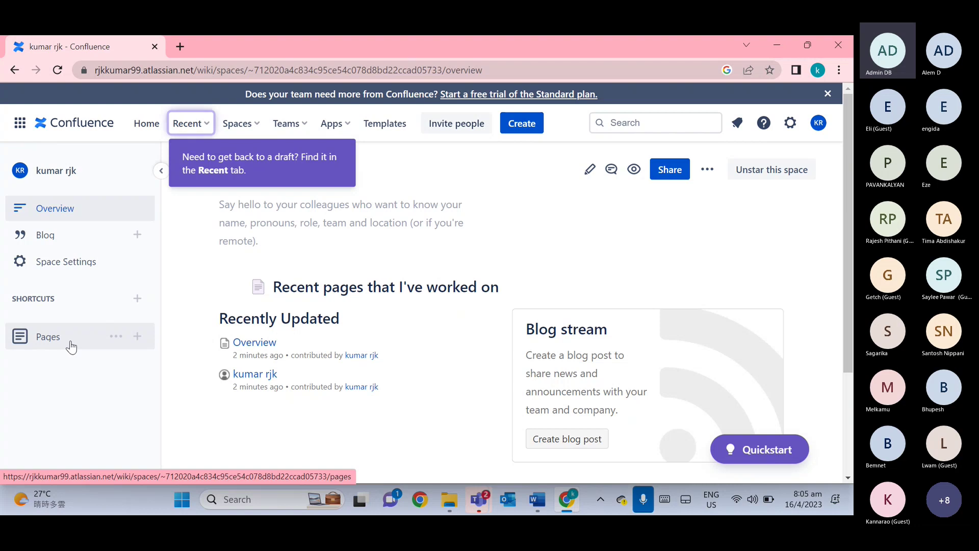
# Add a page under Pages titled 'Functional Design Document' and publish it, closing the tutorial tips.
pyautogui.click(138, 337)
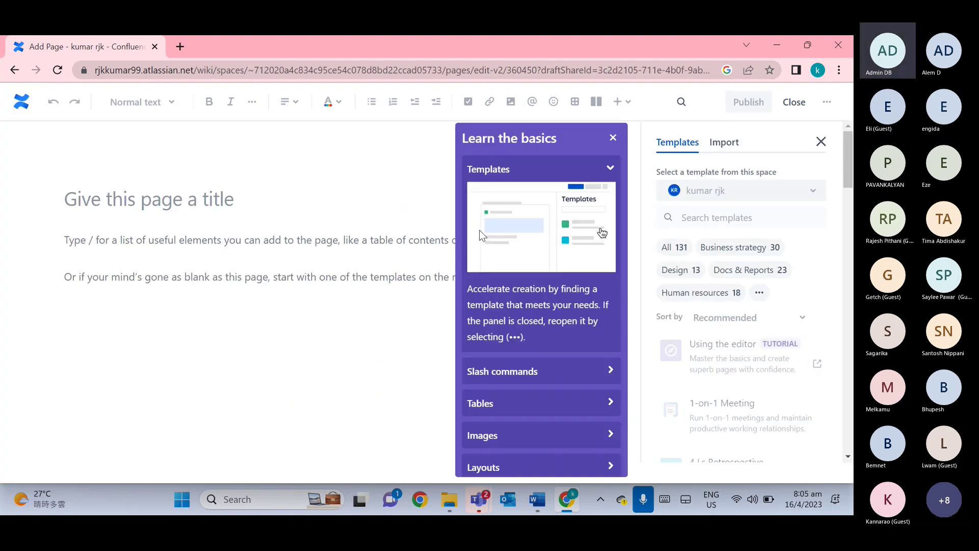
pyautogui.click(613, 137)
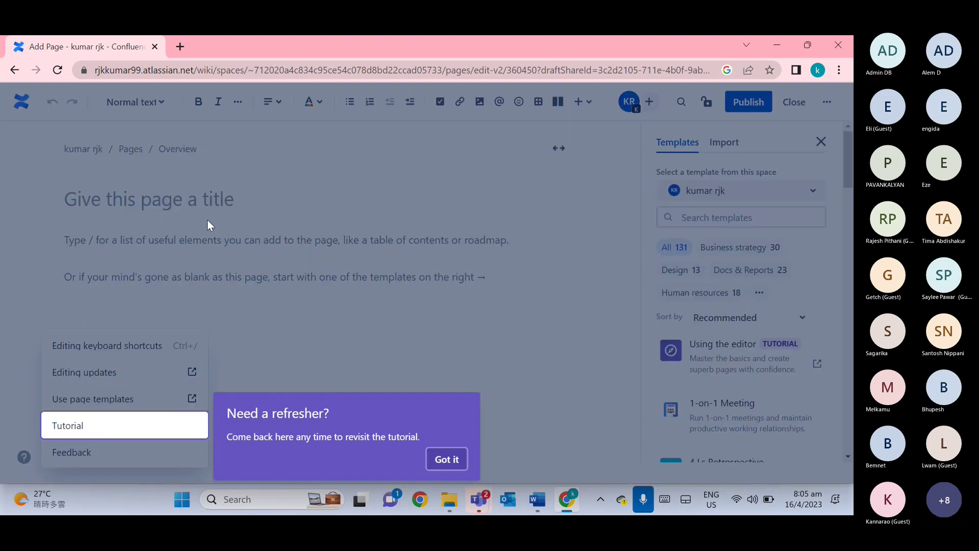
pyautogui.click(447, 460)
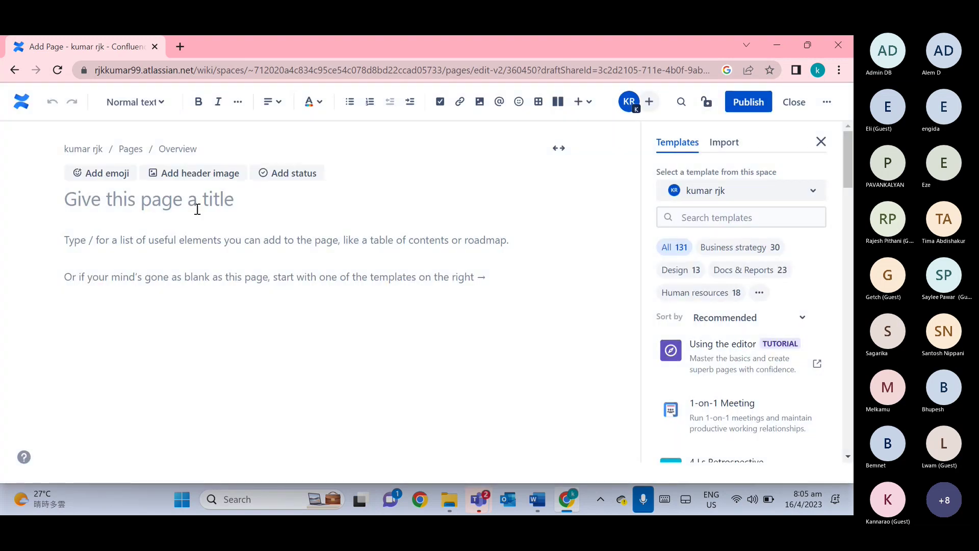
pyautogui.click(197, 206)
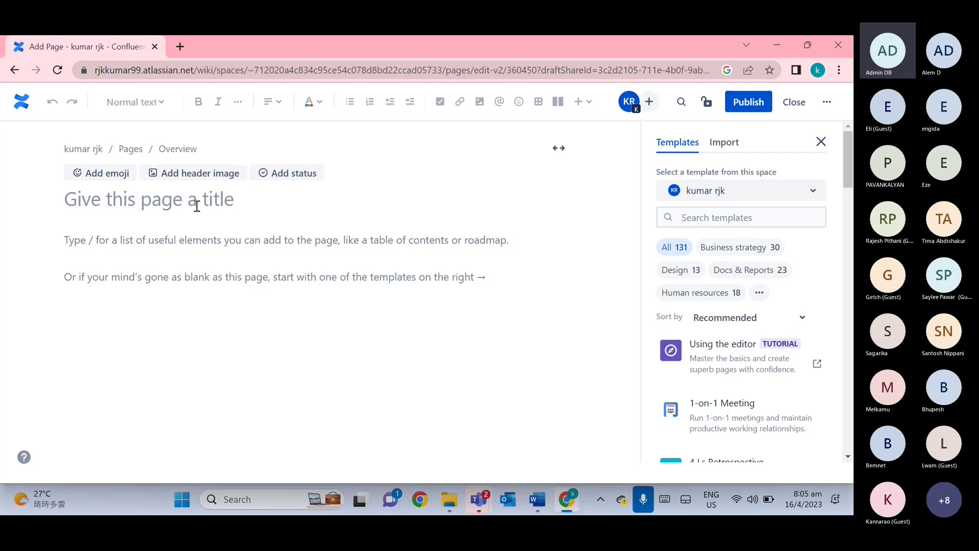
pyautogui.write('Functiona')
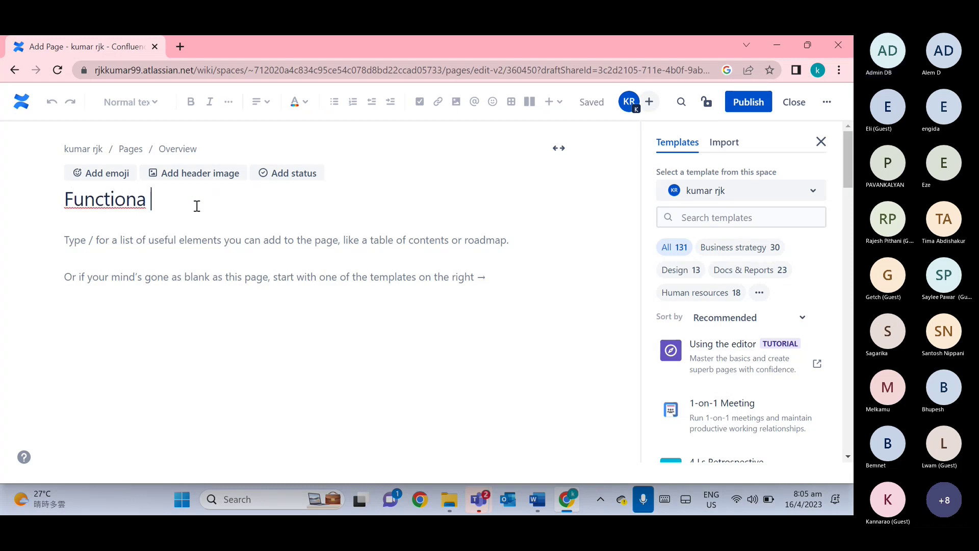
pyautogui.press('BackSpace')
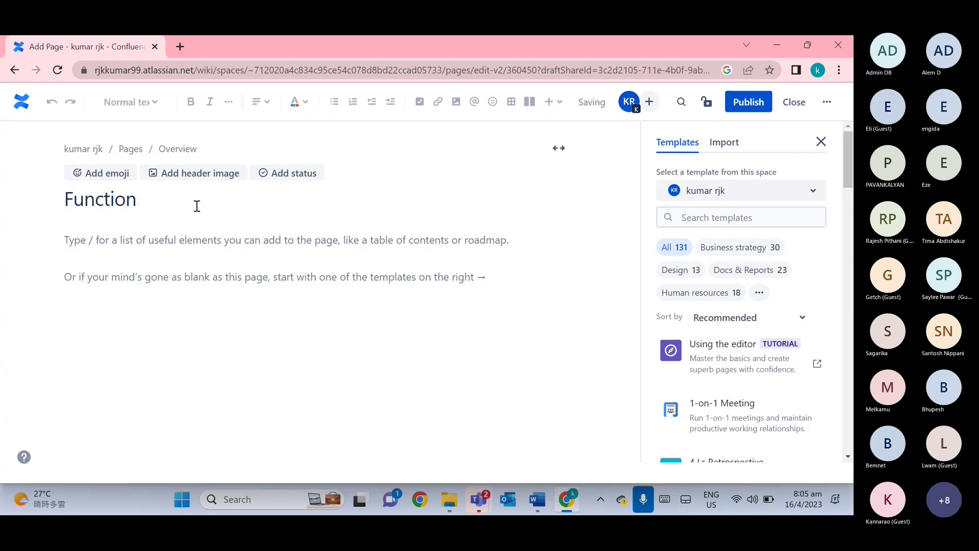
pyautogui.write('al Design Do')
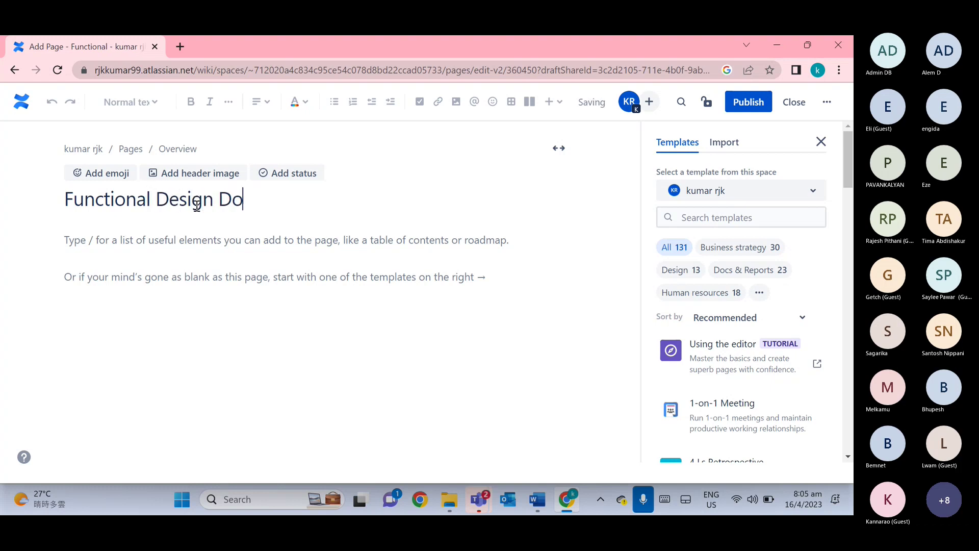
pyautogui.write('cument')
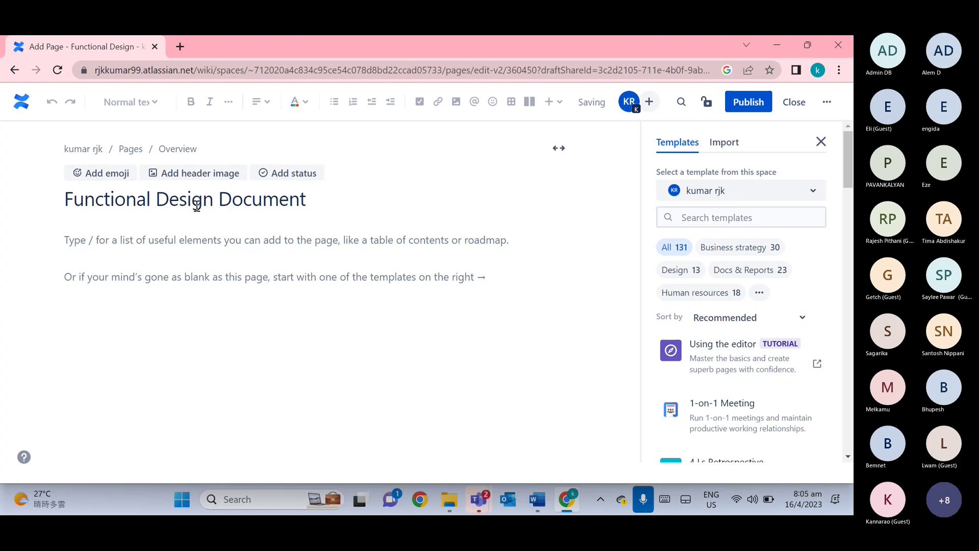
pyautogui.click(754, 102)
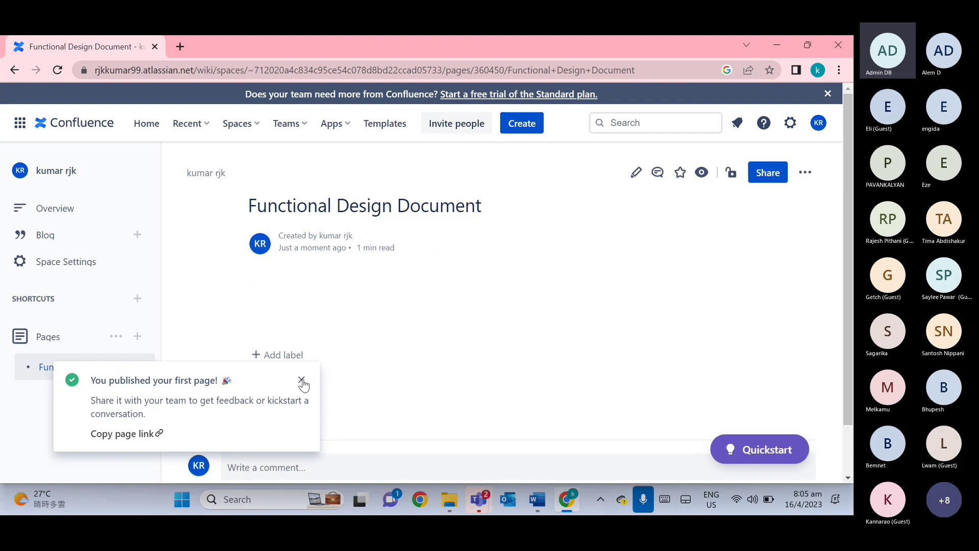
pyautogui.click(302, 380)
# Add another page under Pages titled 'Environment Details' and publish it.
pyautogui.moveTo(84, 368)
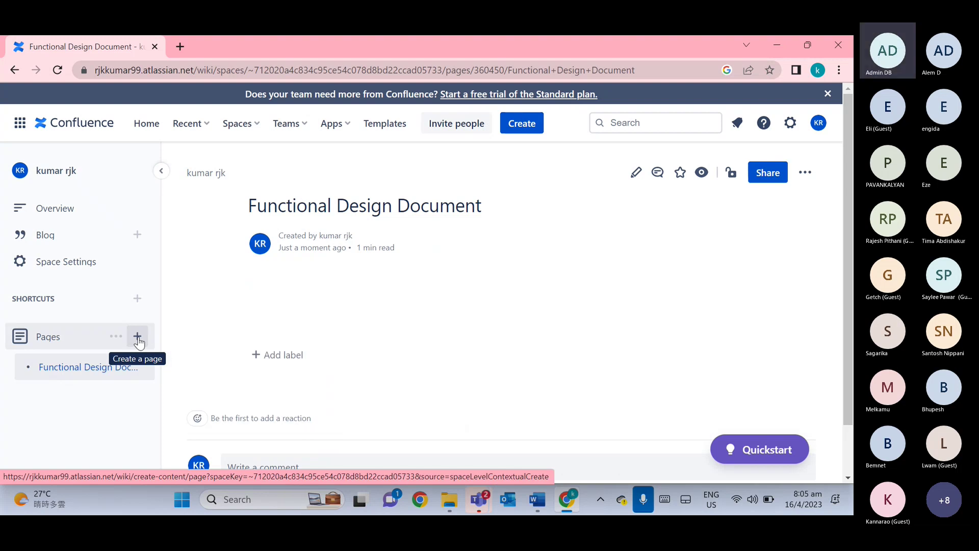
pyautogui.click(137, 338)
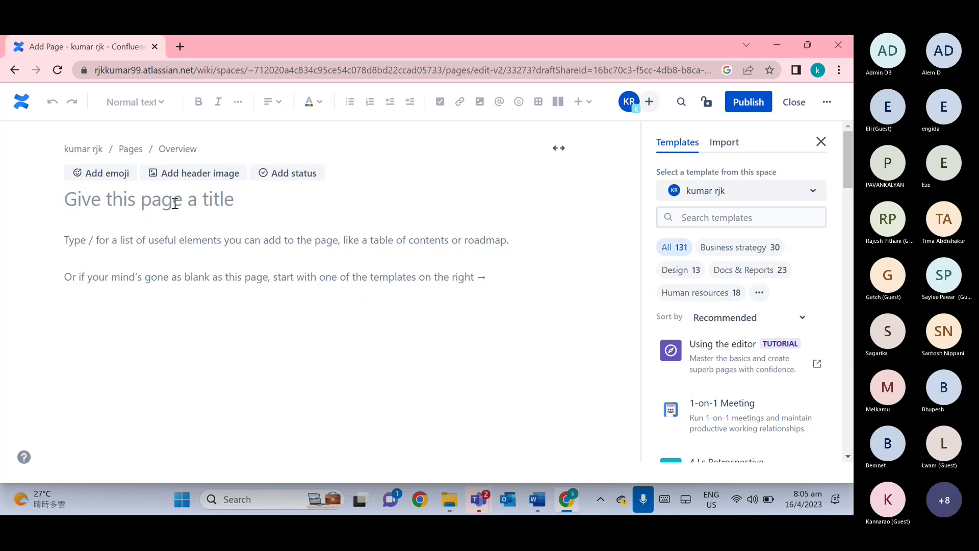
pyautogui.write('Env')
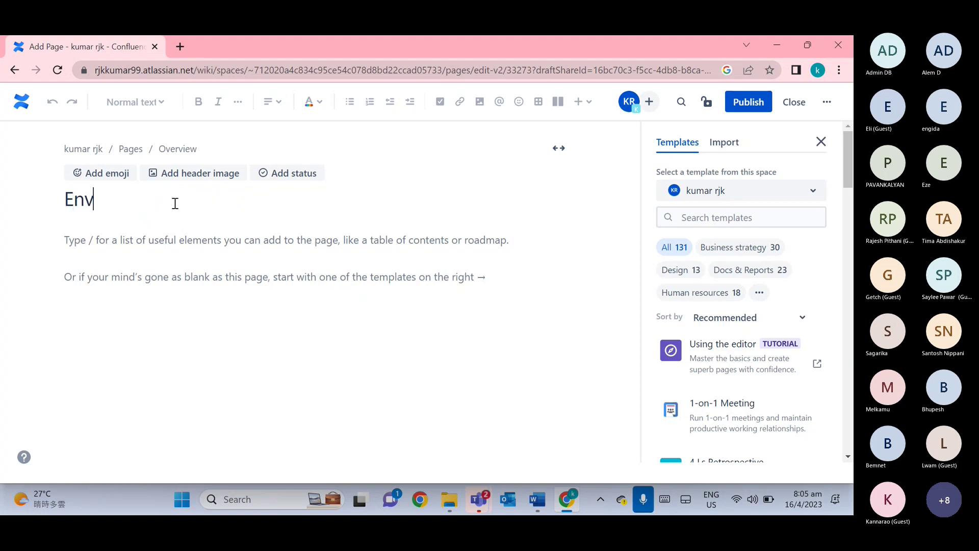
pyautogui.write('ironment')
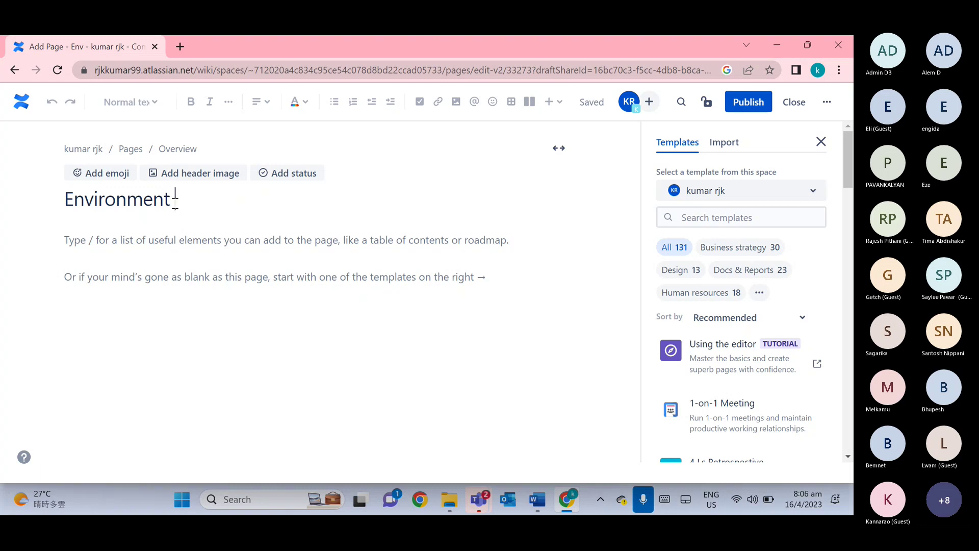
pyautogui.write(' Details')
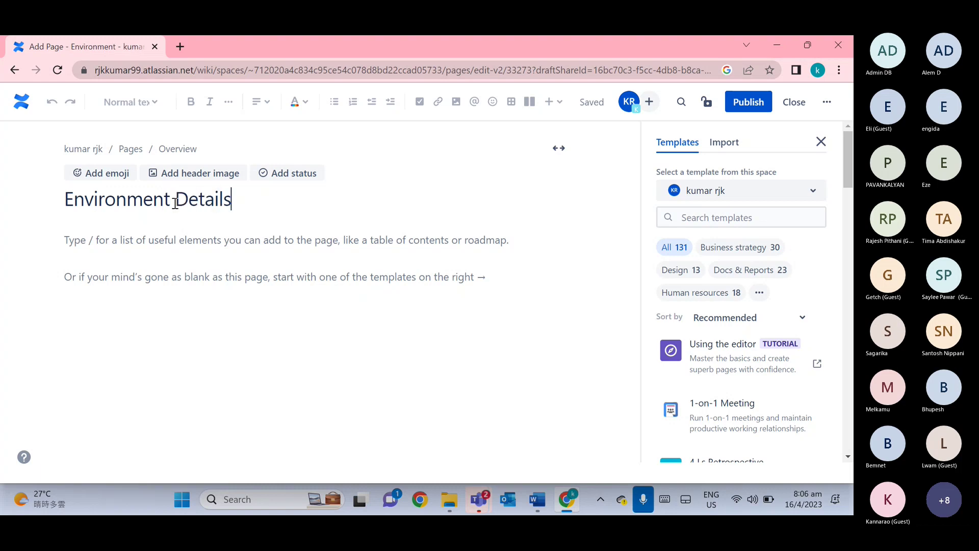
pyautogui.press('BackSpace')
pyautogui.click(750, 109)
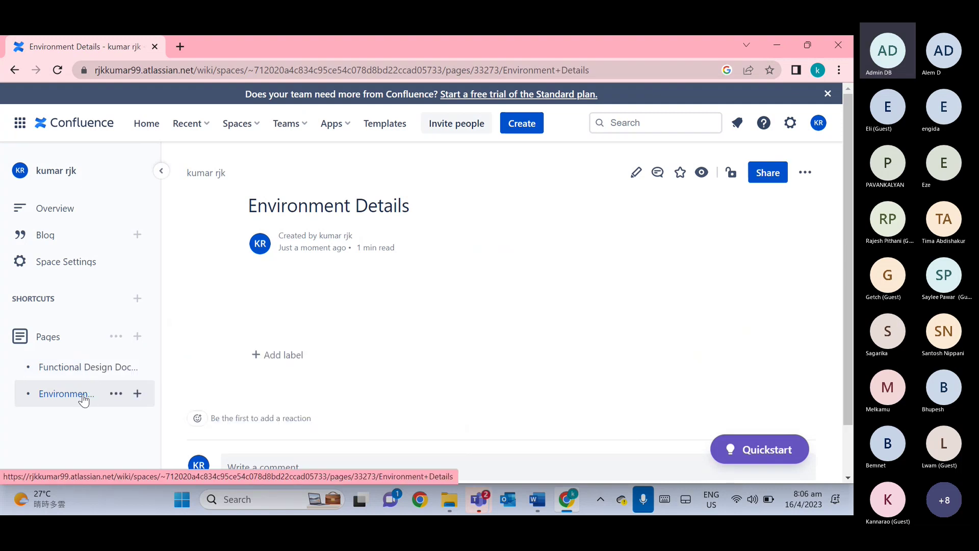
pyautogui.moveTo(82, 397)
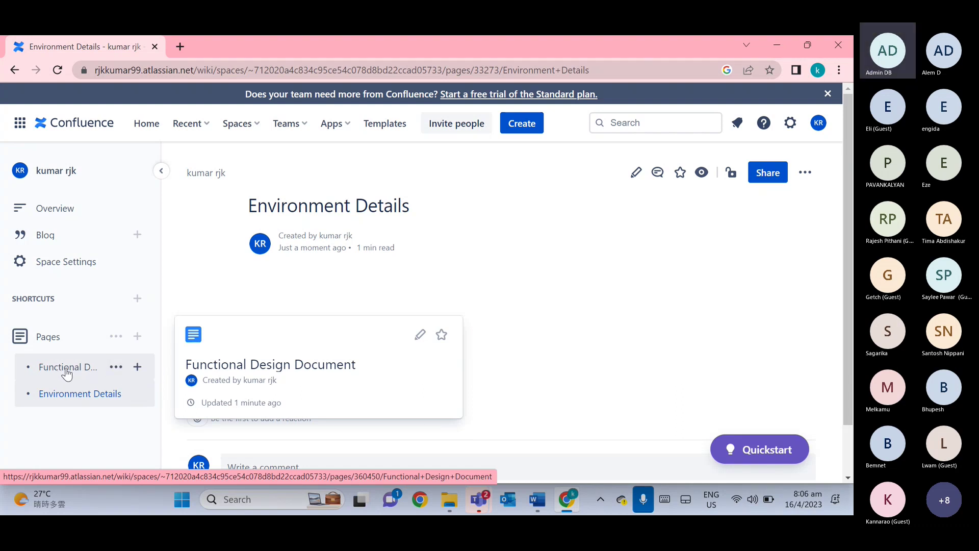
# Create a child page under Functional Design Document titled 'Functional Design Document'.
pyautogui.click(137, 368)
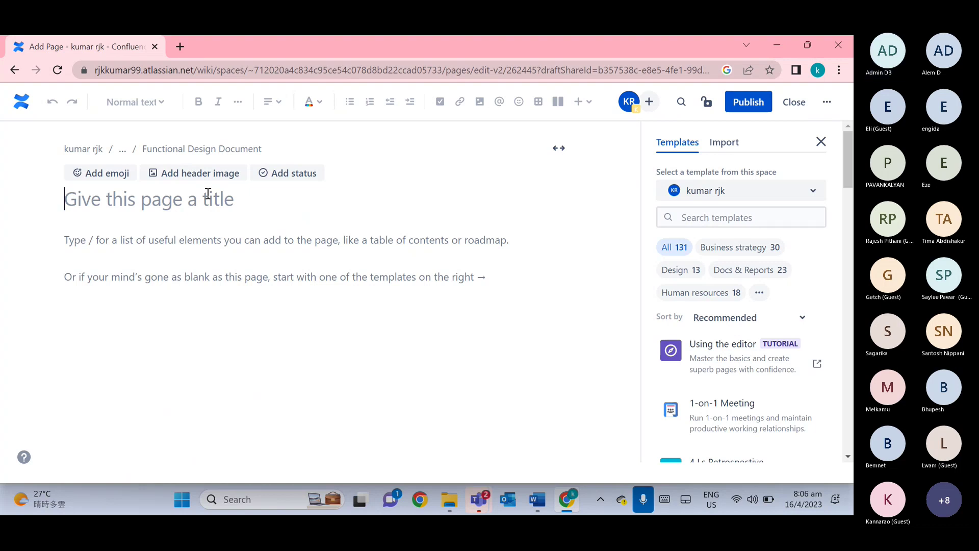
pyautogui.write('Fun')
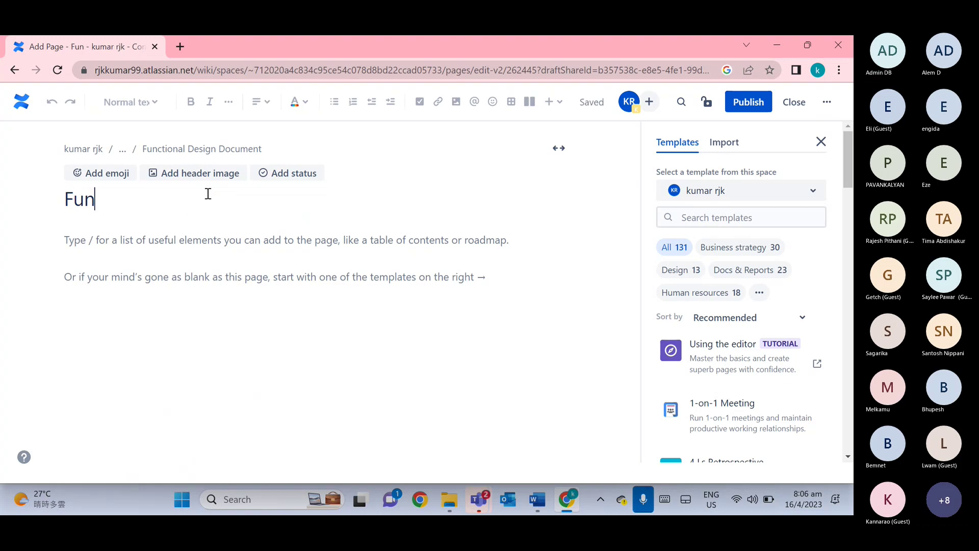
pyautogui.write('ctiona')
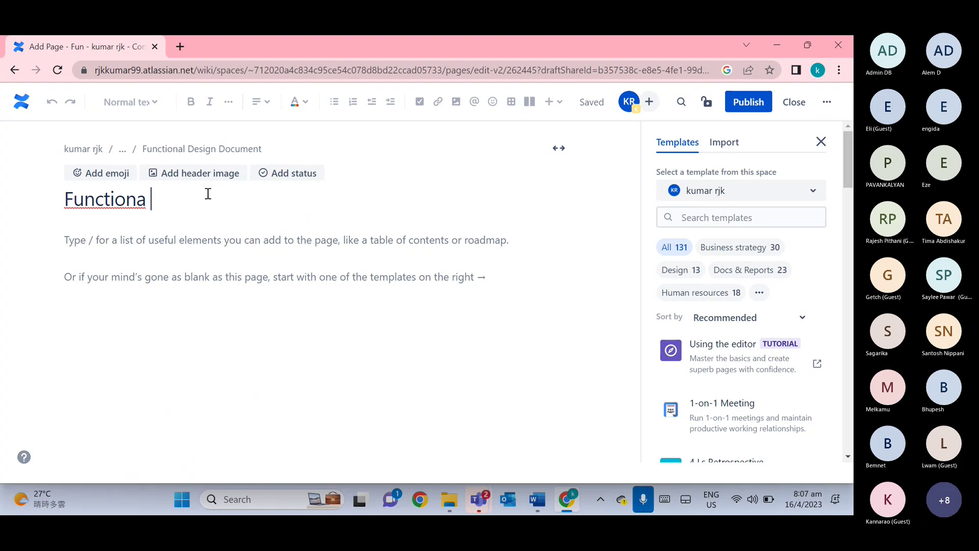
pyautogui.press('BackSpace')
pyautogui.write('l De')
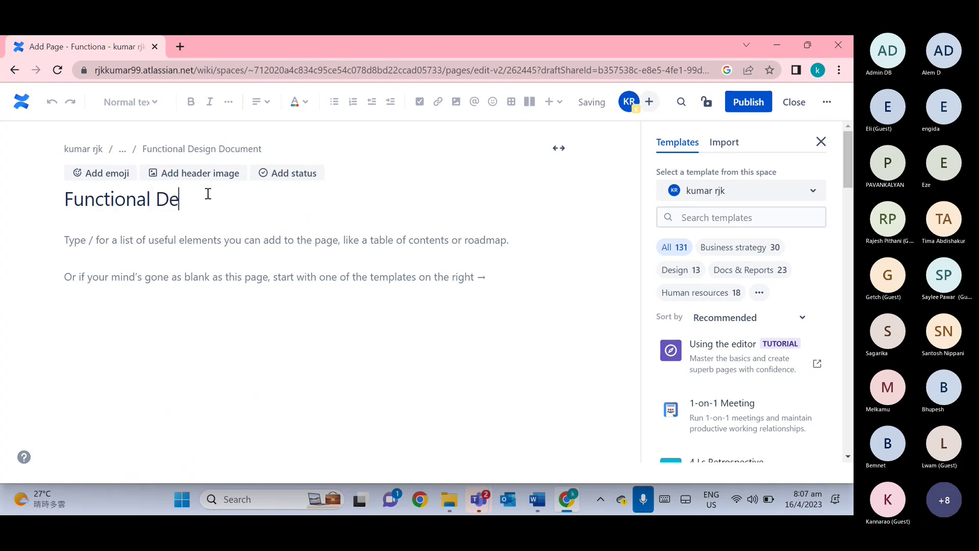
pyautogui.write('sign Do')
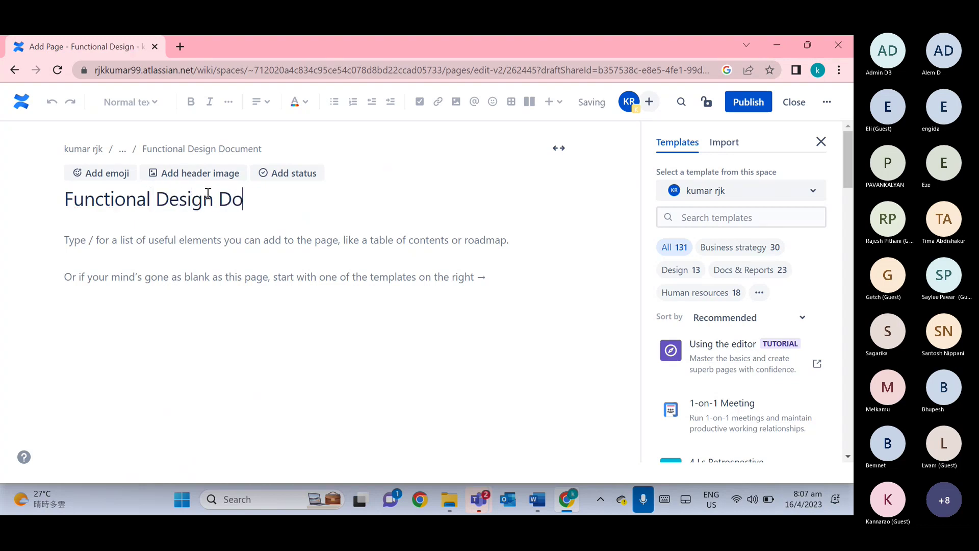
pyautogui.write('cument')
# Extend the title to 'Record Payment Functional Design Document v1.0' and check it.
pyautogui.press('Left')
pyautogui.press('Left')
pyautogui.press('Left')
pyautogui.press('Left')
pyautogui.press('Left')
pyautogui.press('Left')
pyautogui.press('Left')
pyautogui.press('Left')
pyautogui.press('Left')
pyautogui.press('Left')
pyautogui.press('Left')
pyautogui.press('Left')
pyautogui.press('Left')
pyautogui.press('Left')
pyautogui.press('Left')
pyautogui.press('Left')
pyautogui.press('Left')
pyautogui.press('Left')
pyautogui.press('Left')
pyautogui.press('Left')
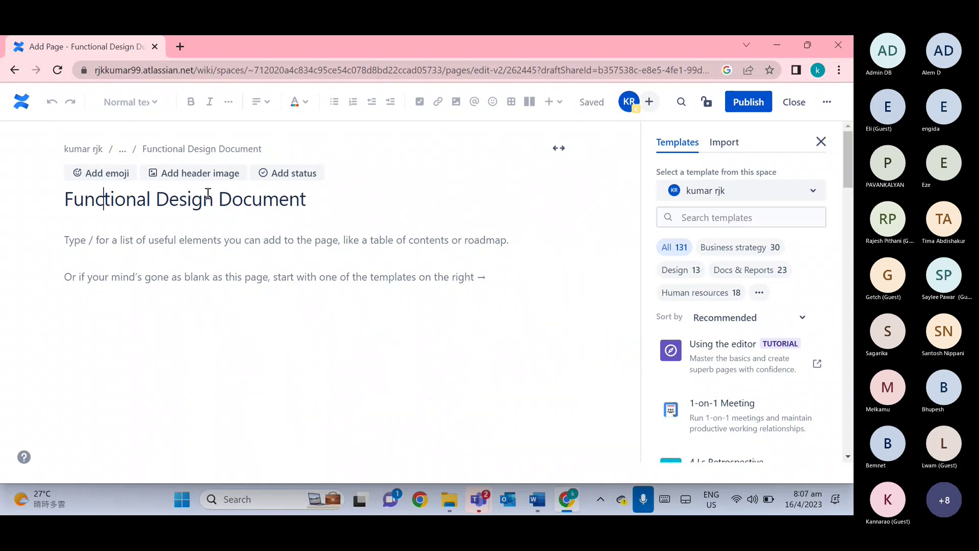
pyautogui.press('Left')
pyautogui.write('Rec')
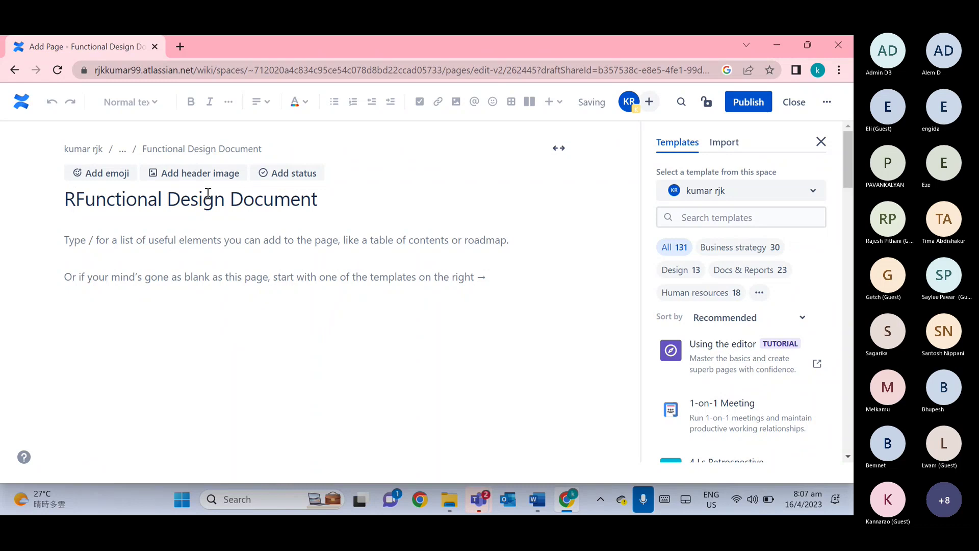
pyautogui.write('ord ')
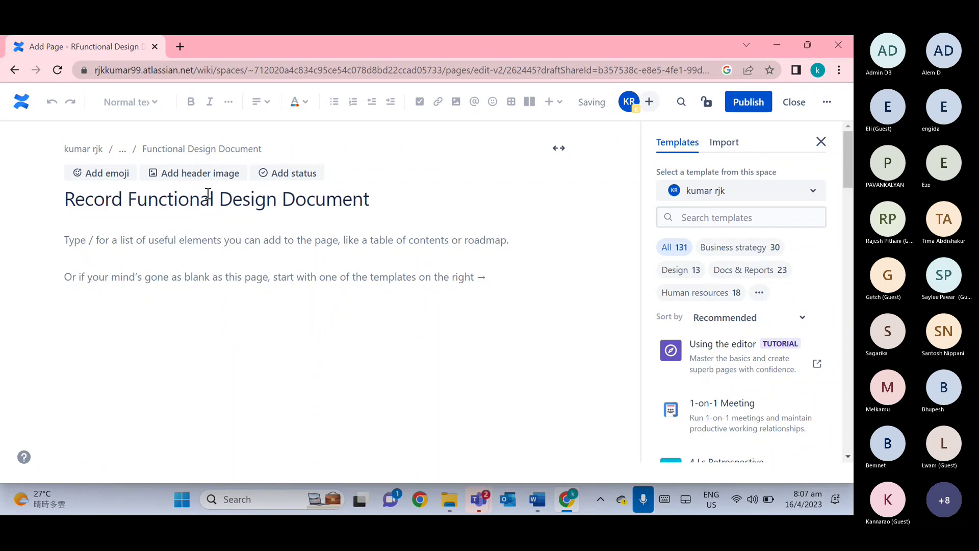
pyautogui.write('Payment')
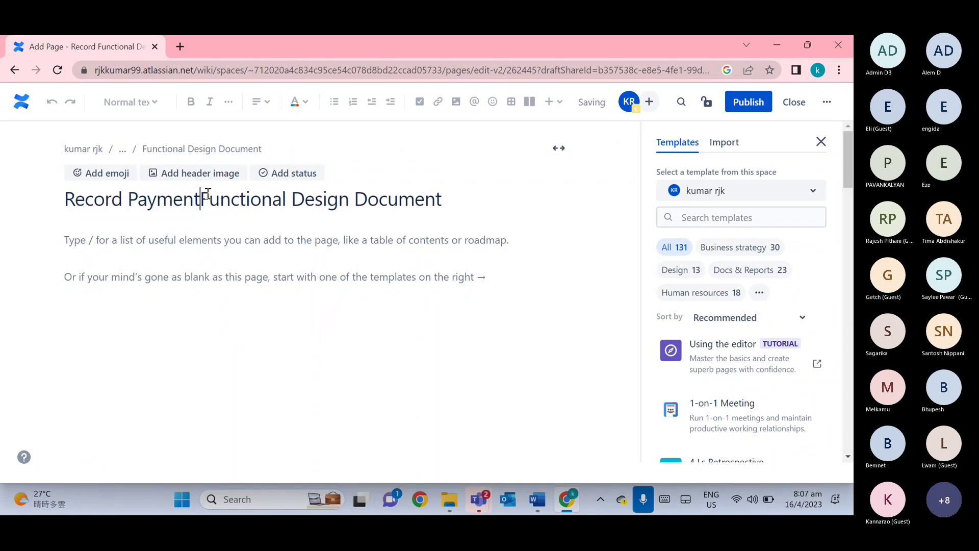
pyautogui.click(469, 205)
pyautogui.write('v')
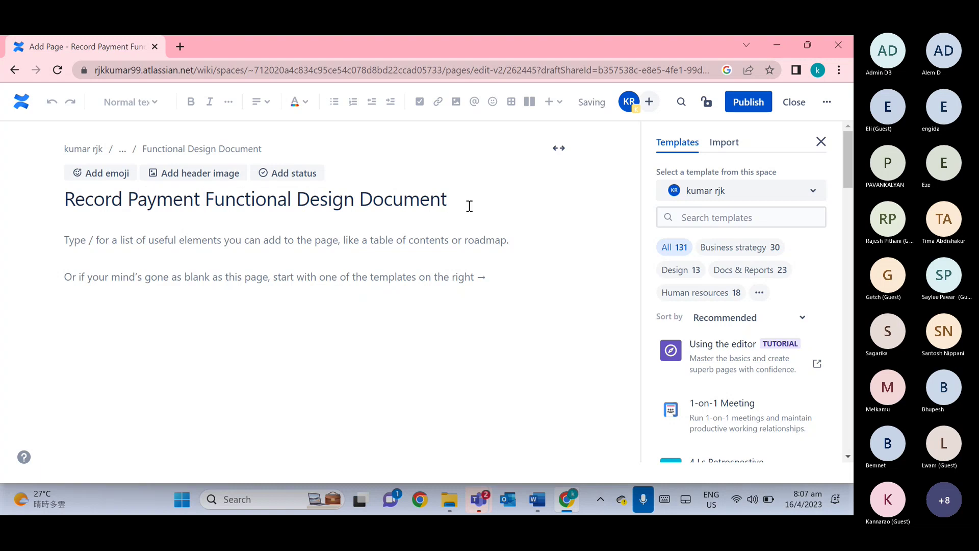
pyautogui.write('1.0')
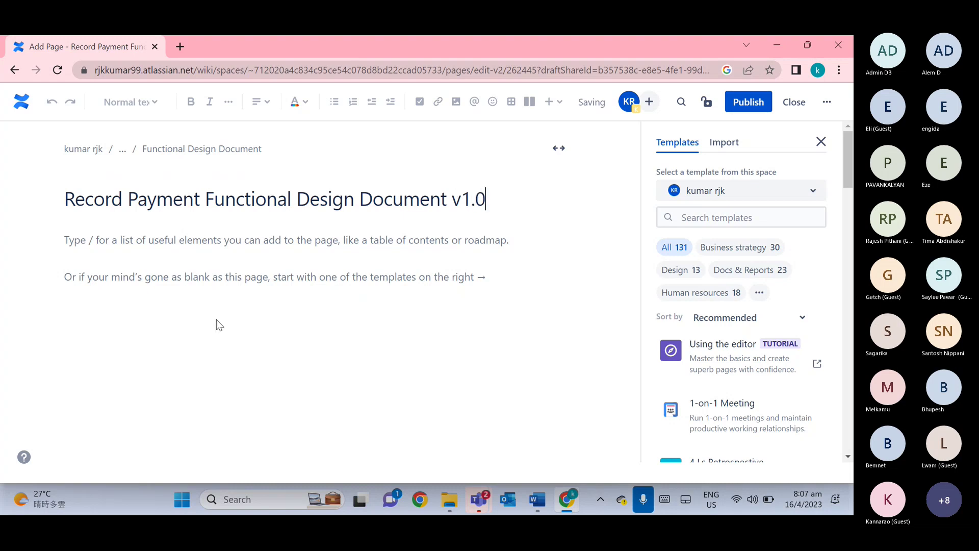
pyautogui.click(199, 285)
pyautogui.moveTo(494, 203)
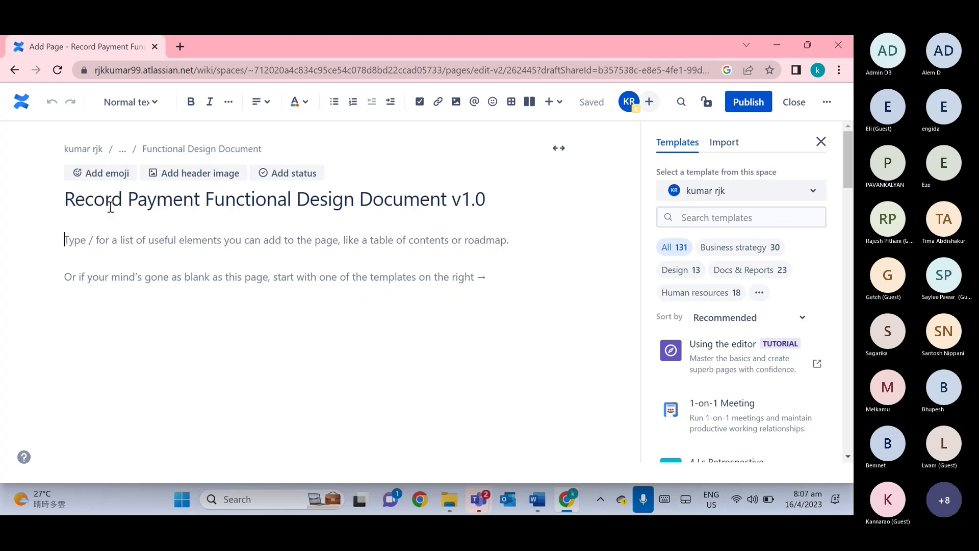
pyautogui.moveTo(204, 208); pyautogui.dragTo(64, 214)
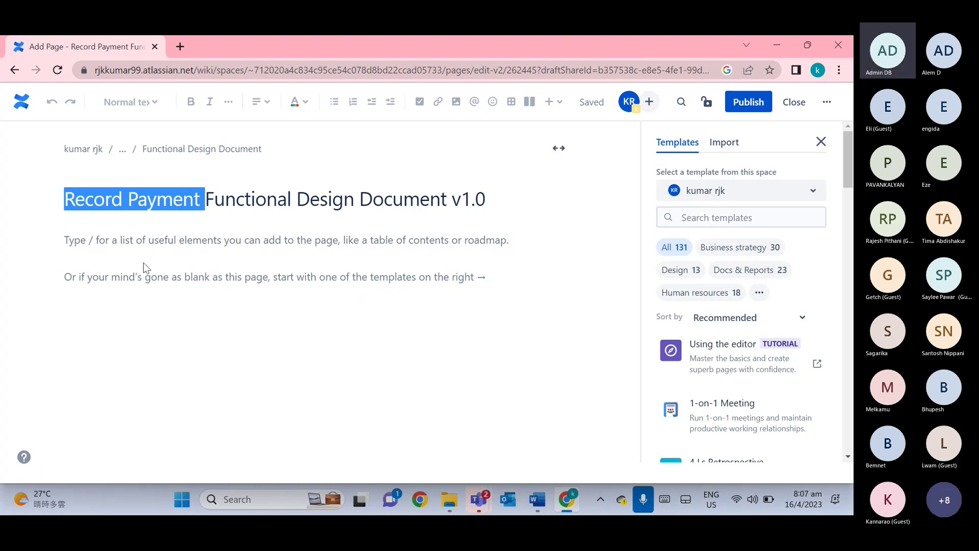
pyautogui.click(81, 240)
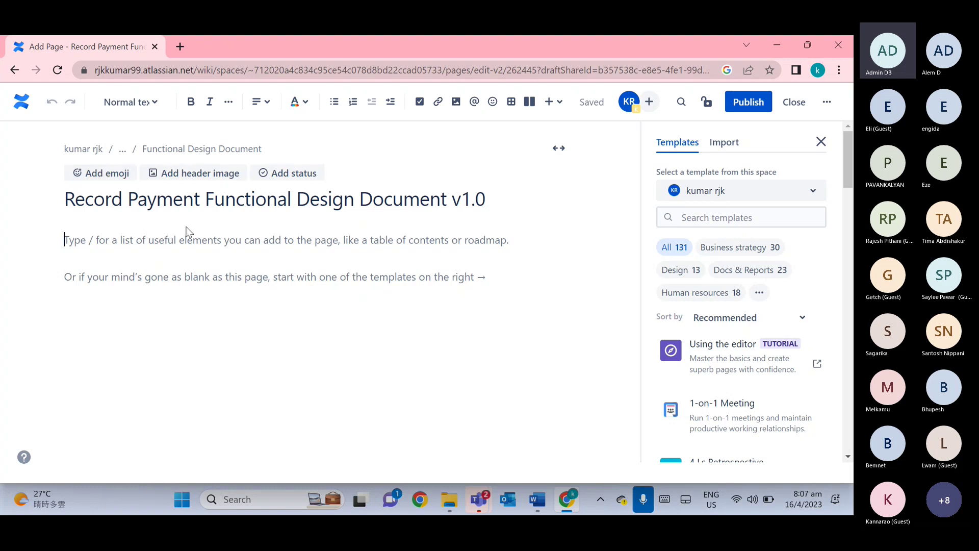
# Open TransactionModule-Functional-Design-Document-v1.0 from Project_Transaction_Module > Document > Functional-Document.
pyautogui.click(450, 499)
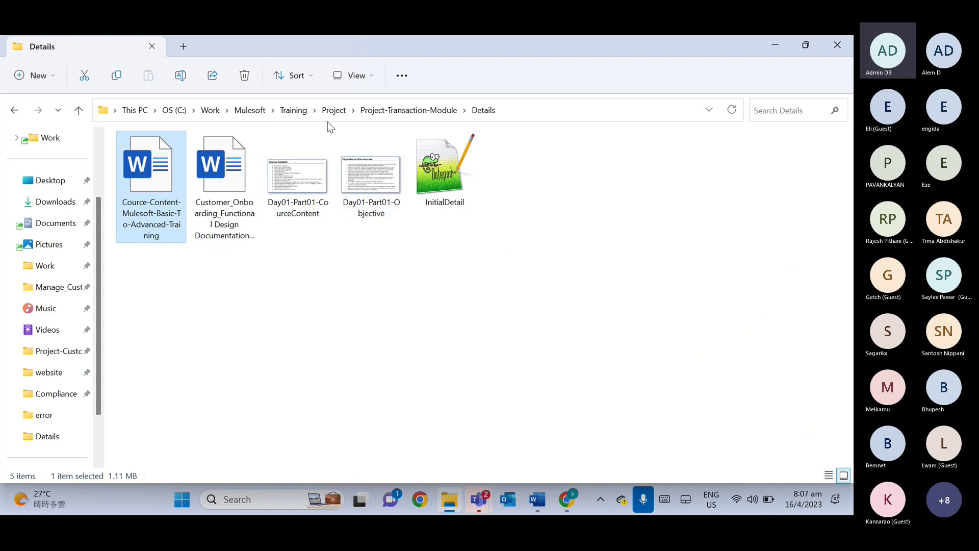
pyautogui.click(334, 110)
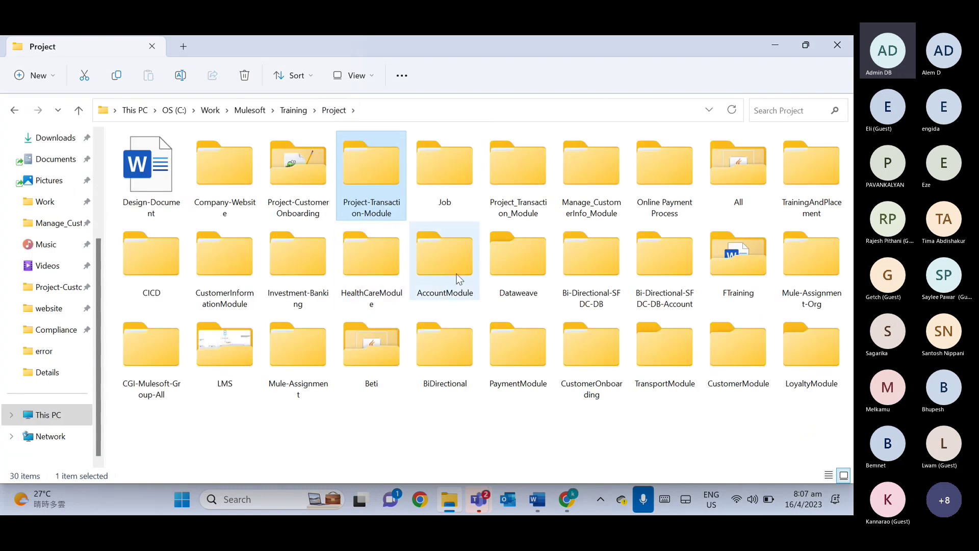
pyautogui.doubleClick(502, 173)
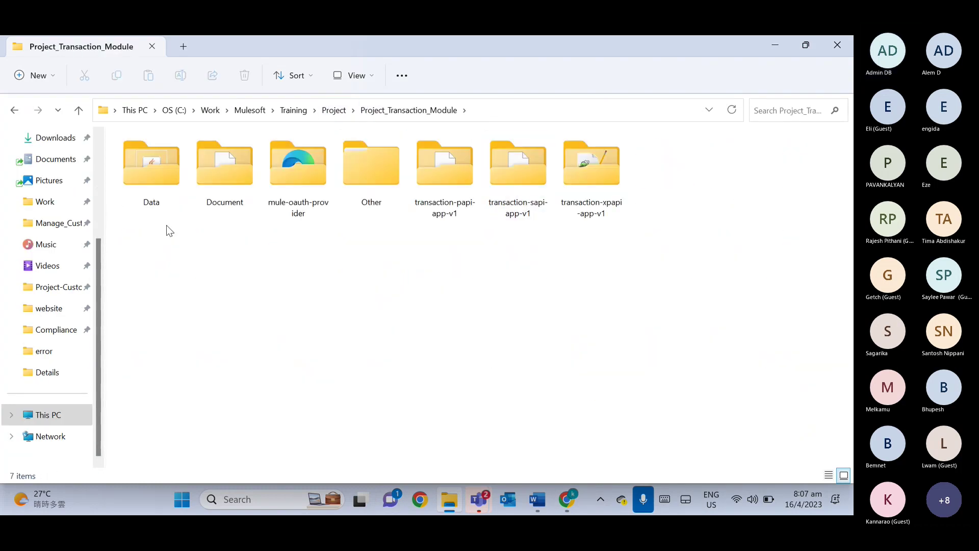
pyautogui.doubleClick(234, 180)
pyautogui.doubleClick(234, 179)
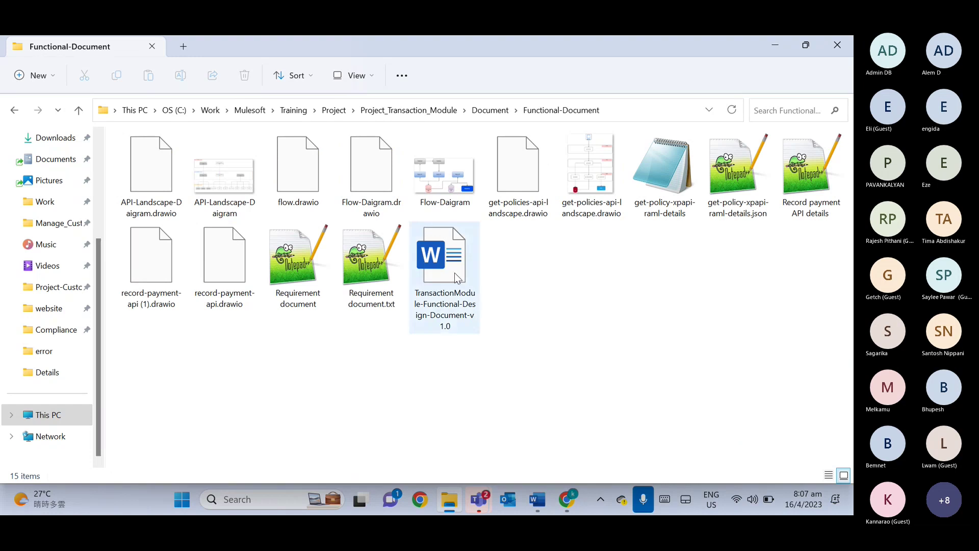
pyautogui.click(449, 271)
pyautogui.doubleClick(449, 271)
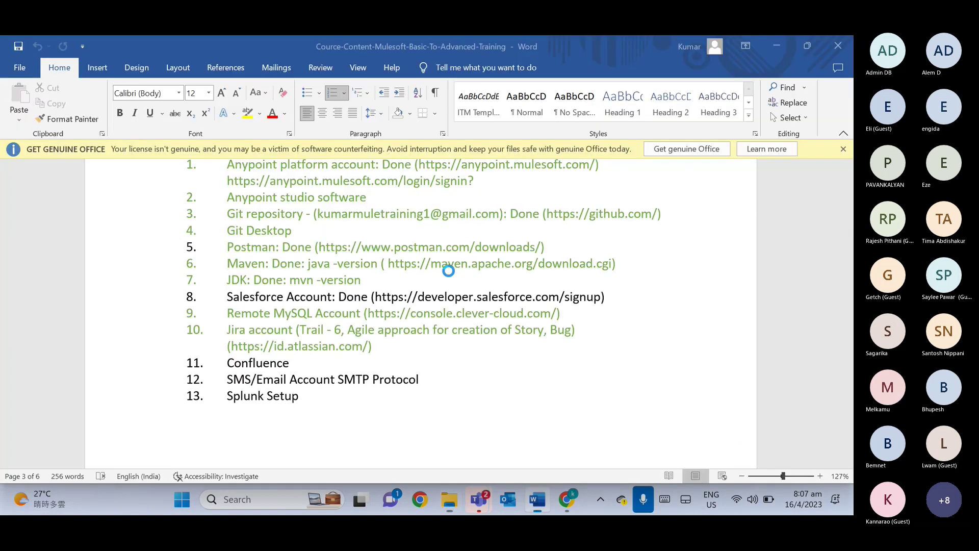
# Copy the whole 23-page TransactionModule design document and return to the Confluence draft.
pyautogui.scroll(-8, 401, 282)
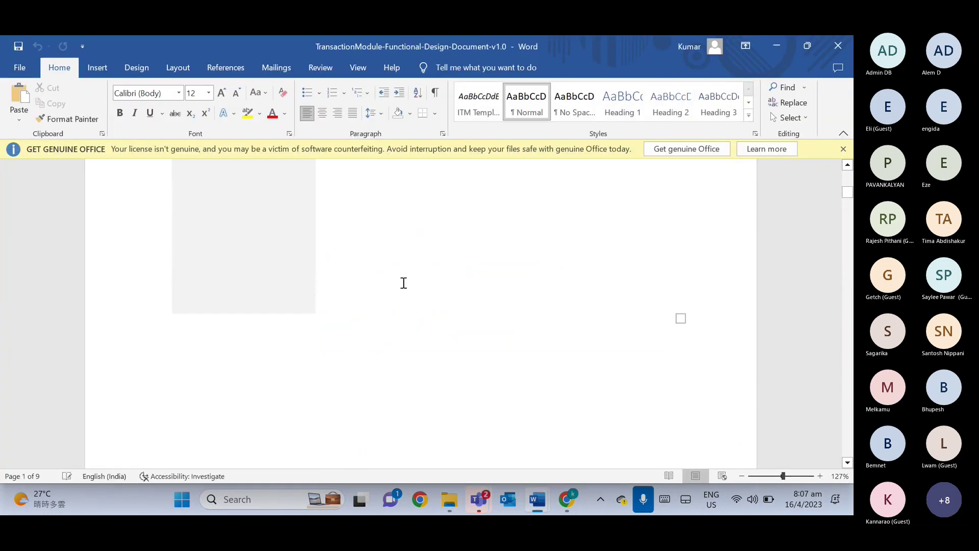
pyautogui.scroll(6, 403, 282)
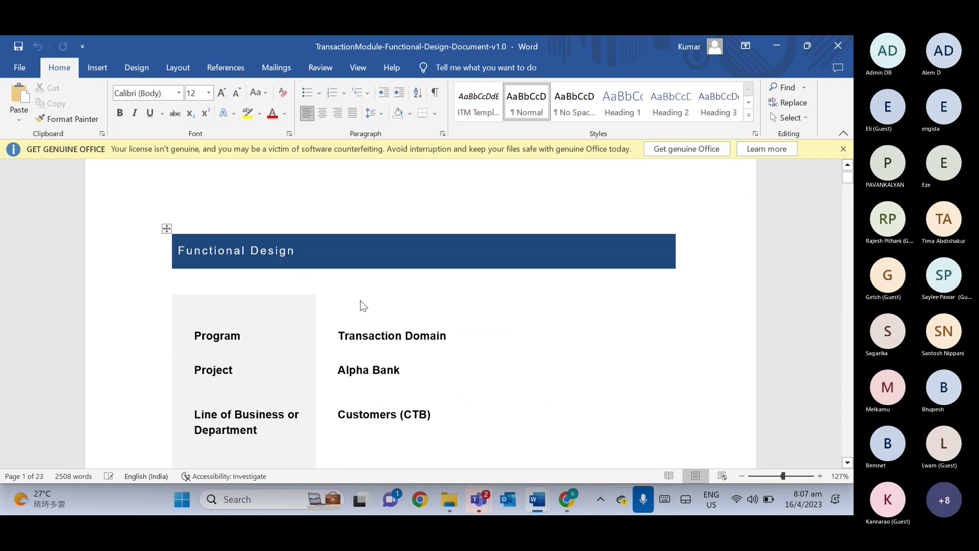
pyautogui.click(332, 289)
pyautogui.hotkey('ctrl', 'a')
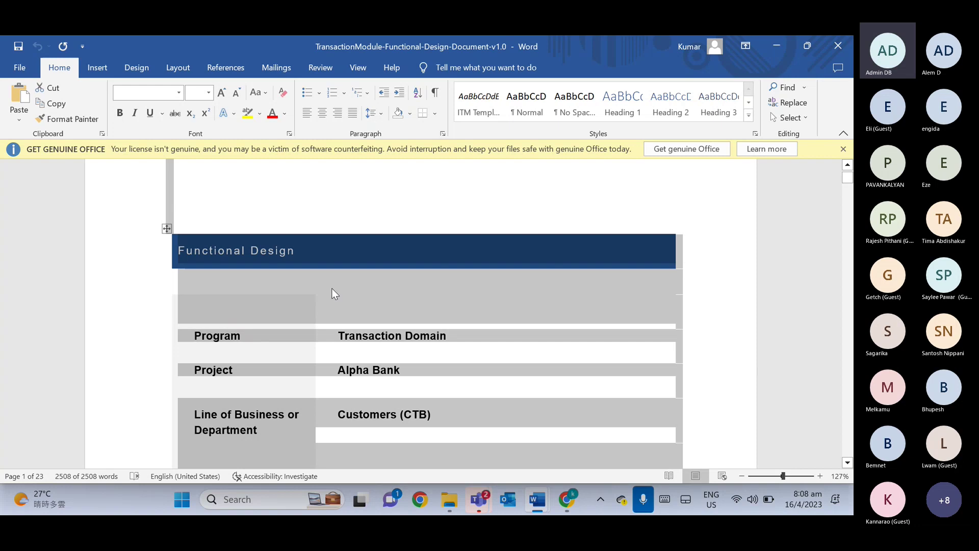
pyautogui.hotkey('alt', 'Tab')
pyautogui.hotkey('alt', 'Tab')
pyautogui.hotkey('alt', 'Tab')
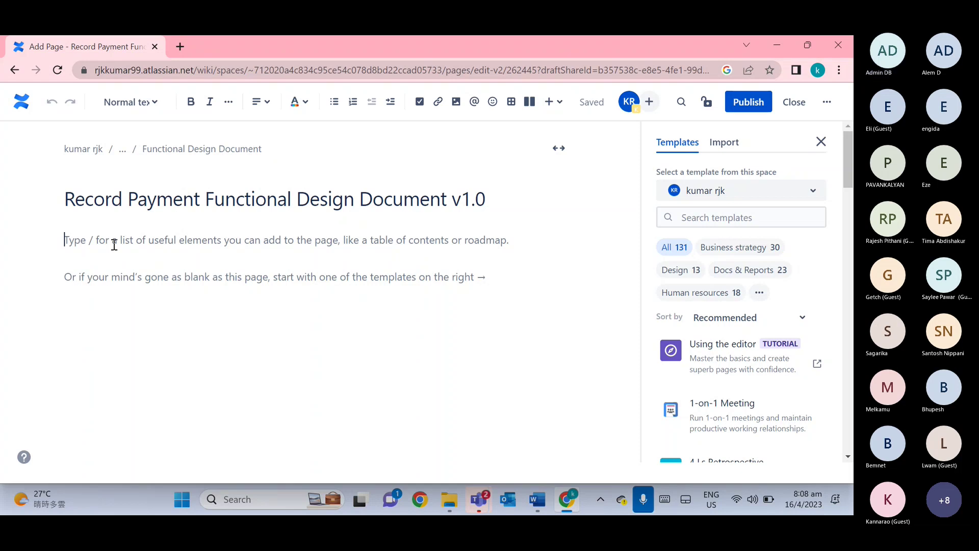
# Review the pasted functional design content down to its end and publish the page.
pyautogui.scroll(-10, 114, 247)
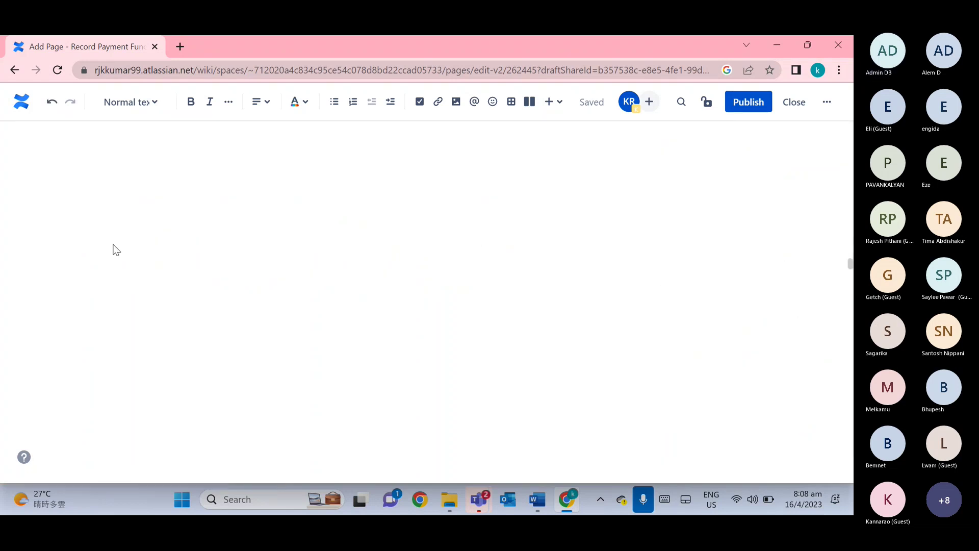
pyautogui.scroll(5, 466, 343)
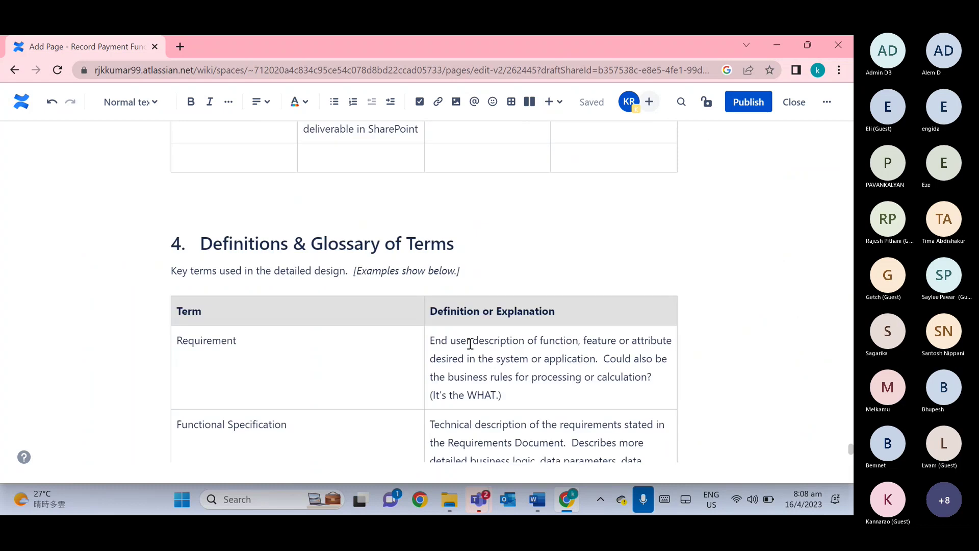
pyautogui.scroll(15, 470, 343)
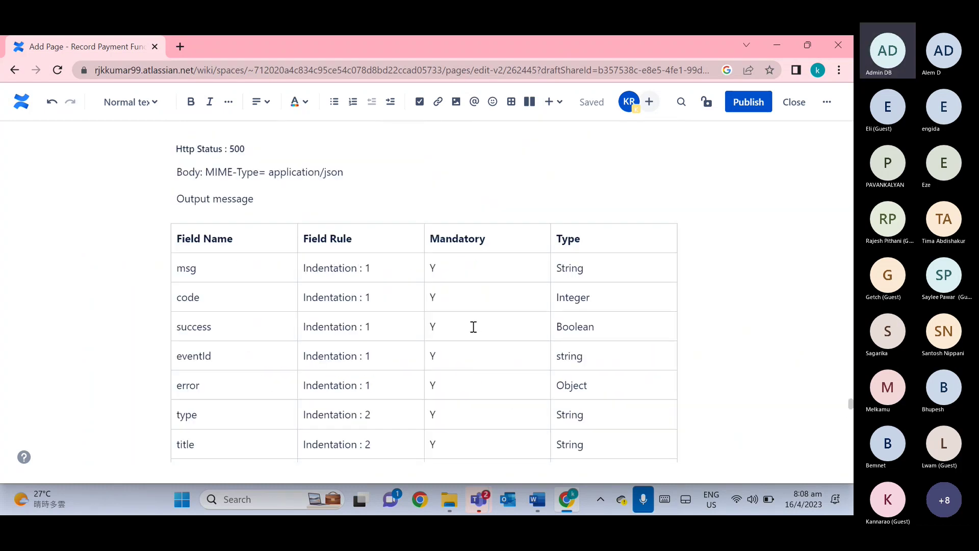
pyautogui.scroll(-10, 473, 326)
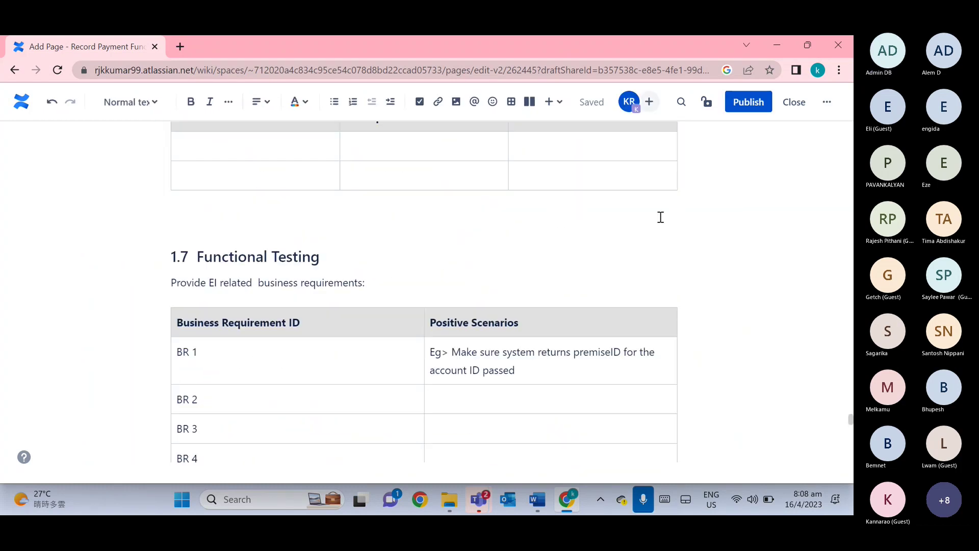
pyautogui.hotkey('ctrl', 'End')
pyautogui.click(750, 109)
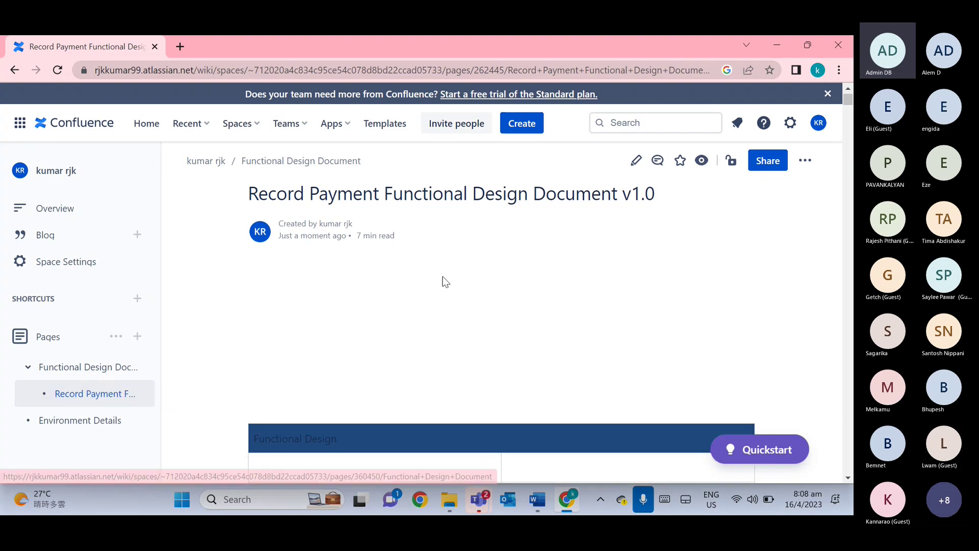
pyautogui.scroll(-5, 440, 279)
pyautogui.scroll(4, 444, 281)
pyautogui.scroll(1, 444, 280)
pyautogui.scroll(-5, 445, 285)
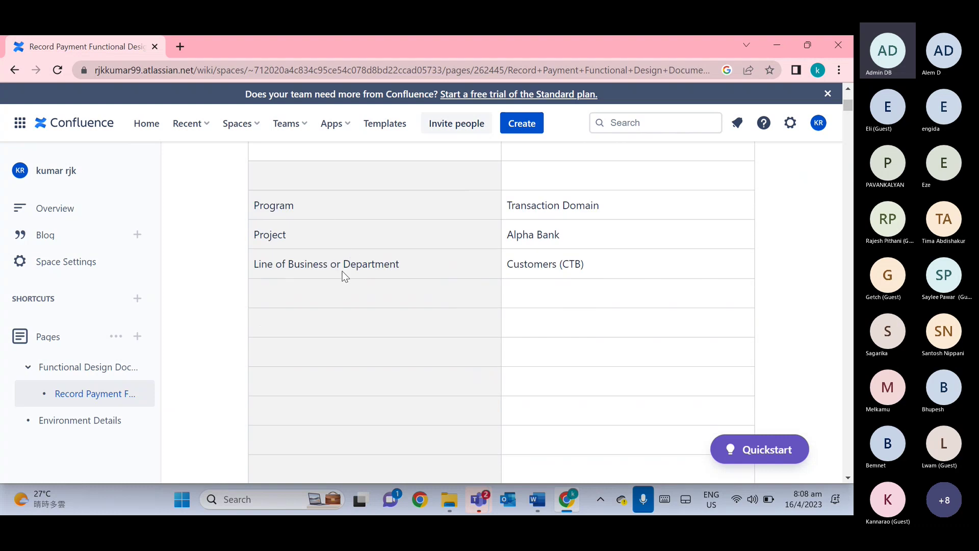
pyautogui.scroll(-5, 420, 271)
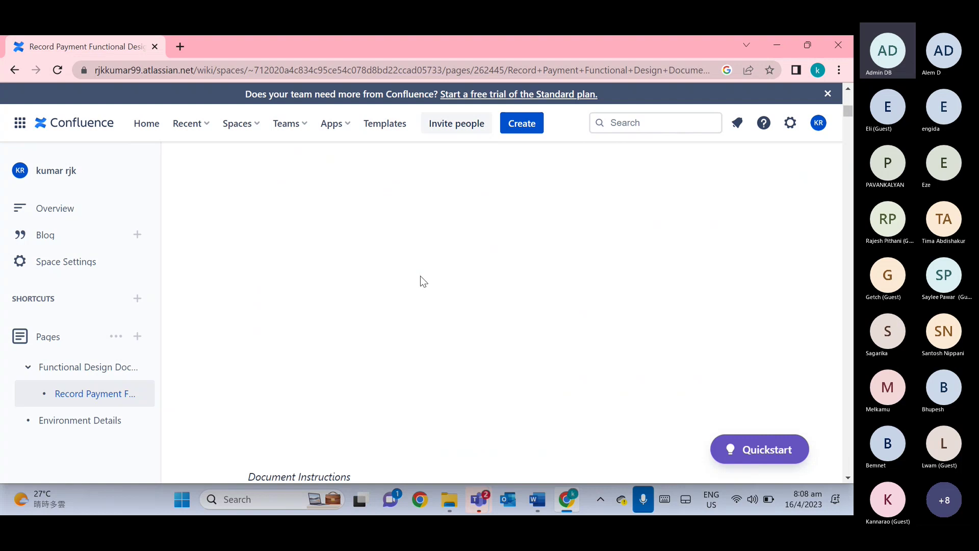
pyautogui.scroll(-3, 420, 276)
pyautogui.scroll(-5, 383, 258)
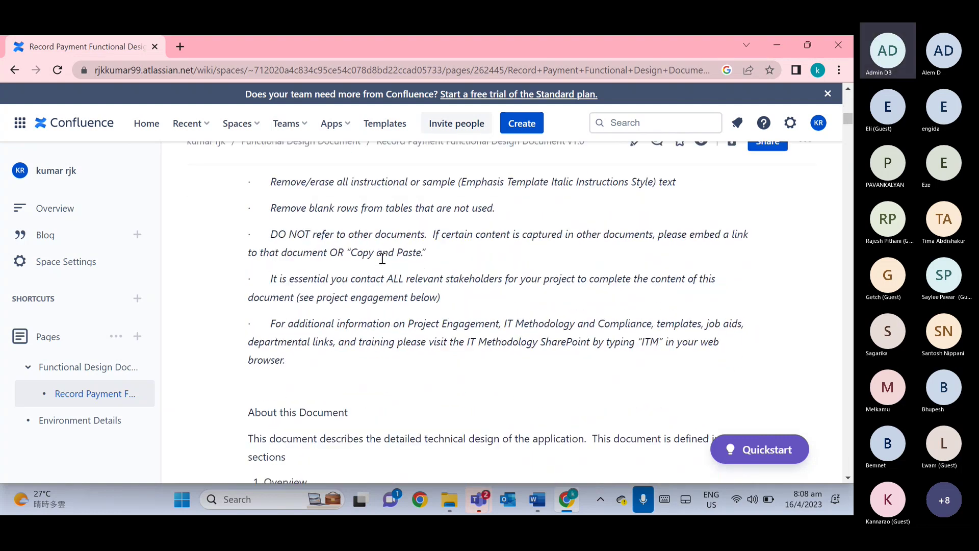
pyautogui.scroll(-8, 383, 261)
pyautogui.scroll(7, 383, 262)
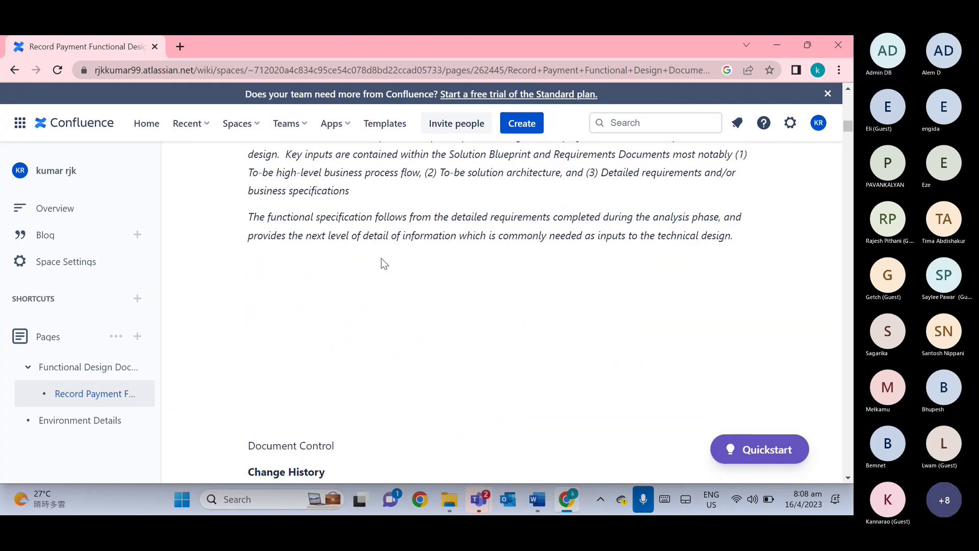
pyautogui.scroll(-2, 364, 343)
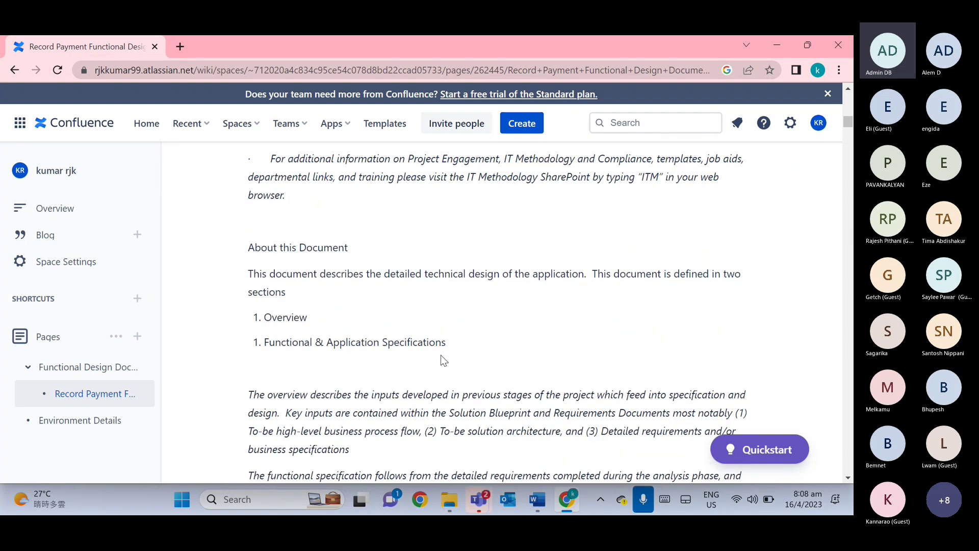
pyautogui.scroll(-6, 432, 240)
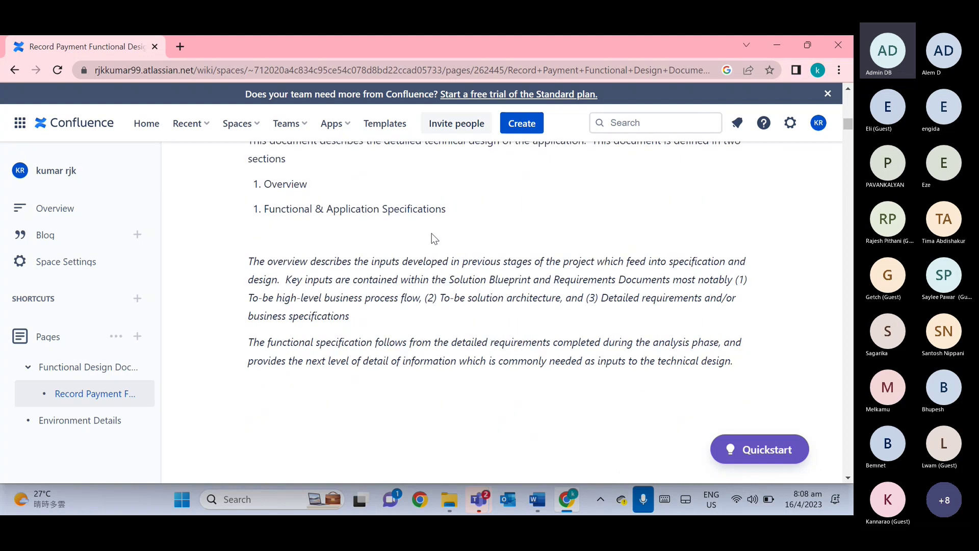
pyautogui.scroll(-5, 431, 246)
pyautogui.scroll(2, 431, 245)
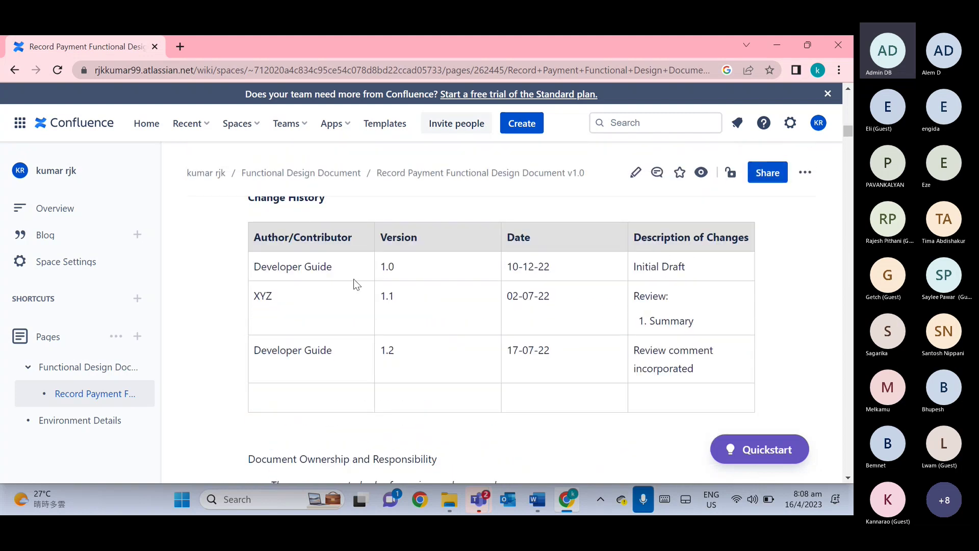
pyautogui.scroll(1, 360, 268)
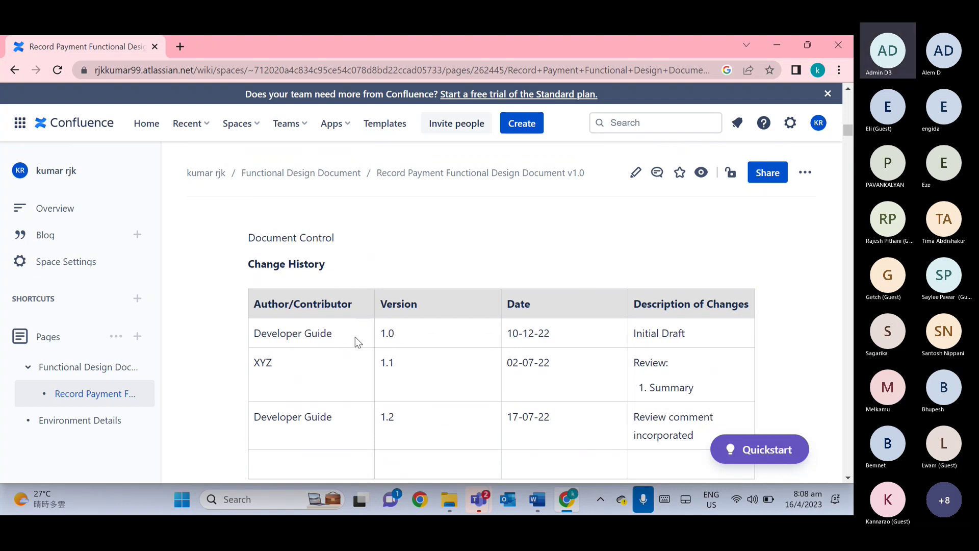
pyautogui.moveTo(355, 336); pyautogui.dragTo(267, 338)
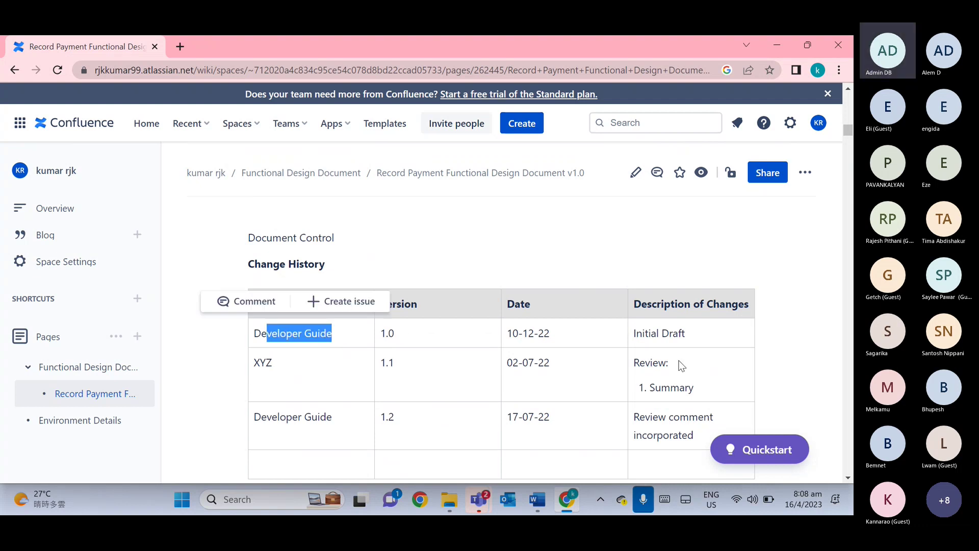
pyautogui.moveTo(698, 330); pyautogui.dragTo(687, 376)
pyautogui.click(278, 366)
pyautogui.scroll(-1, 678, 374)
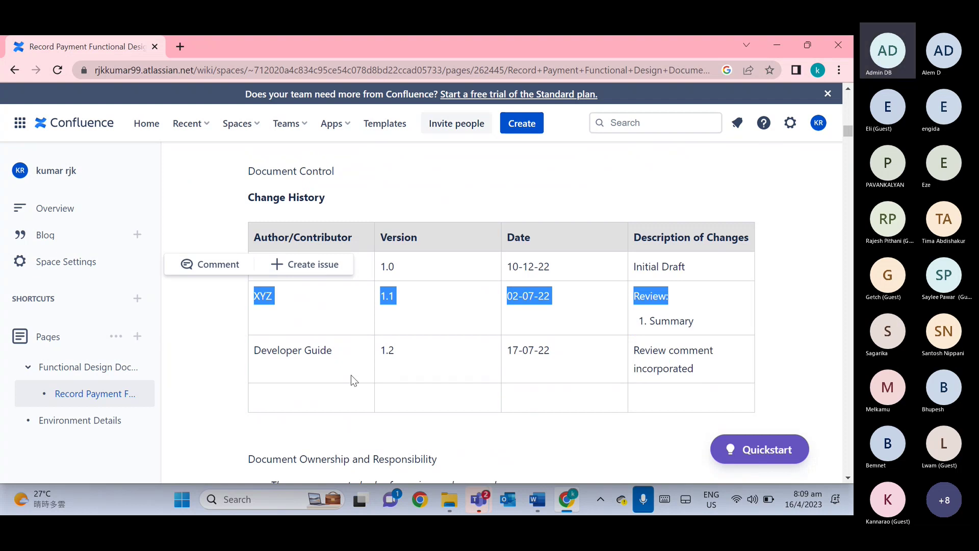
pyautogui.moveTo(253, 350); pyautogui.dragTo(706, 373)
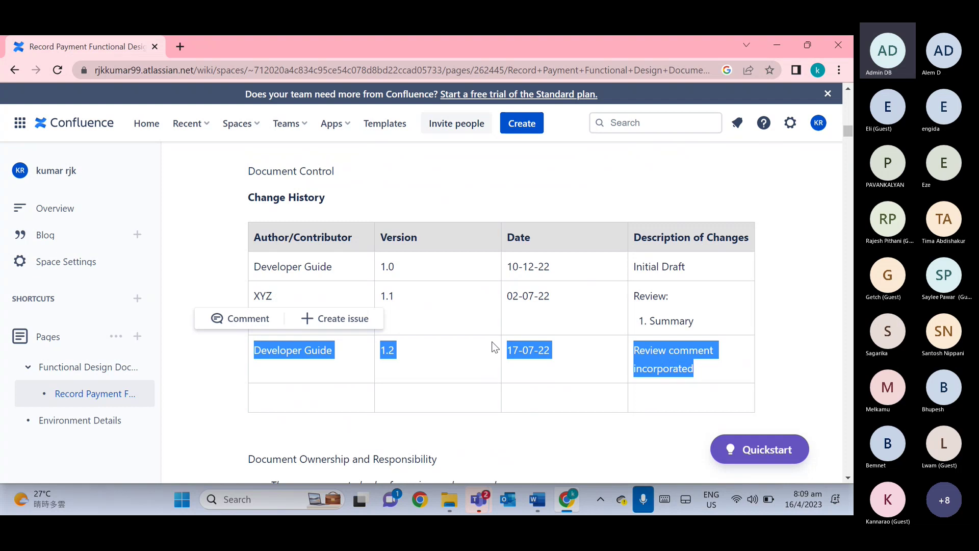
pyautogui.scroll(-9, 493, 344)
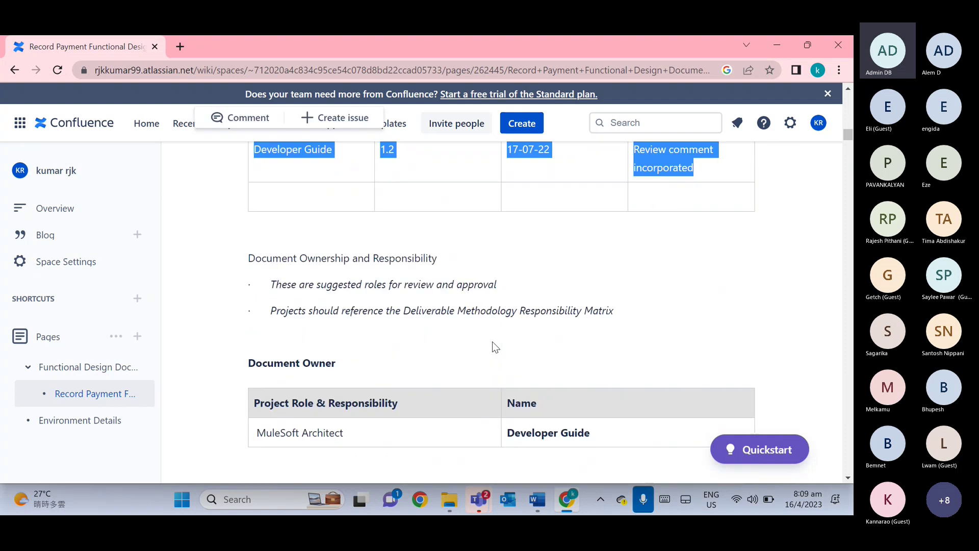
pyautogui.scroll(-8, 493, 346)
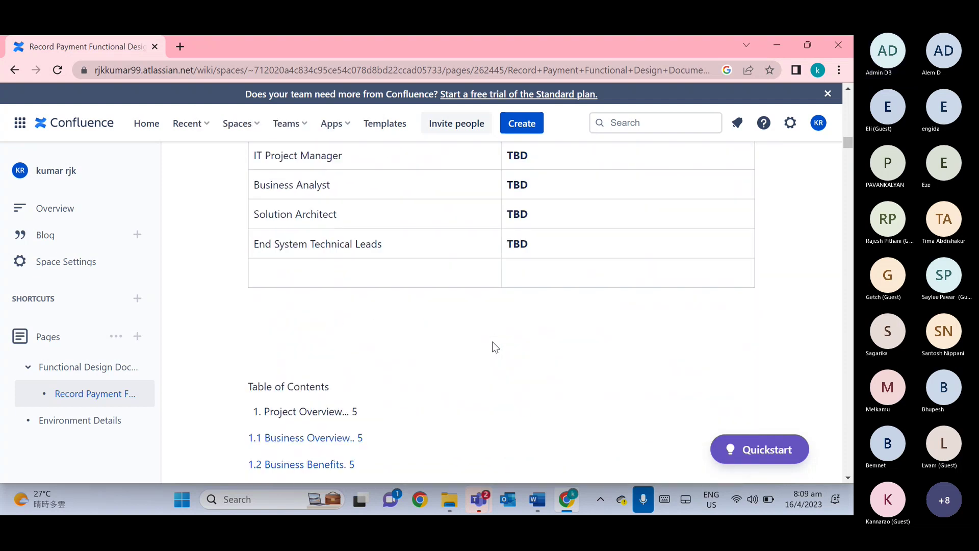
pyautogui.scroll(-12, 493, 346)
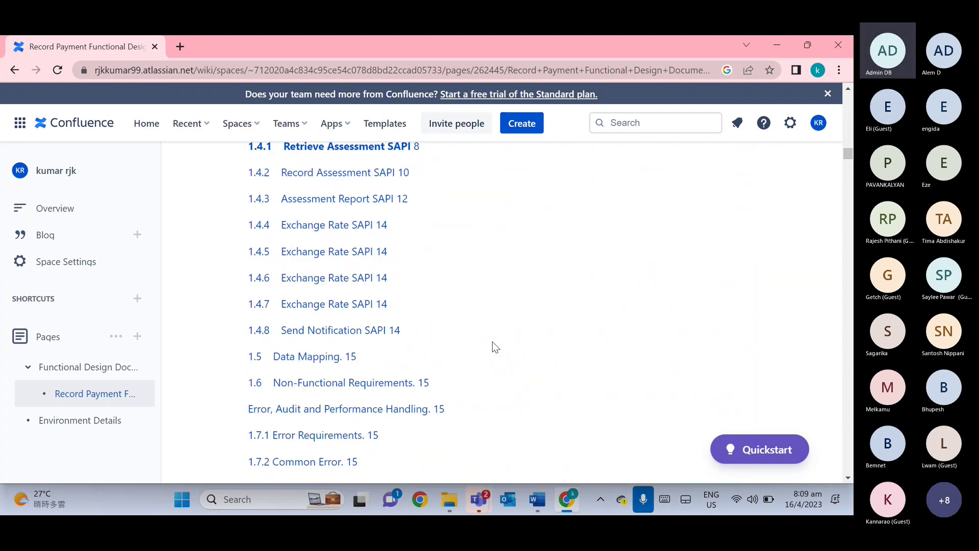
pyautogui.scroll(-6, 493, 344)
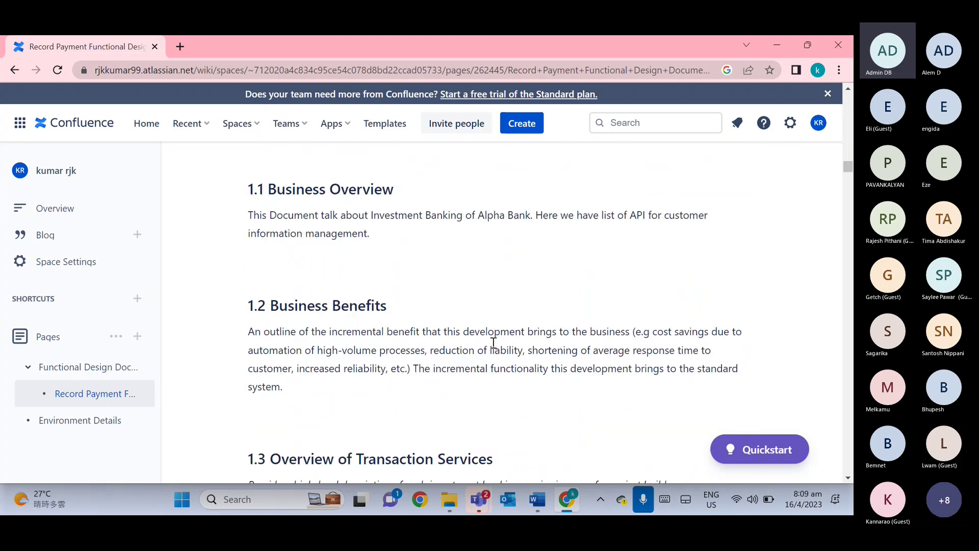
pyautogui.scroll(-2, 424, 306)
pyautogui.scroll(4, 350, 306)
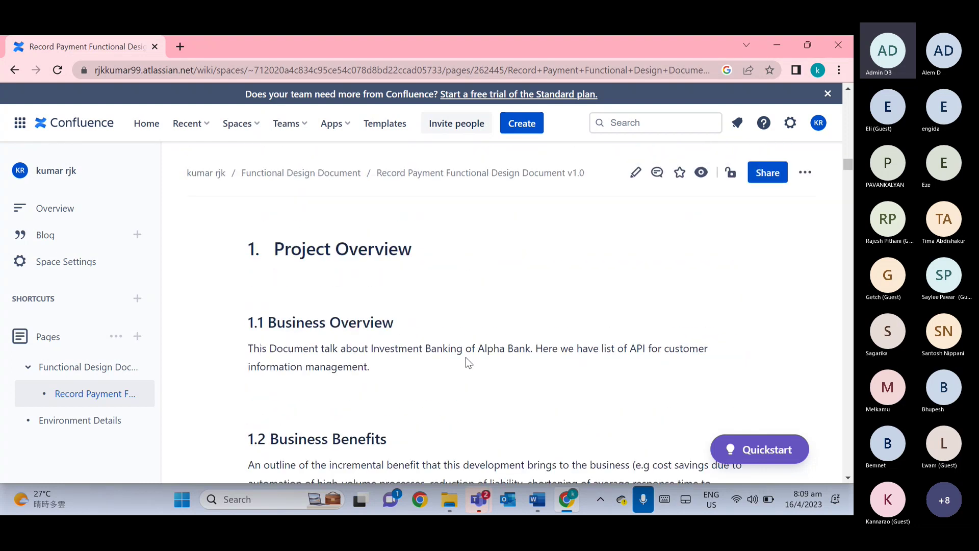
pyautogui.scroll(-4, 467, 360)
pyautogui.scroll(-6, 448, 319)
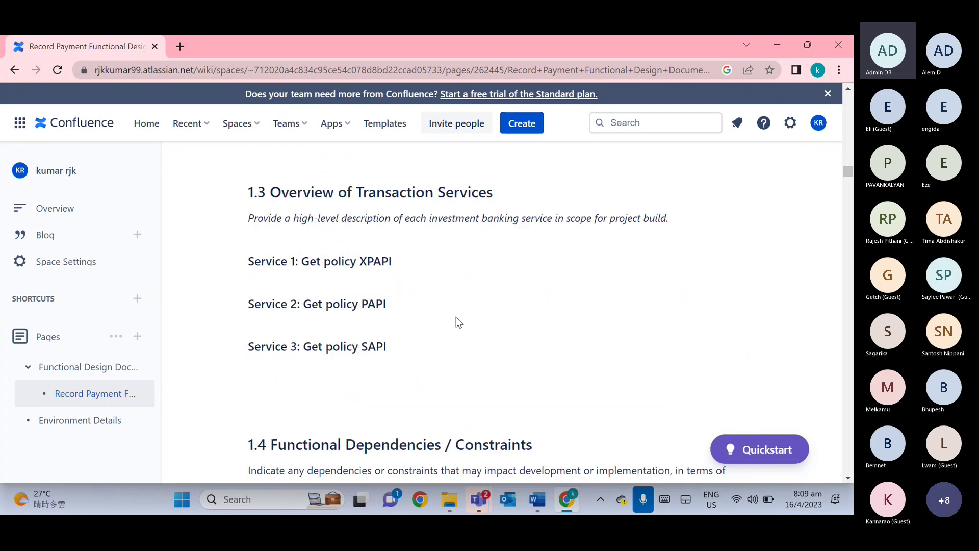
pyautogui.scroll(2, 443, 315)
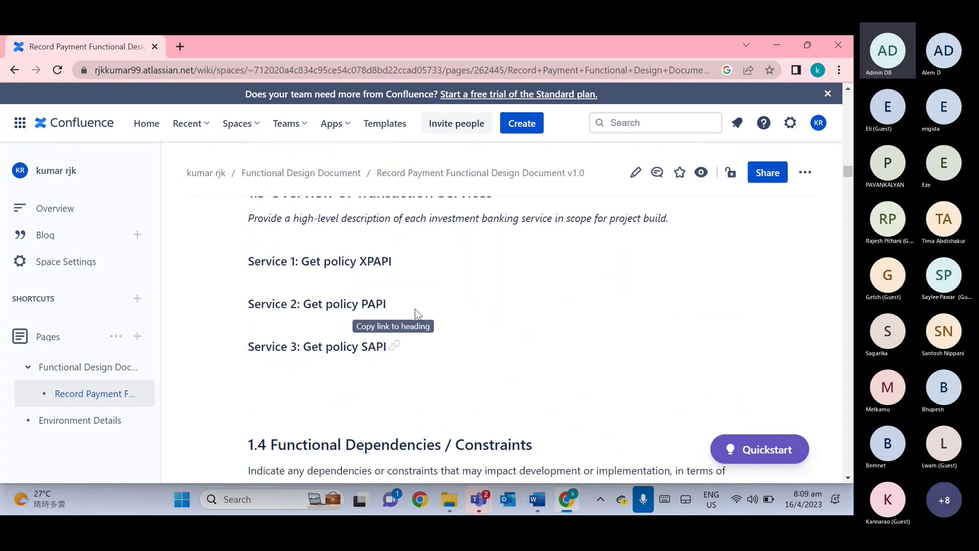
pyautogui.scroll(-10, 360, 299)
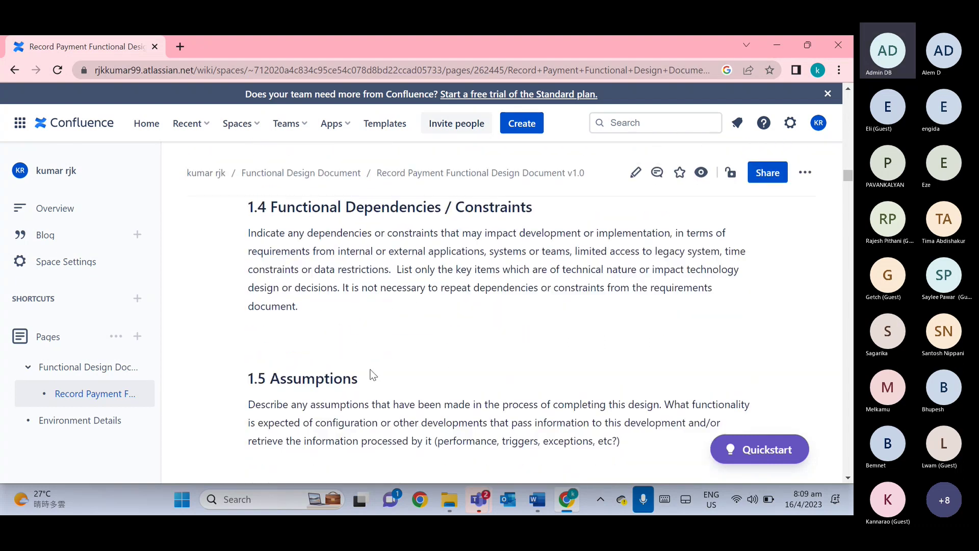
pyautogui.scroll(-15, 417, 395)
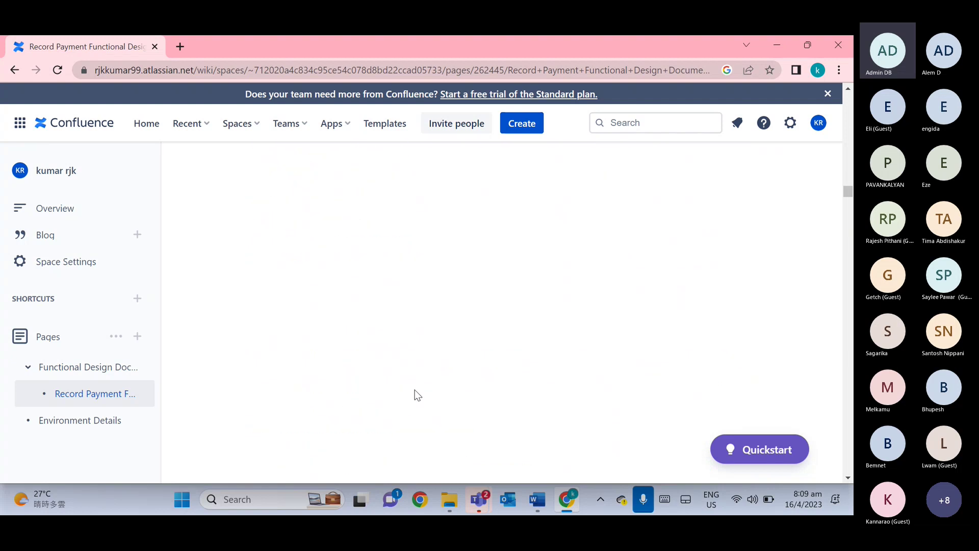
pyautogui.scroll(-10, 415, 393)
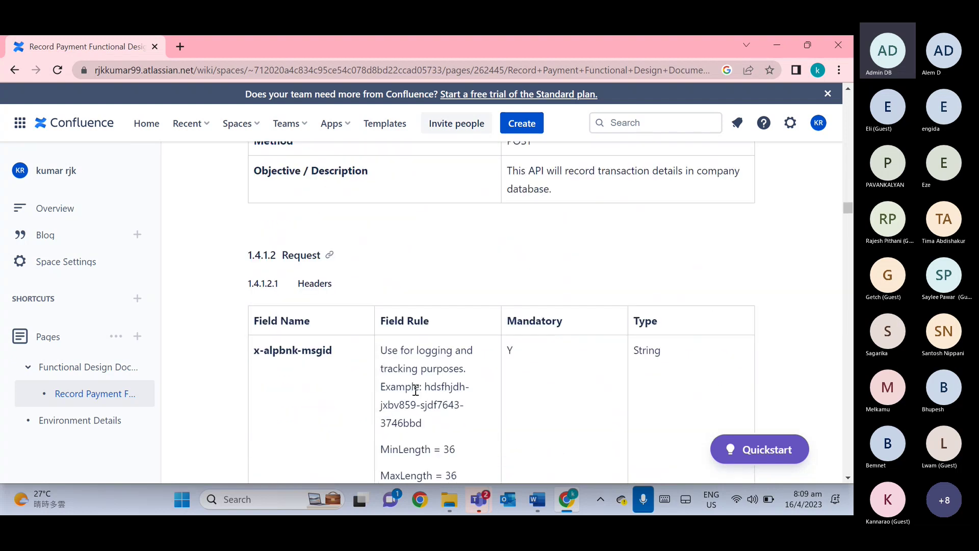
pyautogui.scroll(5, 421, 387)
pyautogui.scroll(1, 494, 294)
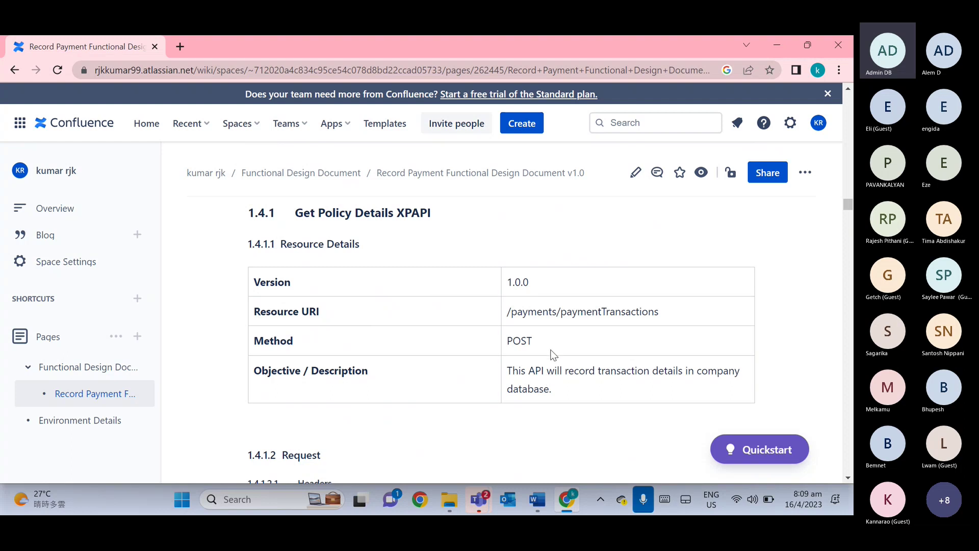
pyautogui.scroll(-3, 502, 390)
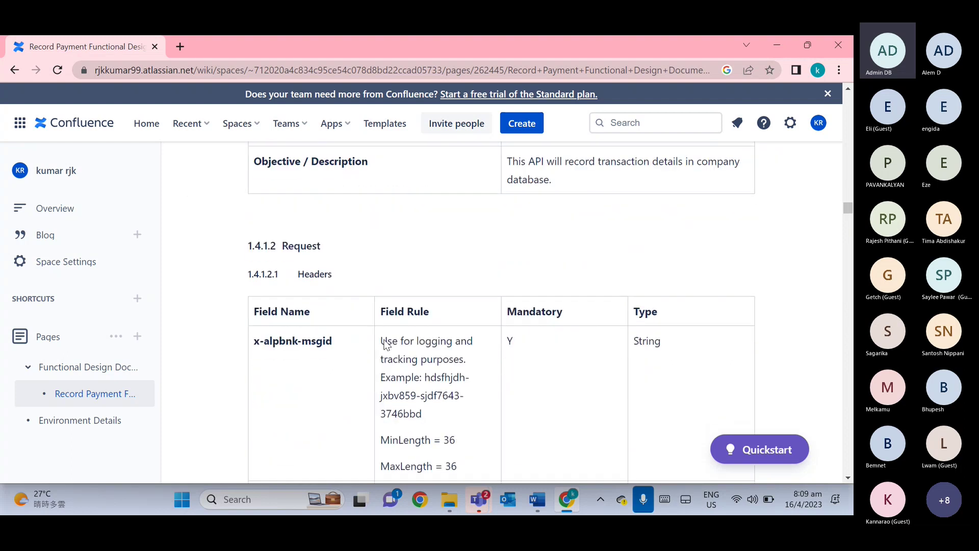
pyautogui.scroll(-3, 385, 341)
pyautogui.scroll(3, 366, 280)
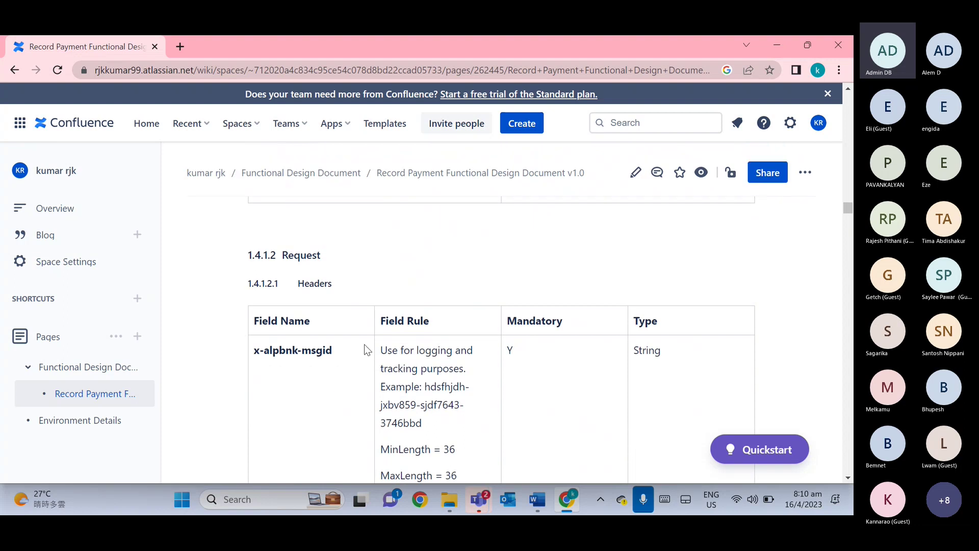
pyautogui.scroll(-12, 364, 355)
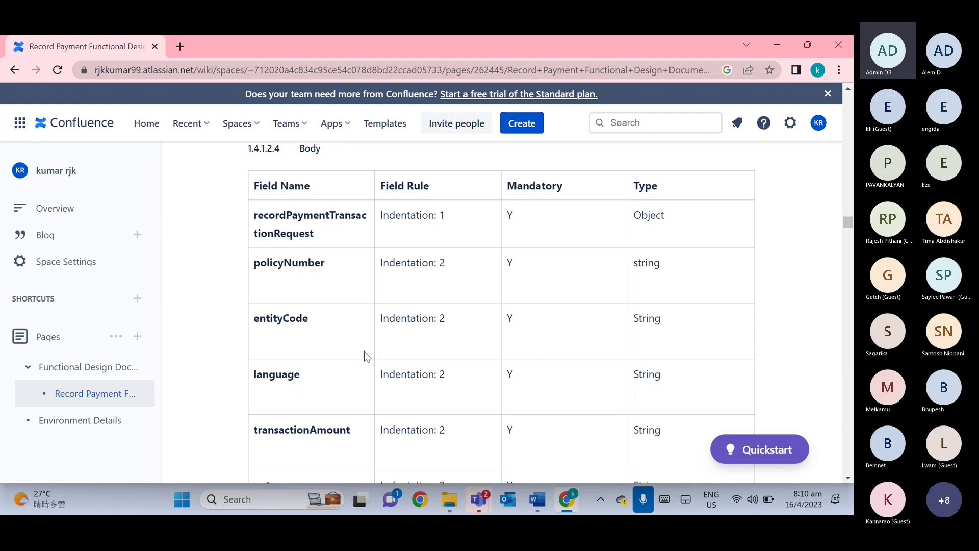
# Admit the lobby guest from the Teams participant list, then return to Confluence.
pyautogui.hotkey('alt', 'Tab')
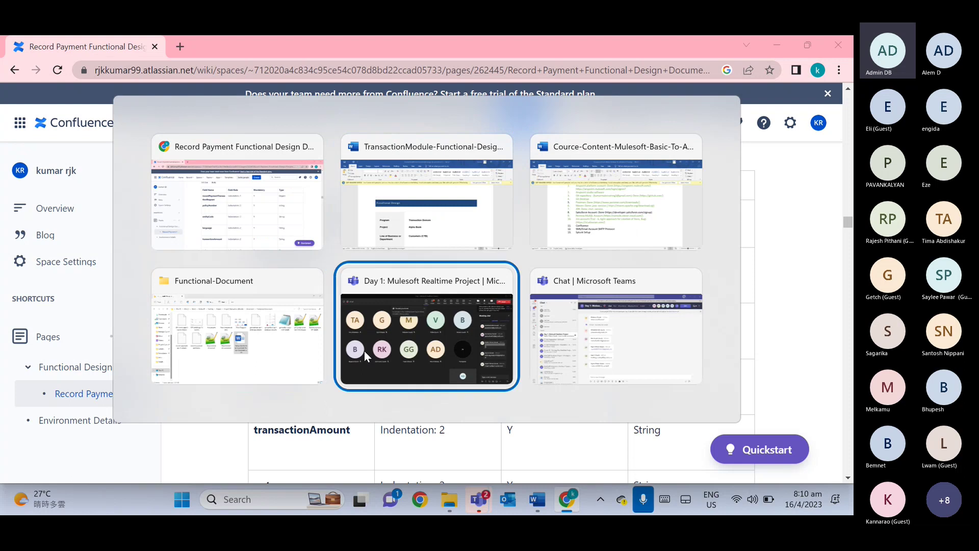
pyautogui.click(364, 350)
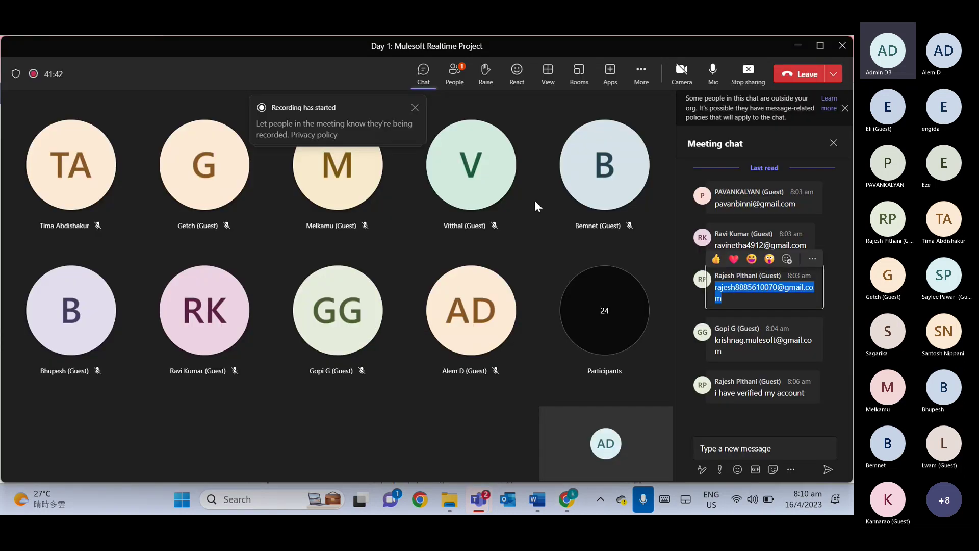
pyautogui.click(455, 74)
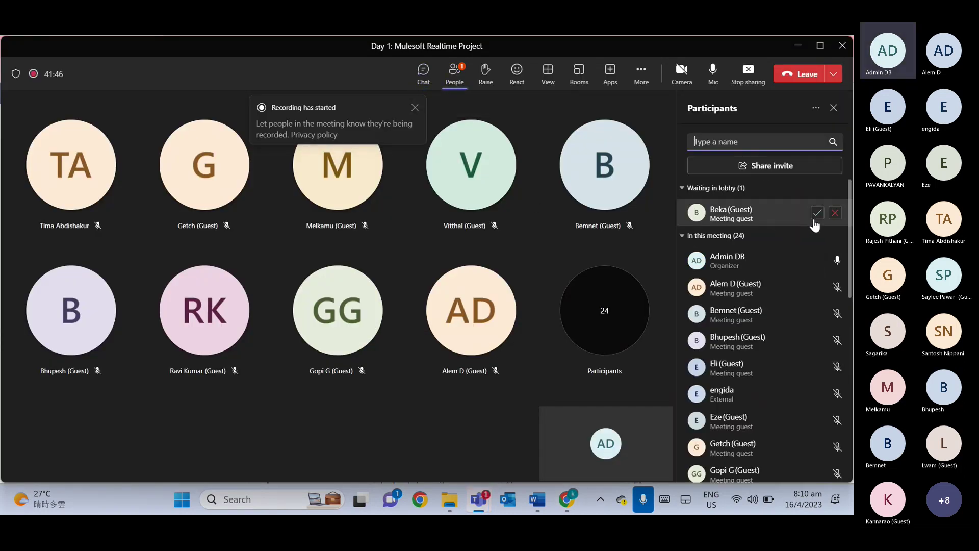
pyautogui.click(817, 213)
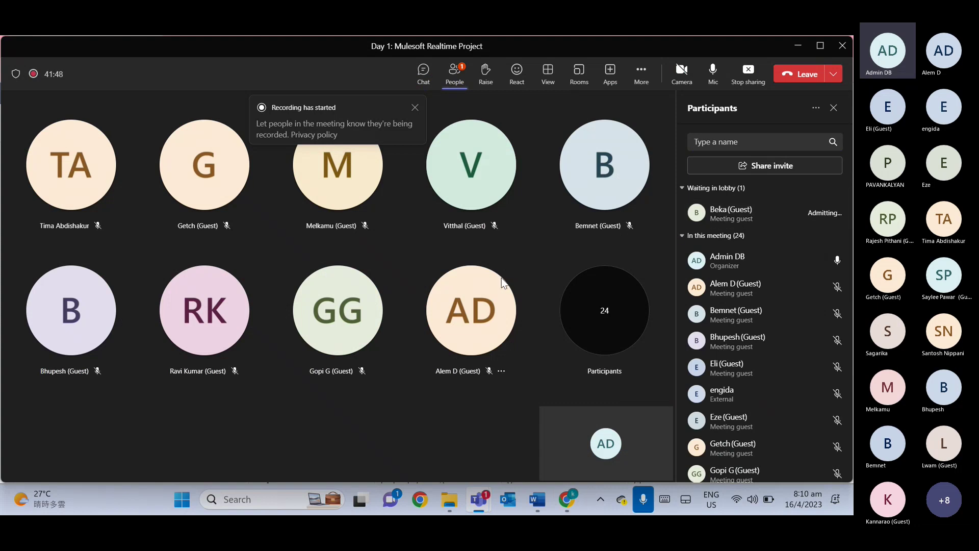
pyautogui.hotkey('alt', 'Tab')
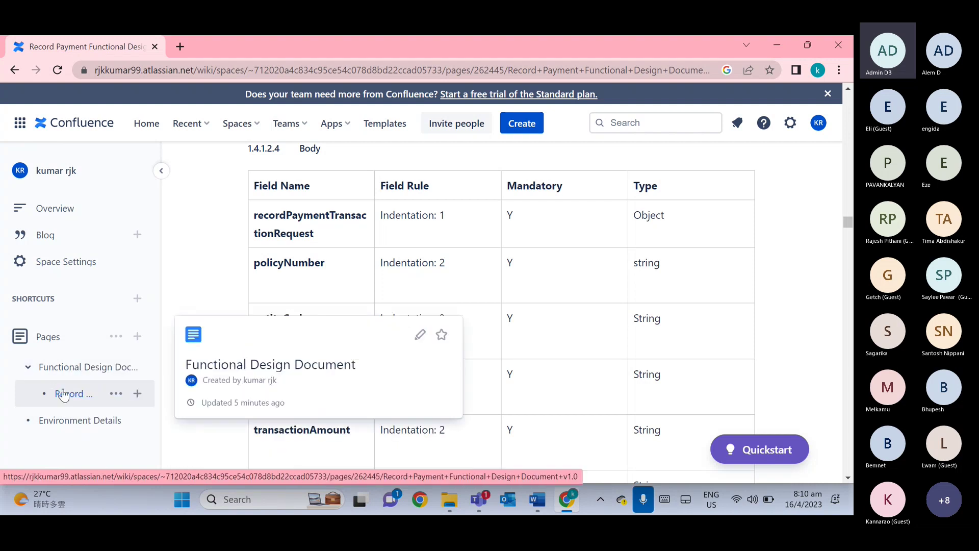
# Scroll through the Record Payment page's reviewers and overview sections.
pyautogui.scroll(-1, 64, 397)
pyautogui.moveTo(66, 428)
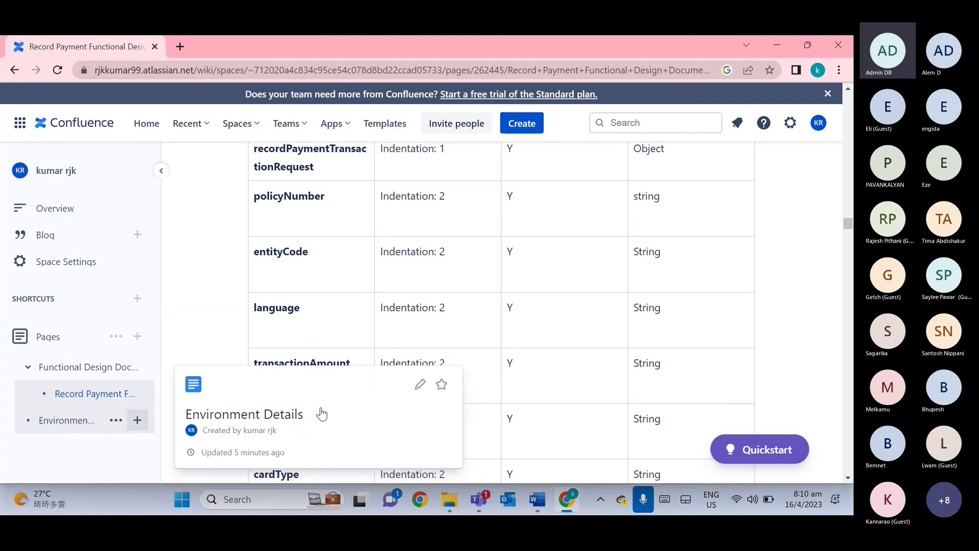
pyautogui.scroll(1, 502, 365)
pyautogui.scroll(20, 502, 365)
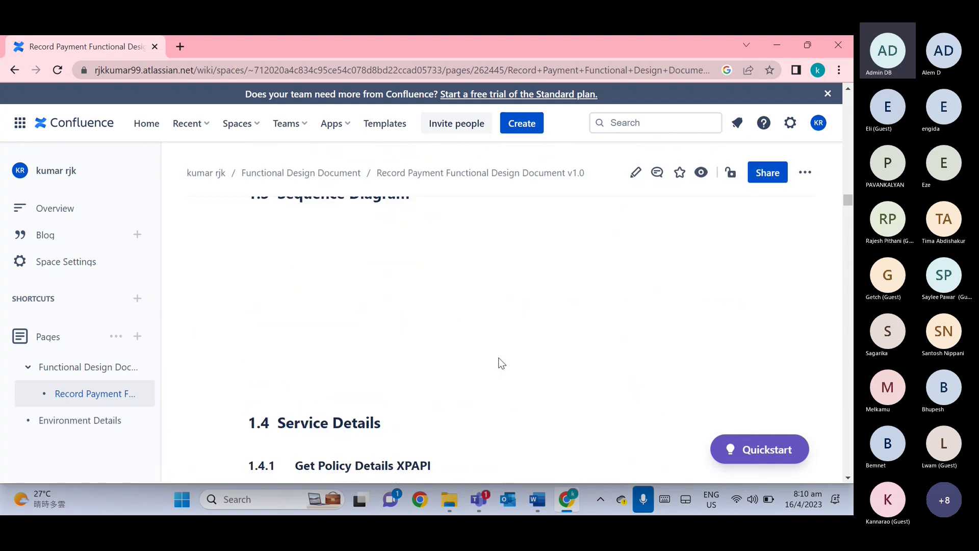
pyautogui.scroll(15, 501, 363)
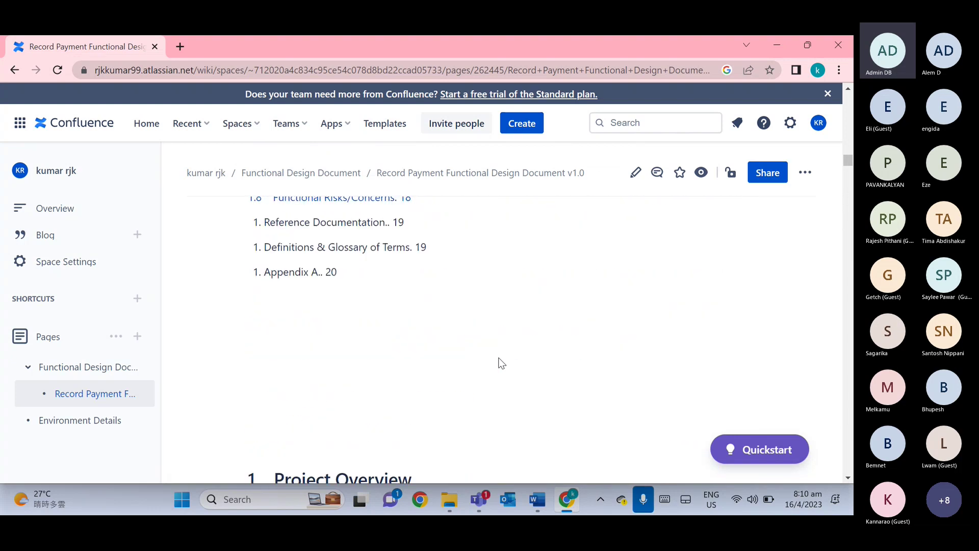
pyautogui.scroll(5, 500, 363)
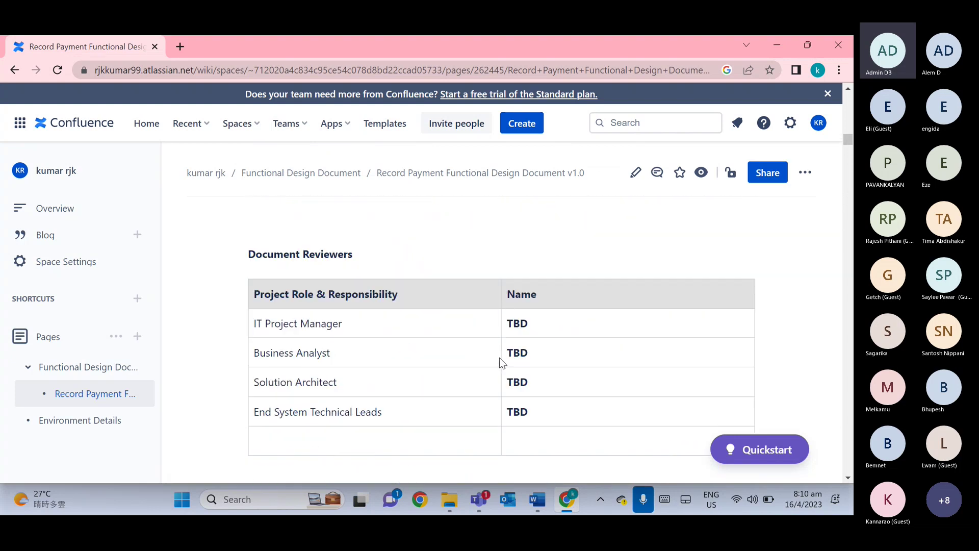
# Open the Teams meeting chat, alternating between it and the Confluence page.
pyautogui.hotkey('alt', 'Tab')
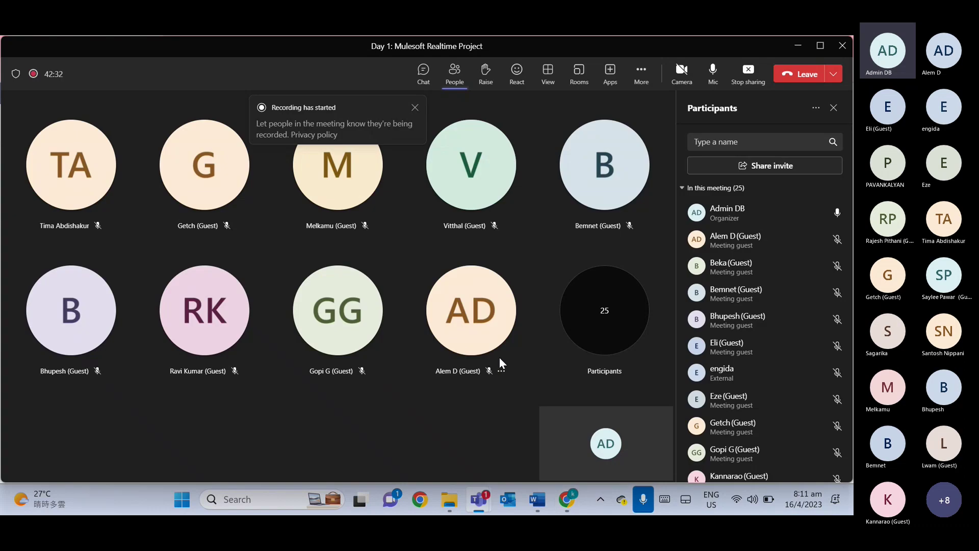
pyautogui.click(423, 74)
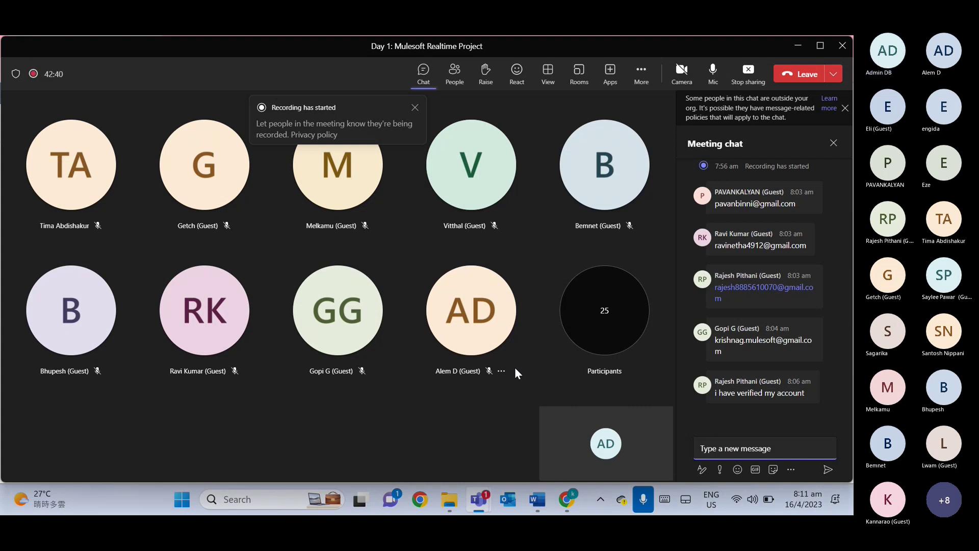
pyautogui.hotkey('alt', 'Tab')
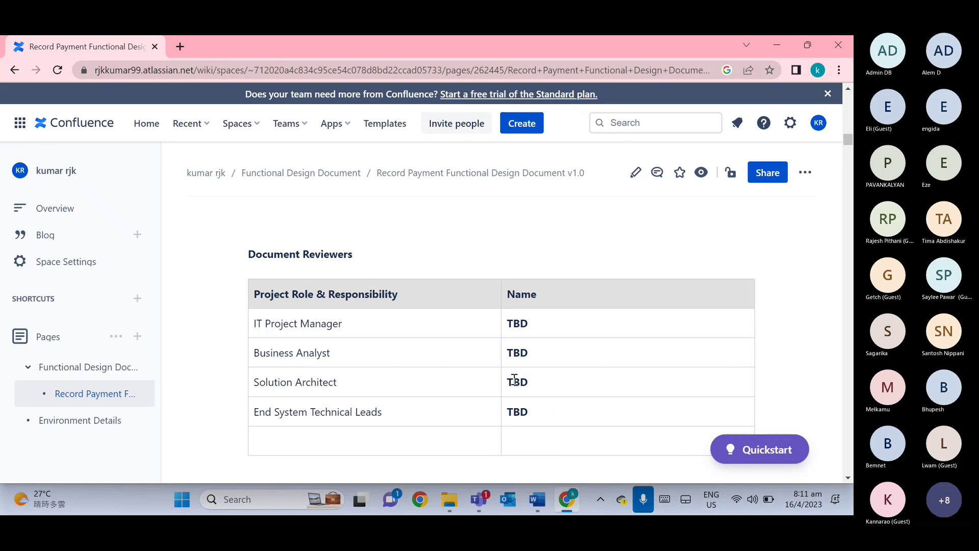
pyautogui.hotkey('alt', 'Tab')
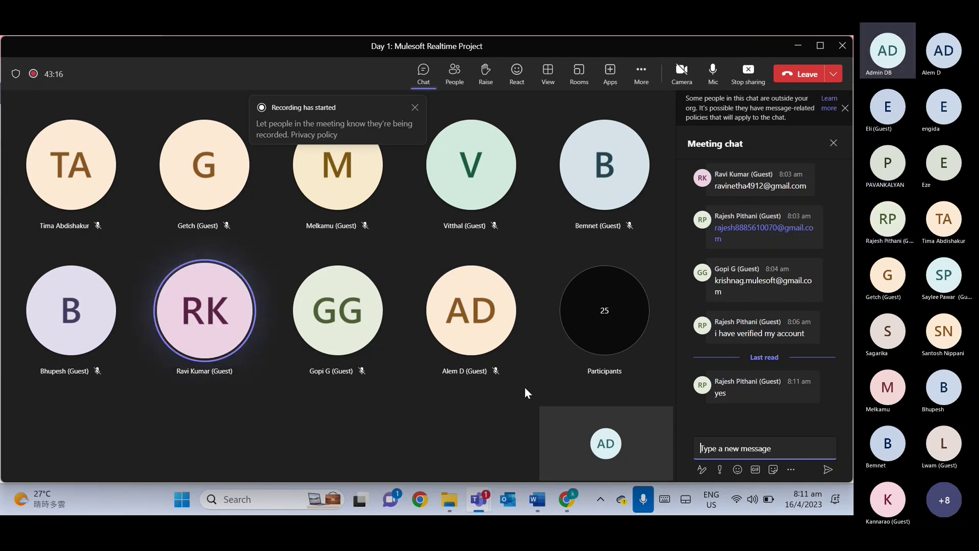
pyautogui.hotkey('alt', 'Tab')
pyautogui.scroll(5, 505, 251)
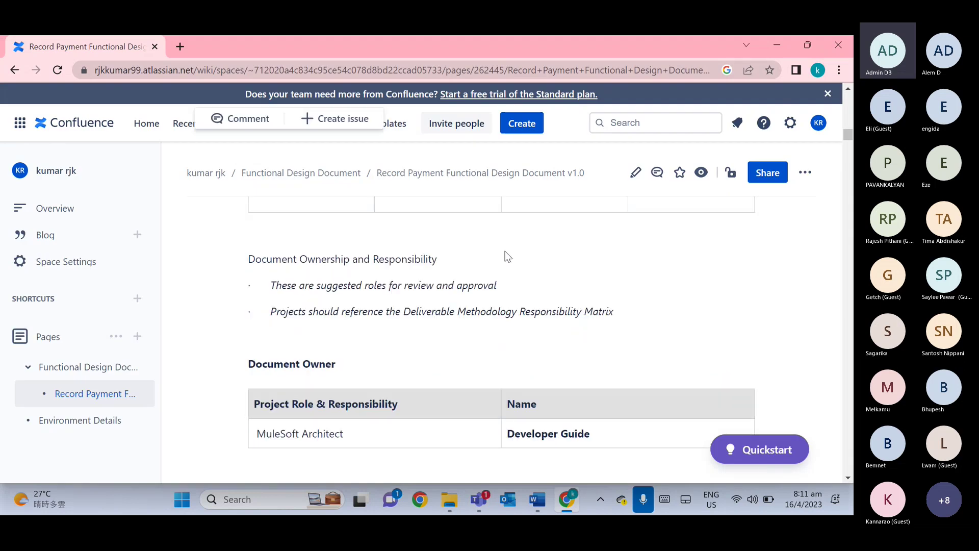
pyautogui.scroll(5, 505, 251)
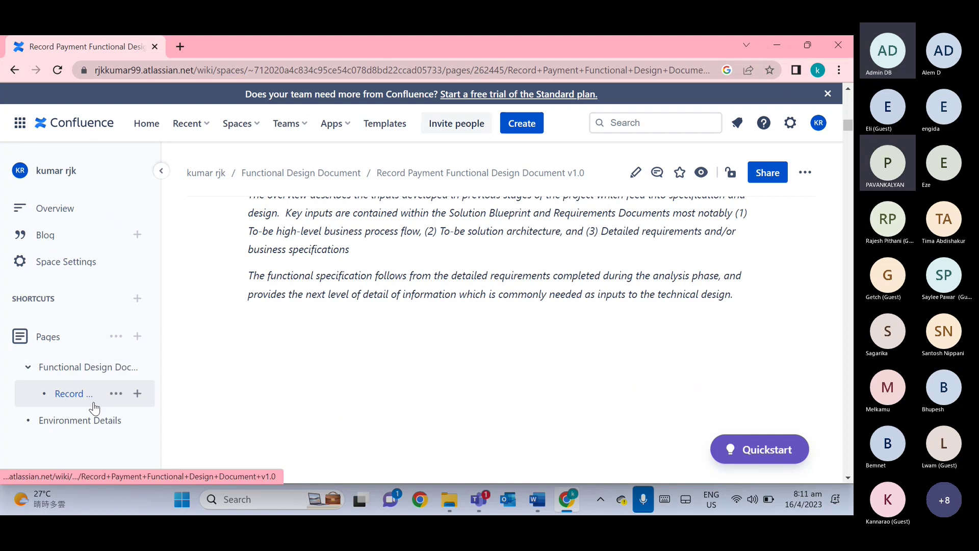
pyautogui.moveTo(94, 403)
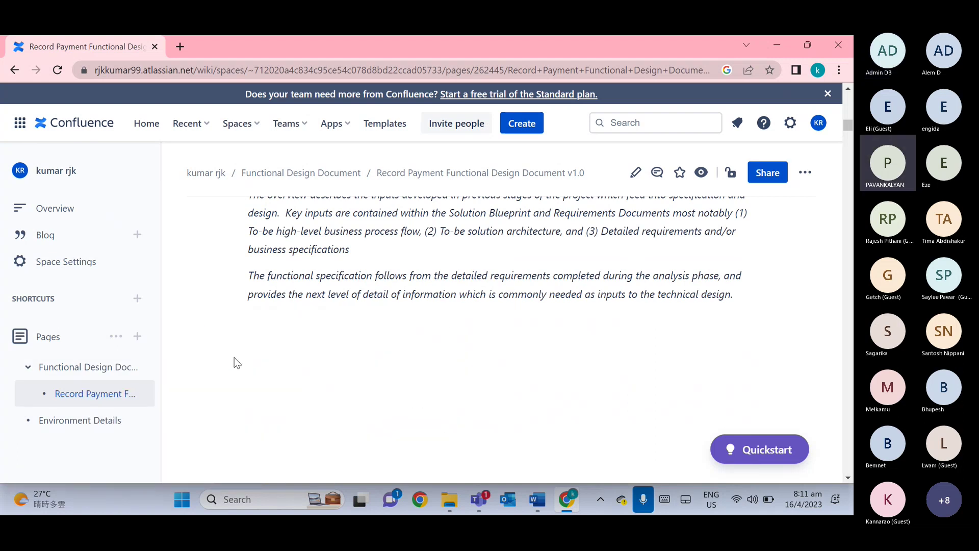
pyautogui.scroll(1, 237, 361)
pyautogui.scroll(10, 237, 363)
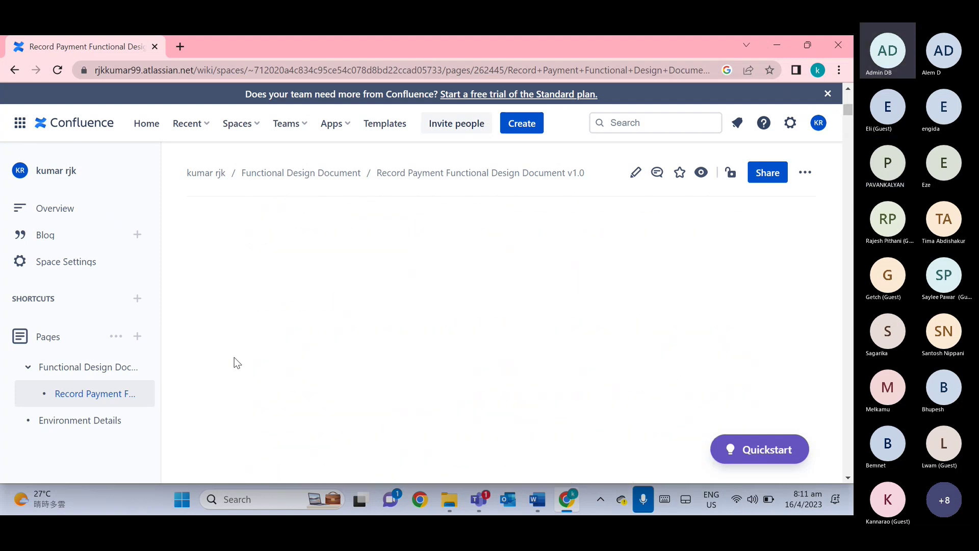
pyautogui.hotkey('alt', 'Tab')
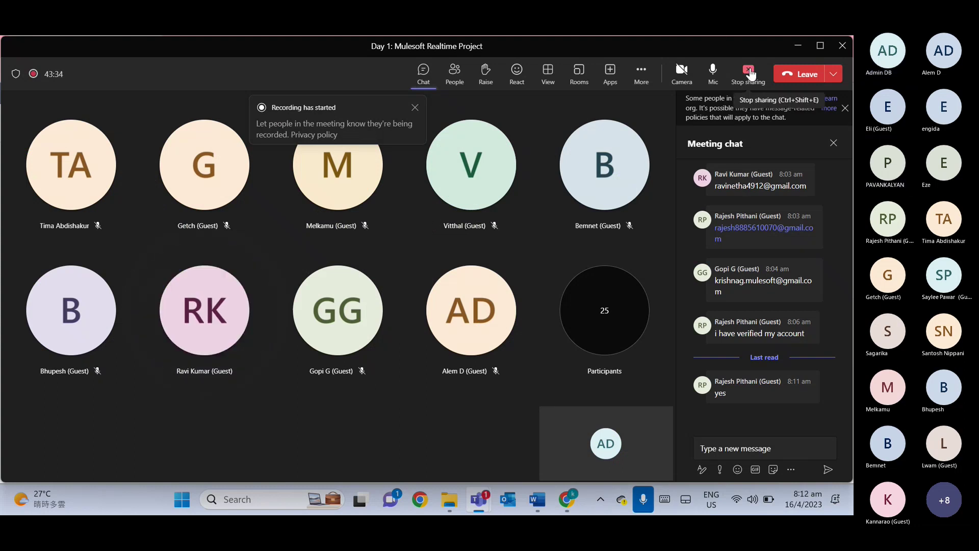
# Stop sharing the screen in the Teams meeting.
pyautogui.click(749, 71)
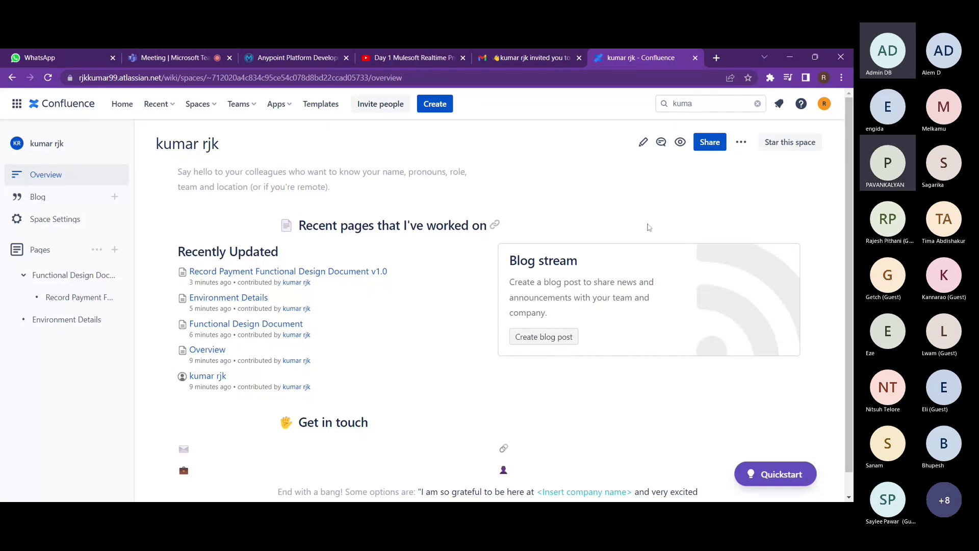
# Open the Record Payment page and highlight 'Alpha' in the table's Alpha Bank project value.
pyautogui.click(59, 303)
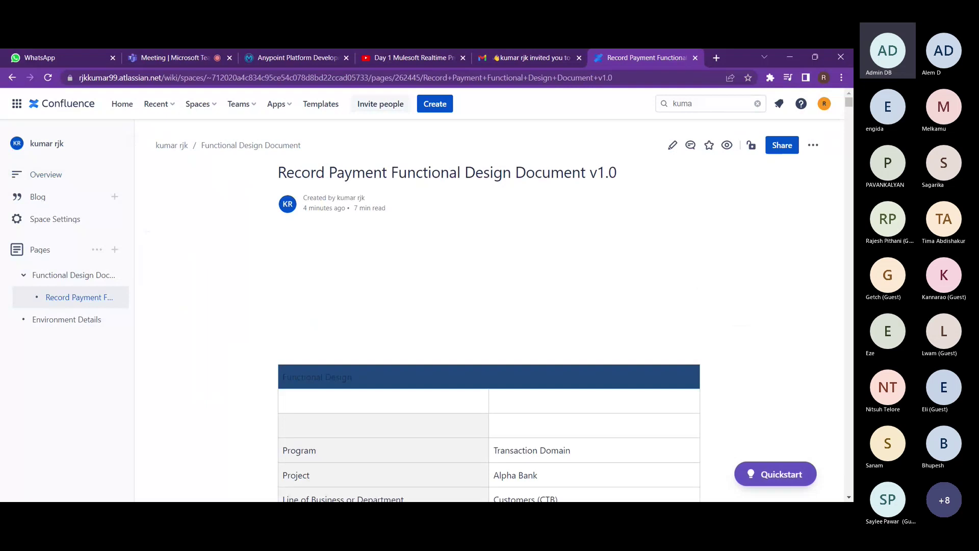
pyautogui.scroll(-5, 512, 323)
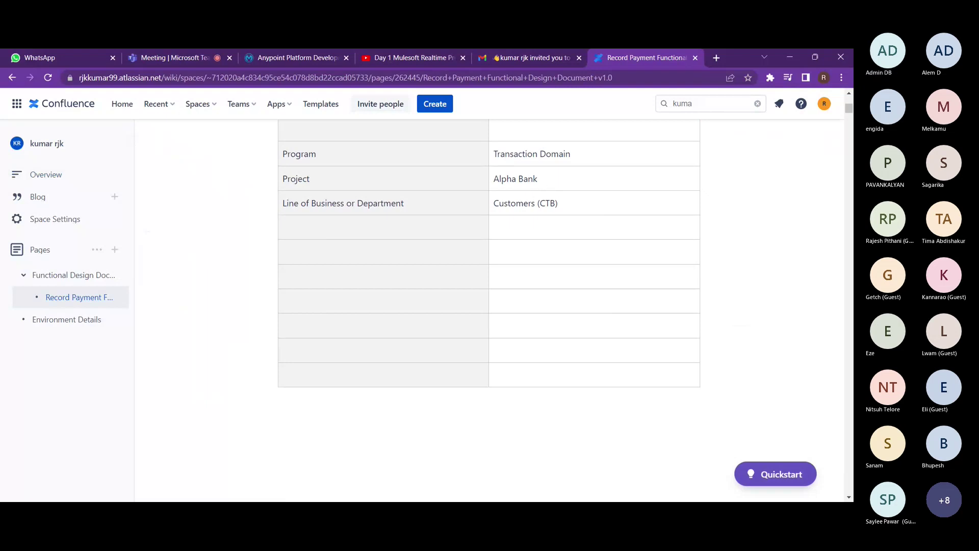
pyautogui.doubleClick(517, 178)
pyautogui.moveTo(519, 179); pyautogui.dragTo(493, 178)
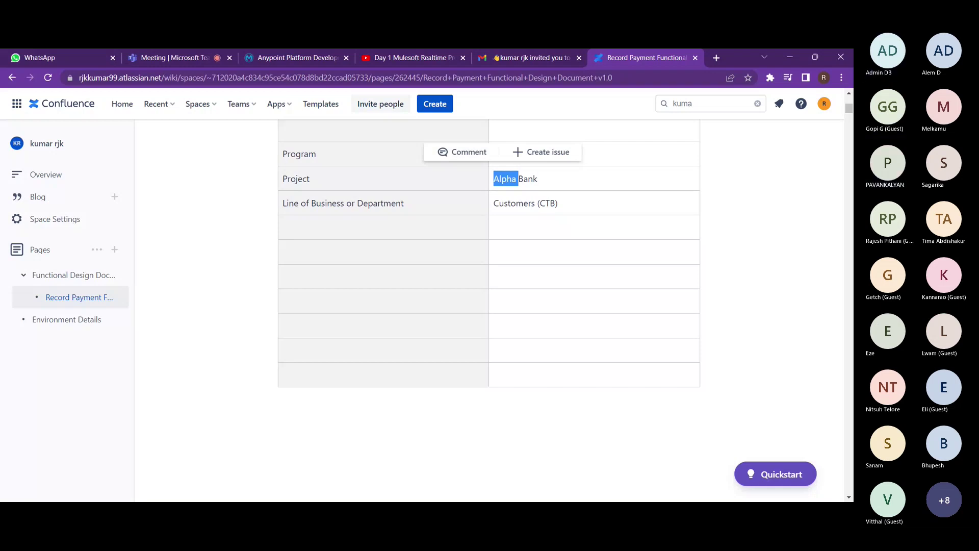
pyautogui.press('Escape')
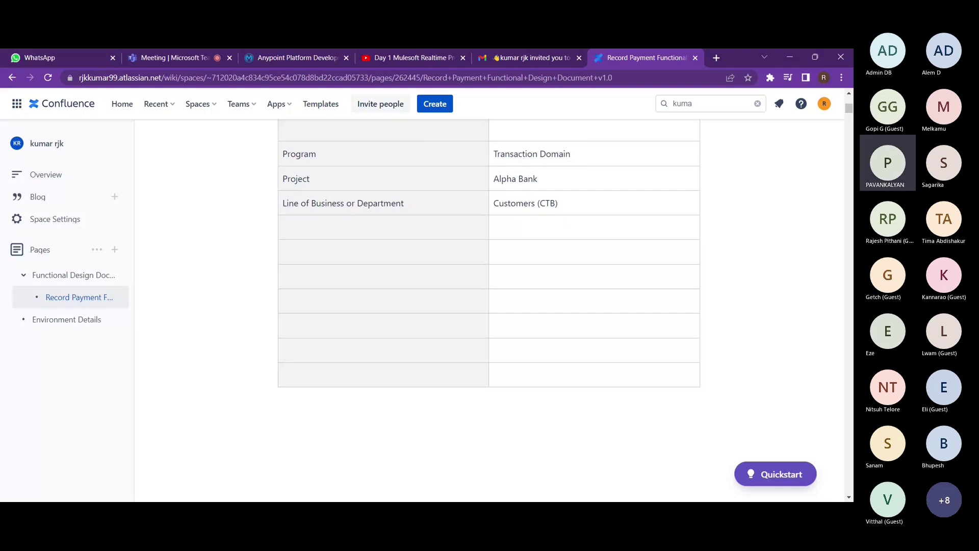
pyautogui.doubleClick(505, 179)
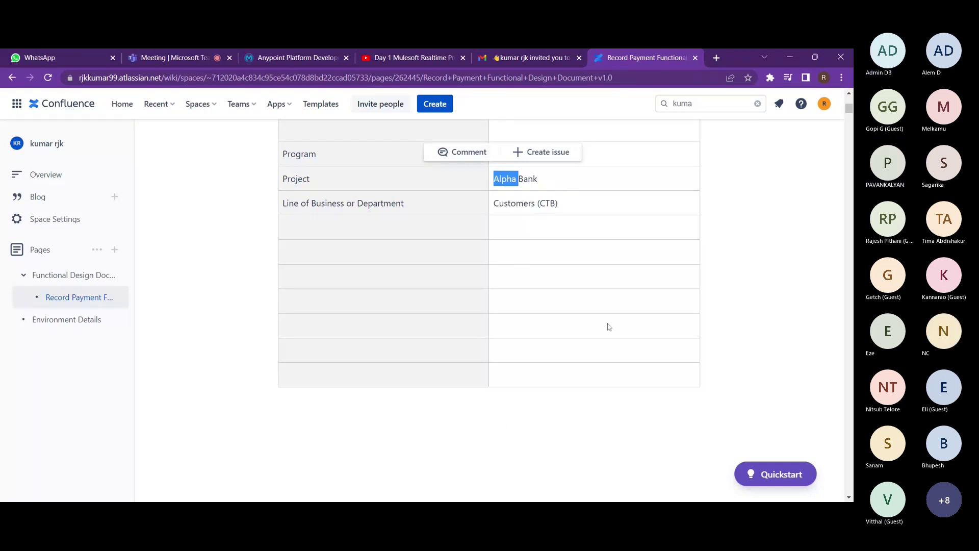
pyautogui.click(849, 95)
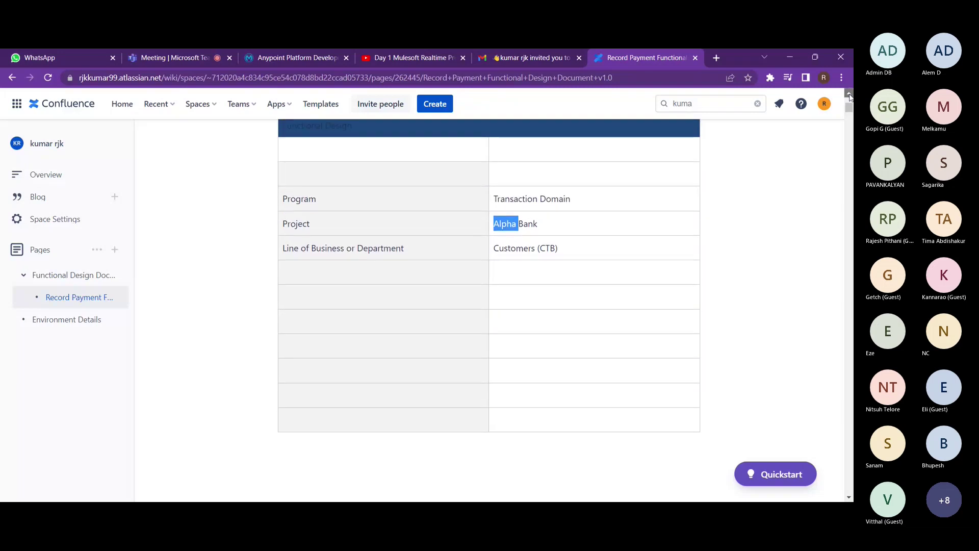
pyautogui.scroll(5, 585, 265)
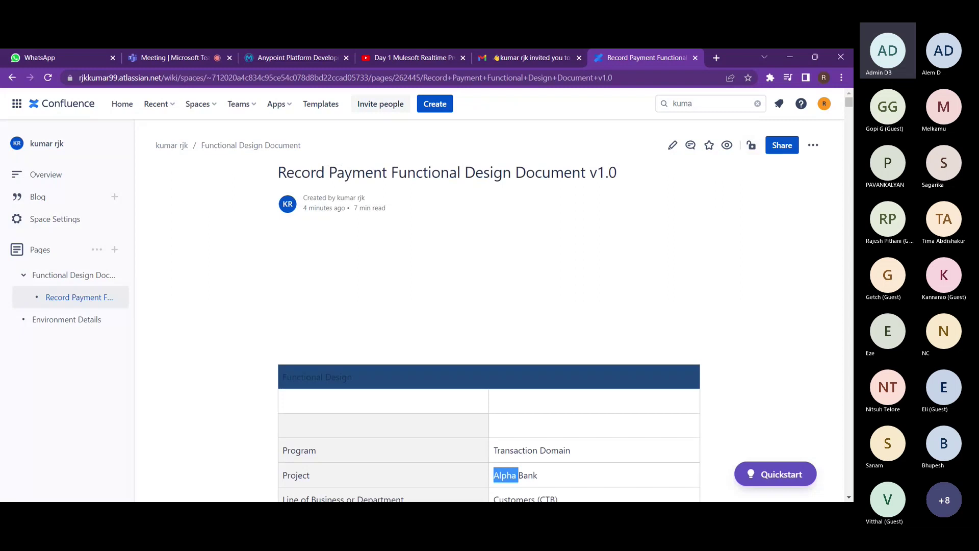
# Open the Record Payment page in the editor, select 'Alpha Bank', then go to the Teams tab.
pyautogui.click(671, 146)
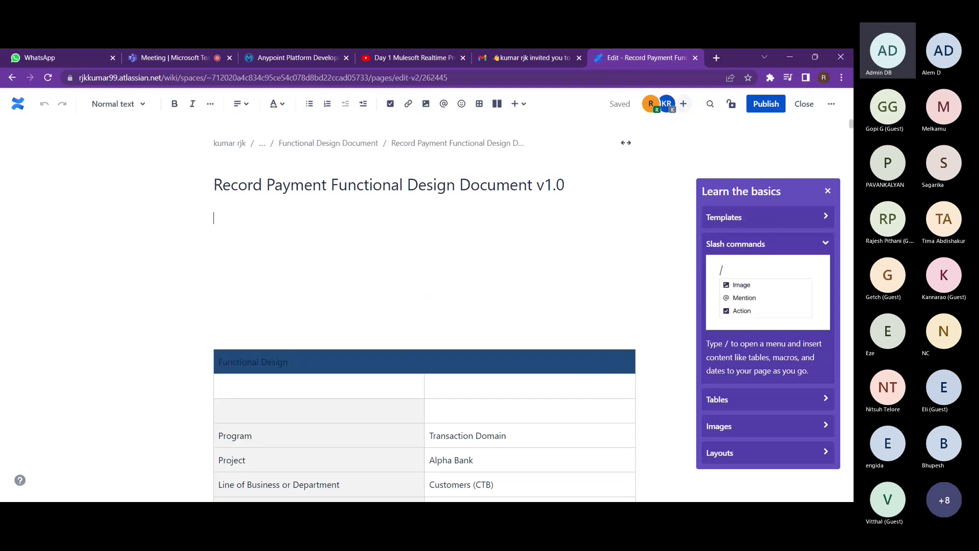
pyautogui.scroll(-5, 424, 306)
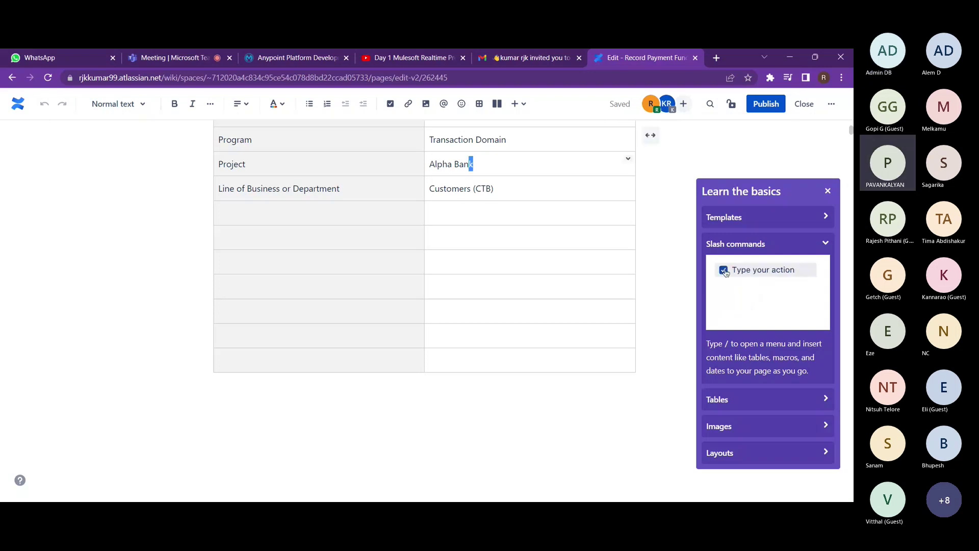
pyautogui.tripleClick(469, 163)
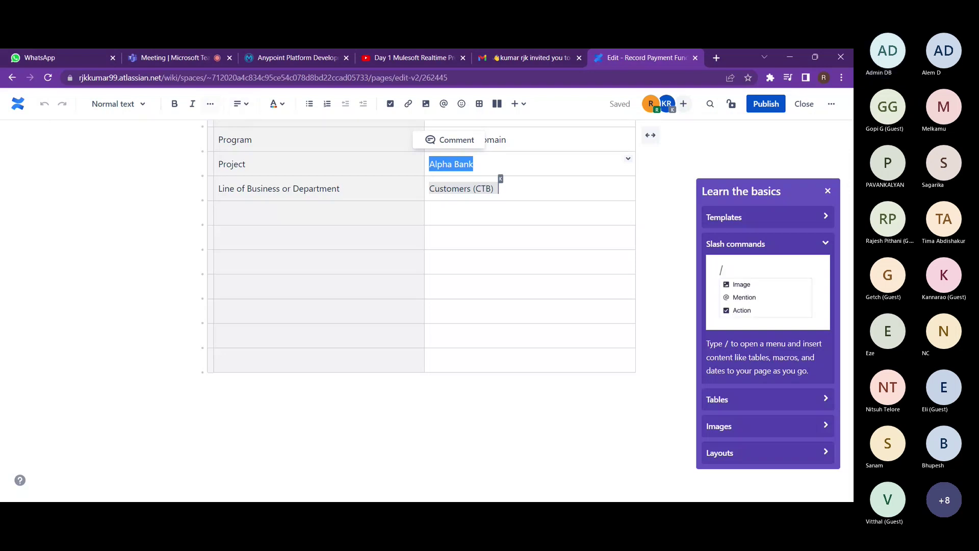
pyautogui.click(169, 57)
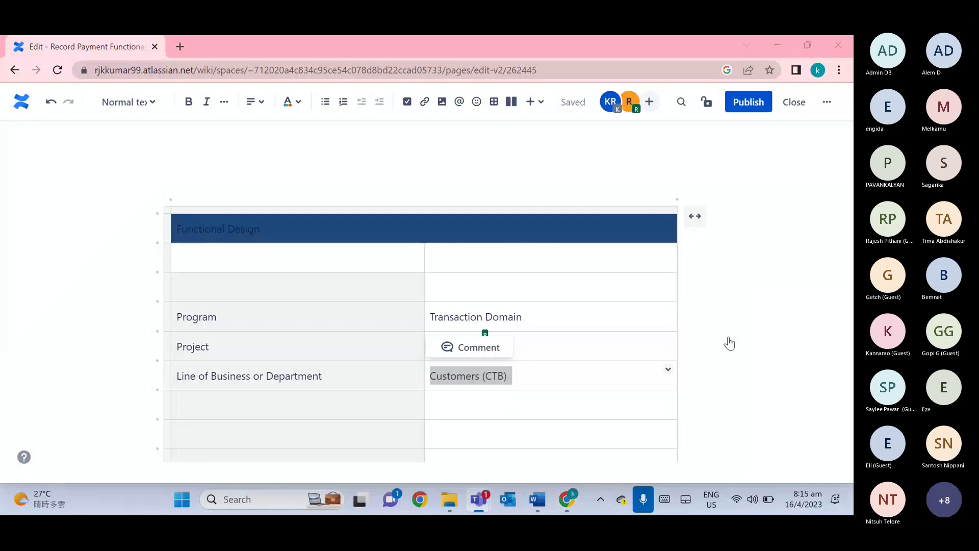
pyautogui.click(754, 266)
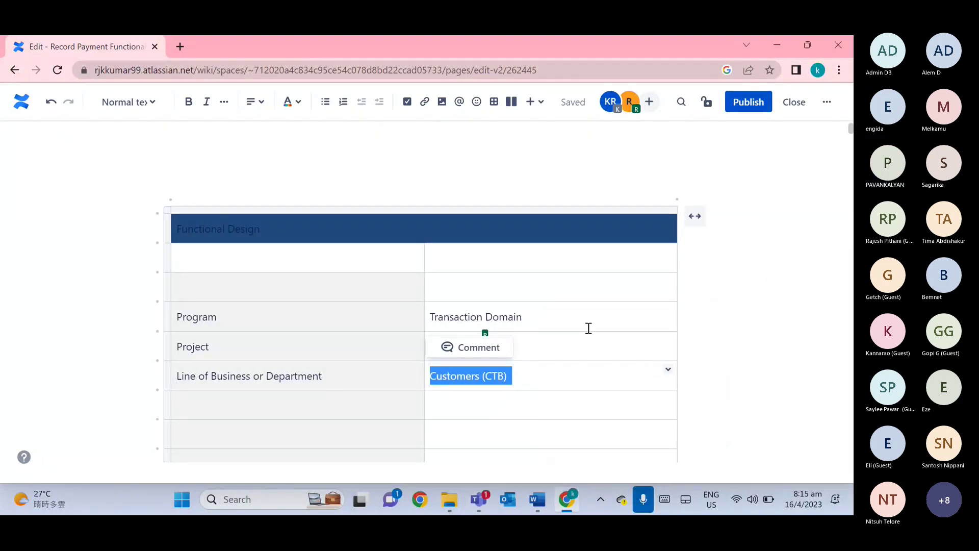
pyautogui.click(537, 356)
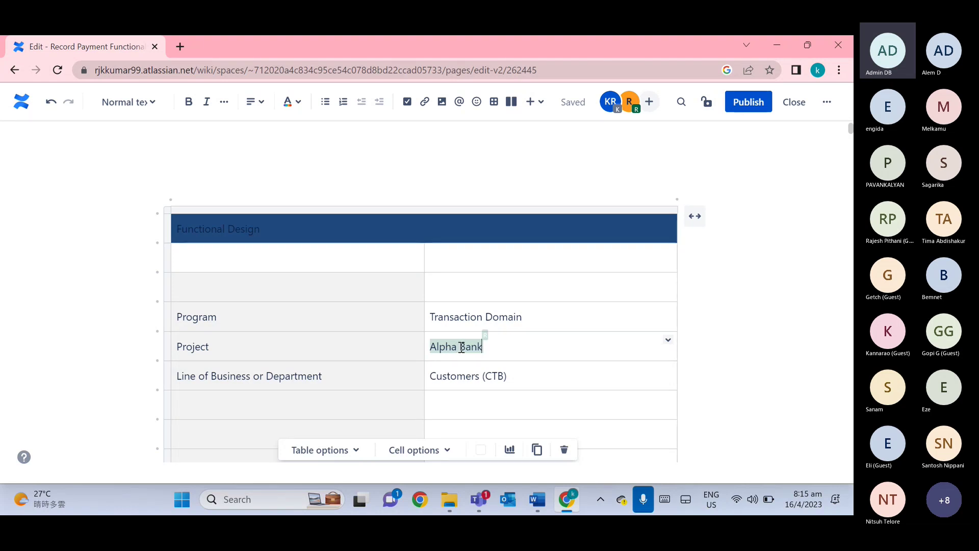
pyautogui.scroll(-5, 462, 348)
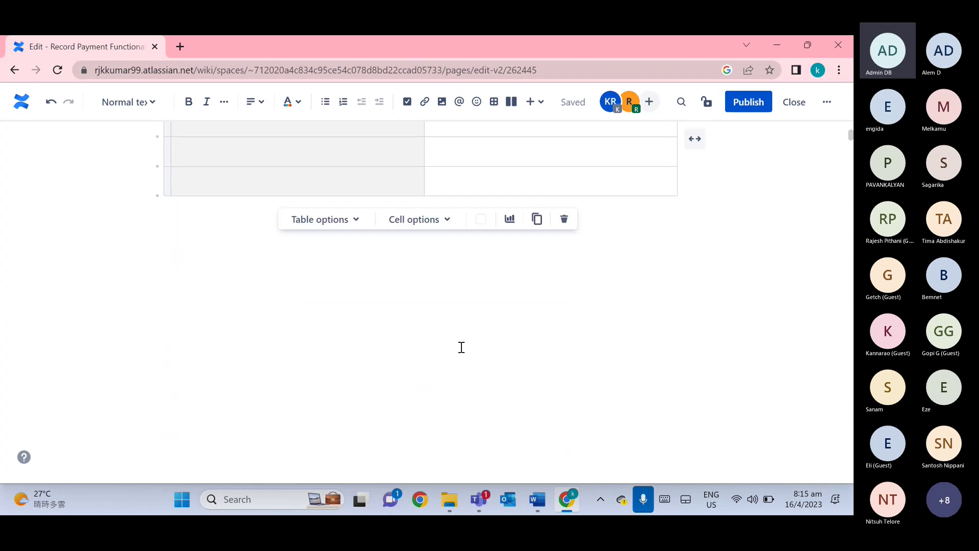
pyautogui.scroll(5, 461, 348)
pyautogui.scroll(4, 462, 347)
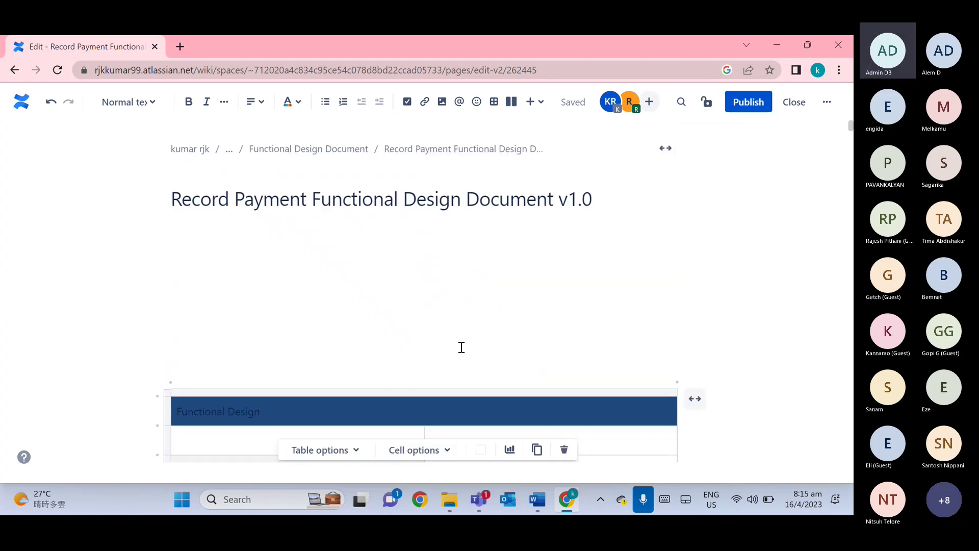
pyautogui.scroll(-5, 462, 347)
pyautogui.scroll(-15, 462, 347)
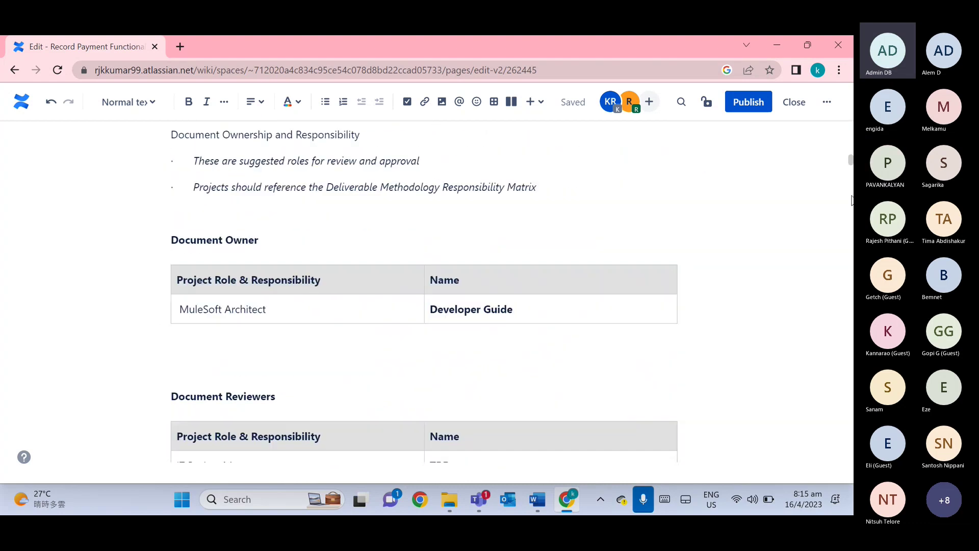
pyautogui.moveTo(850, 168); pyautogui.dragTo(851, 456)
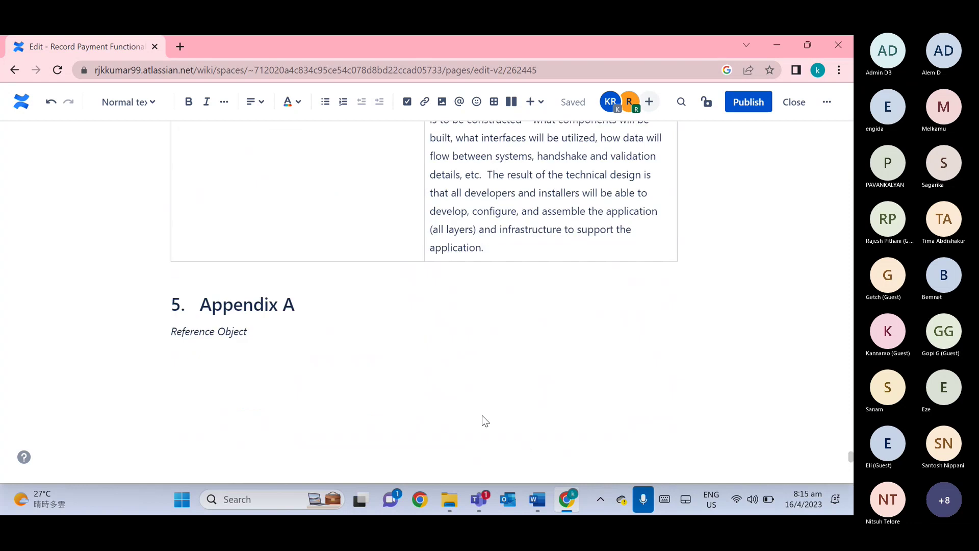
pyautogui.scroll(20, 485, 421)
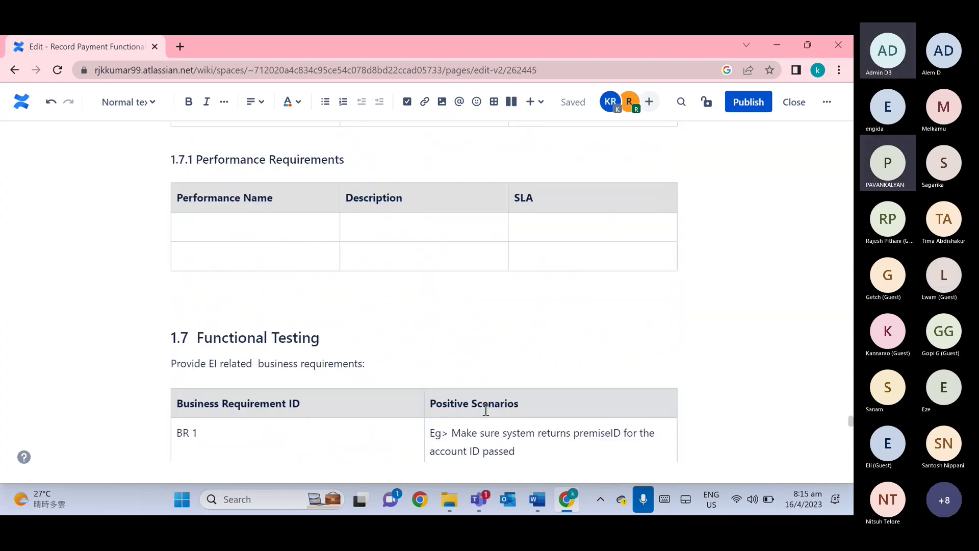
pyautogui.scroll(20, 485, 410)
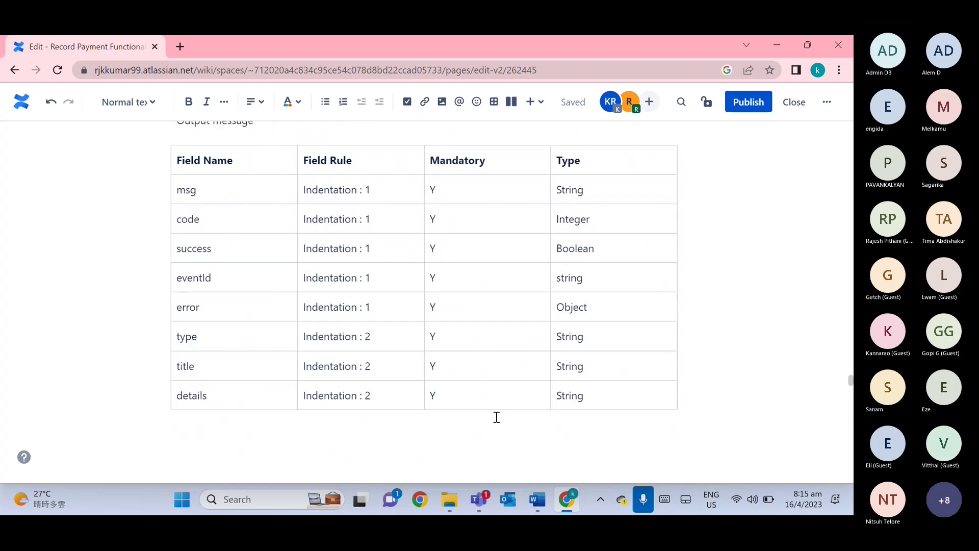
pyautogui.scroll(20, 497, 417)
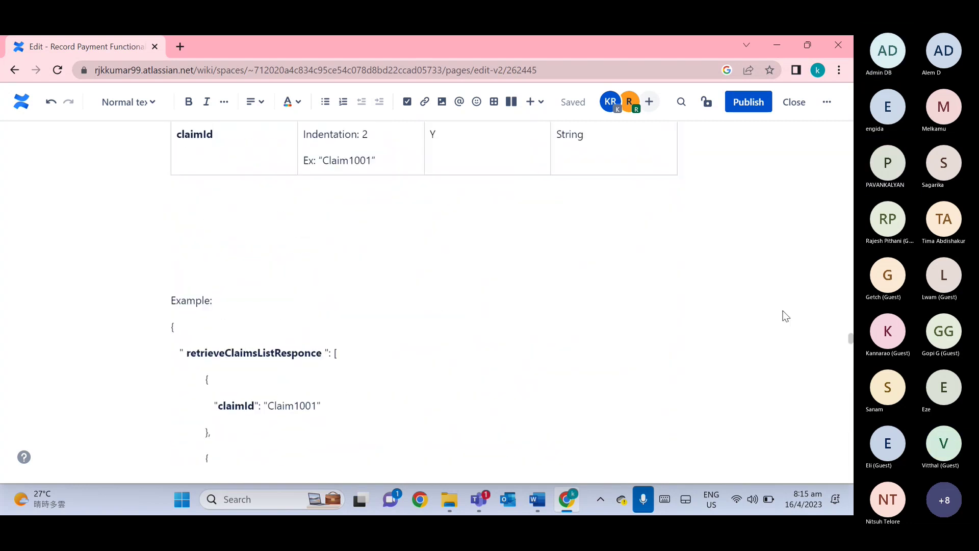
pyautogui.click(827, 102)
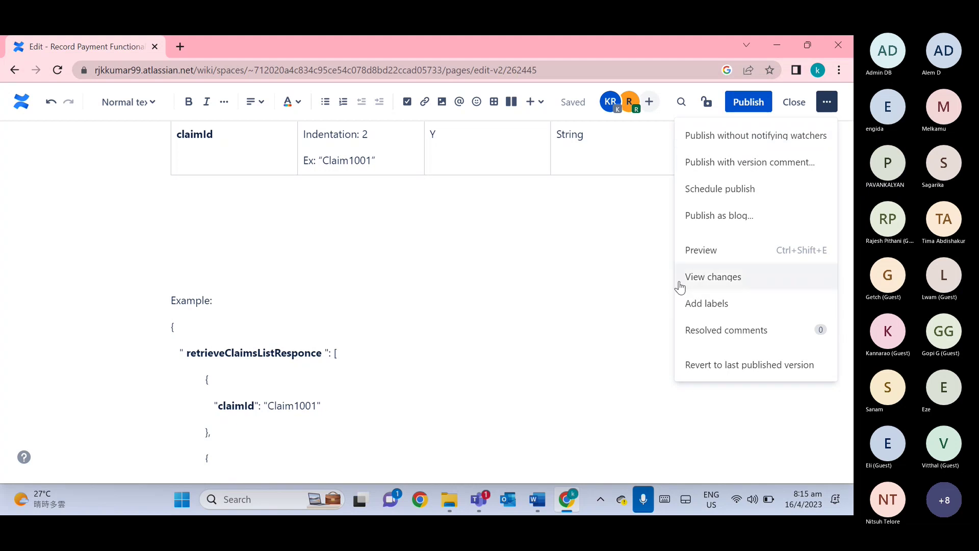
pyautogui.click(709, 277)
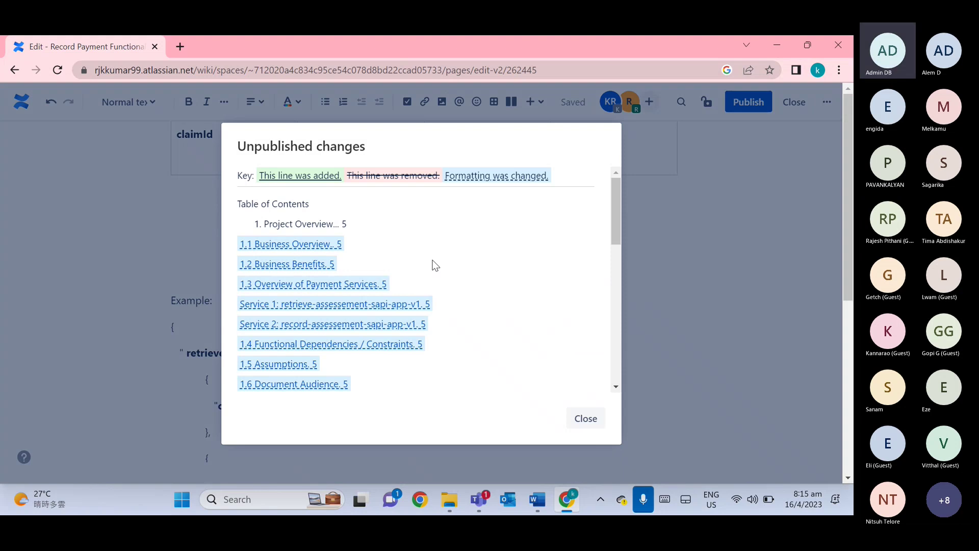
pyautogui.scroll(-15, 434, 262)
pyautogui.scroll(15, 434, 262)
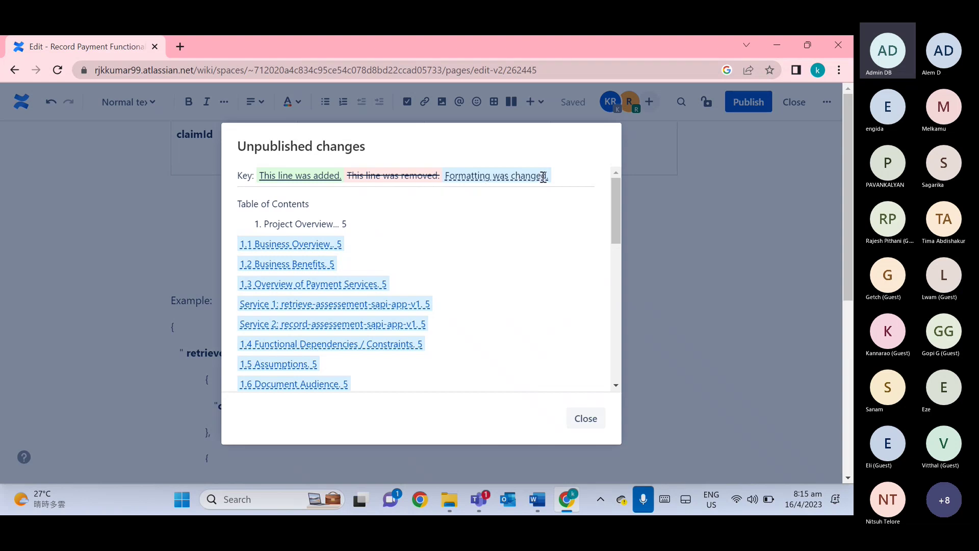
pyautogui.click(594, 420)
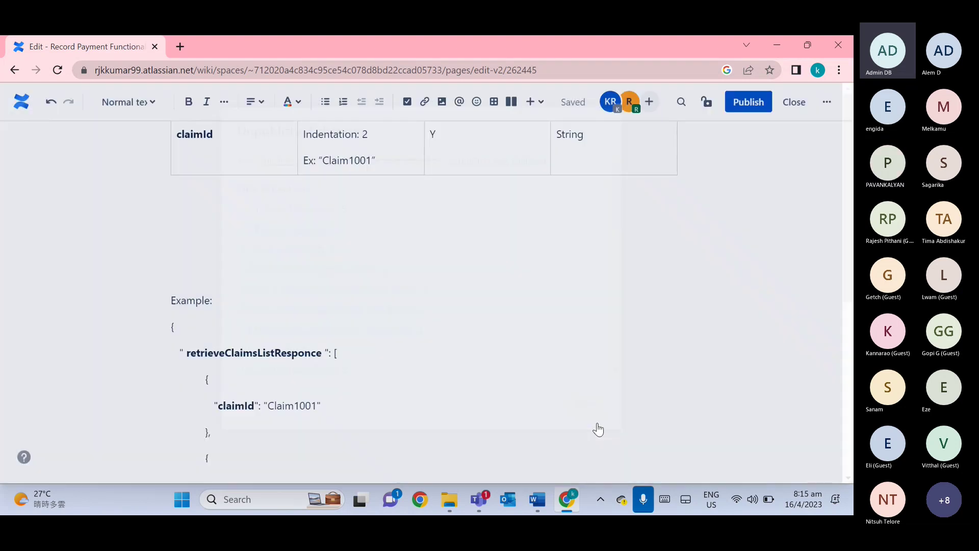
# Dismiss the link popup on Alpha Bank and republish the page from the ••• menu.
pyautogui.scroll(6, 552, 378)
pyautogui.scroll(15, 552, 377)
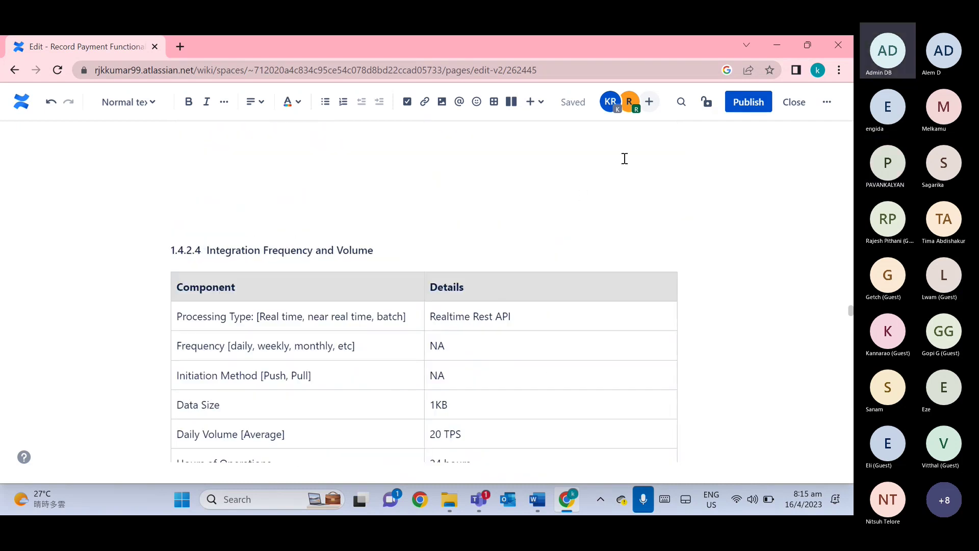
pyautogui.click(422, 115)
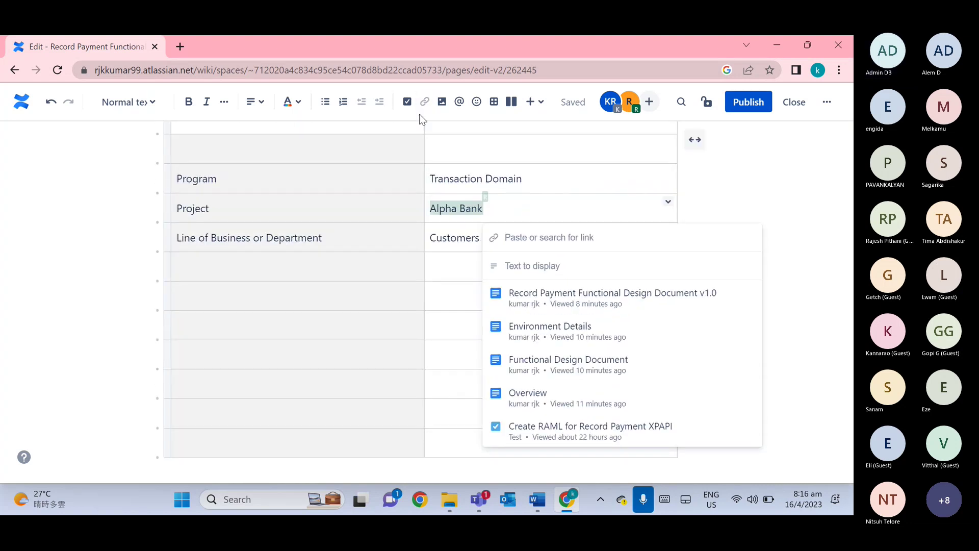
pyautogui.scroll(4, 481, 212)
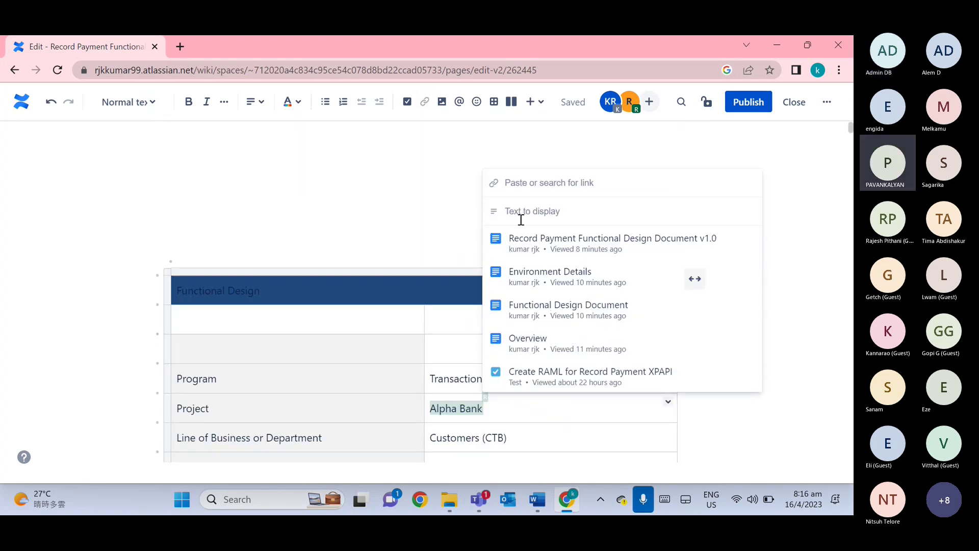
pyautogui.press('Escape')
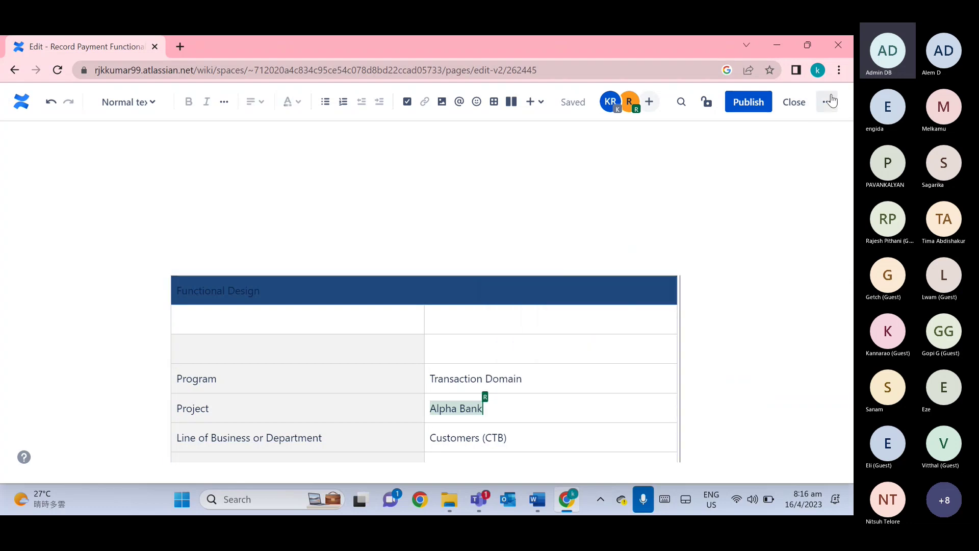
pyautogui.click(828, 102)
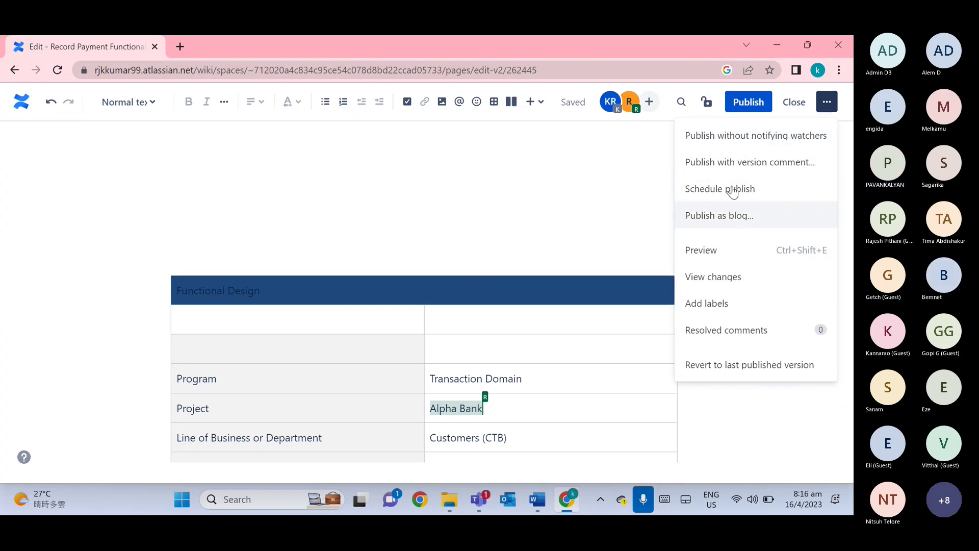
pyautogui.click(748, 103)
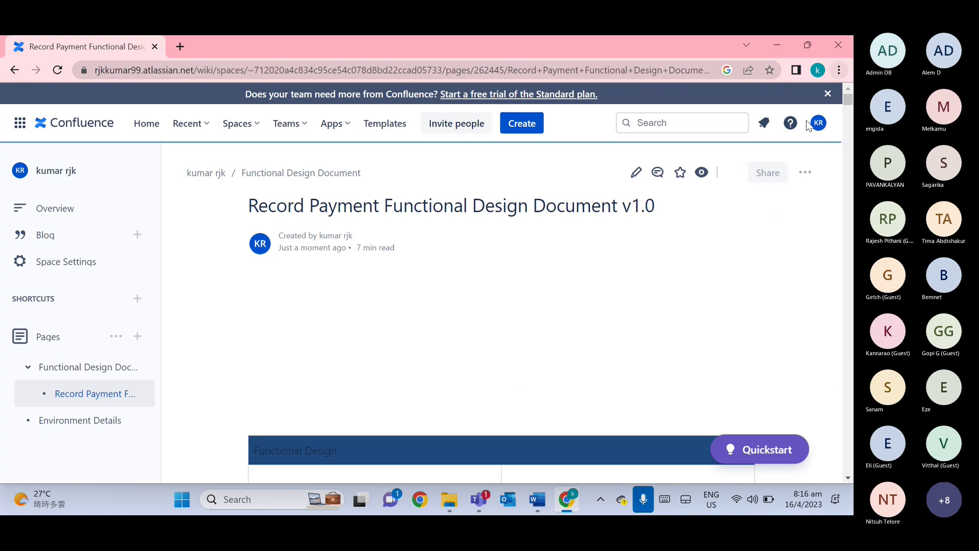
# Browse the page's More actions (•••) menu, including its Export and Attachments entries.
pyautogui.click(805, 172)
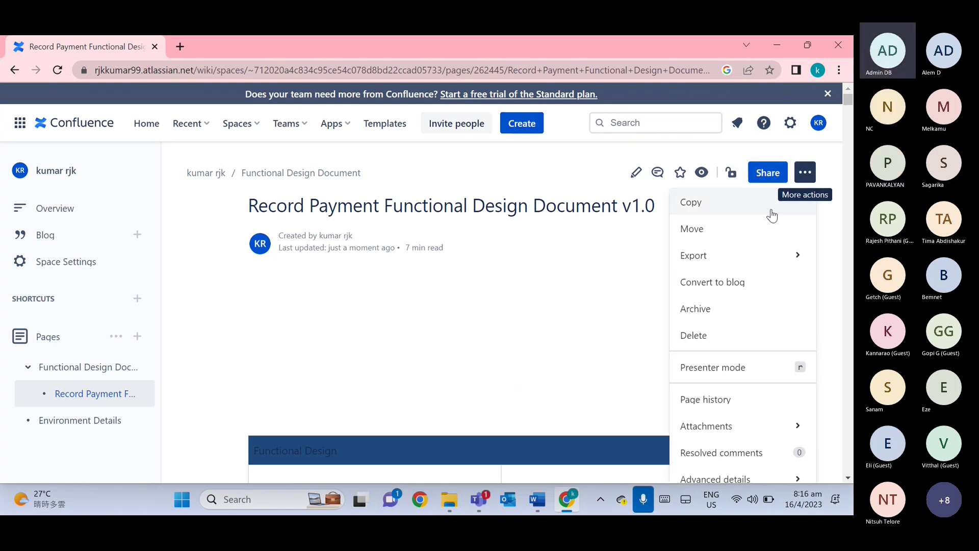
pyautogui.scroll(-2, 717, 359)
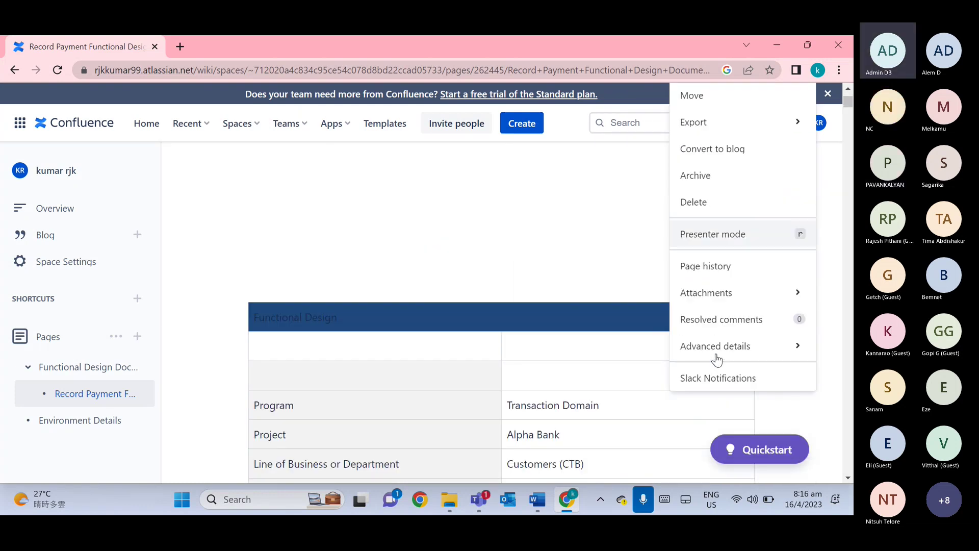
pyautogui.scroll(1, 716, 289)
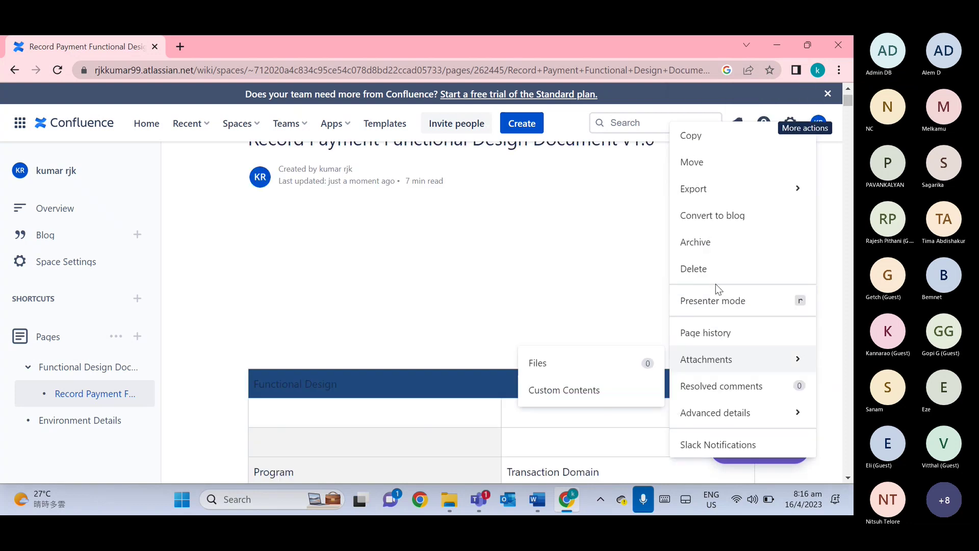
pyautogui.scroll(1, 715, 283)
pyautogui.moveTo(719, 261)
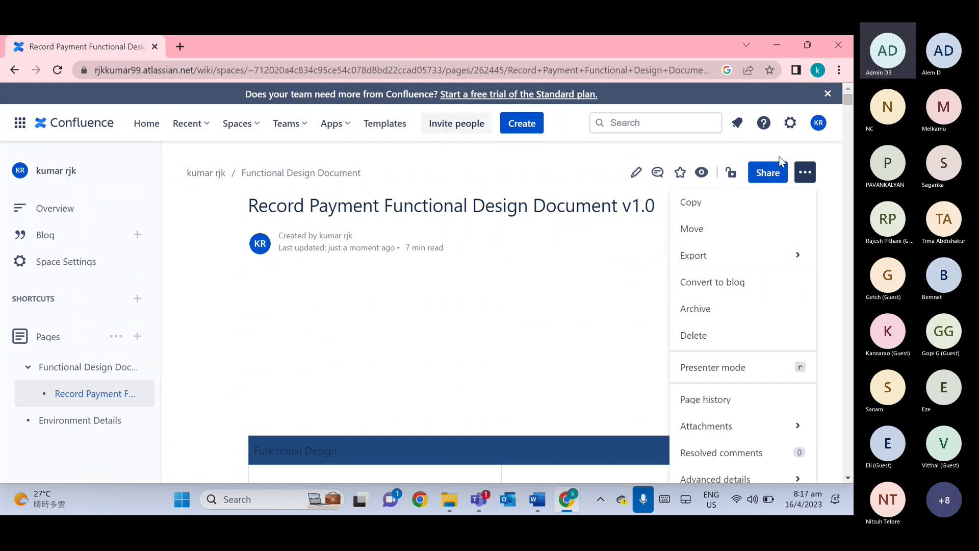
# Bring up the Share page dialog, view the suggested people, then dismiss it unsent.
pyautogui.click(766, 172)
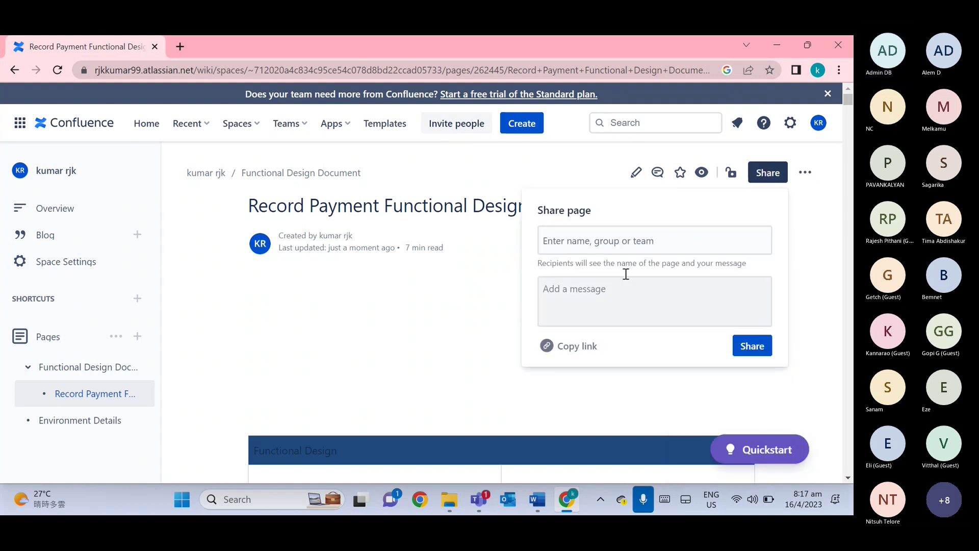
pyautogui.click(612, 254)
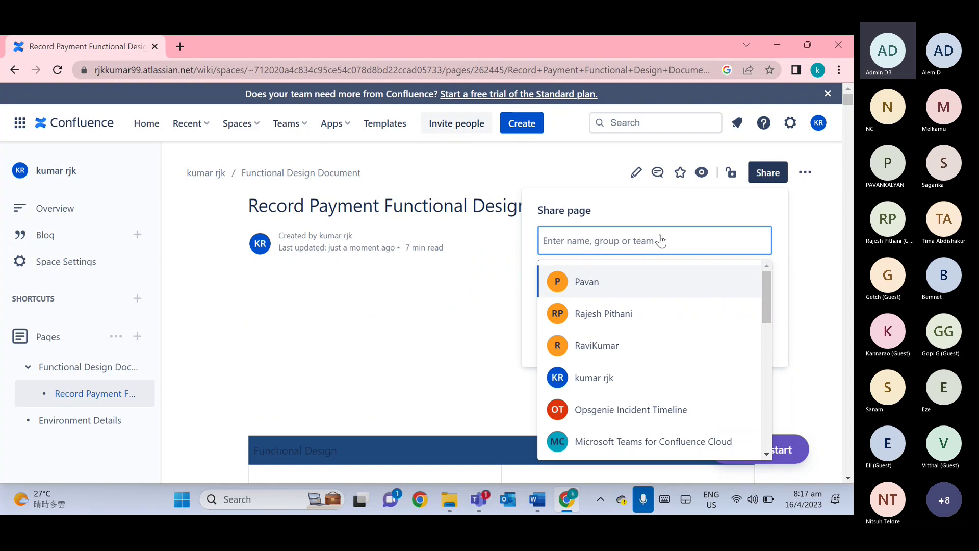
pyautogui.click(451, 310)
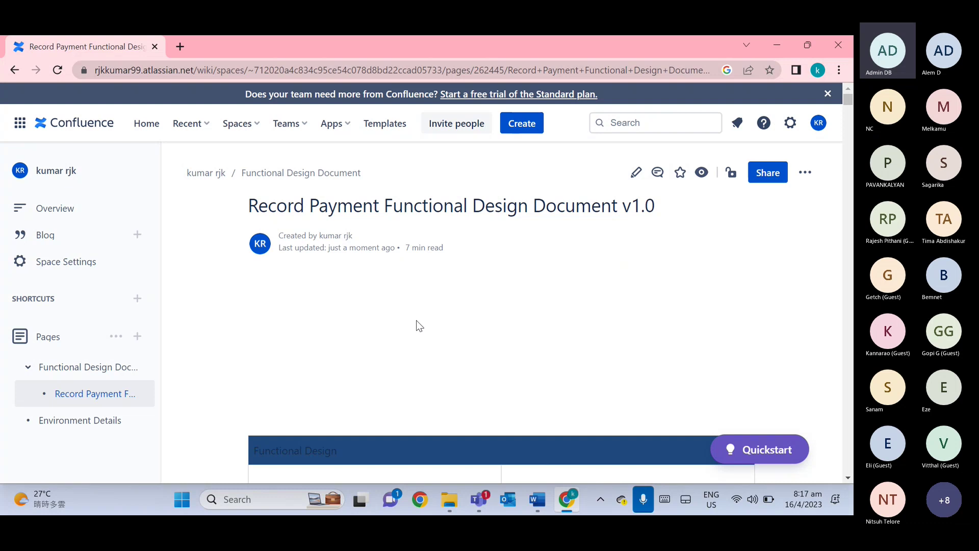
# Switch from Confluence to the Teams 'Day 1: Mulesoft Realtime Project' meeting window using Alt+Tab.
pyautogui.scroll(-3, 416, 321)
pyautogui.scroll(3, 416, 320)
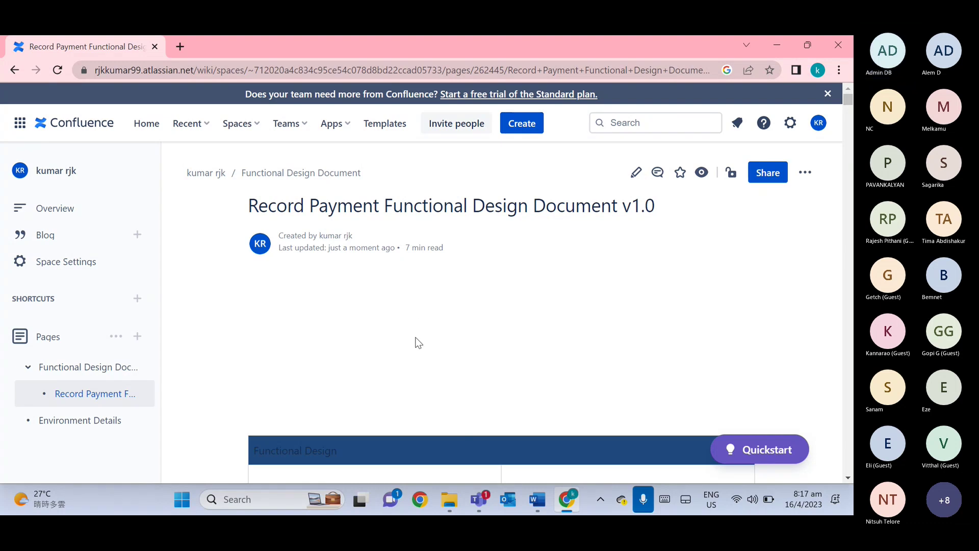
pyautogui.hotkey('alt', 'Tab')
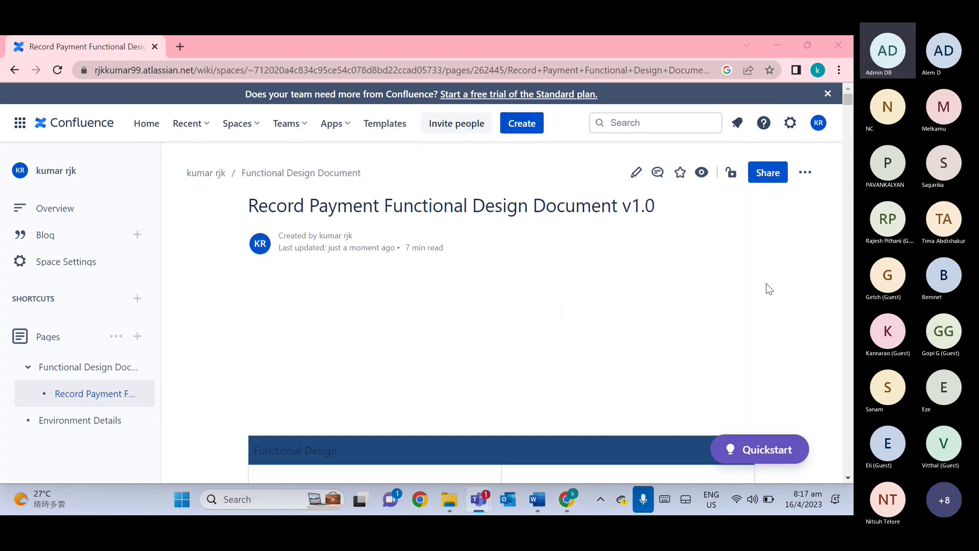
pyautogui.hotkey('alt', 'Tab')
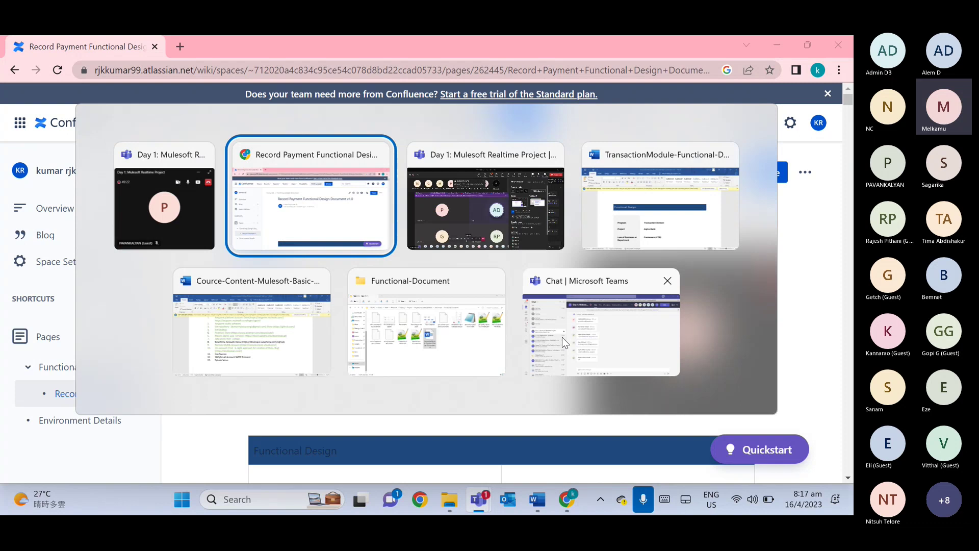
pyautogui.hotkey('alt', 'Tab')
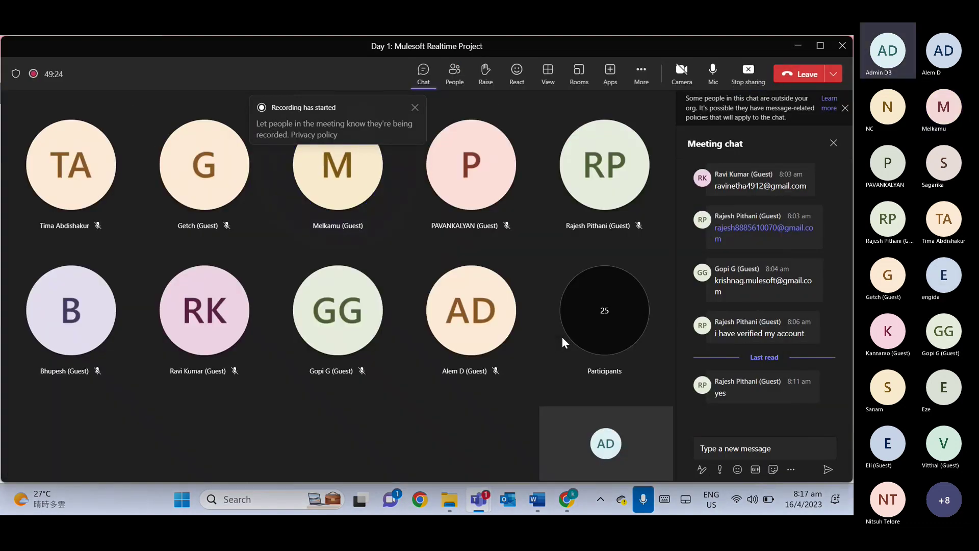
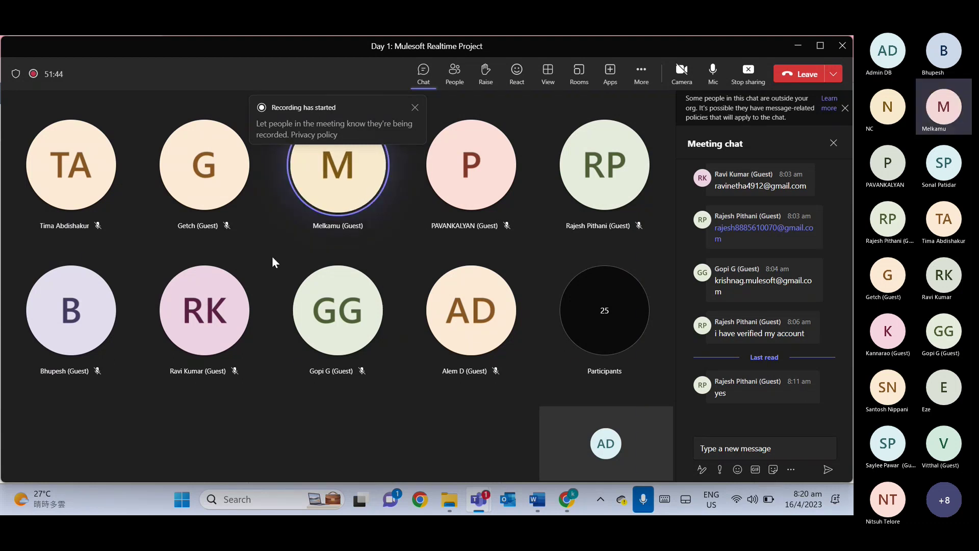
# Switch from the Teams meeting to the Confluence 'Record Payment Functional Design Document v1.0' page in Chrome.
pyautogui.moveTo(568, 505)
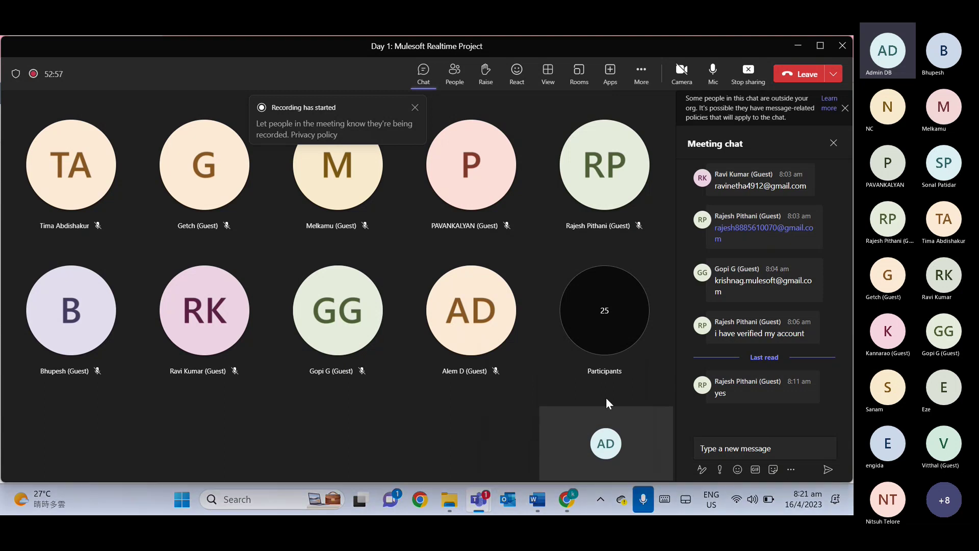
pyautogui.click(568, 500)
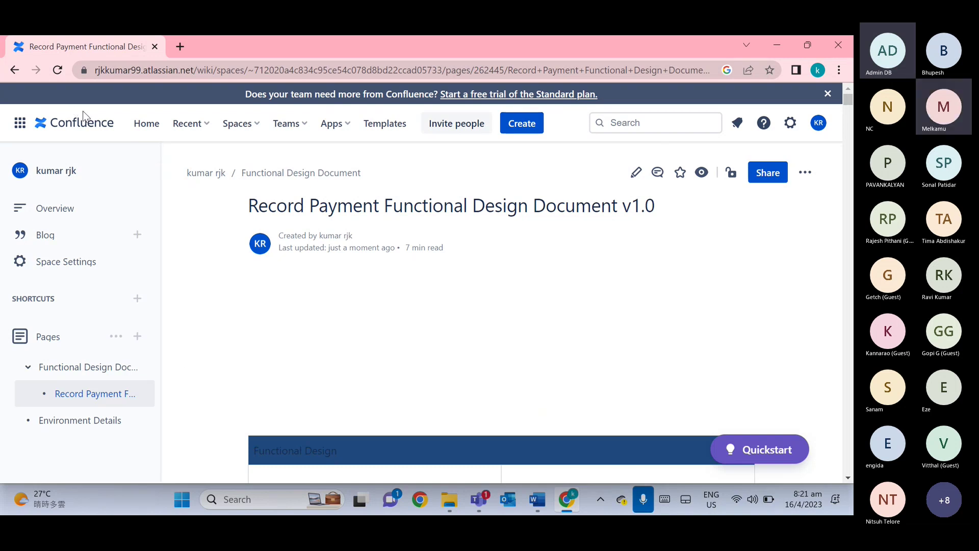
# Go to the Confluence home page from the Atlassian app switcher, then call up the open Word documents.
pyautogui.click(19, 125)
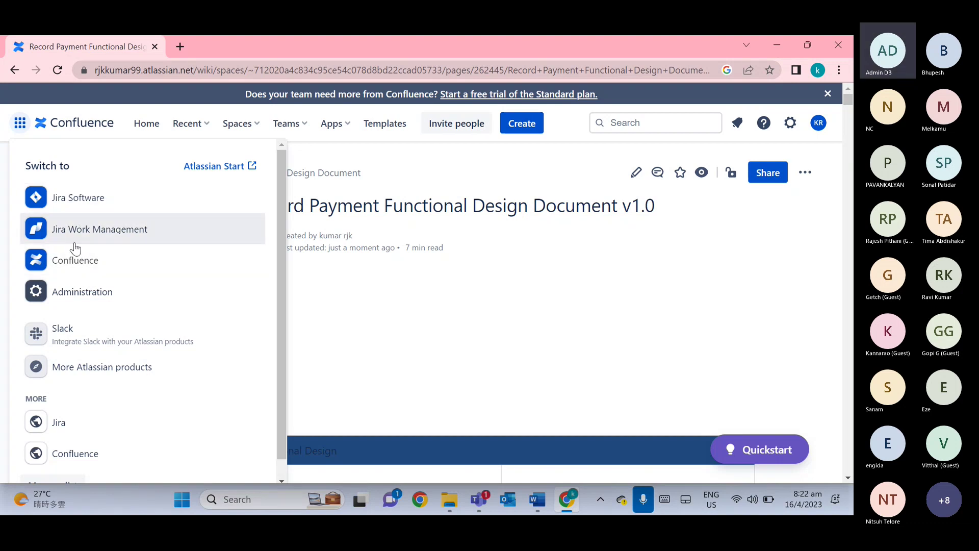
pyautogui.click(20, 126)
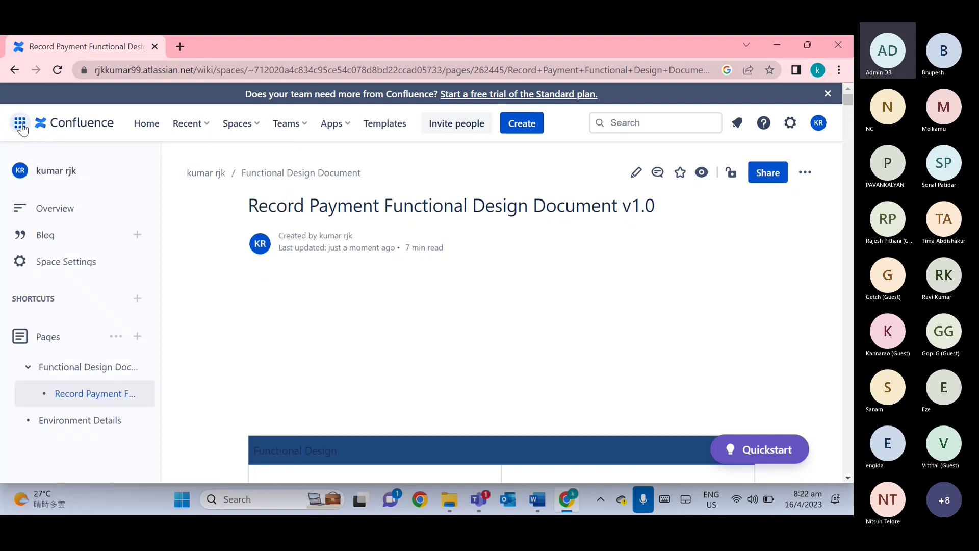
pyautogui.click(20, 125)
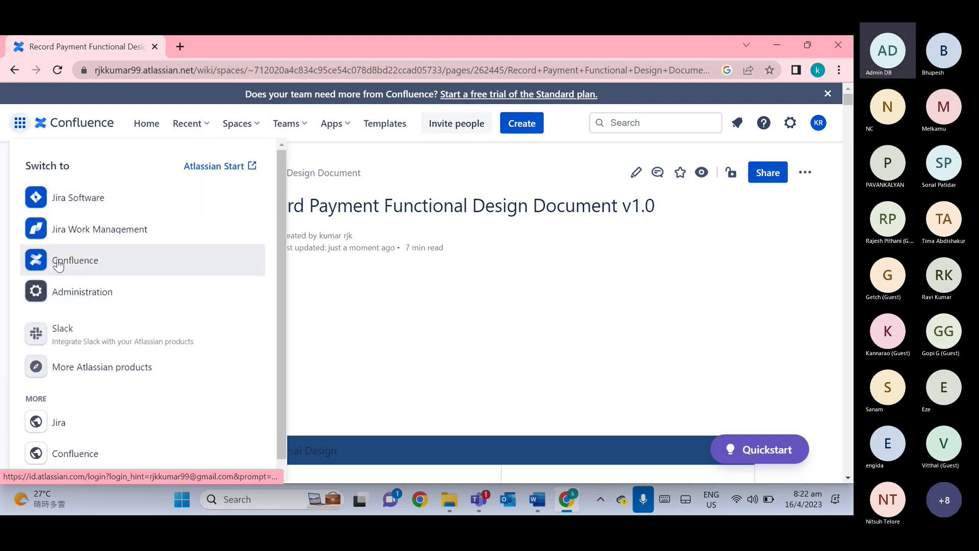
pyautogui.click(83, 263)
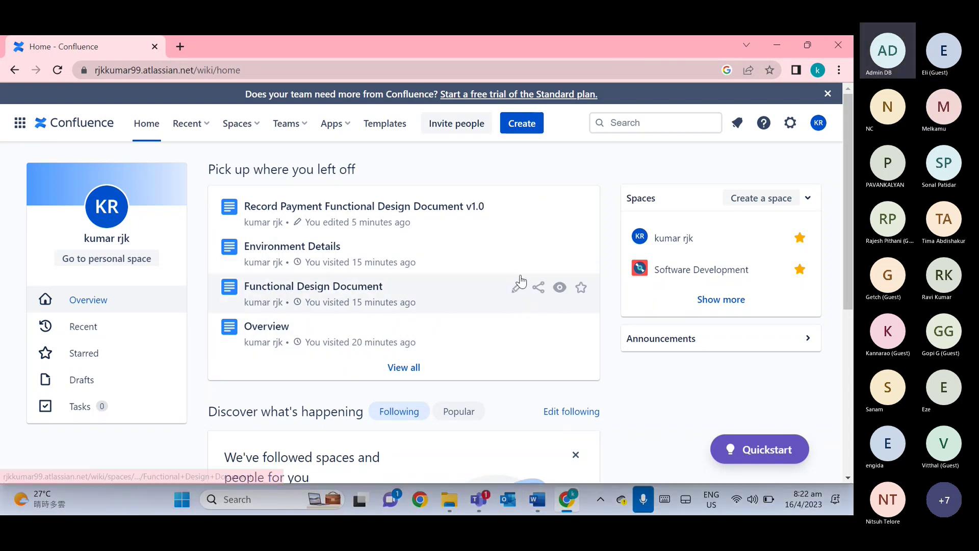
pyautogui.click(536, 503)
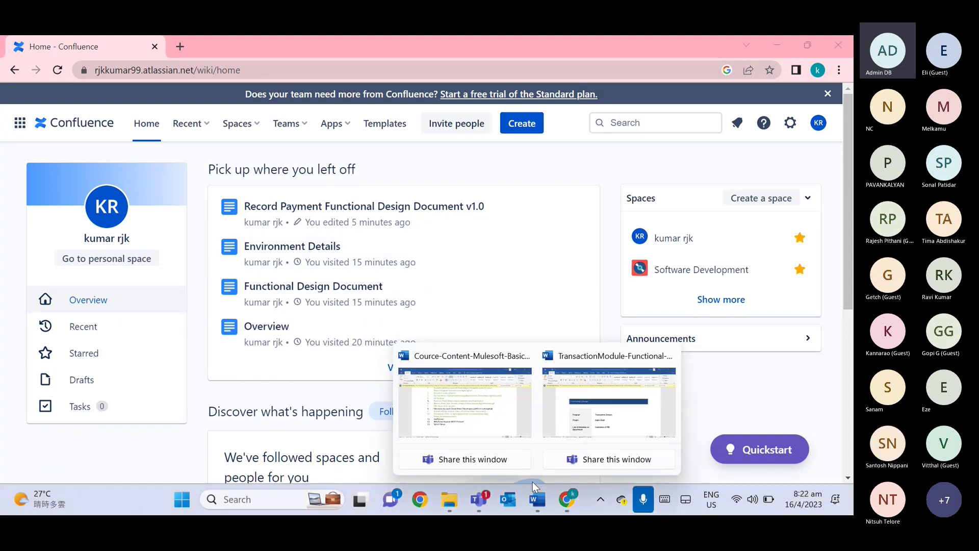
# In the course-content document, colour 'Confluence' in item 11 green like the finished items.
pyautogui.click(486, 412)
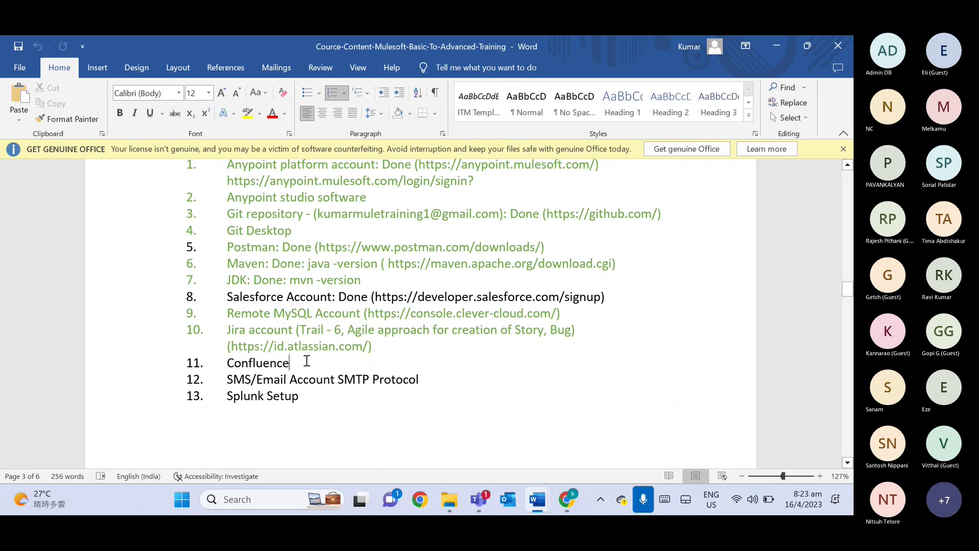
pyautogui.moveTo(306, 362); pyautogui.dragTo(226, 362)
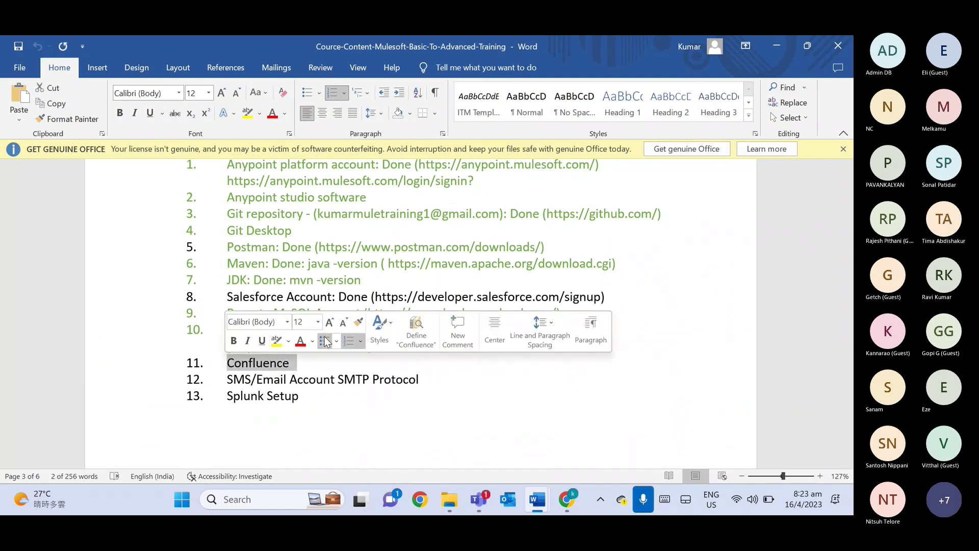
pyautogui.click(312, 341)
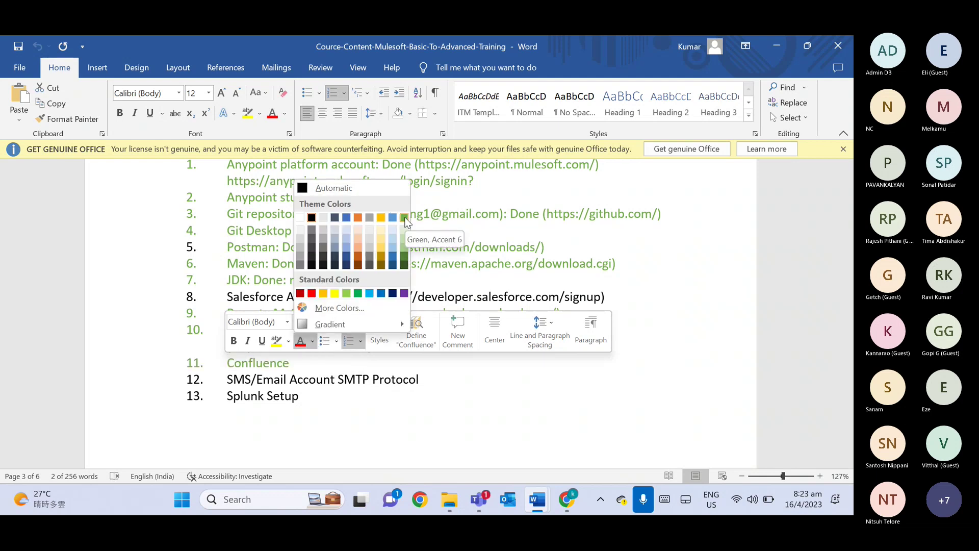
pyautogui.click(404, 218)
pyautogui.click(461, 373)
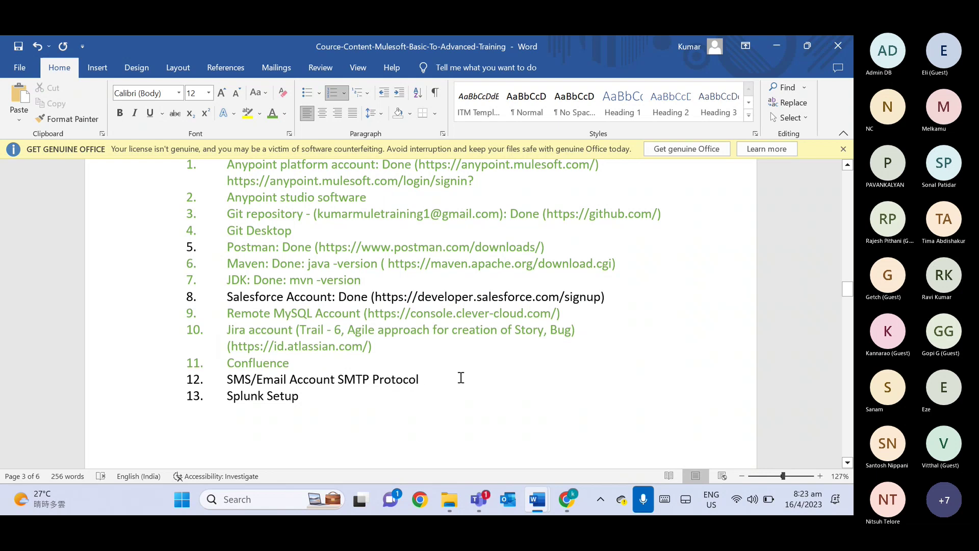
# Start a new empty numbered item 14 after 'Splunk Setup'.
pyautogui.moveTo(305, 397); pyautogui.dragTo(227, 383)
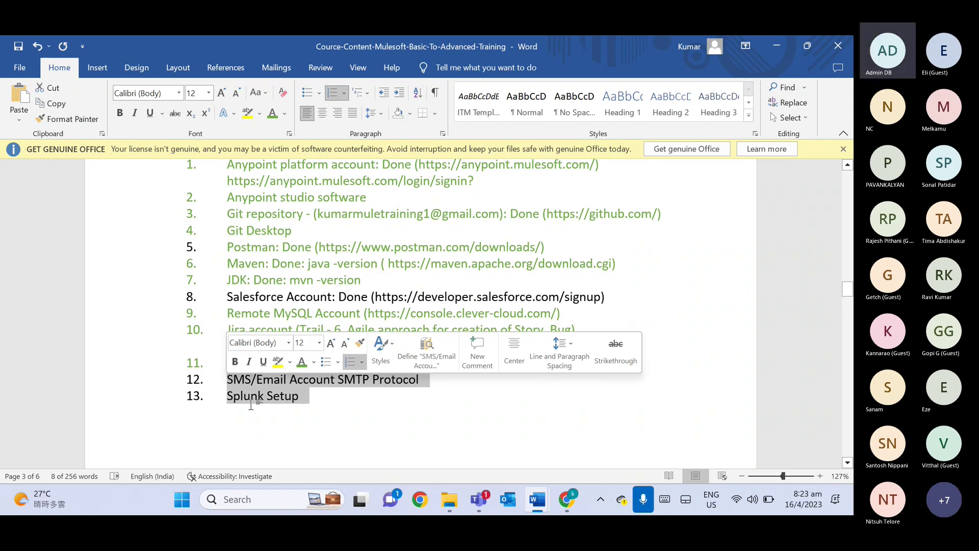
pyautogui.click(316, 406)
pyautogui.press('Return')
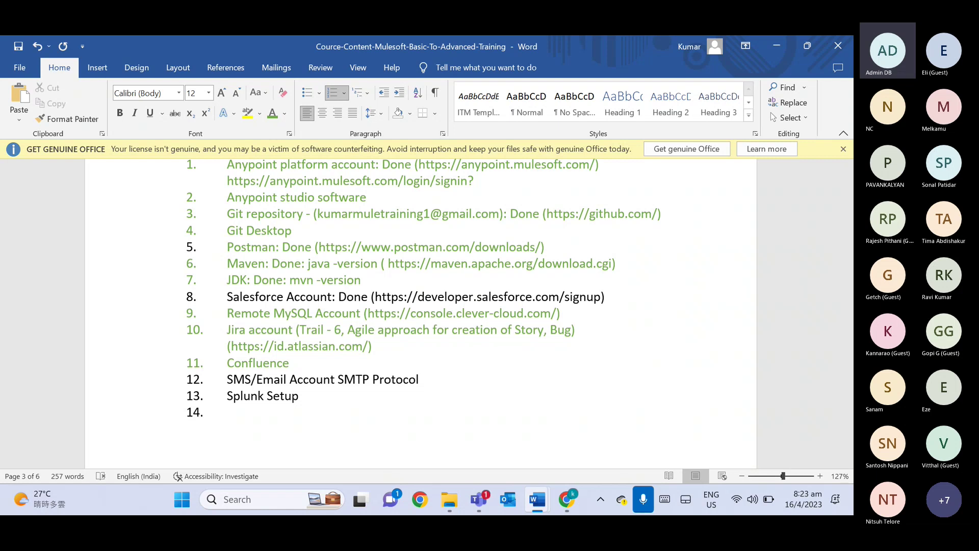
# Enter 'Jenkin for CICD.' as item 14, review items 12–14, and select the Salesforce Account line.
pyautogui.write('Jenk')
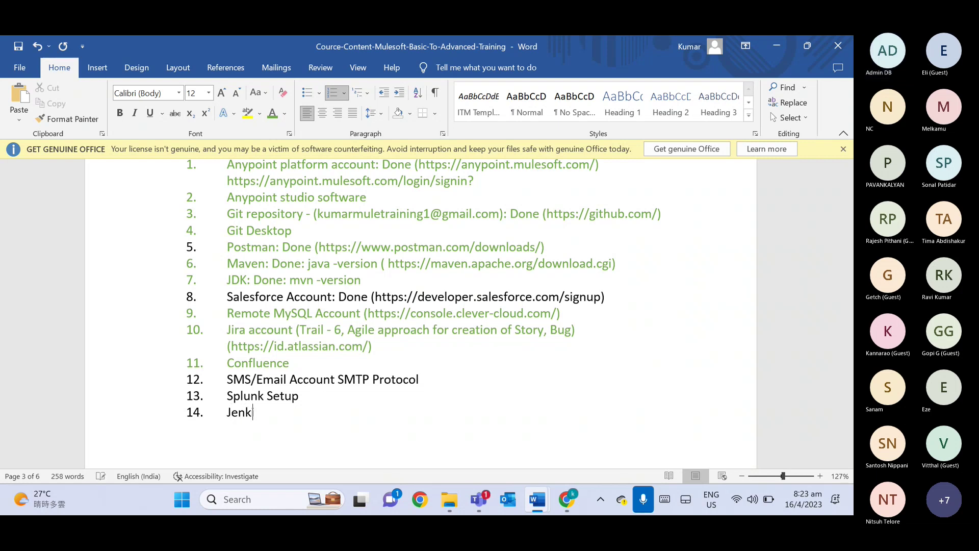
pyautogui.write('in')
pyautogui.write('for CICD.')
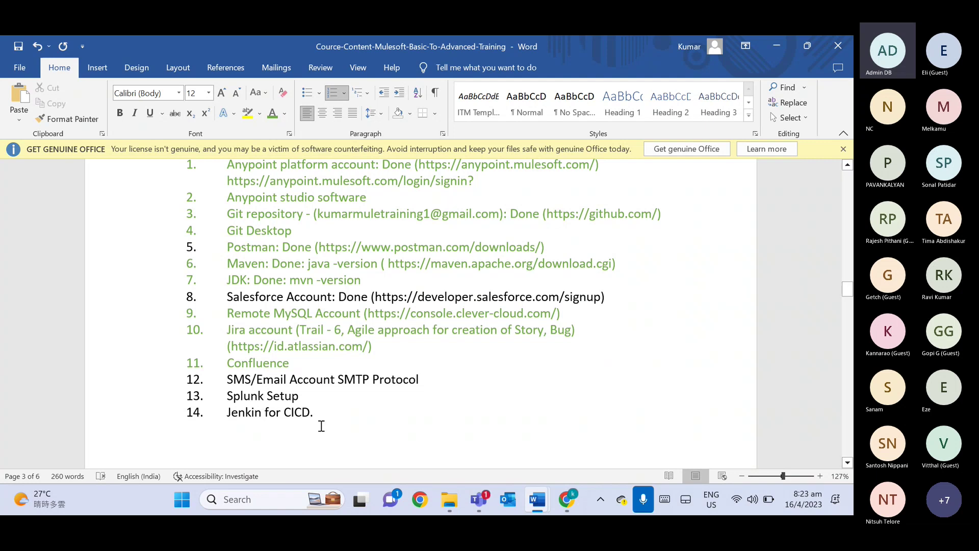
pyautogui.moveTo(325, 412); pyautogui.dragTo(227, 380)
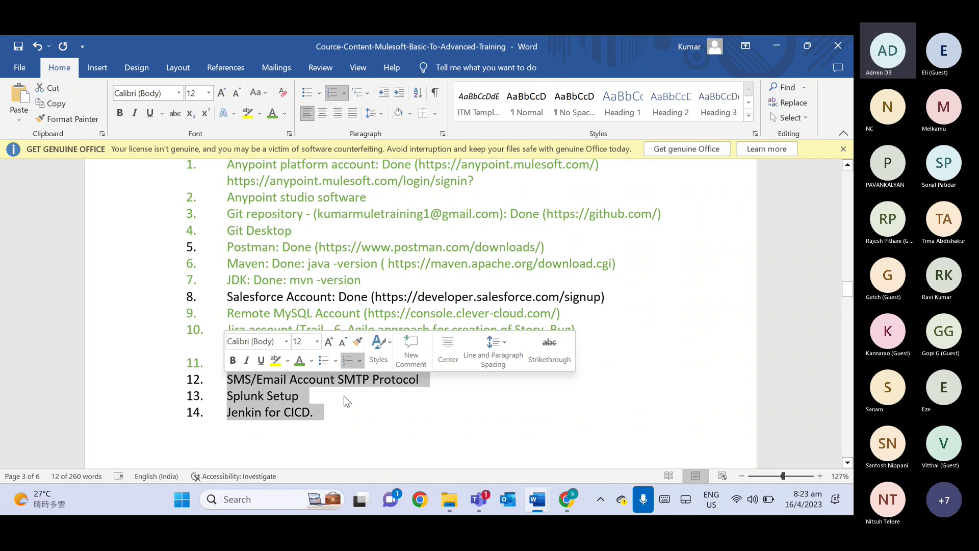
pyautogui.click(318, 417)
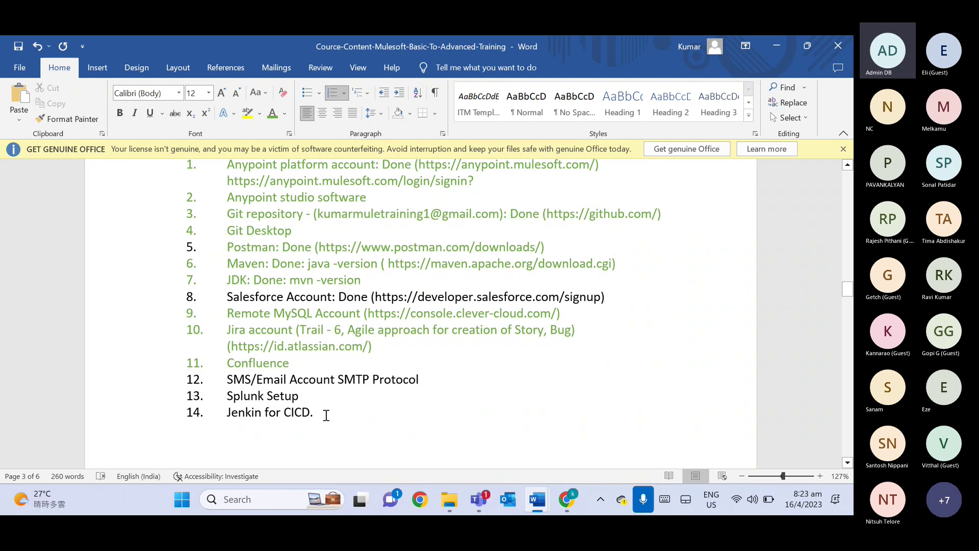
pyautogui.moveTo(322, 413); pyautogui.dragTo(214, 378)
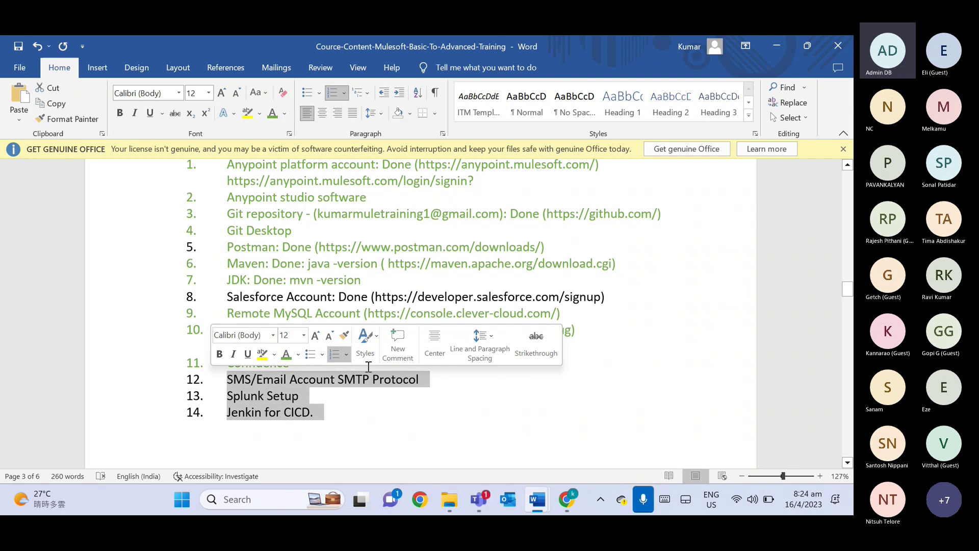
pyautogui.click(346, 415)
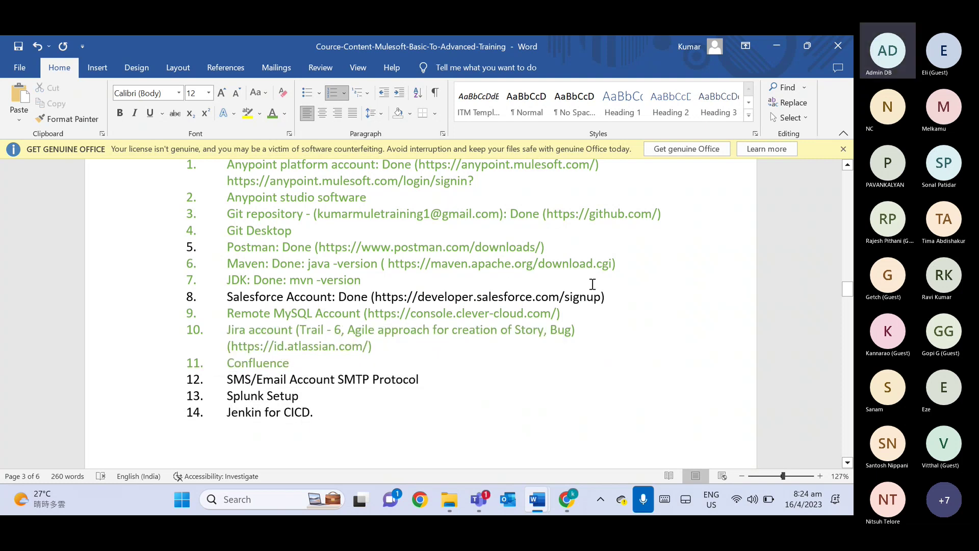
pyautogui.moveTo(618, 297); pyautogui.dragTo(258, 301)
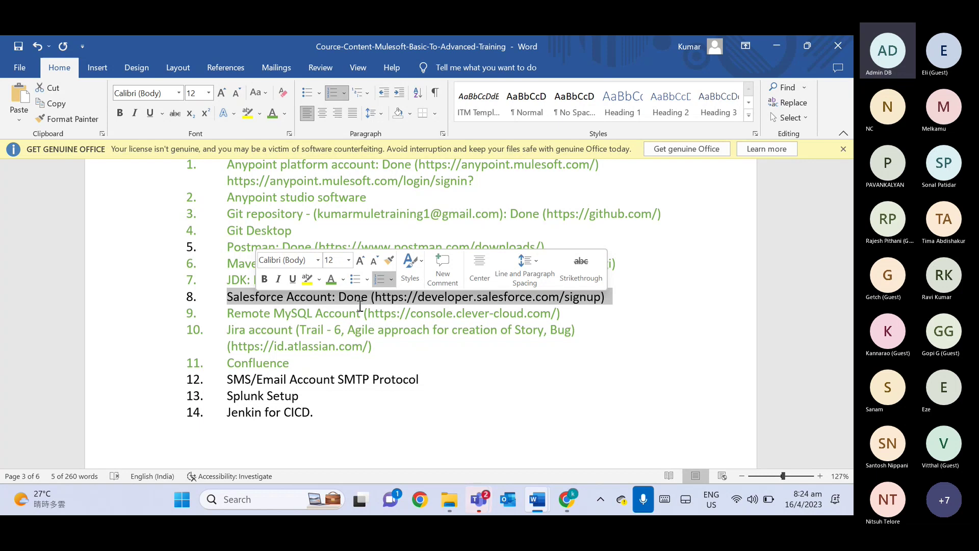
# Admit the lobby guest from the Teams People pane and return to the Word document.
pyautogui.hotkey('alt', 'Tab')
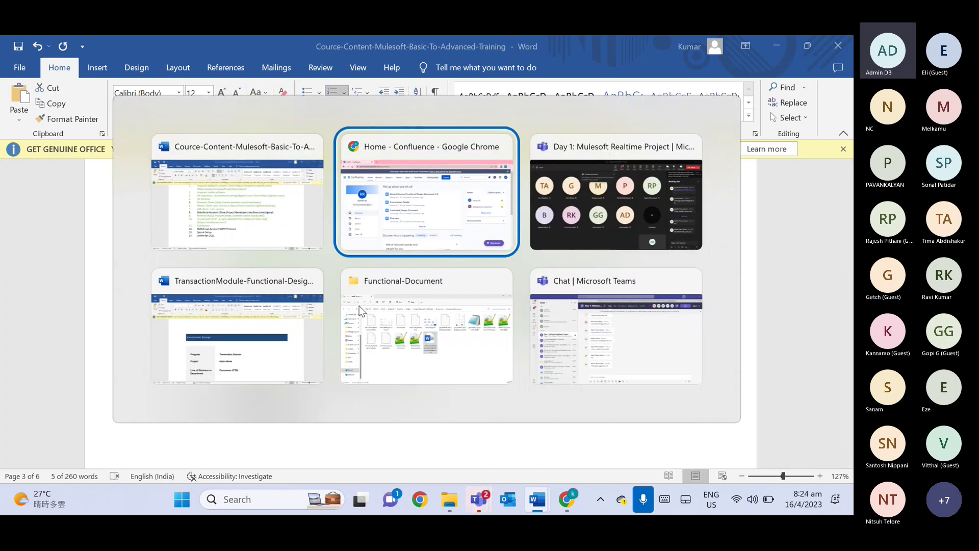
pyautogui.hotkey('alt', 'Tab')
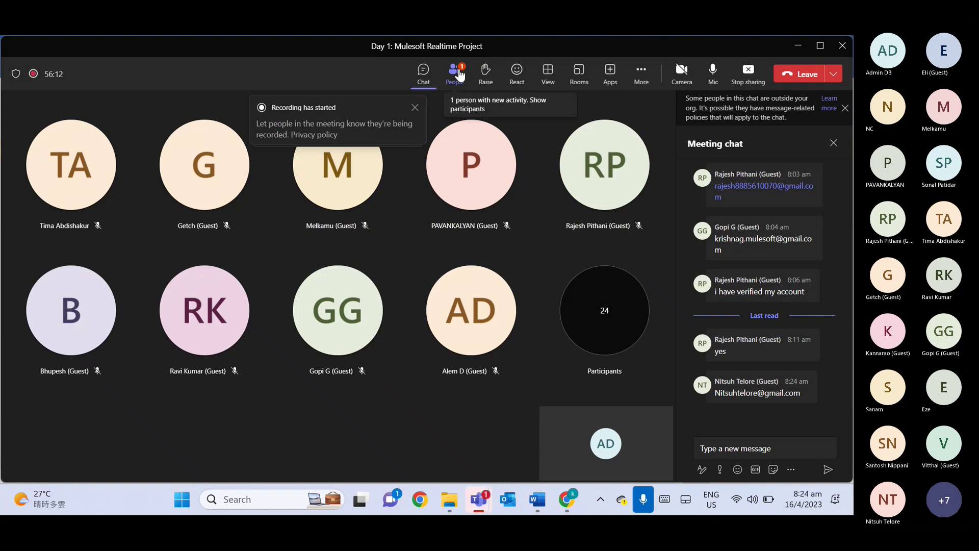
pyautogui.click(460, 75)
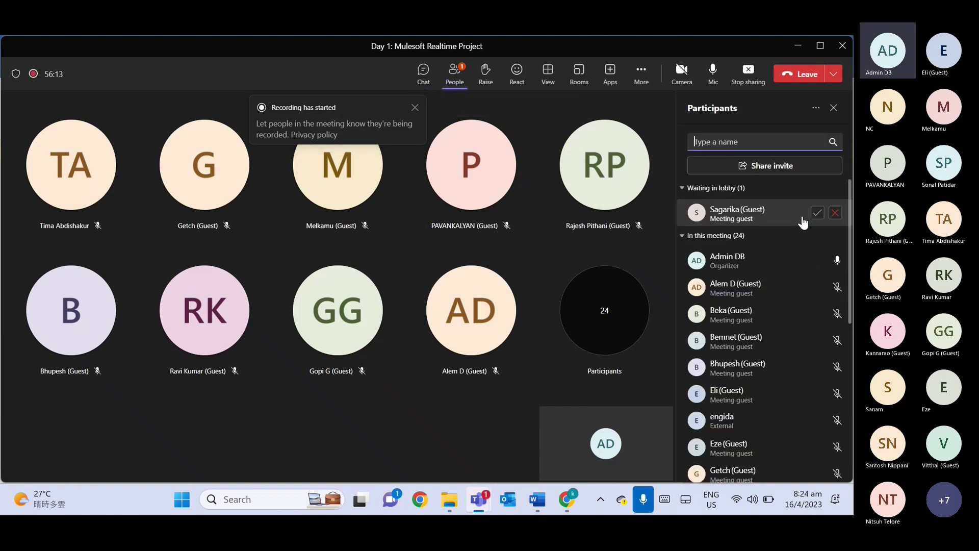
pyautogui.click(817, 214)
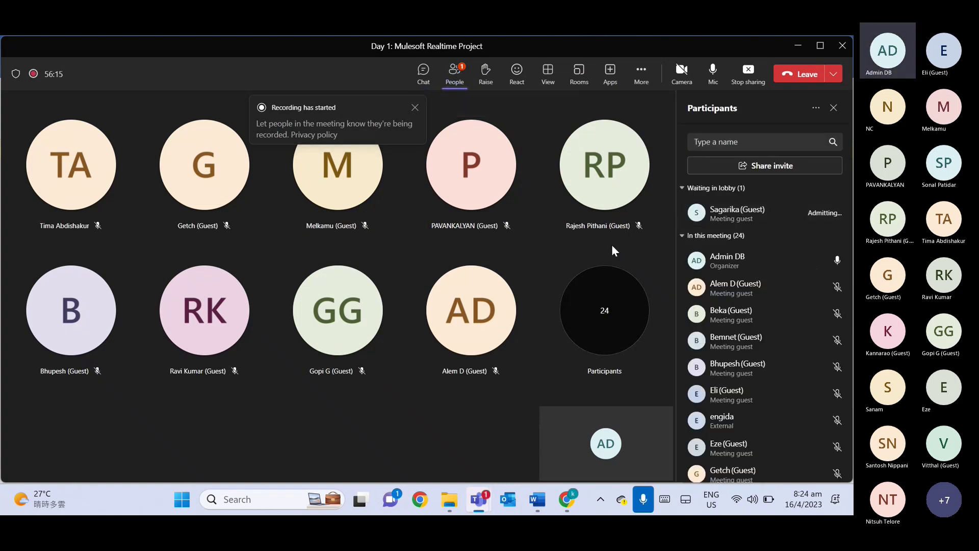
pyautogui.hotkey('alt', 'Tab')
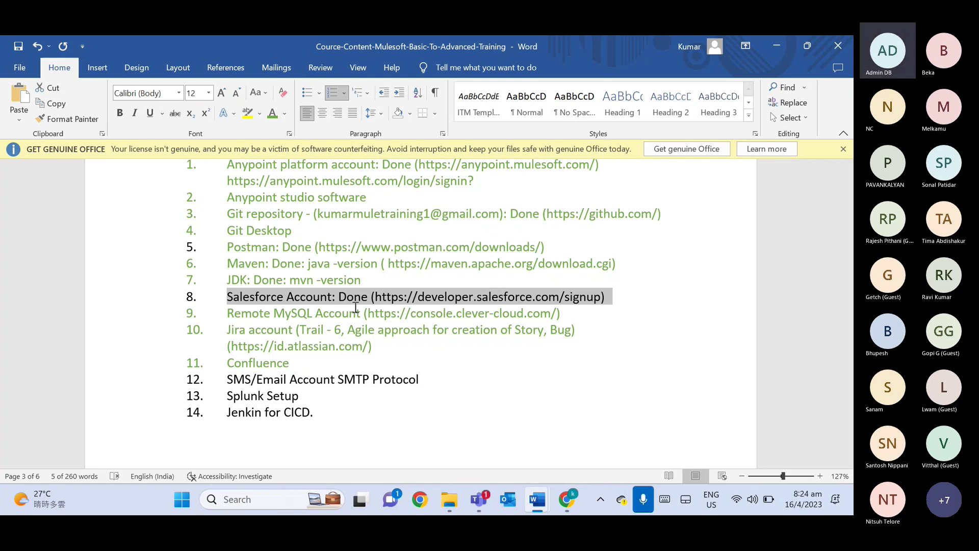
# Select the Salesforce signup URL in item 8, admit the next lobby guest, then switch to Chrome.
pyautogui.click(258, 314)
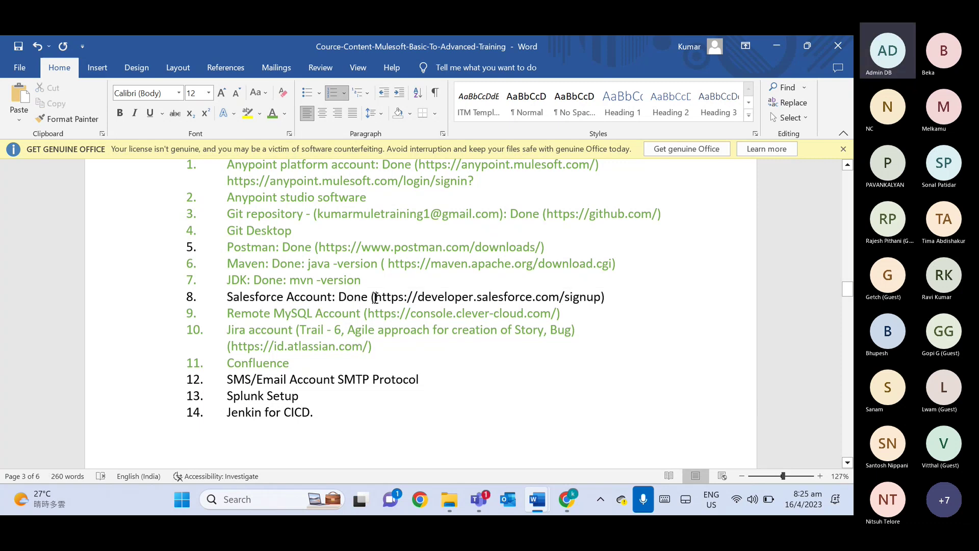
pyautogui.moveTo(375, 298); pyautogui.dragTo(597, 301)
pyautogui.hotkey('ctrl', 'c')
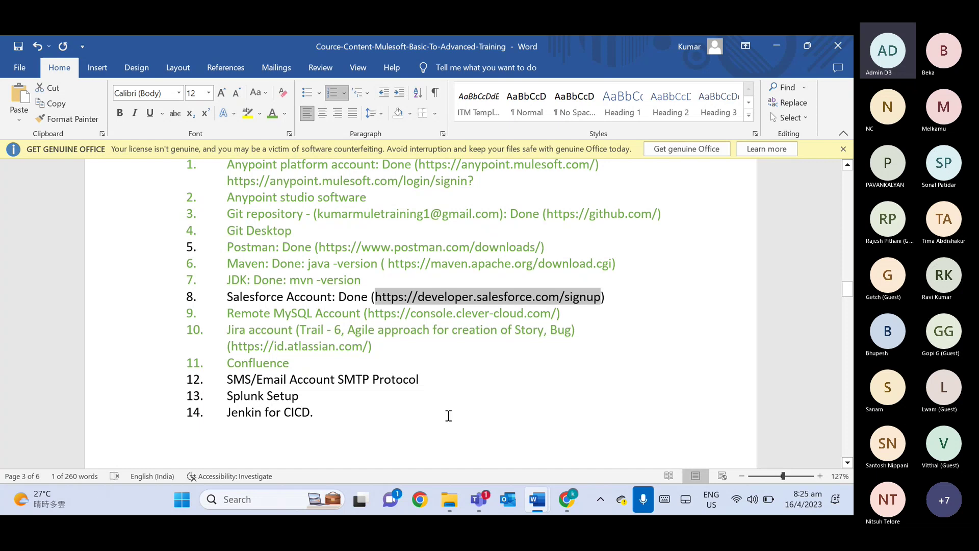
pyautogui.hotkey('alt', 'Tab')
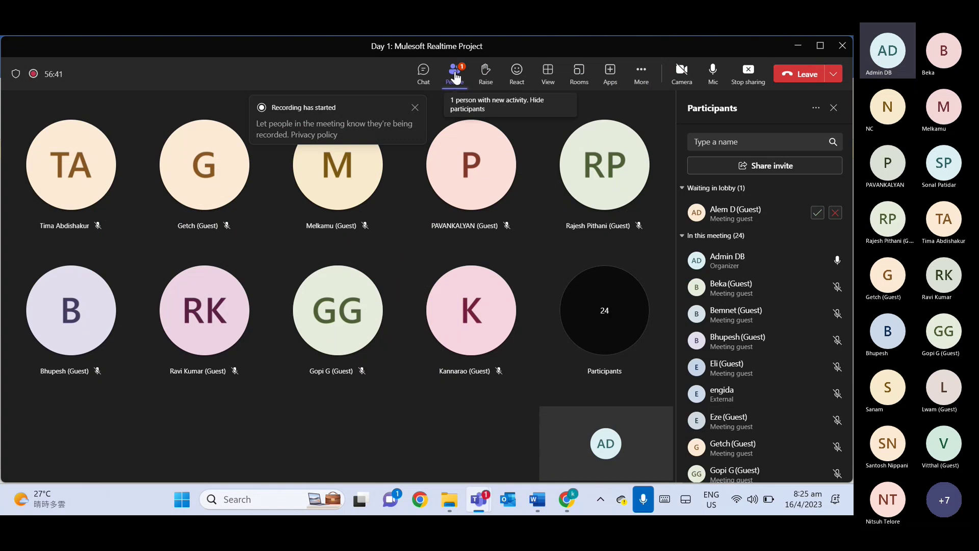
pyautogui.click(459, 75)
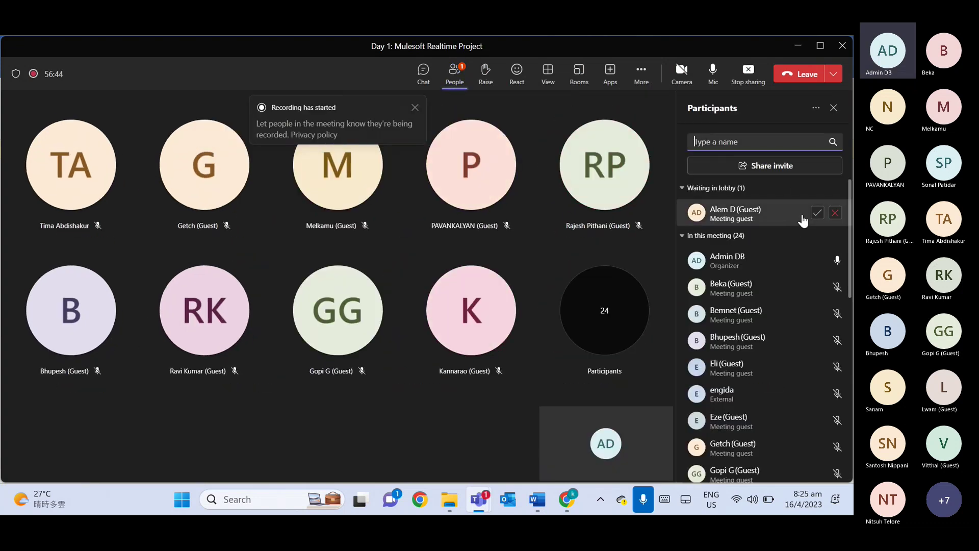
pyautogui.click(816, 214)
pyautogui.hotkey('alt', 'Tab')
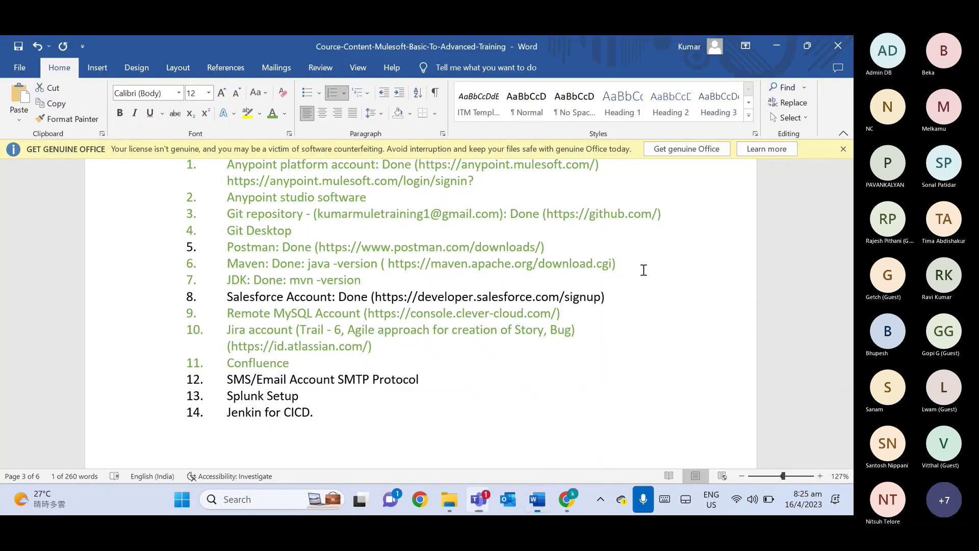
pyautogui.hotkey('alt', 'Tab')
pyautogui.press('Tab')
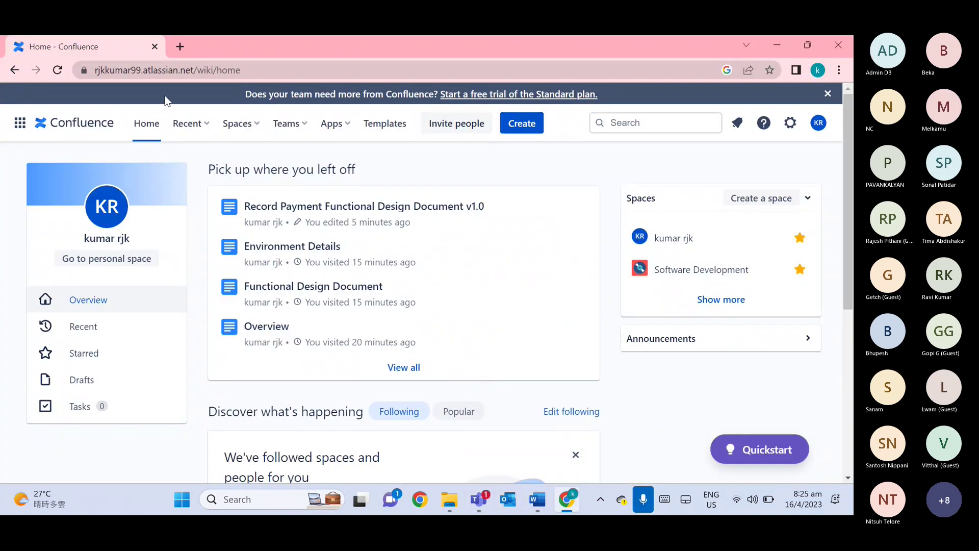
# Open the Salesforce developer signup page in a new tab and accept all cookies.
pyautogui.click(182, 48)
pyautogui.hotkey('ctrl', 'v')
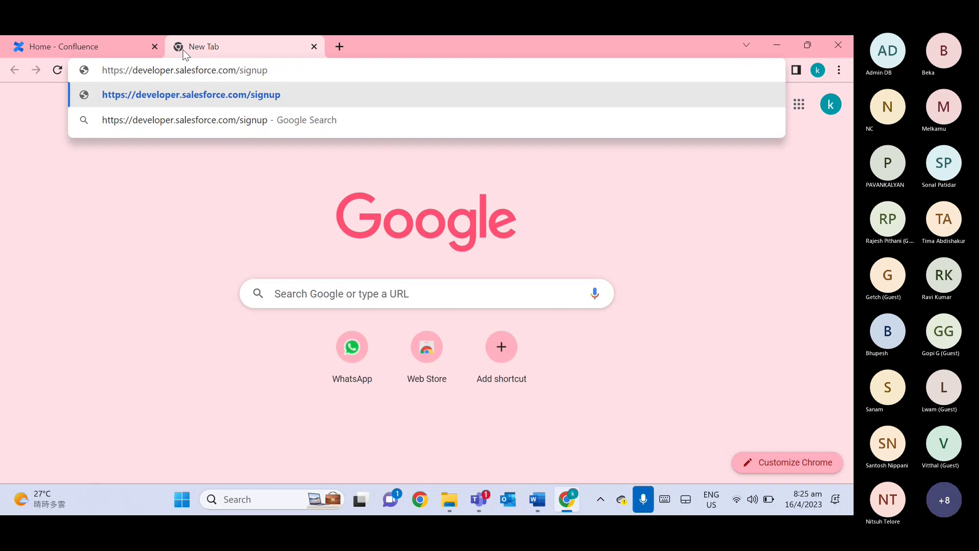
pyautogui.press('Return')
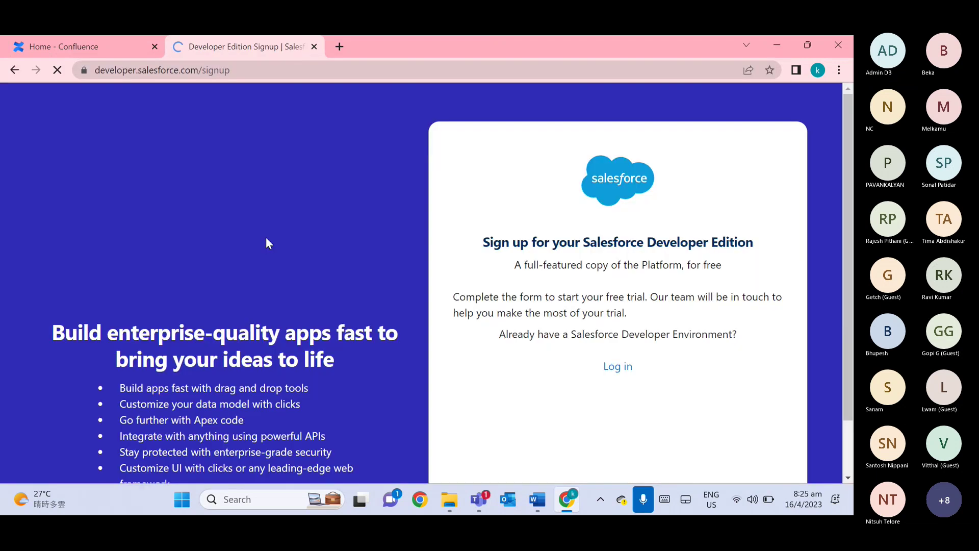
pyautogui.scroll(-5, 576, 297)
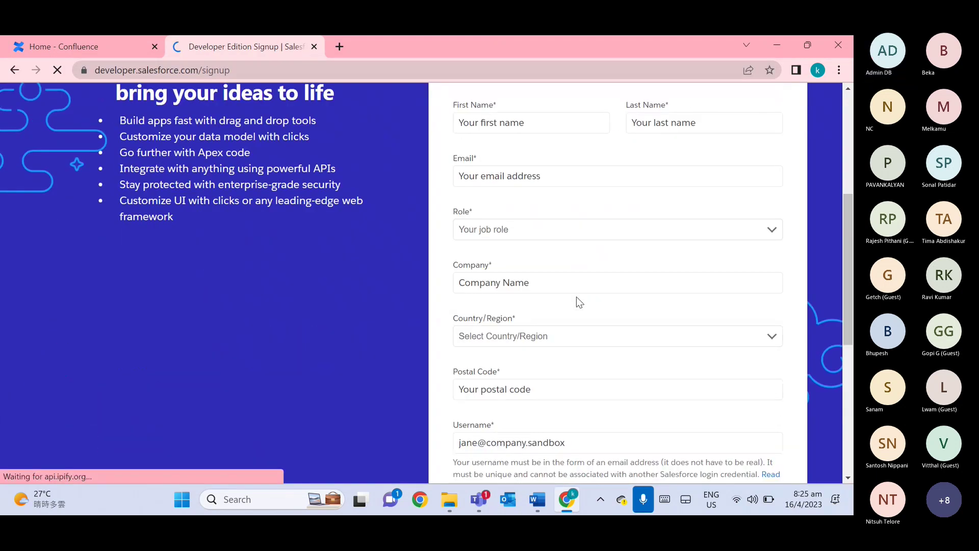
pyautogui.scroll(-5, 579, 302)
pyautogui.scroll(7, 578, 302)
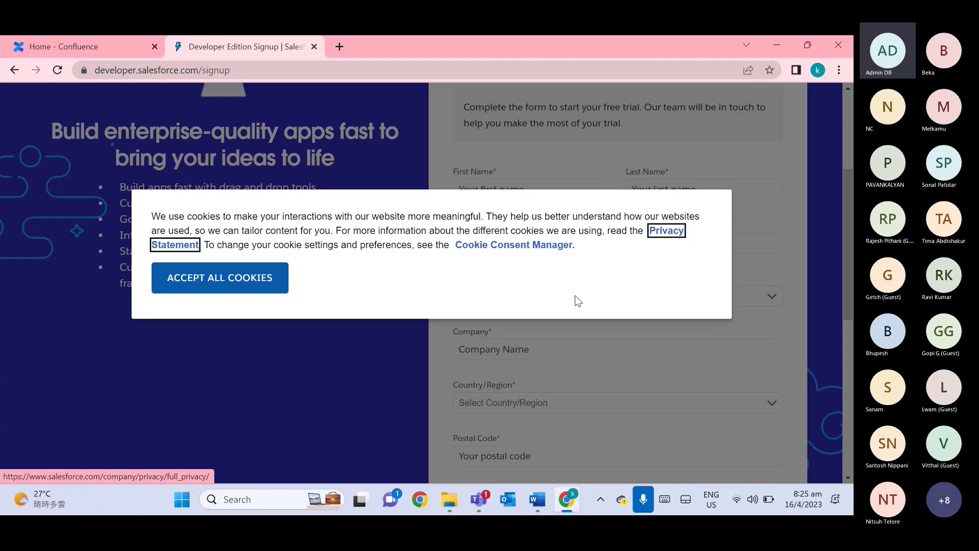
pyautogui.click(272, 289)
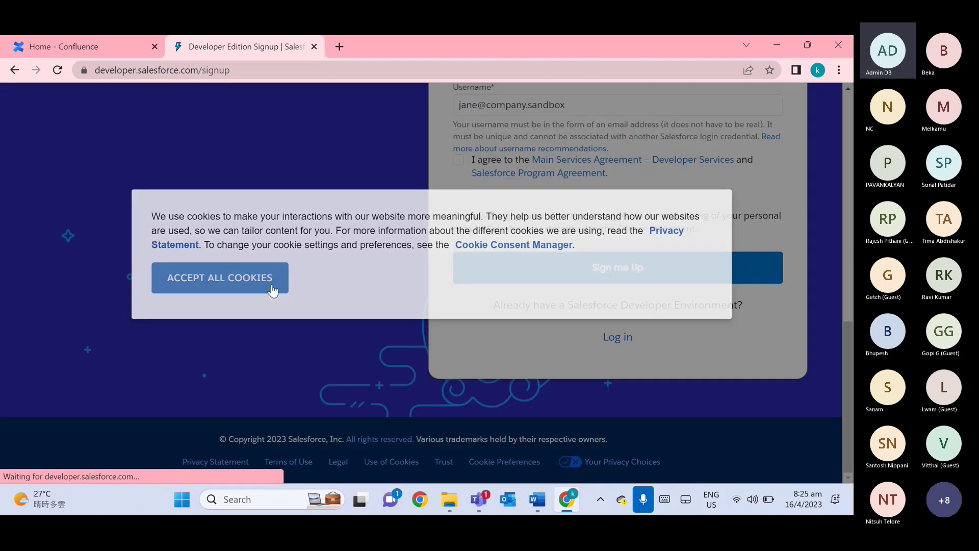
pyautogui.scroll(7, 456, 289)
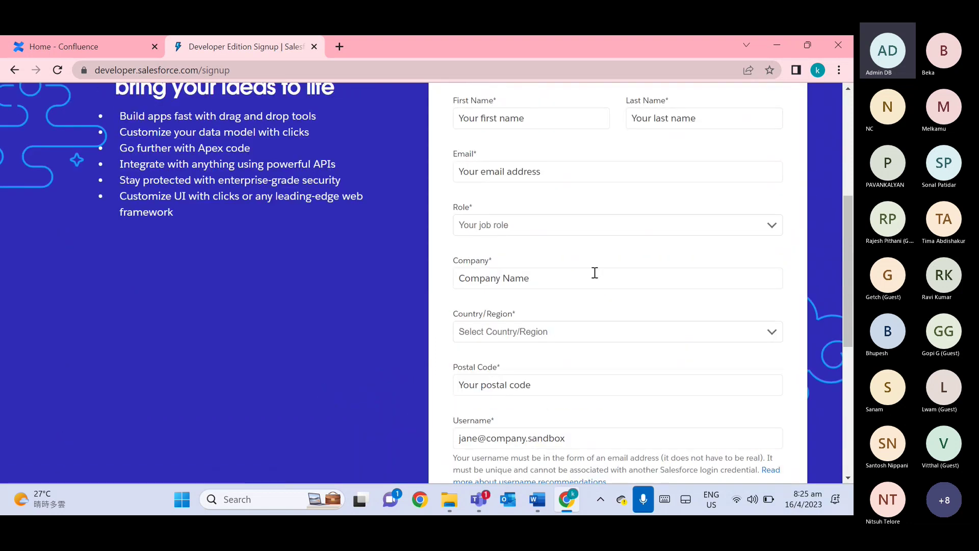
pyautogui.scroll(3, 594, 272)
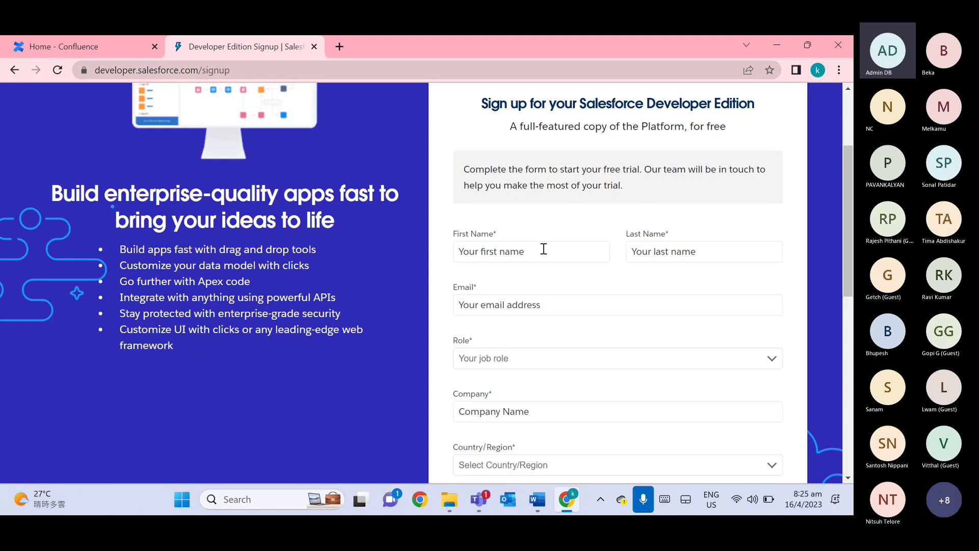
pyautogui.scroll(1, 543, 250)
# Enter first name 'Developer', last name 'Guide', the saved email address, and role Developer.
pyautogui.click(533, 318)
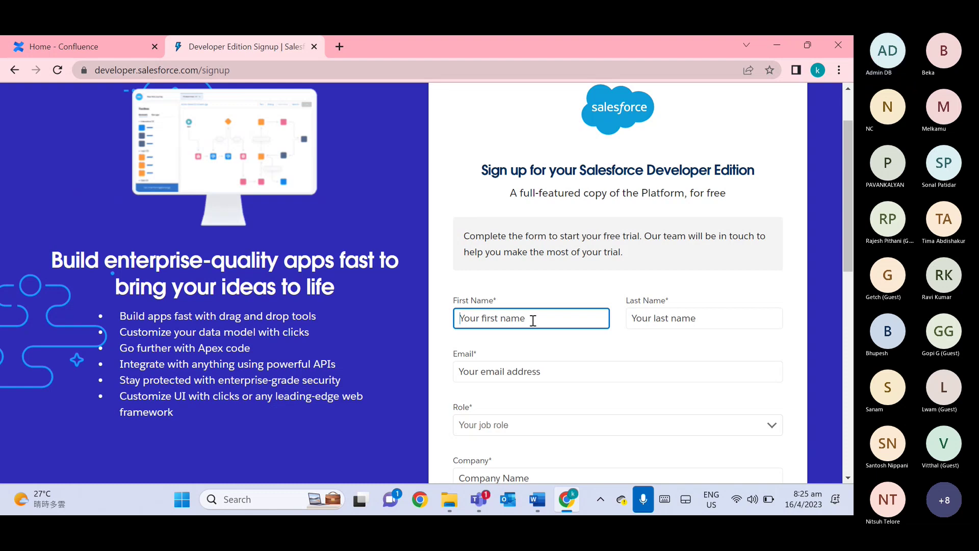
pyautogui.write('Developer')
pyautogui.click(669, 312)
pyautogui.write('Guide')
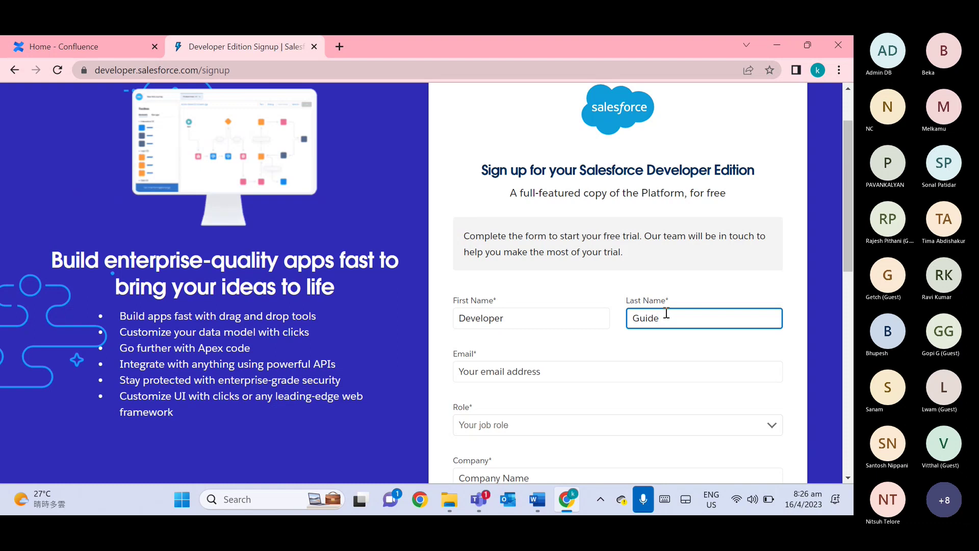
pyautogui.scroll(-1, 665, 319)
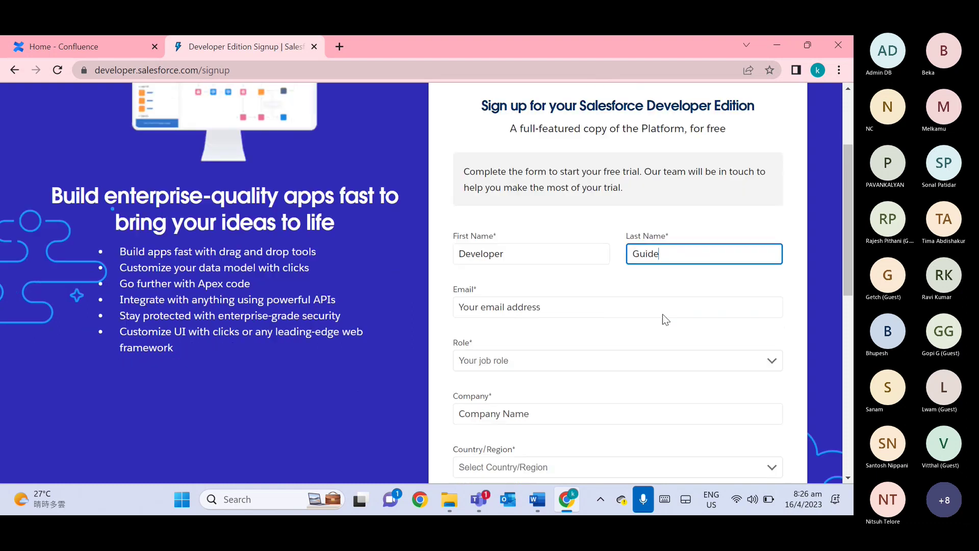
pyautogui.click(629, 309)
pyautogui.click(607, 337)
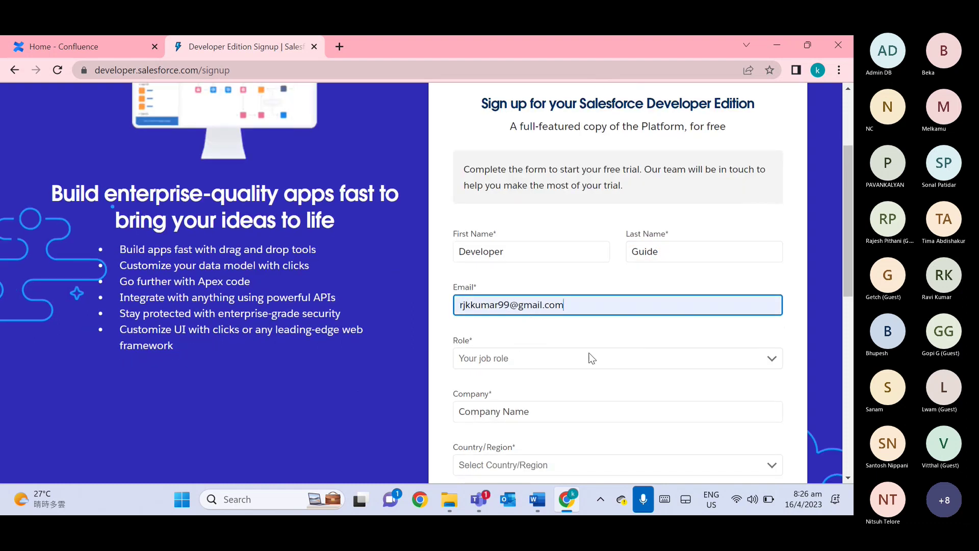
pyautogui.click(587, 359)
pyautogui.click(574, 386)
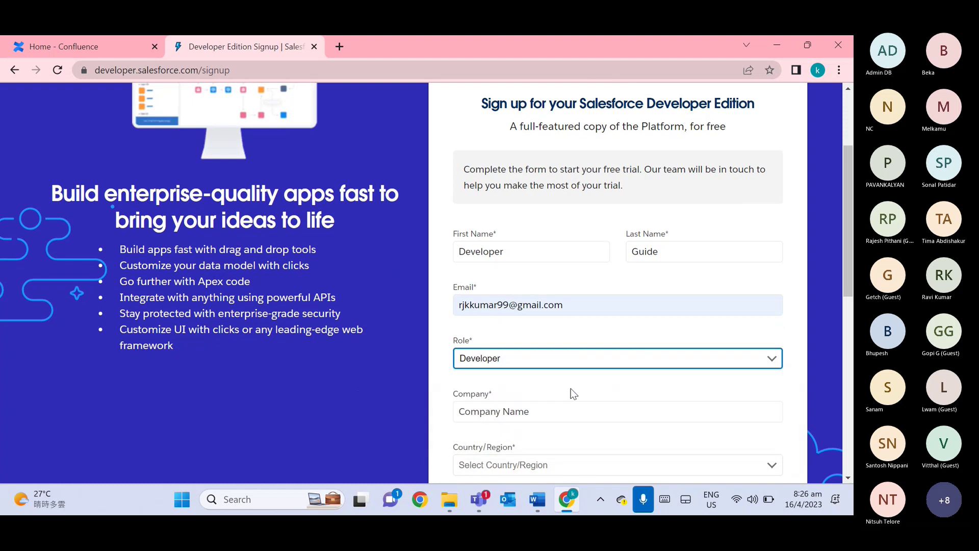
# Enter 'Developer Guide' as the company name, correcting the typos.
pyautogui.scroll(-1, 571, 388)
pyautogui.click(555, 336)
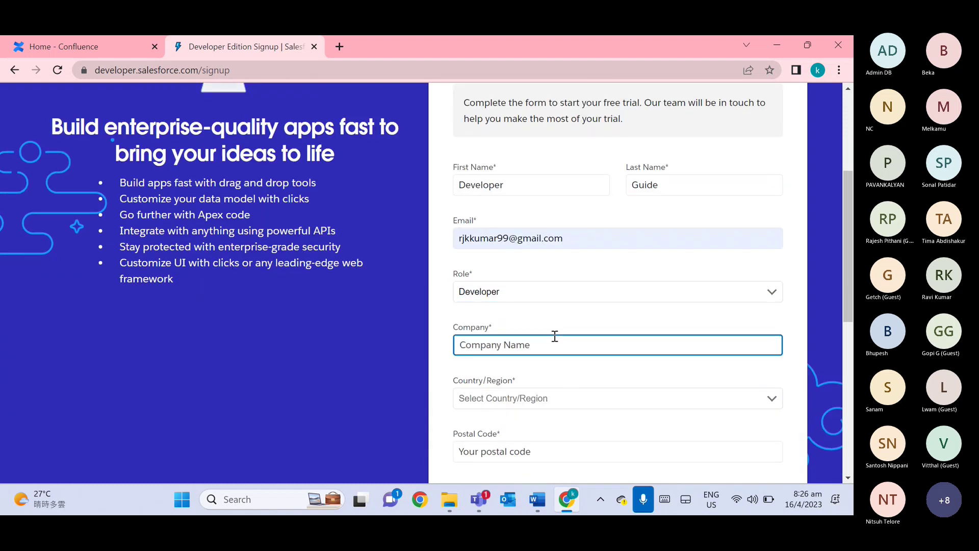
pyautogui.write('Developer ')
pyautogui.write('Guide')
pyautogui.press('BackSpace')
pyautogui.press('BackSpace')
pyautogui.press('BackSpace')
pyautogui.write('dide')
pyautogui.press('BackSpace')
pyautogui.press('BackSpace')
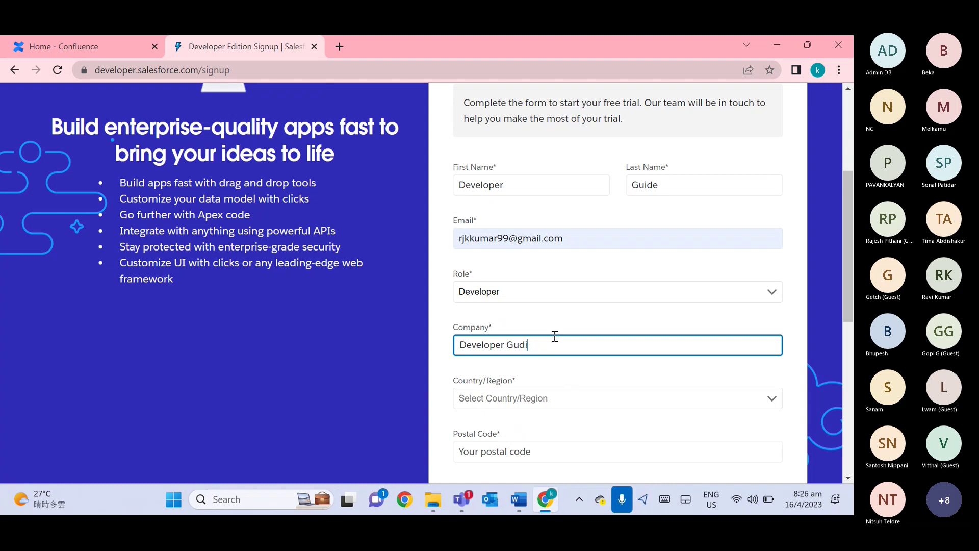
pyautogui.press('BackSpace')
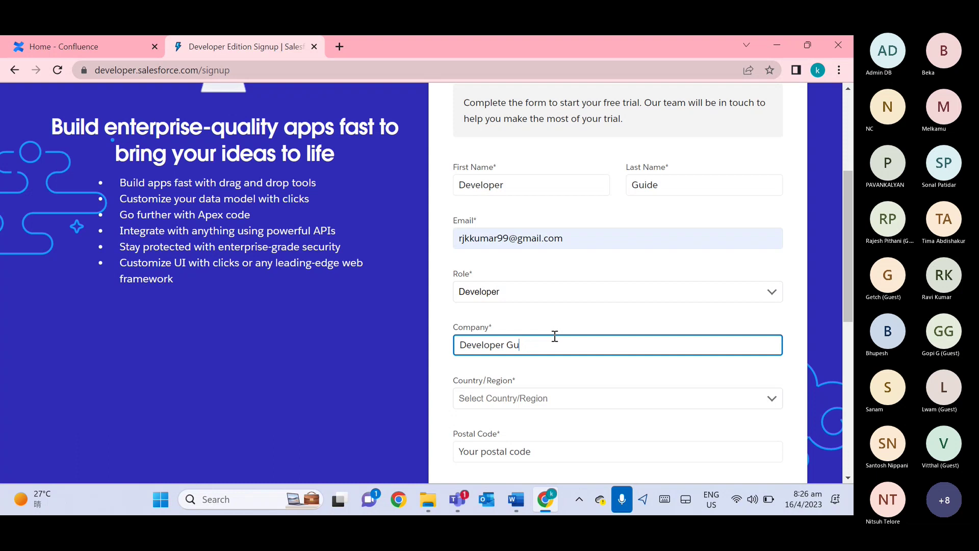
pyautogui.write('ide')
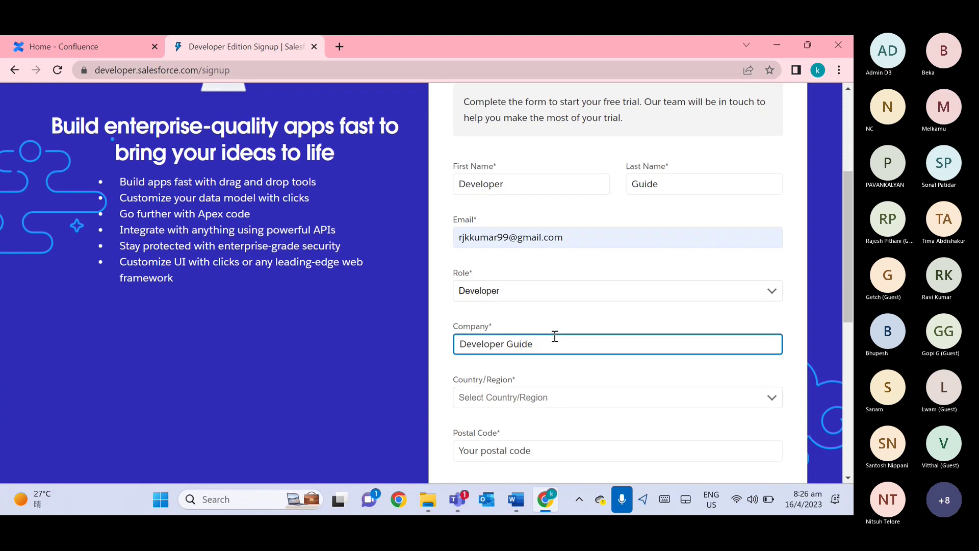
# Choose India as the country and fill in the postal code.
pyautogui.scroll(-1, 554, 335)
pyautogui.click(555, 340)
pyautogui.write('india')
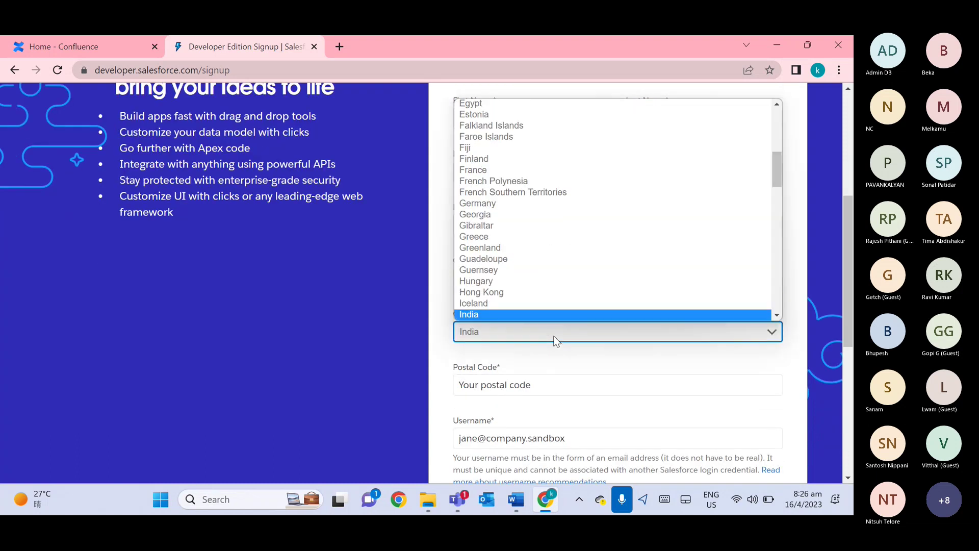
pyautogui.press('Return')
pyautogui.scroll(-1, 556, 337)
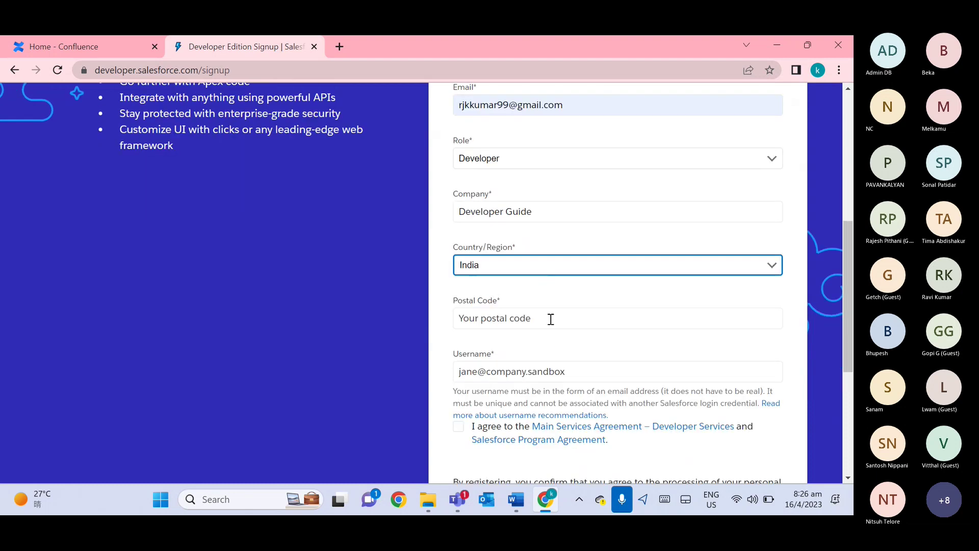
pyautogui.click(545, 319)
pyautogui.write('567890')
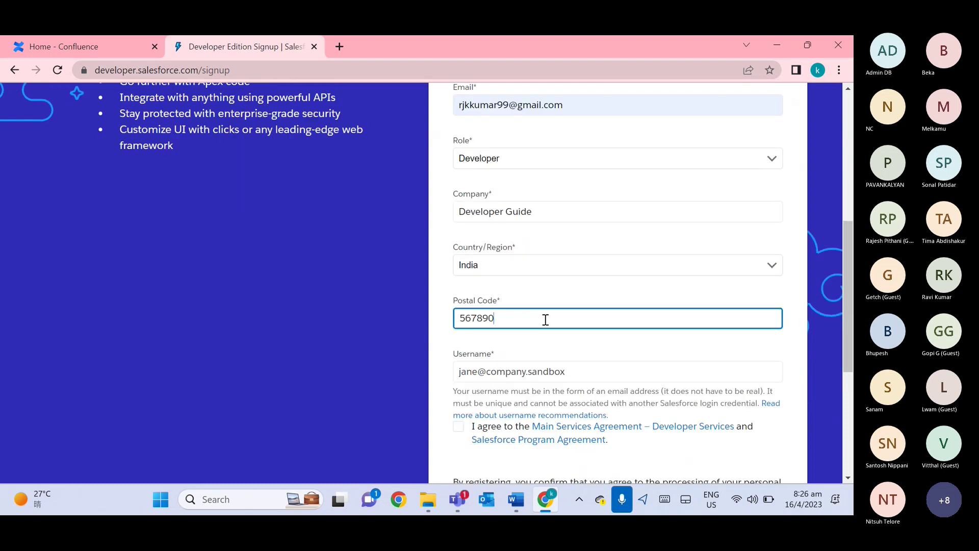
# Copy the email address into the Username field.
pyautogui.scroll(-1, 540, 351)
pyautogui.scroll(3, 539, 347)
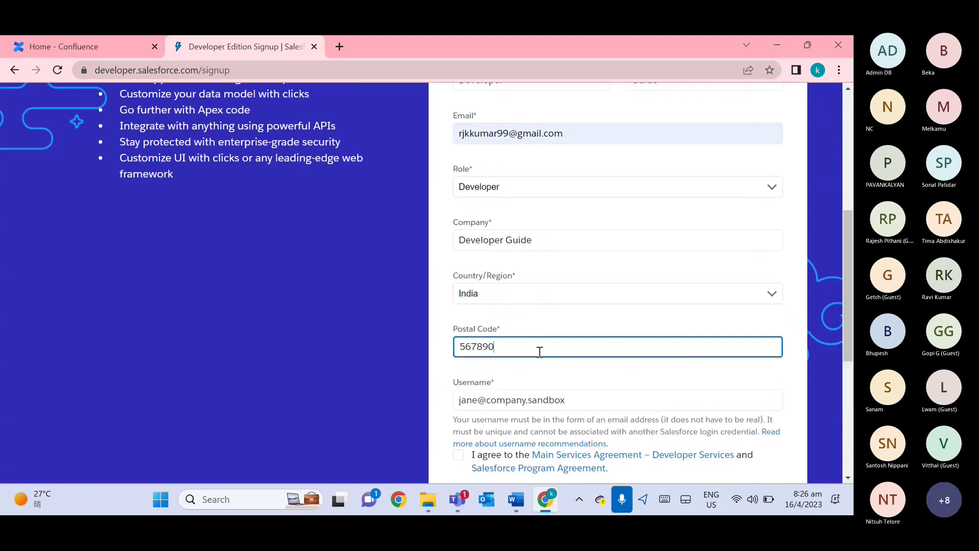
pyautogui.click(571, 241)
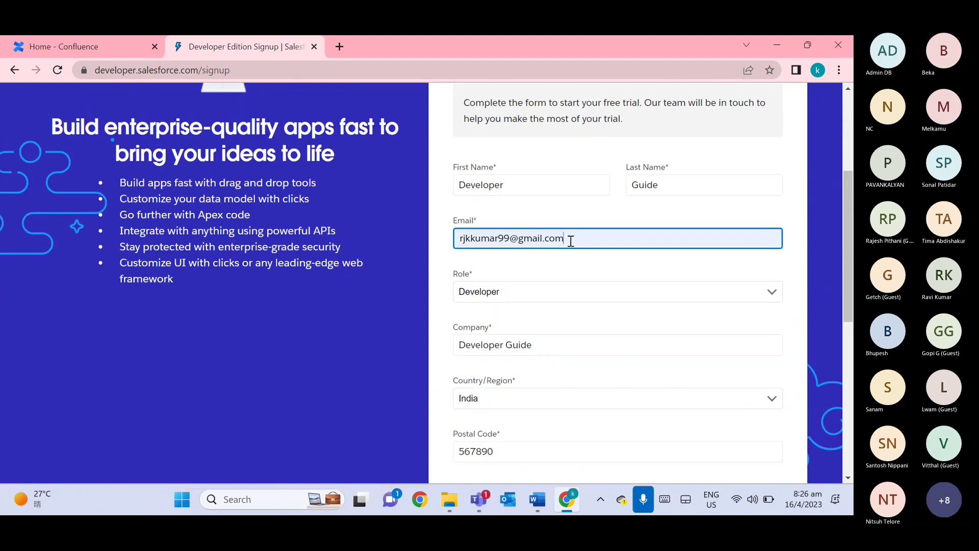
pyautogui.hotkey('ctrl', 'a')
pyautogui.hotkey('ctrl', 'c')
pyautogui.scroll(-5, 571, 240)
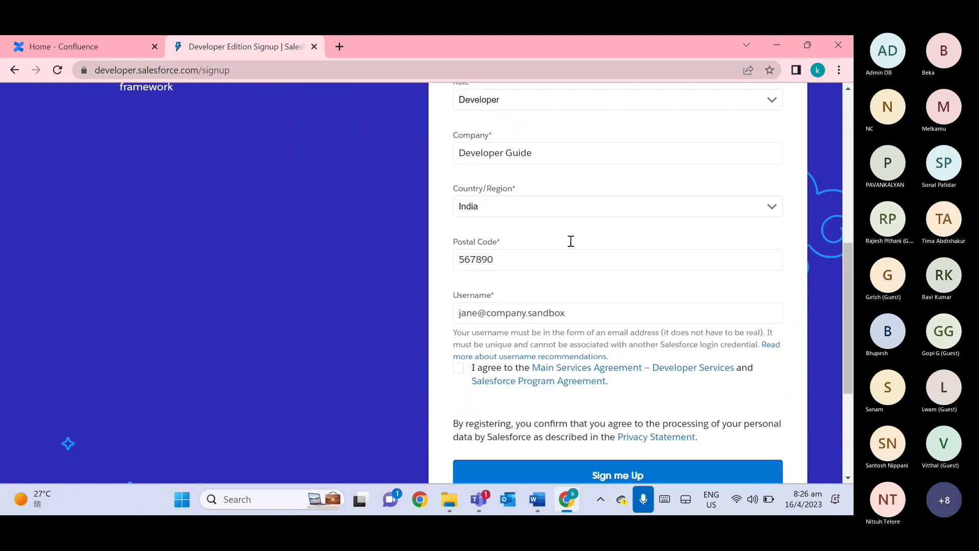
pyautogui.click(571, 243)
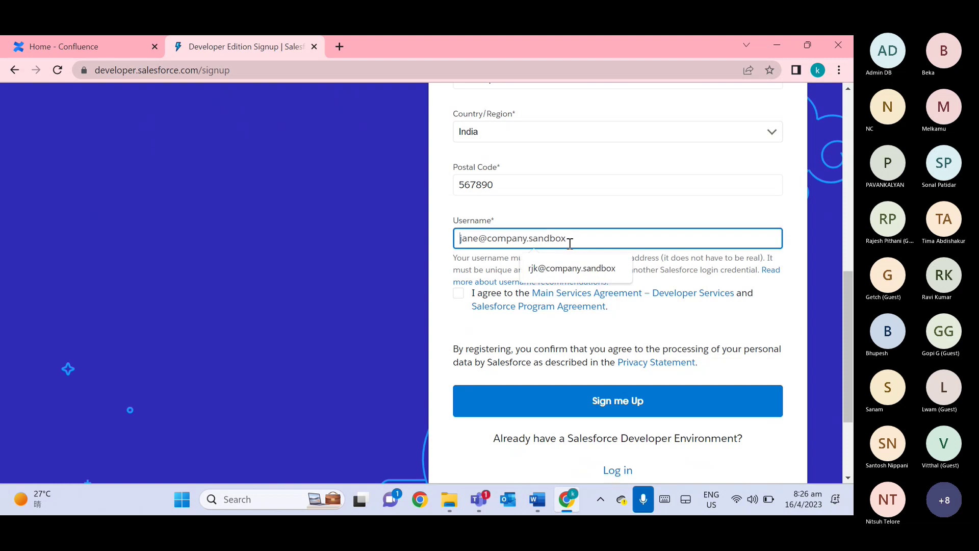
pyautogui.hotkey('ctrl', 'v')
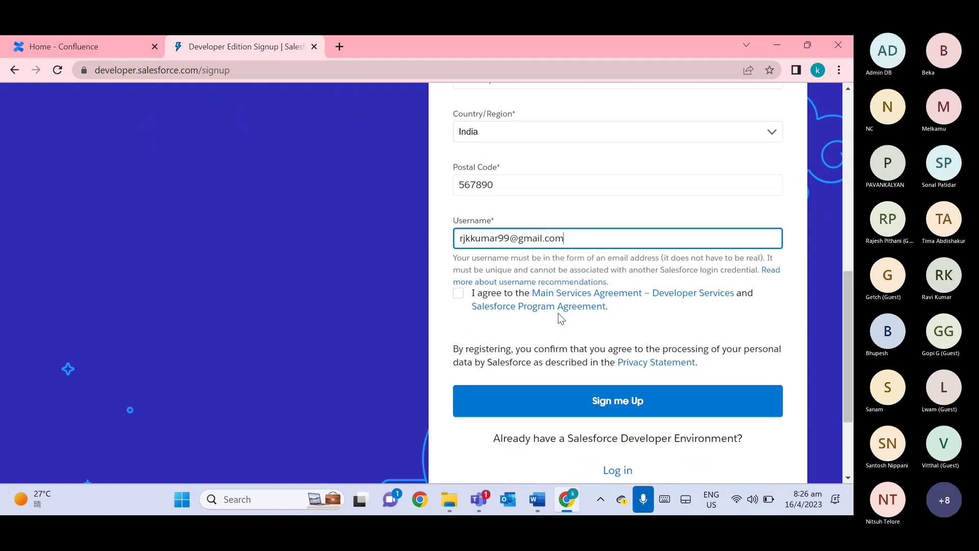
# Accept the main services agreement and submit the signup form.
pyautogui.scroll(-1, 510, 286)
pyautogui.click(457, 227)
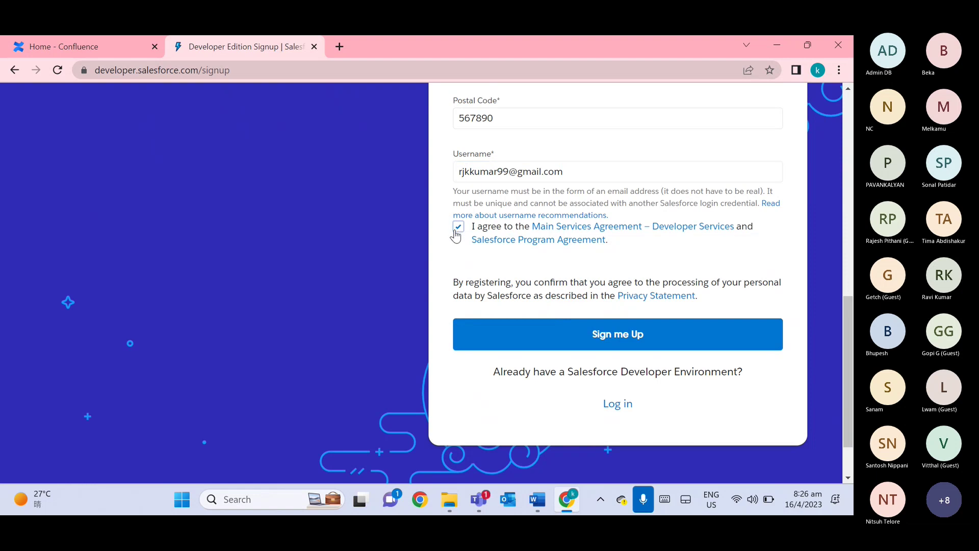
pyautogui.scroll(5, 575, 347)
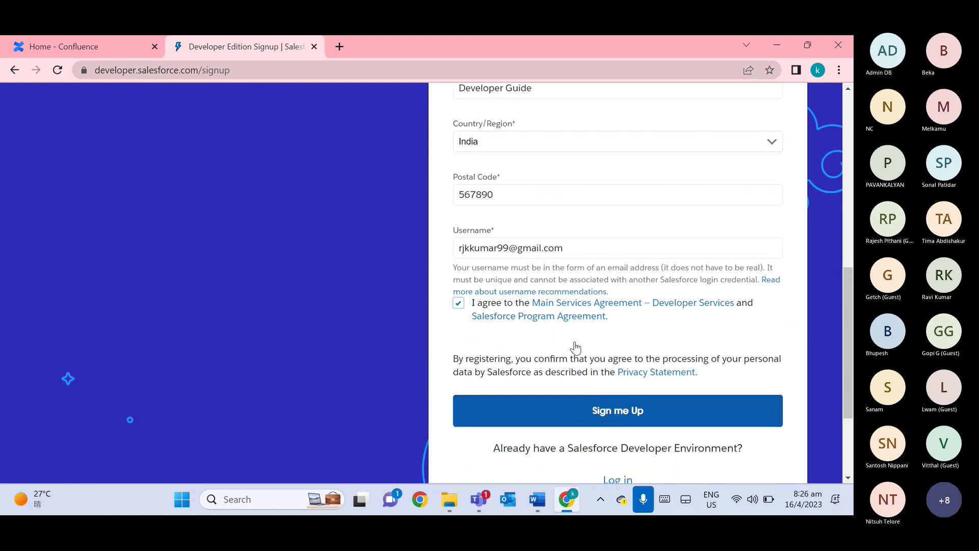
pyautogui.scroll(2, 576, 342)
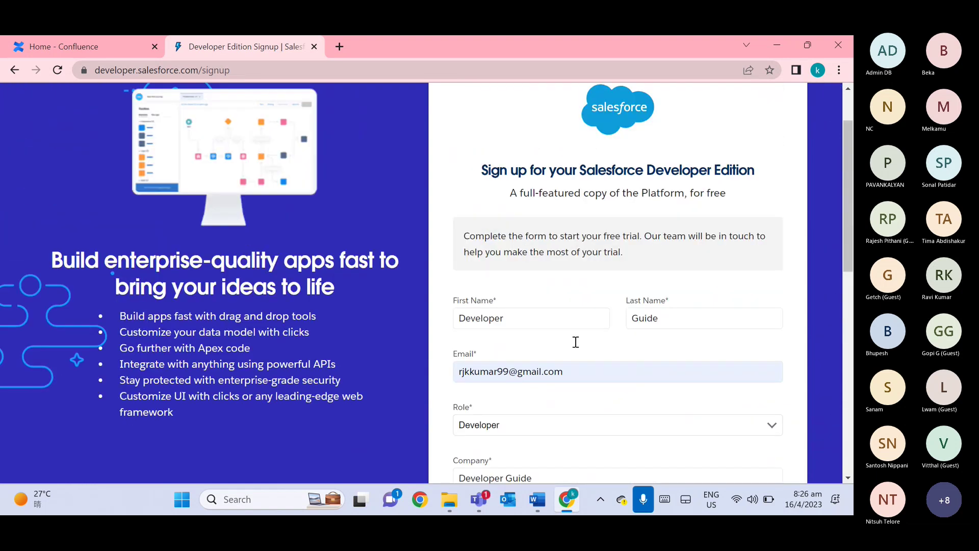
pyautogui.scroll(-9, 575, 342)
pyautogui.click(575, 347)
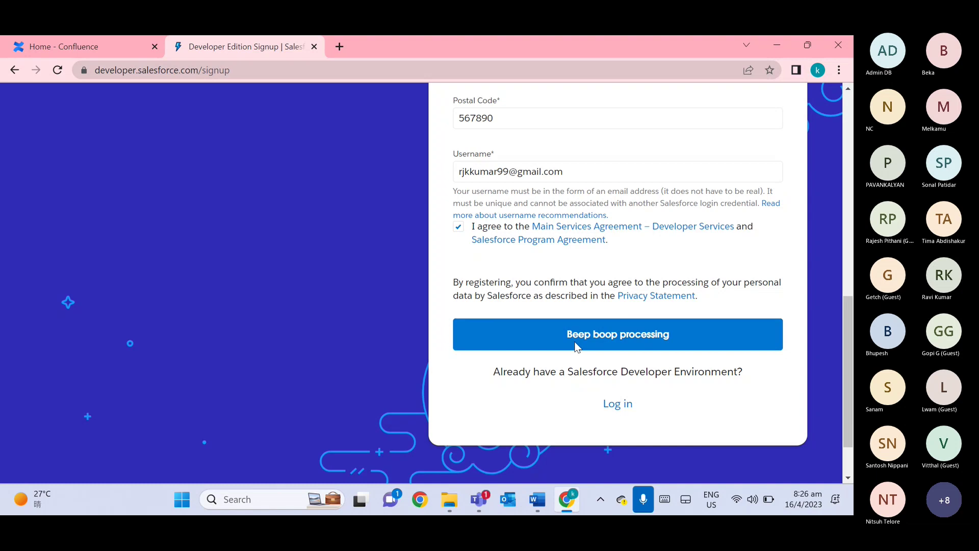
# Open gmail.com in a new tab, then go back to the Developer Edition signup tab.
pyautogui.click(345, 45)
pyautogui.write('gm')
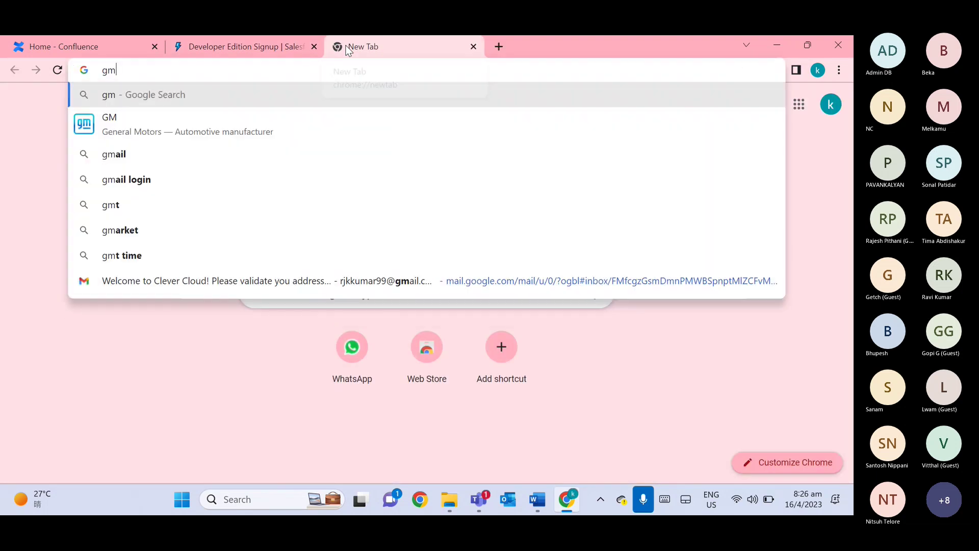
pyautogui.write('ail')
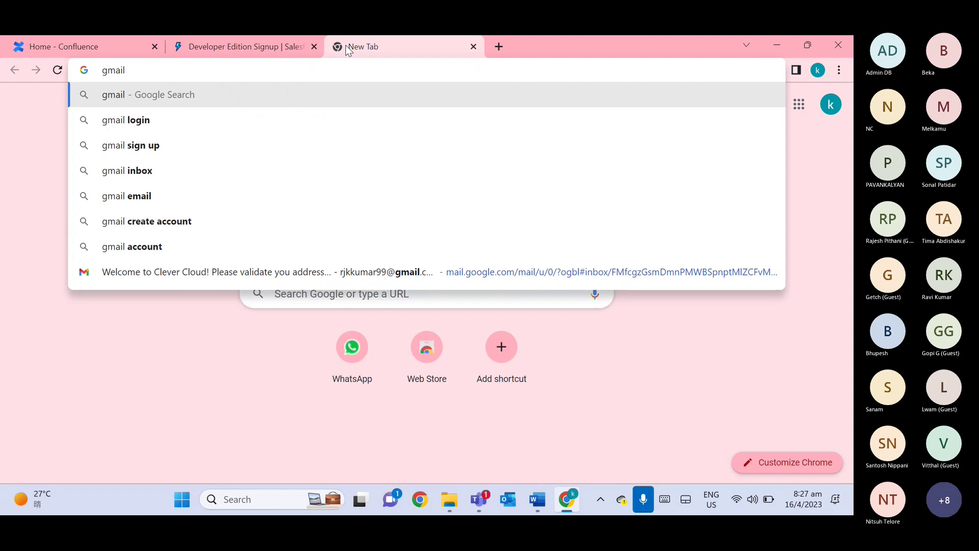
pyautogui.write('.com')
pyautogui.press('Return')
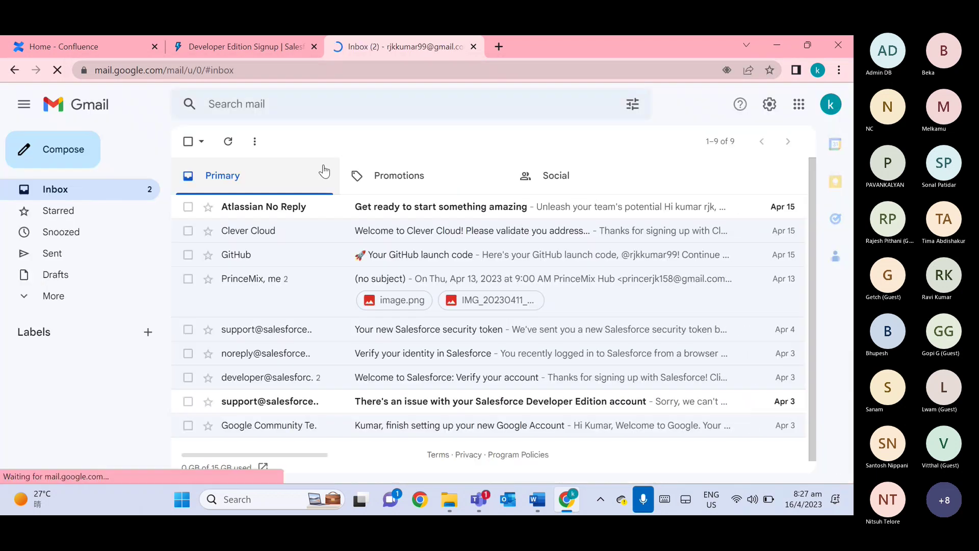
pyautogui.click(273, 45)
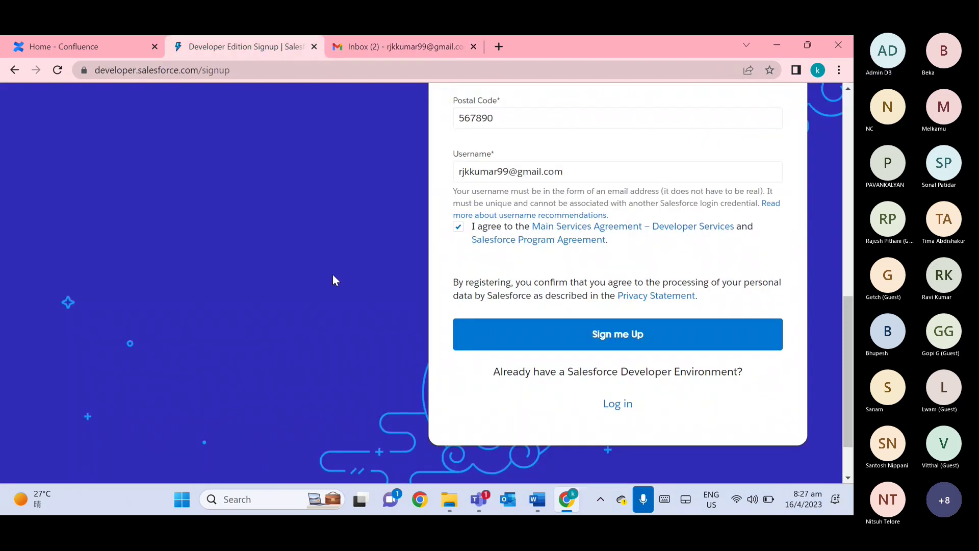
# Resubmit the filled Developer Edition form and scroll up to the username-already-in-use error.
pyautogui.scroll(10, 333, 276)
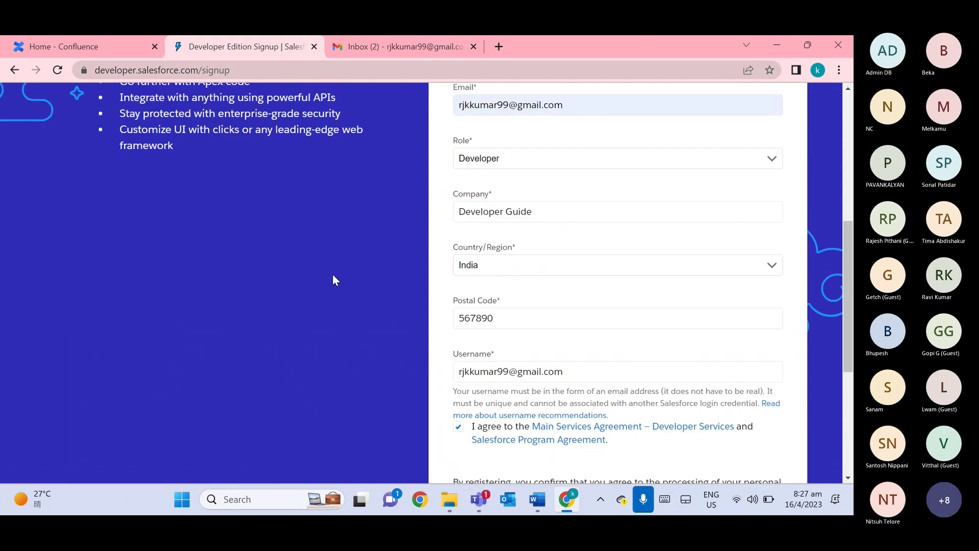
pyautogui.scroll(-8, 332, 280)
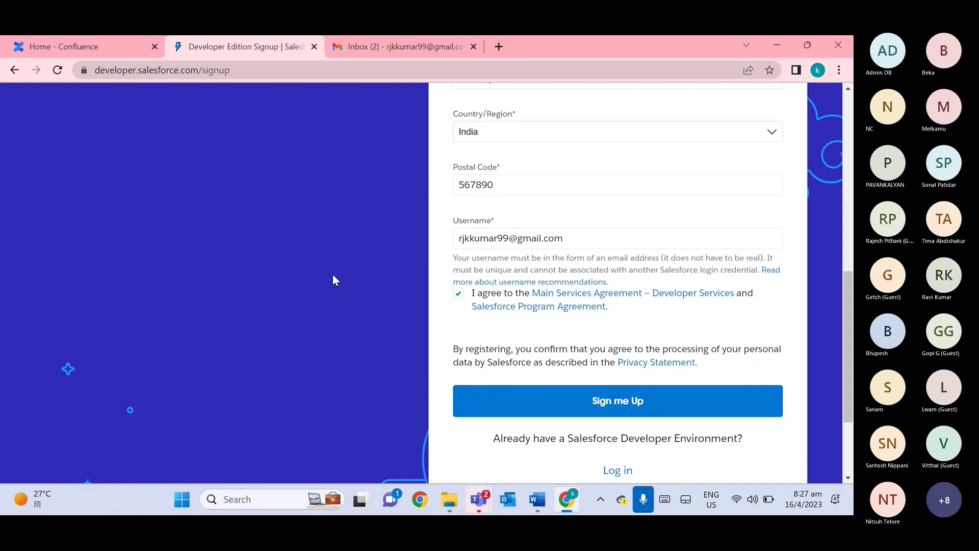
pyautogui.scroll(10, 325, 243)
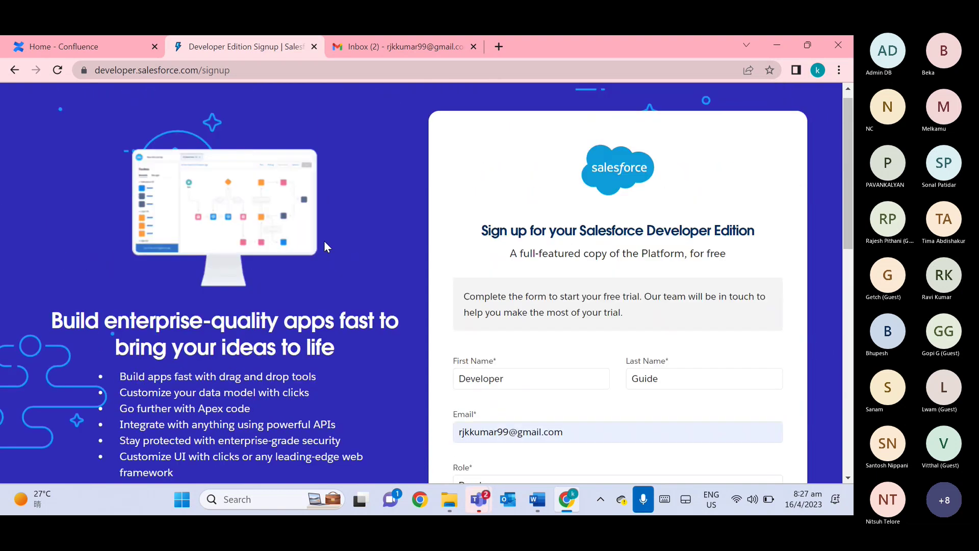
pyautogui.scroll(-2, 325, 243)
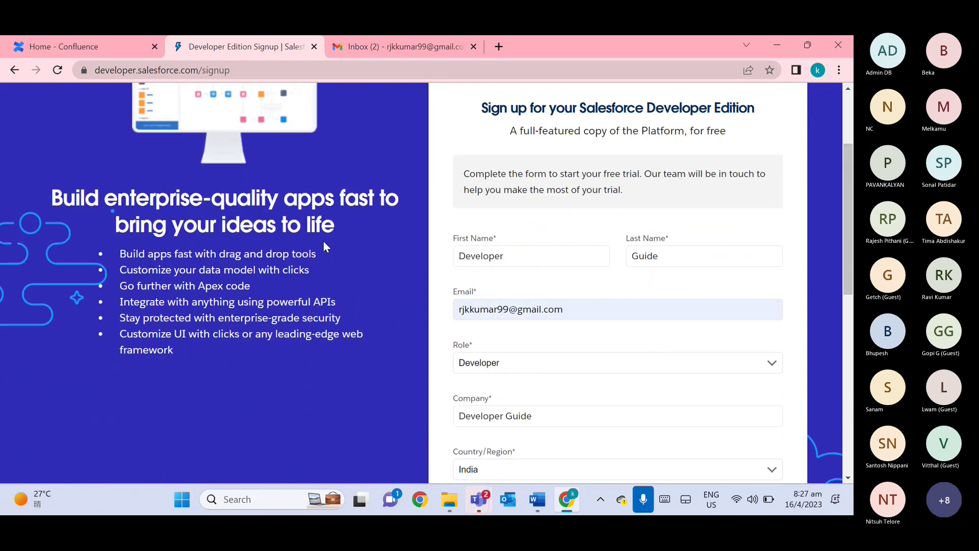
pyautogui.scroll(-6, 324, 243)
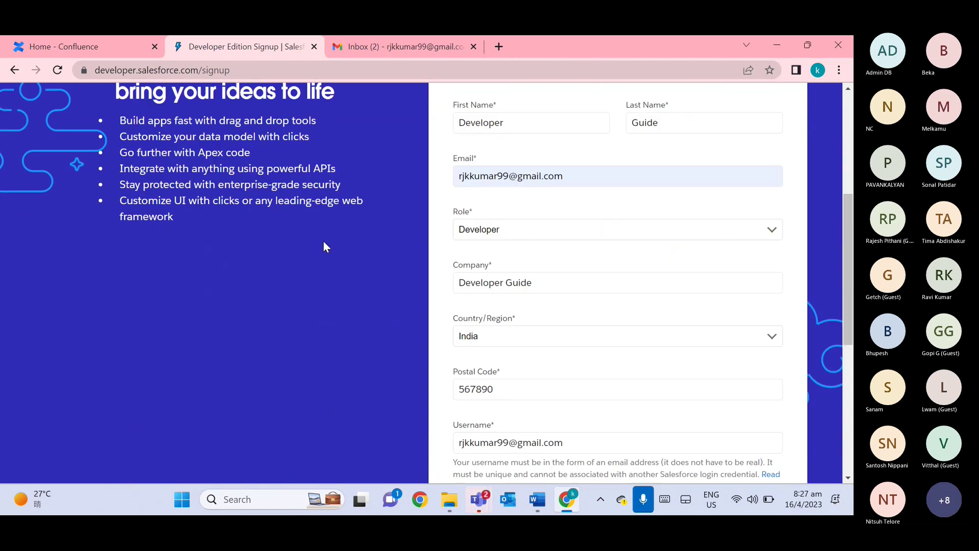
pyautogui.scroll(-1, 326, 247)
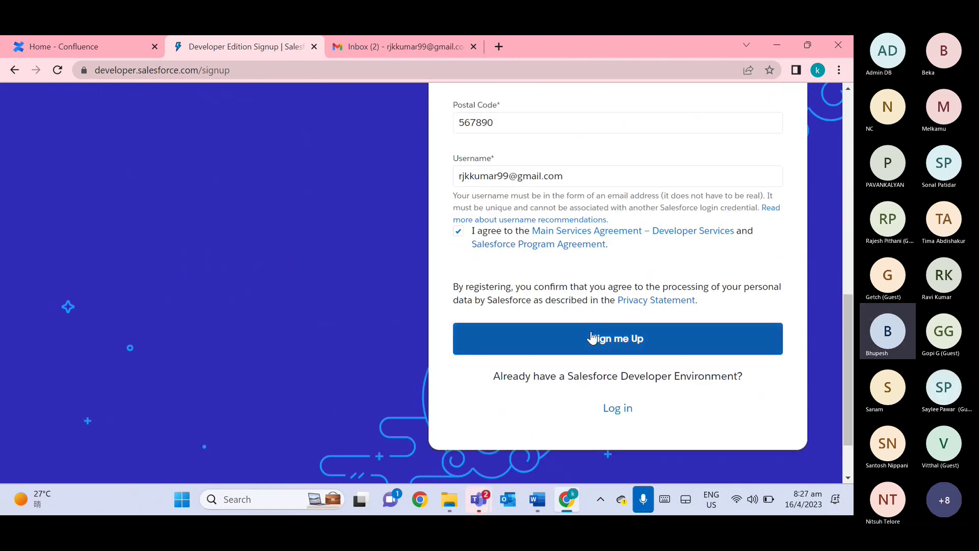
pyautogui.click(614, 339)
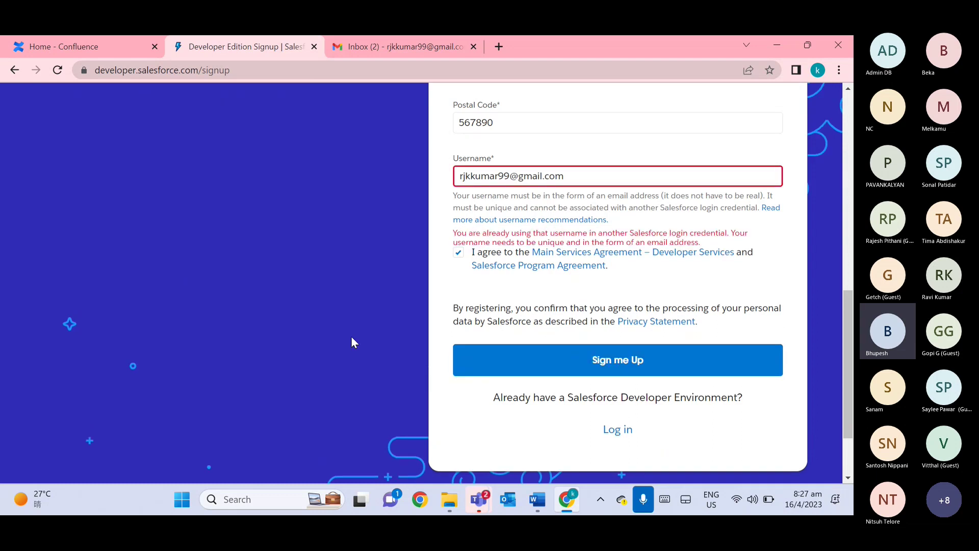
pyautogui.scroll(6, 344, 341)
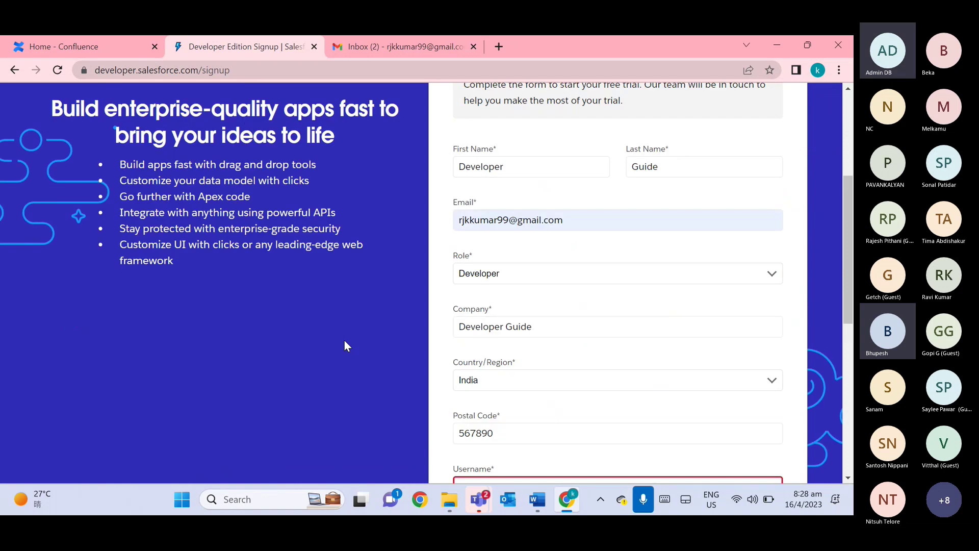
pyautogui.scroll(4, 345, 341)
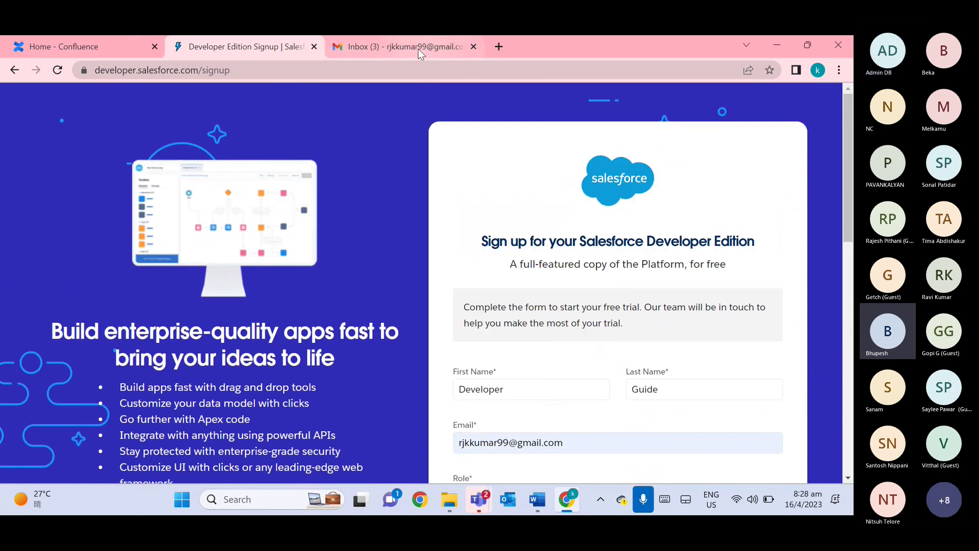
# Open the Salesforce account-issue email in Gmail and follow its signup link to a new tab.
pyautogui.click(418, 49)
pyautogui.click(426, 209)
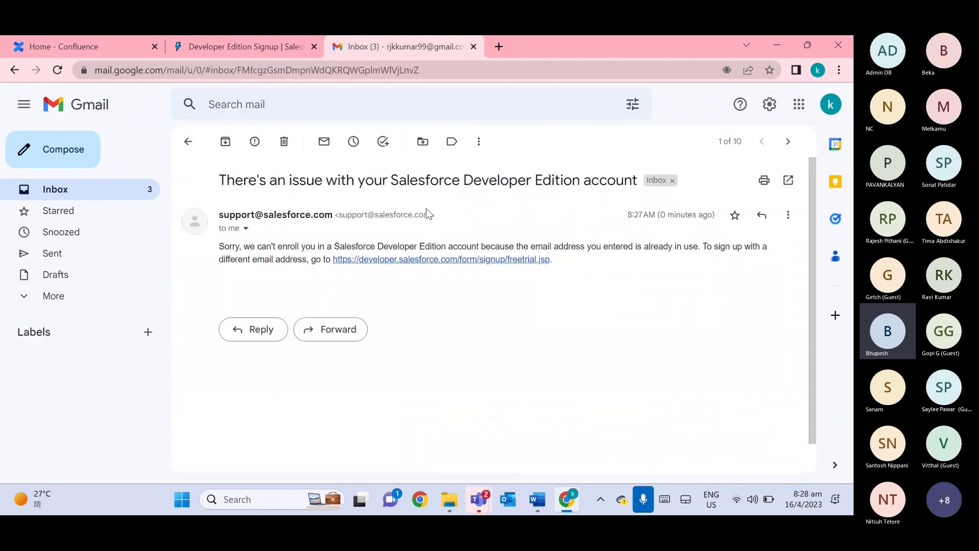
pyautogui.click(421, 260)
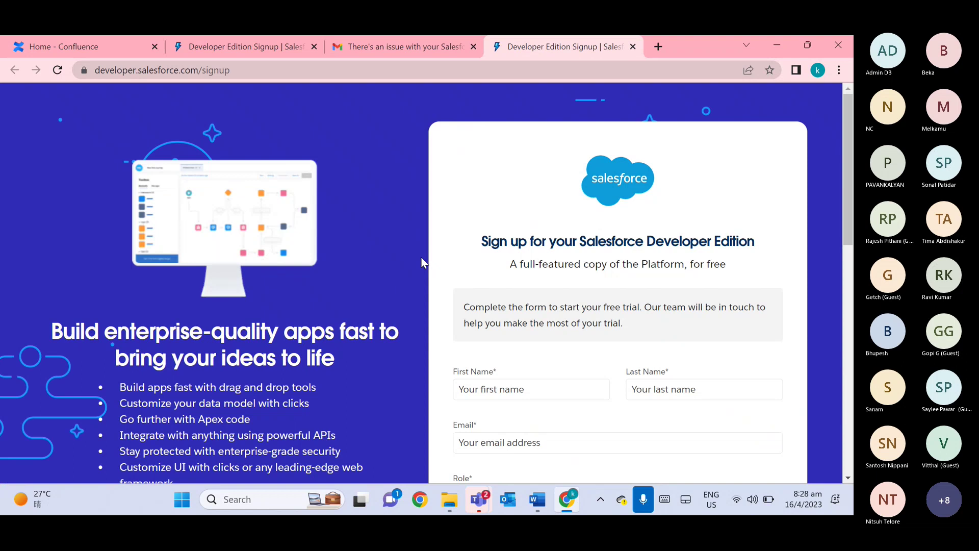
pyautogui.scroll(-10, 422, 258)
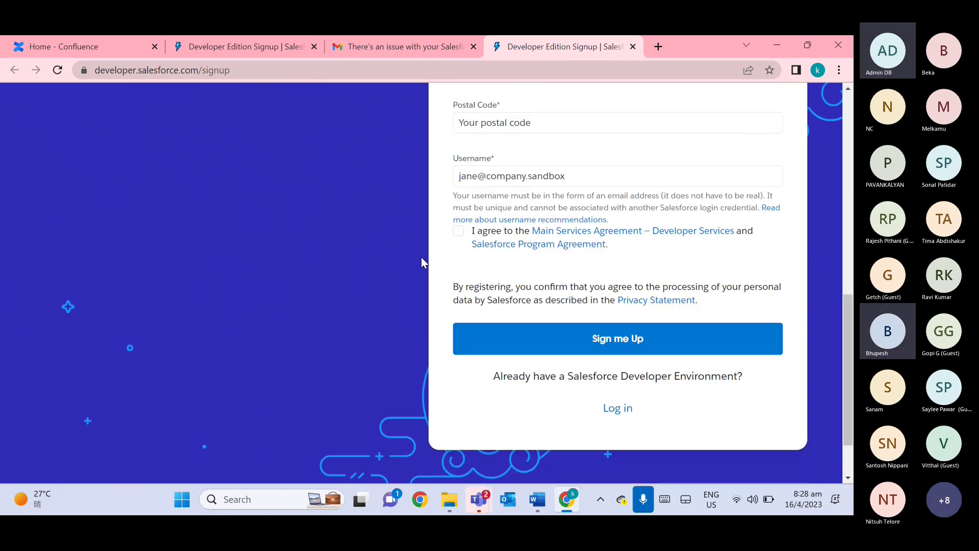
pyautogui.scroll(-2, 422, 260)
pyautogui.scroll(12, 421, 260)
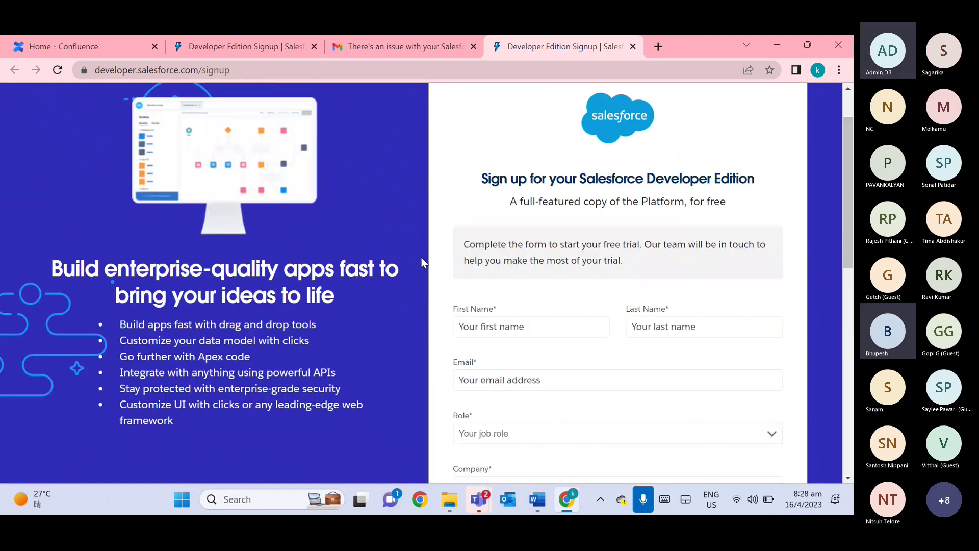
pyautogui.scroll(1, 421, 257)
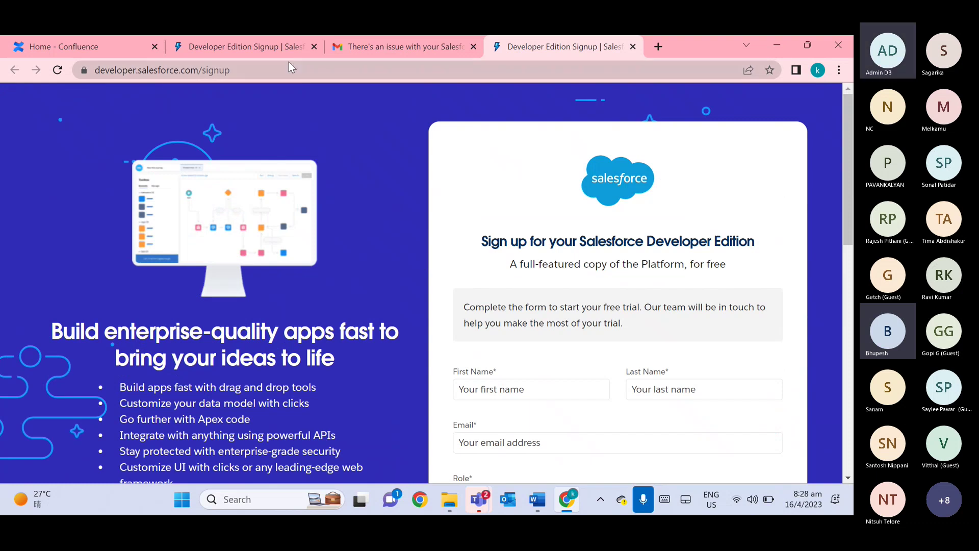
# Return to the original filled signup form and scroll through it.
pyautogui.click(274, 53)
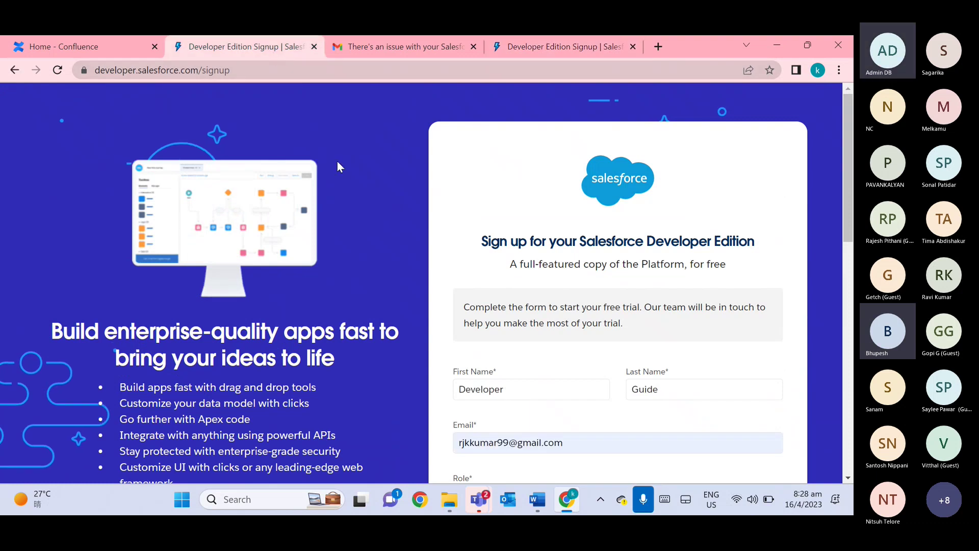
pyautogui.scroll(-8, 380, 256)
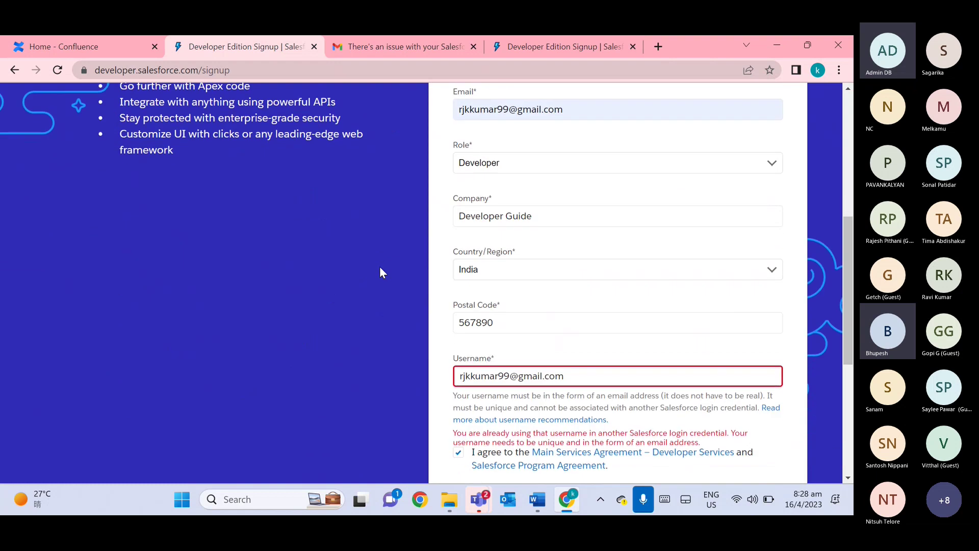
pyautogui.scroll(-1, 379, 266)
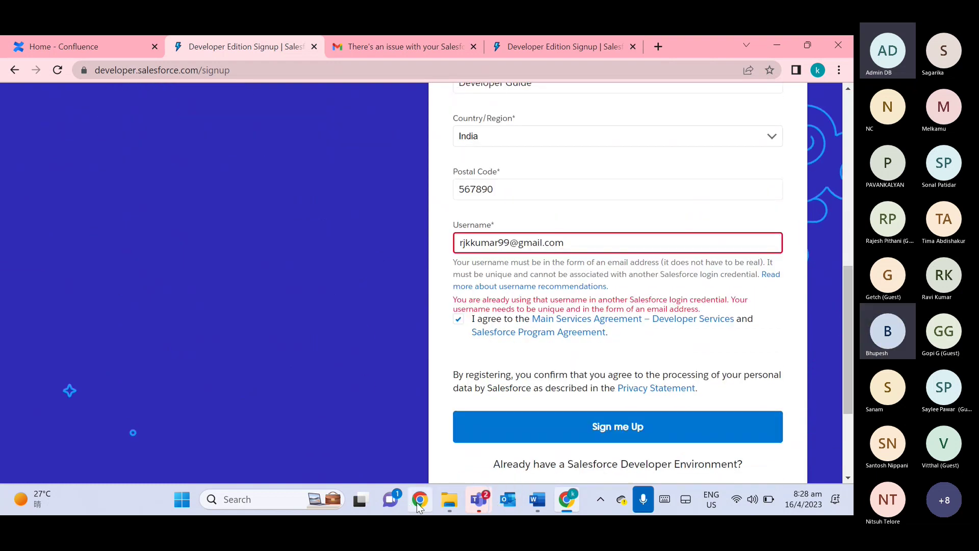
# In the Day 1 meeting chat, post 'try to reconnect. Other can hear me' and 'some issue with your network'.
pyautogui.moveTo(475, 501)
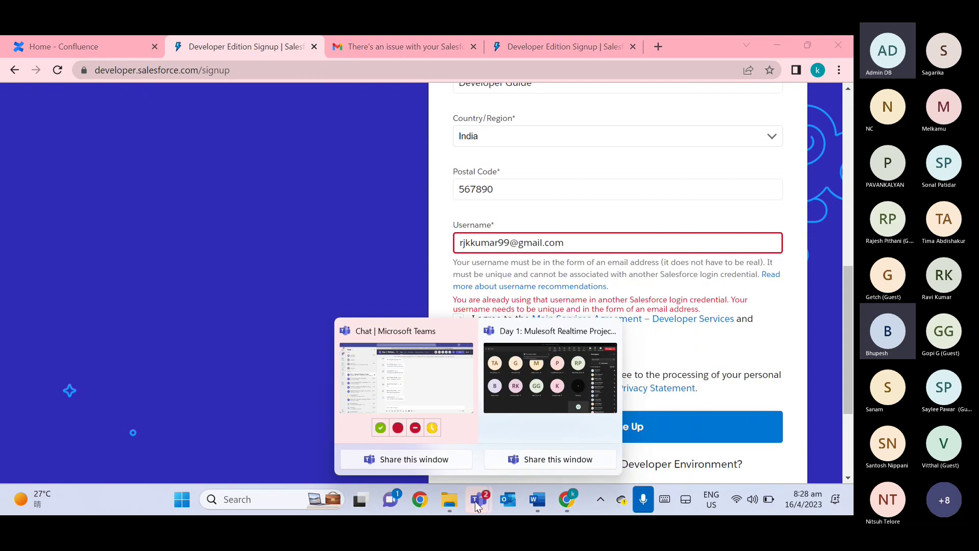
pyautogui.click(500, 399)
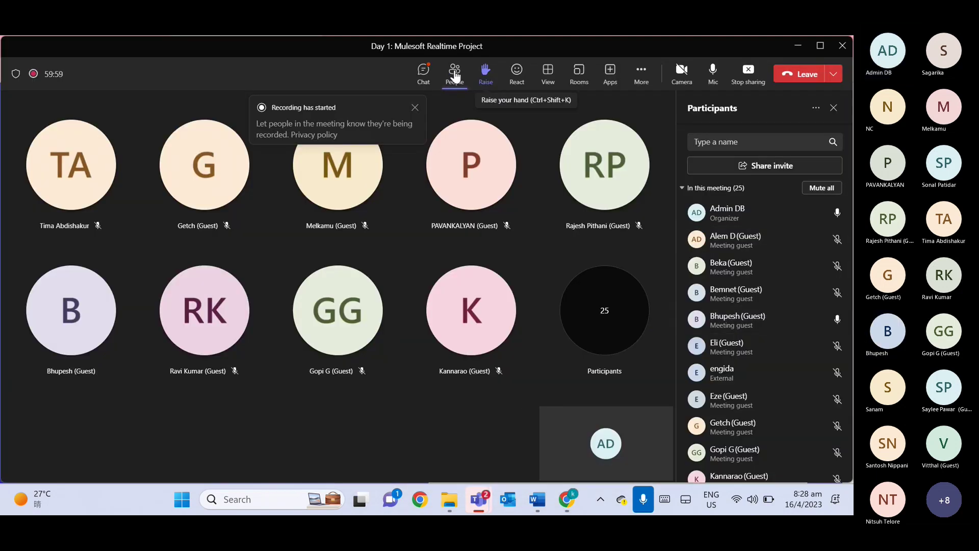
pyautogui.click(437, 76)
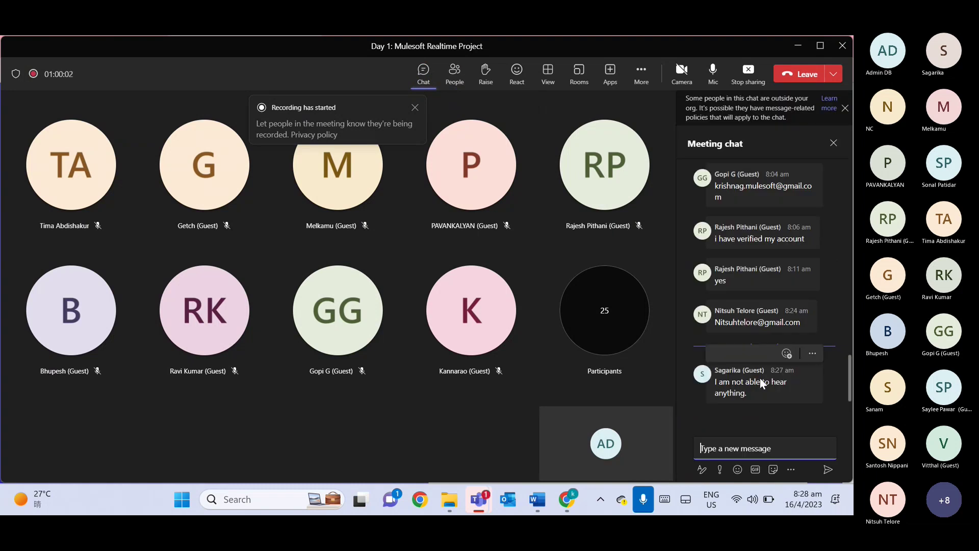
pyautogui.moveTo(764, 400)
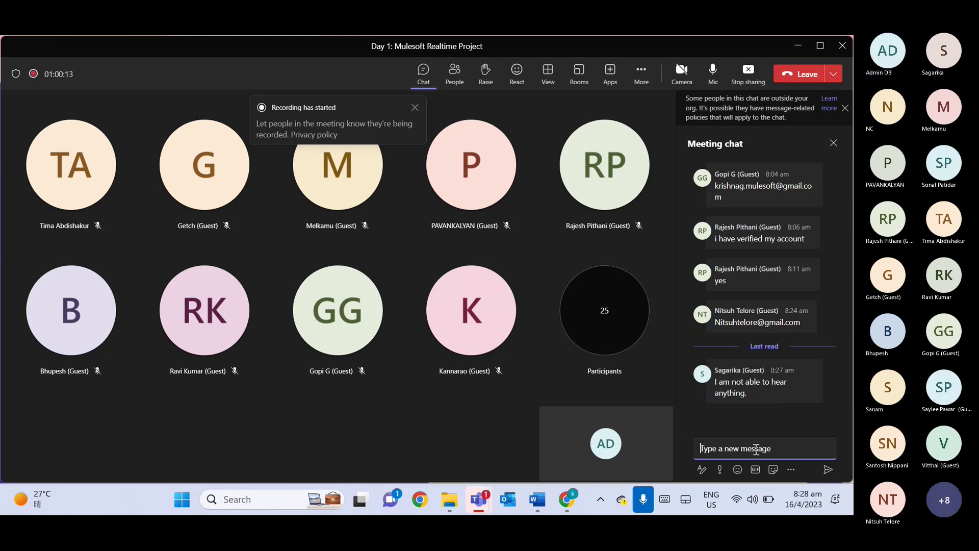
pyautogui.write('try to reconnect')
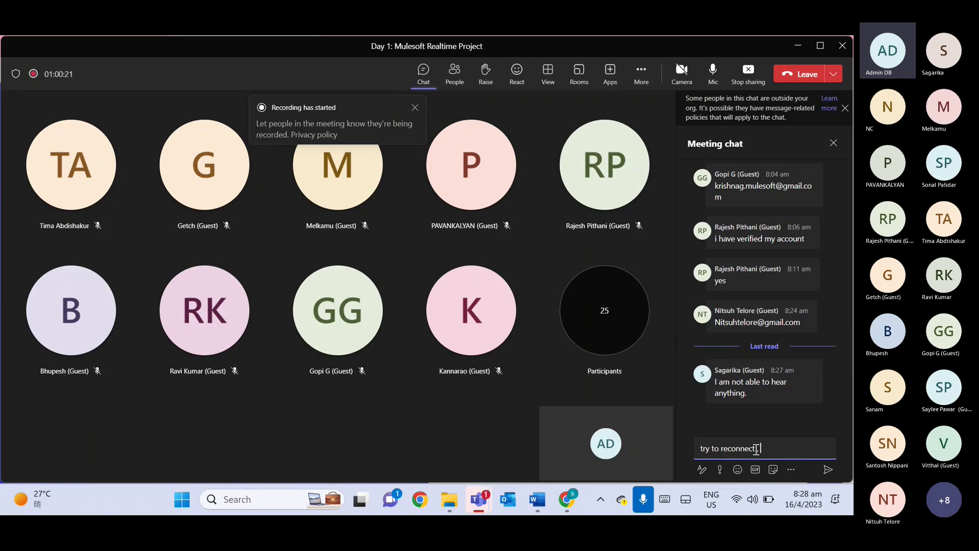
pyautogui.write('. Other can hera')
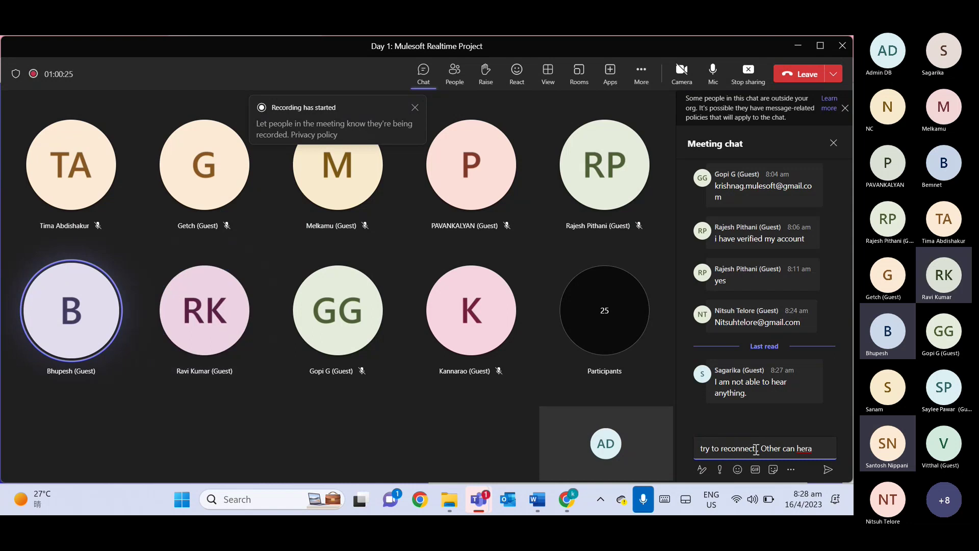
pyautogui.press('BackSpace')
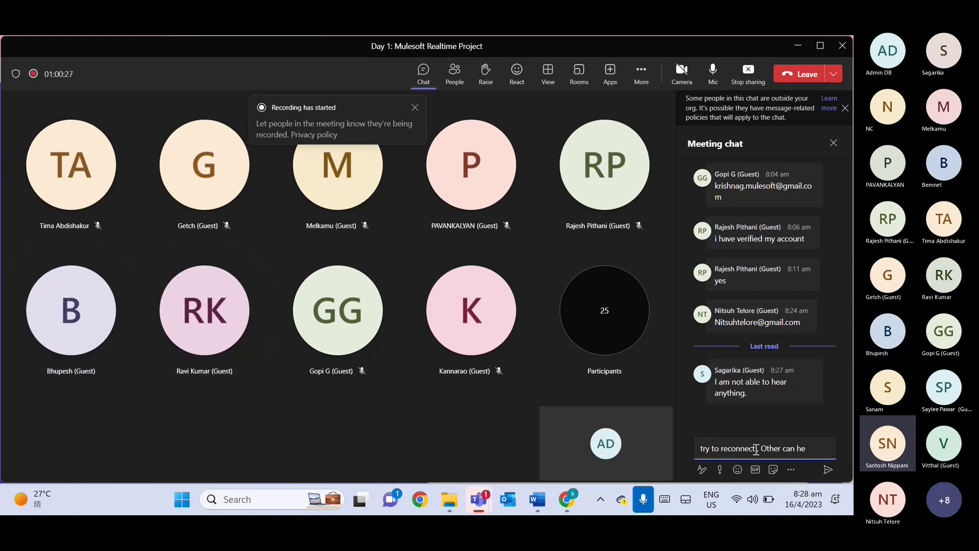
pyautogui.write('ar me')
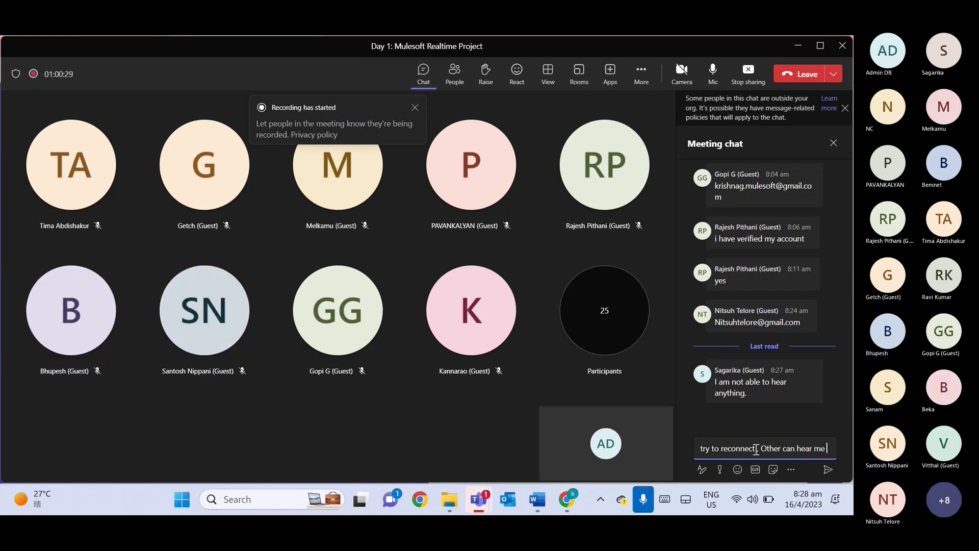
pyautogui.press('Return')
pyautogui.write('so')
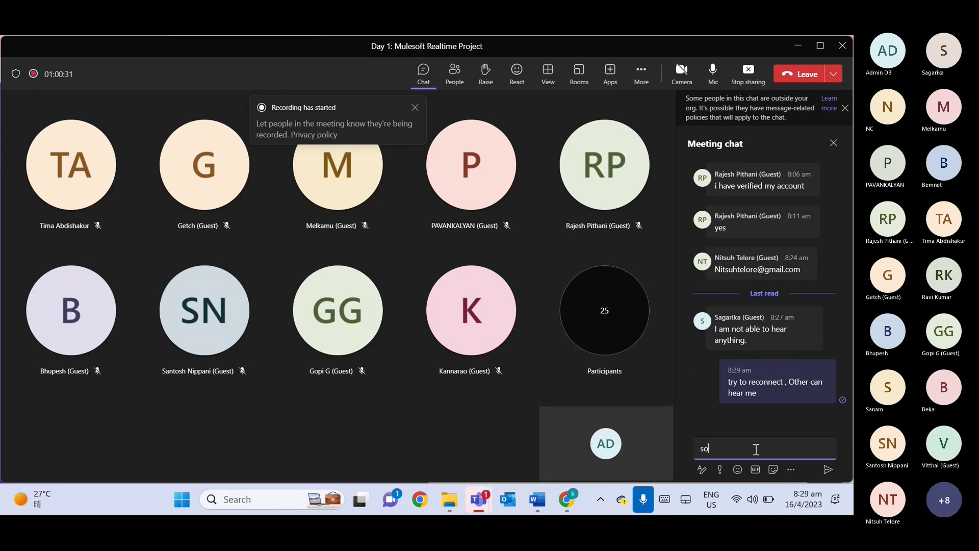
pyautogui.write('me issue with your network')
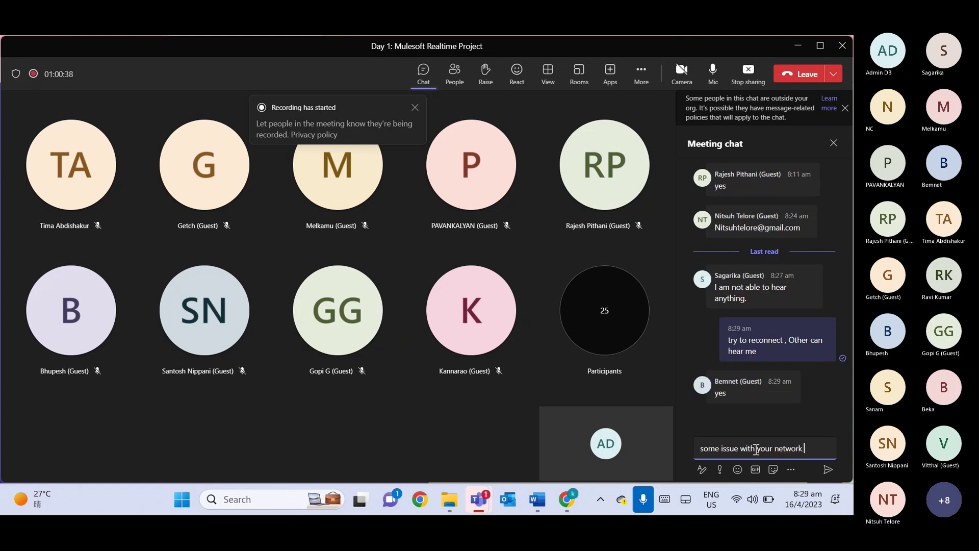
pyautogui.press('Return')
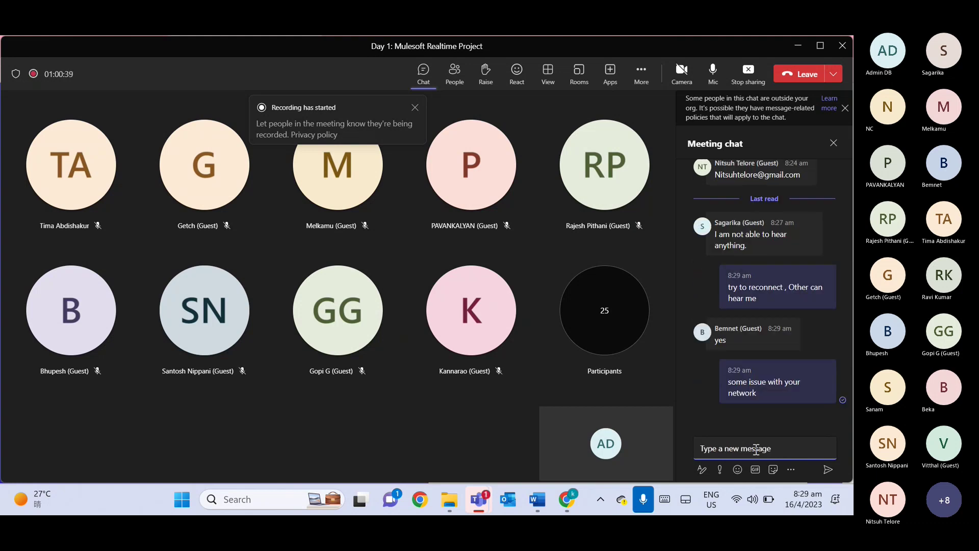
# Scroll up the meeting chat and select a participant's posted e-mail address.
pyautogui.scroll(5, 753, 321)
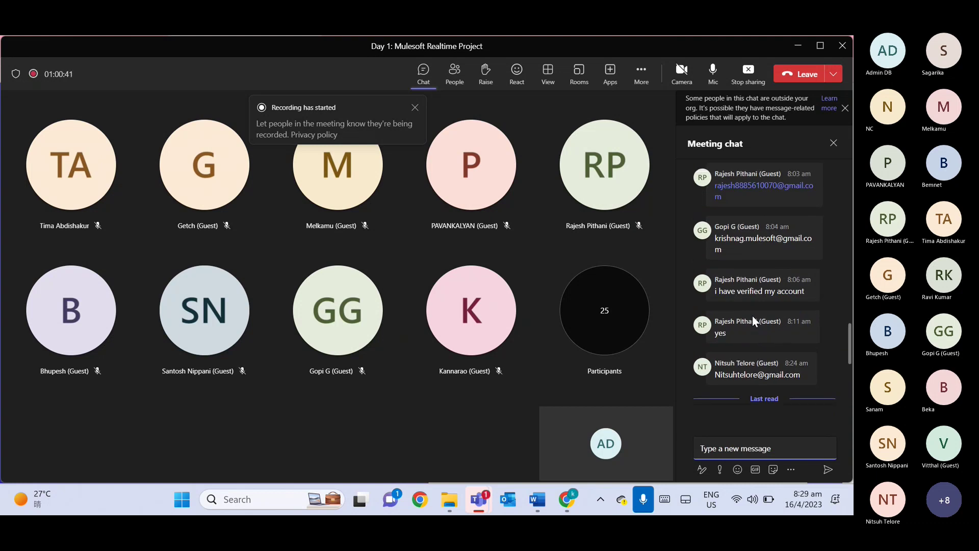
pyautogui.scroll(5, 752, 315)
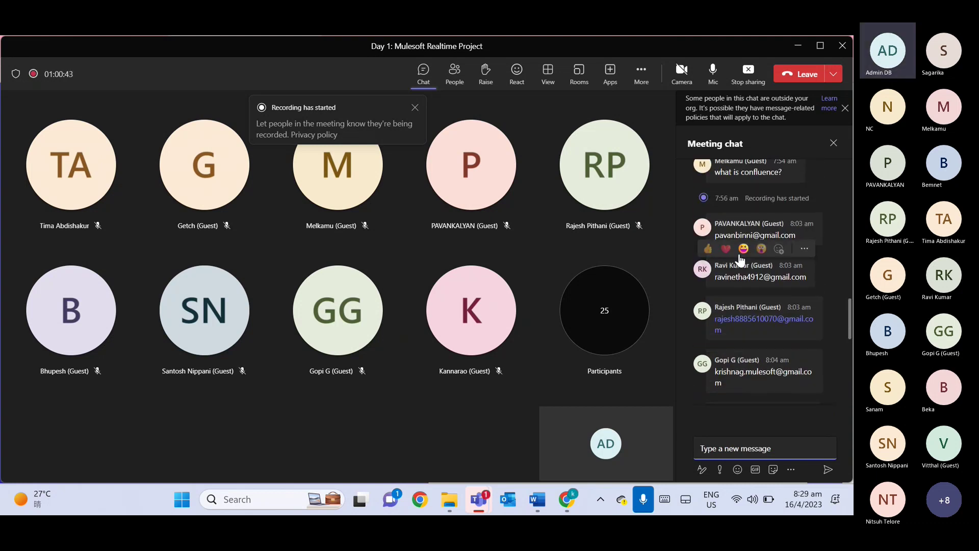
pyautogui.moveTo(768, 325)
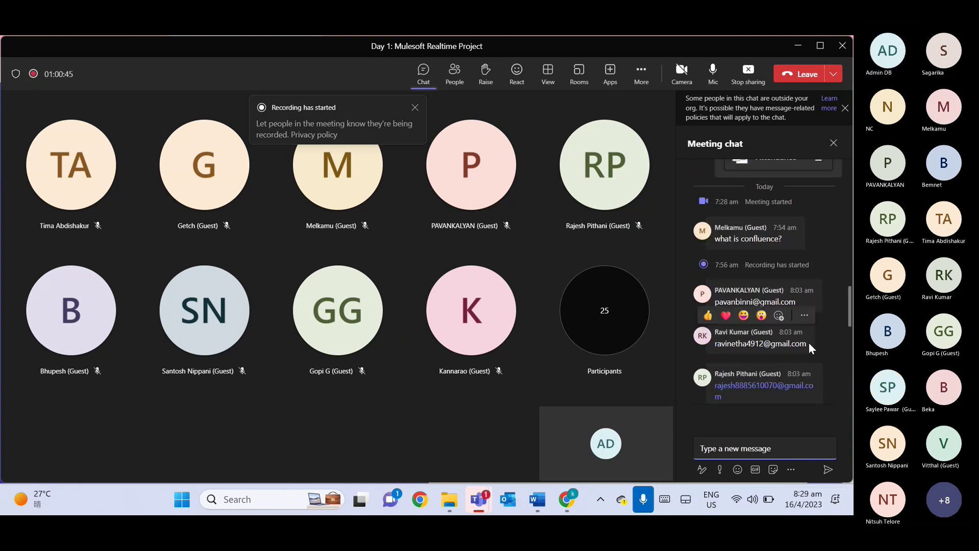
pyautogui.moveTo(809, 343); pyautogui.dragTo(714, 346)
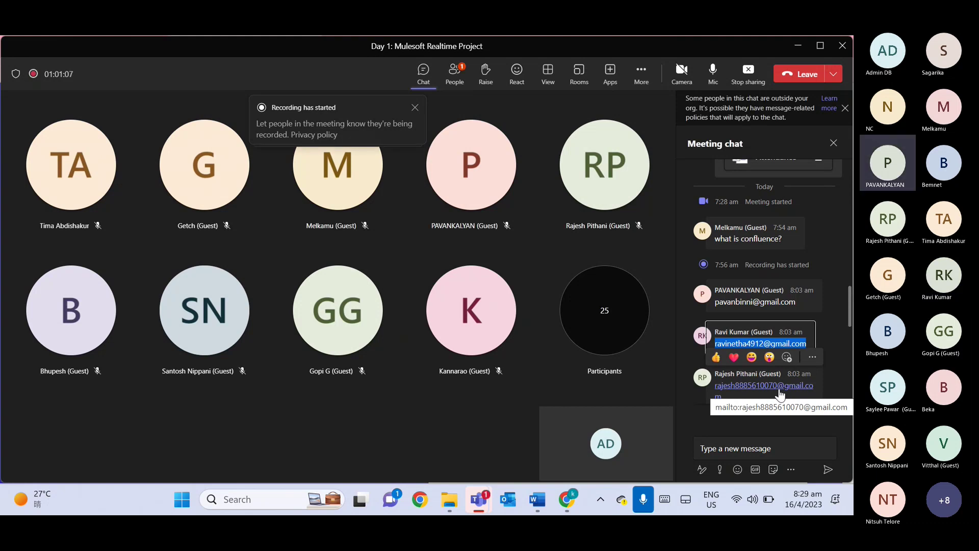
# Admit the guest waiting in the lobby from the participants list.
pyautogui.click(454, 74)
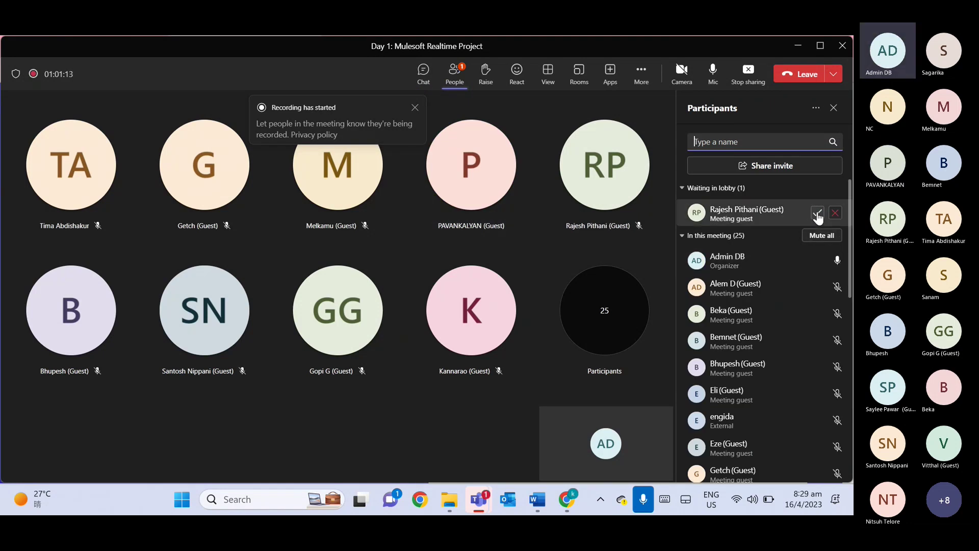
pyautogui.click(817, 213)
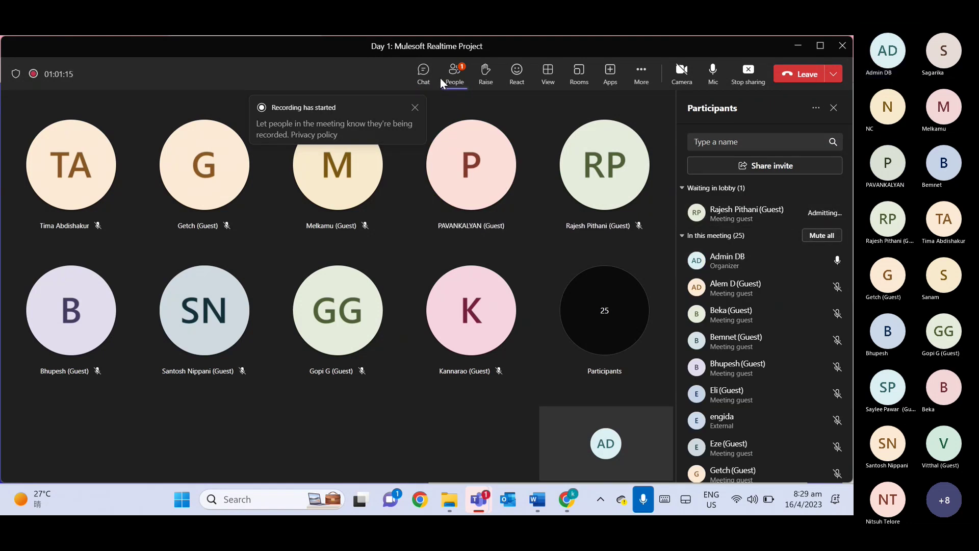
pyautogui.click(455, 74)
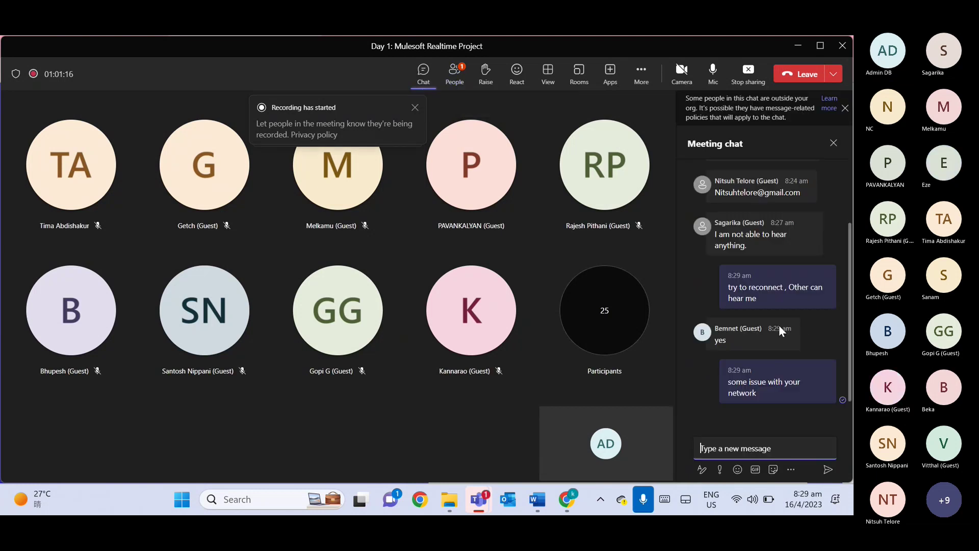
# Reselect the participant's e-mail address in the chat and return to the signup browser window.
pyautogui.scroll(5, 764, 324)
pyautogui.scroll(-5, 764, 323)
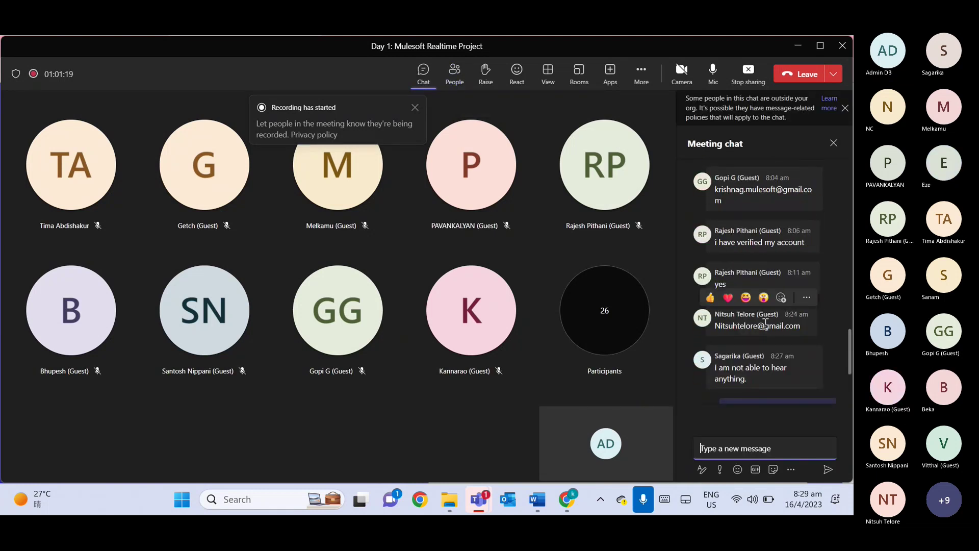
pyautogui.scroll(2, 764, 324)
pyautogui.scroll(-1, 764, 323)
pyautogui.scroll(4, 764, 323)
pyautogui.scroll(2, 764, 306)
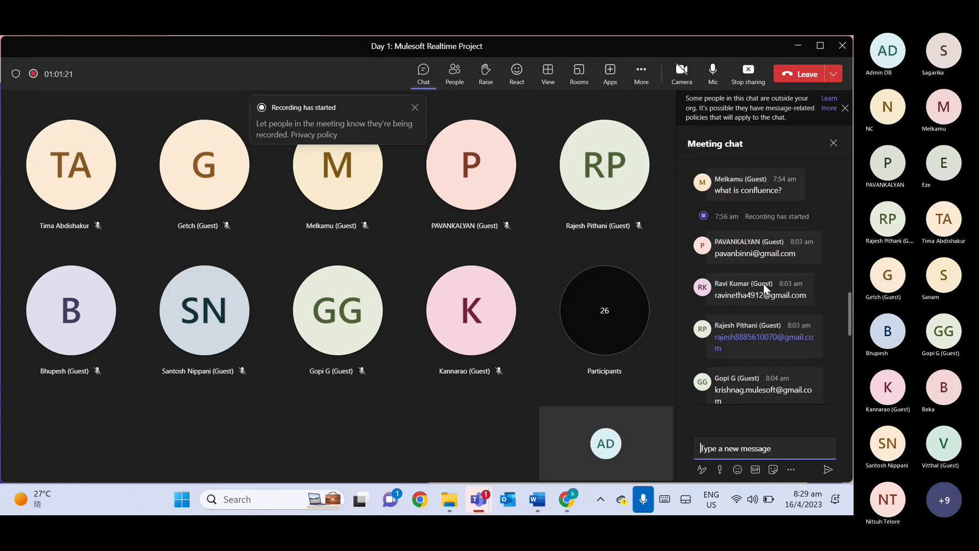
pyautogui.moveTo(806, 256); pyautogui.dragTo(714, 262)
pyautogui.hotkey('ctrl', 'c')
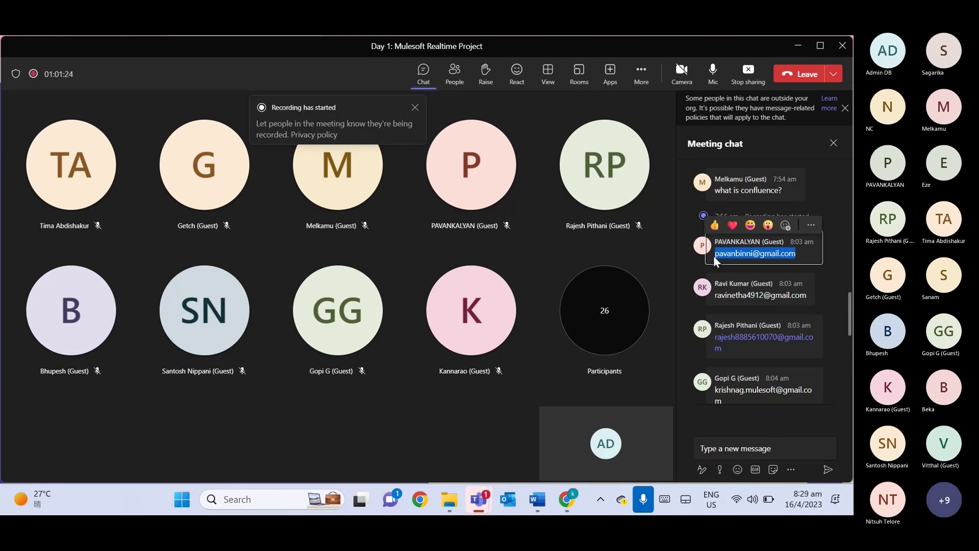
pyautogui.hotkey('alt', 'Tab')
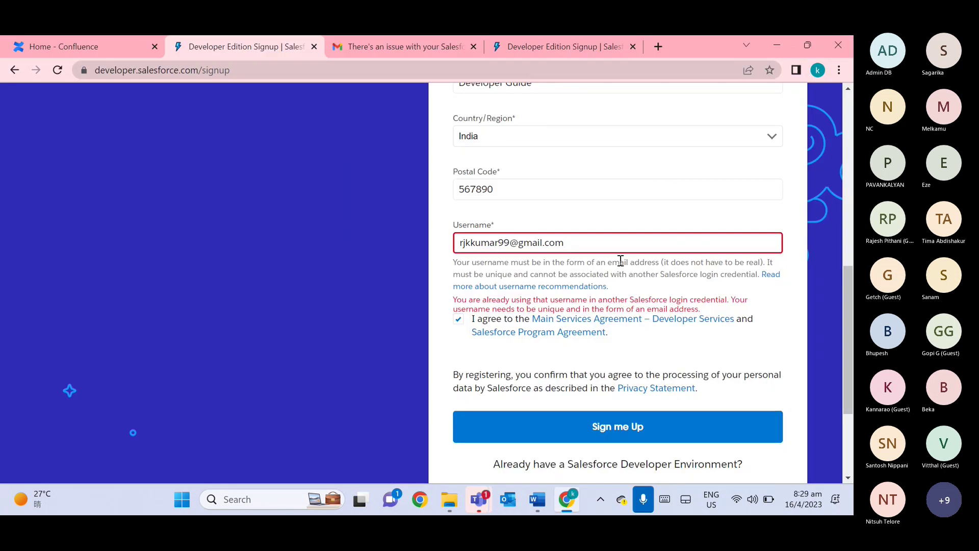
# Paste the copied address over the rejected username, undoing an accidental paste into the Email field.
pyautogui.moveTo(609, 247); pyautogui.dragTo(468, 252)
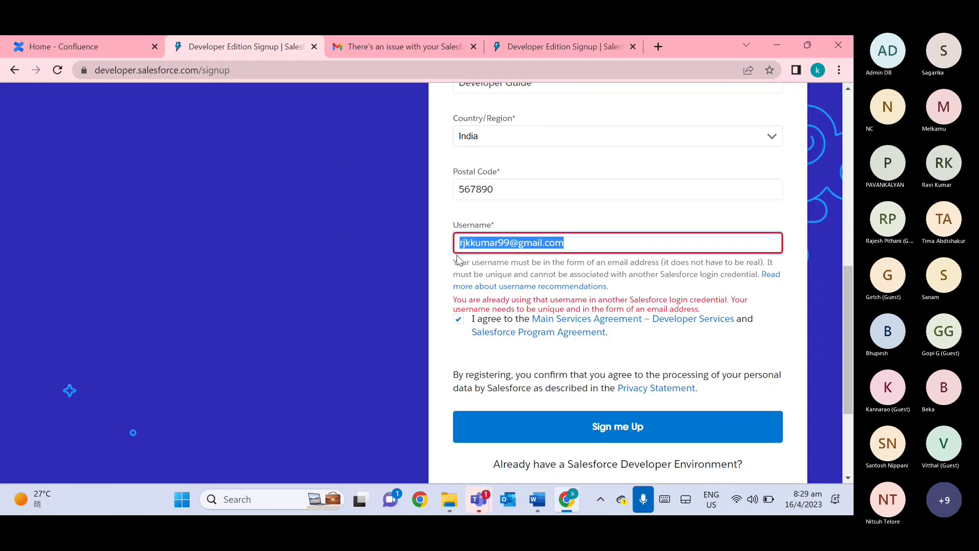
pyautogui.hotkey('ctrl', 'v')
pyautogui.scroll(5, 471, 263)
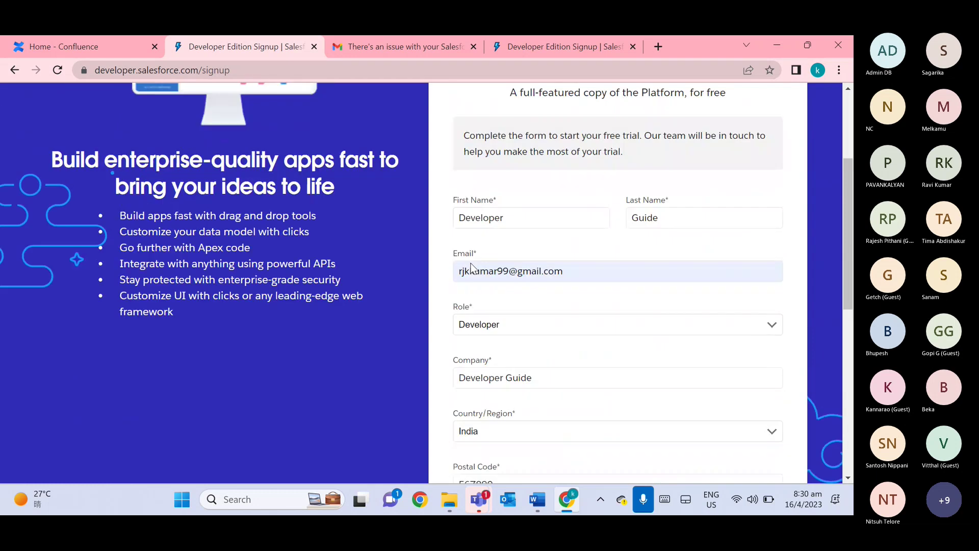
pyautogui.scroll(1, 472, 269)
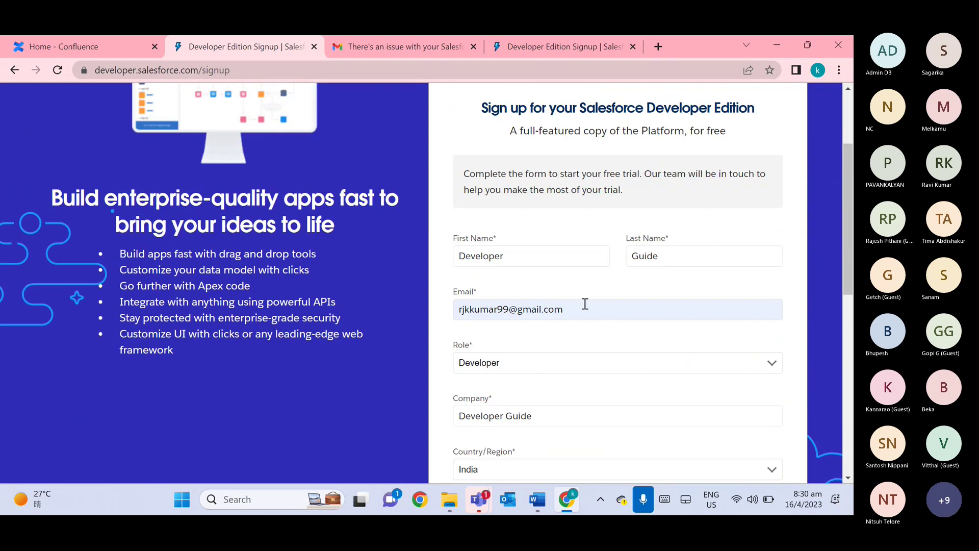
pyautogui.moveTo(585, 304); pyautogui.dragTo(442, 325)
pyautogui.hotkey('ctrl', 'v')
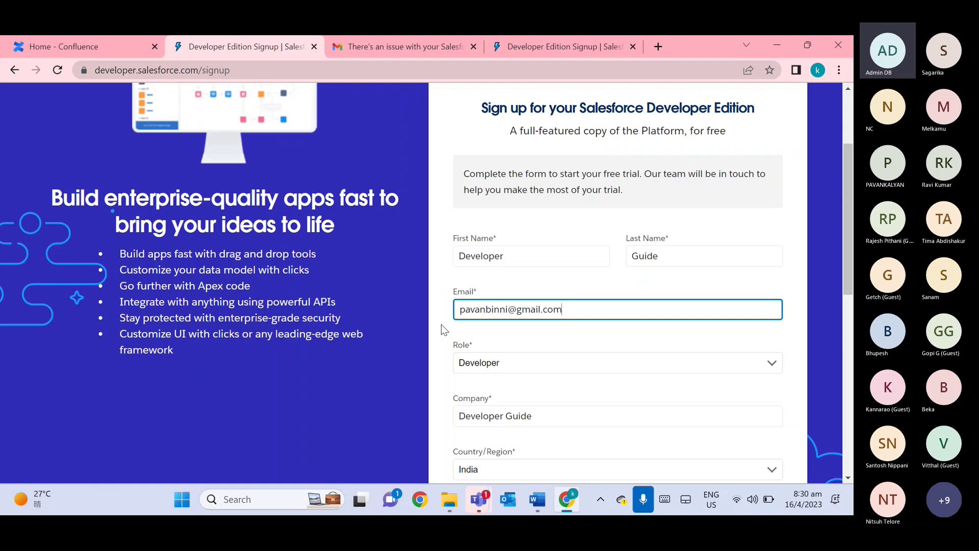
pyautogui.hotkey('ctrl', 'a')
pyautogui.hotkey('ctrl', 'z')
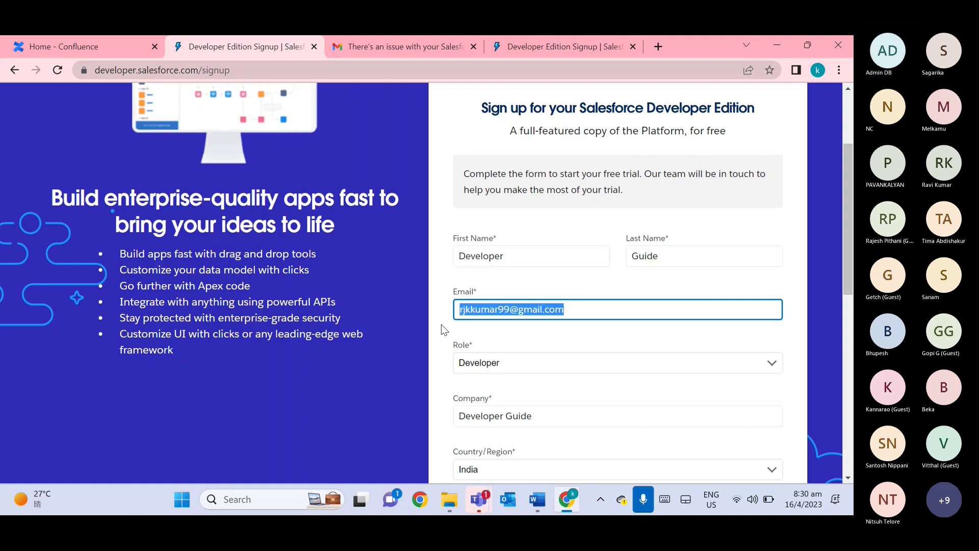
pyautogui.scroll(-1, 569, 325)
pyautogui.scroll(-3, 571, 327)
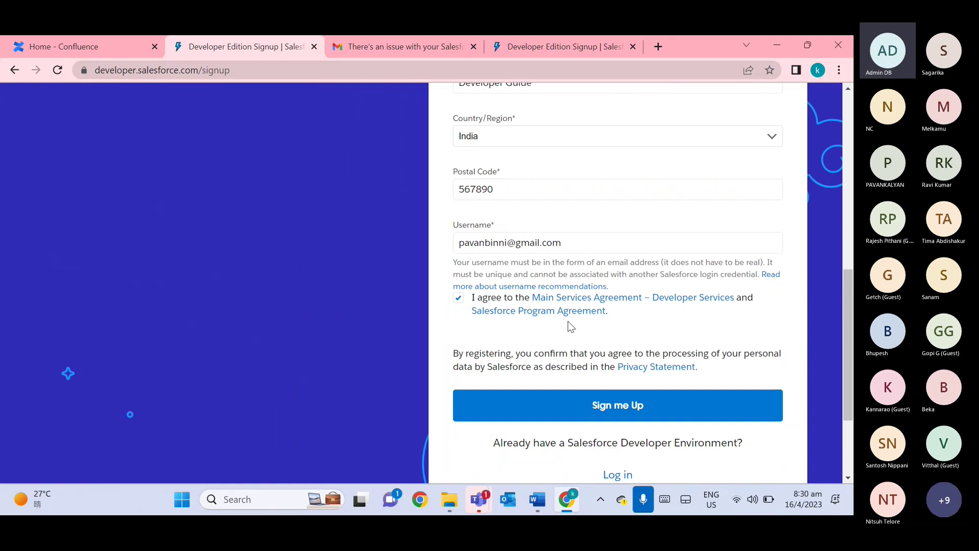
pyautogui.click(527, 241)
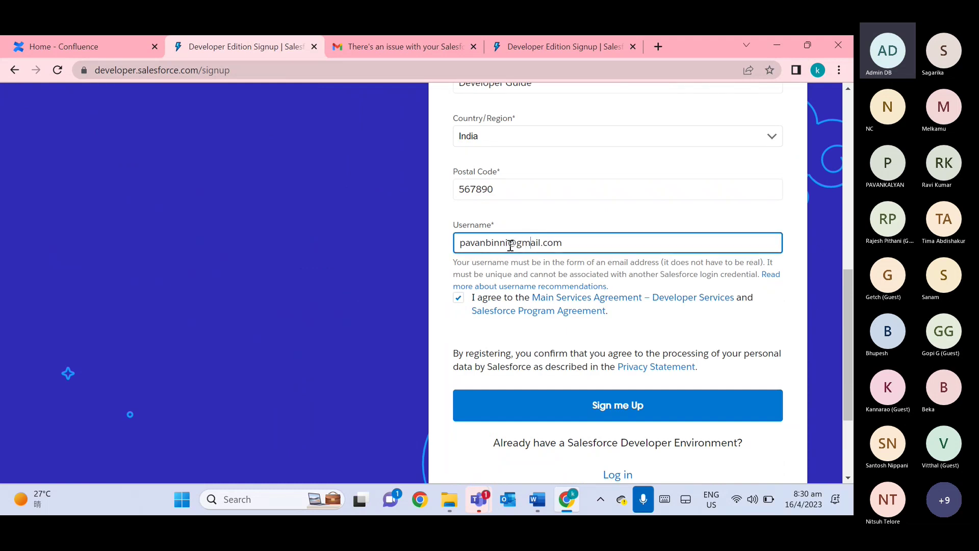
pyautogui.click(508, 243)
pyautogui.write('123')
pyautogui.scroll(4, 594, 342)
pyautogui.scroll(4, 567, 306)
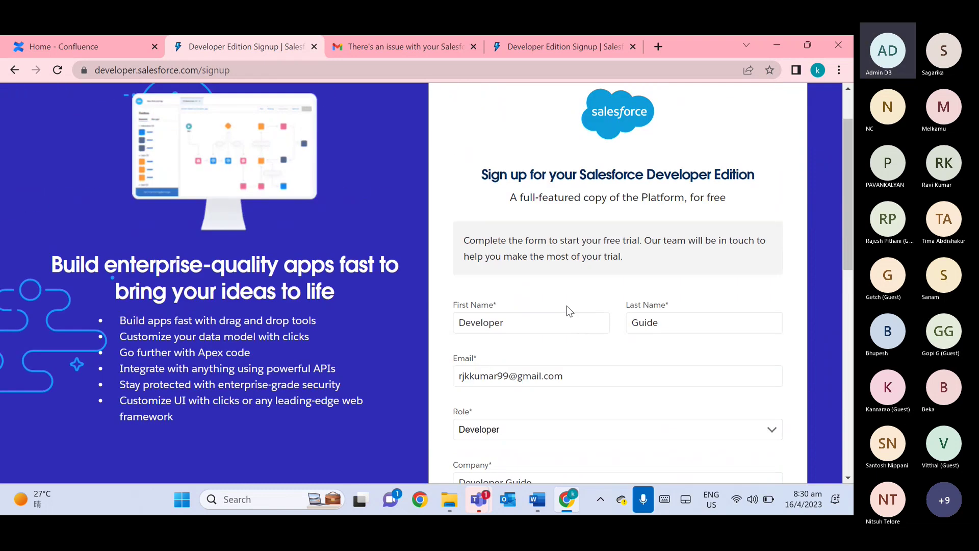
pyautogui.scroll(-1, 574, 378)
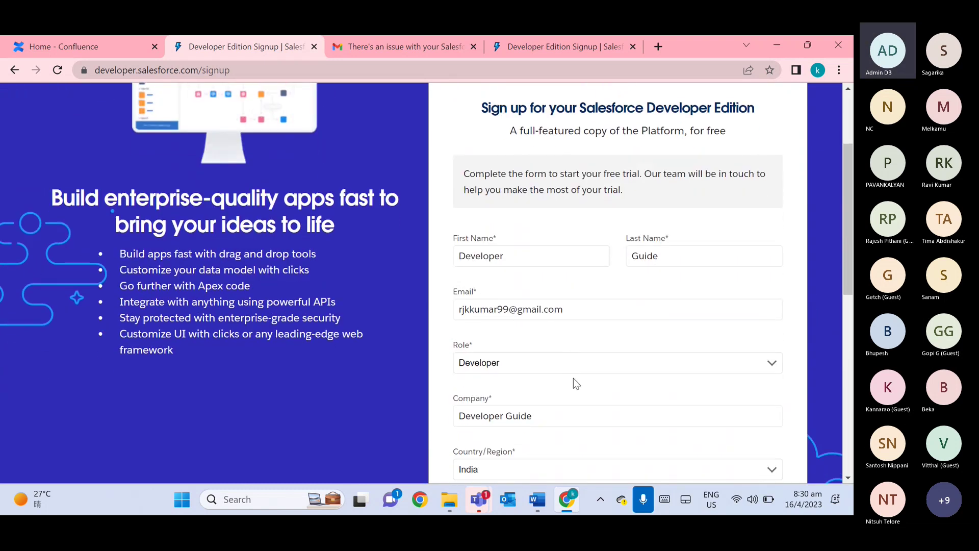
pyautogui.scroll(-5, 574, 378)
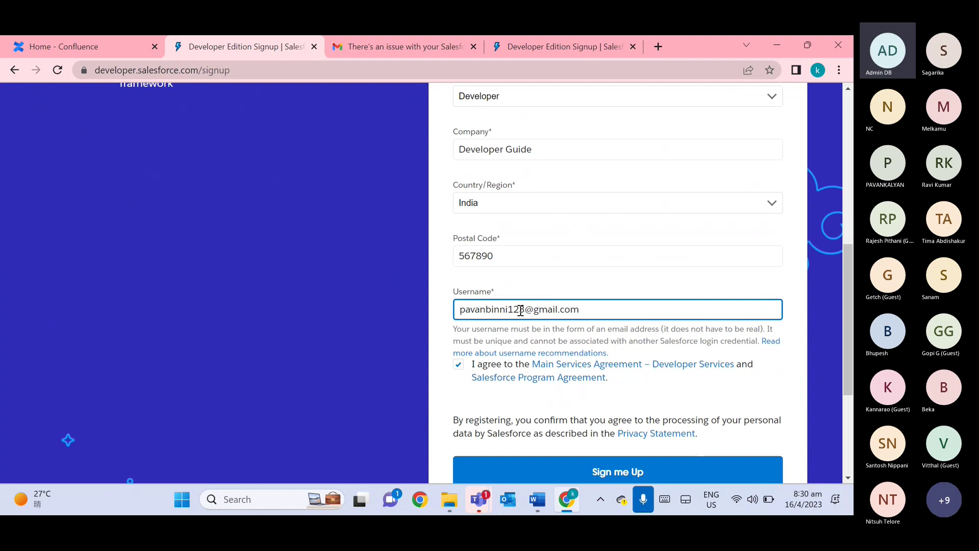
pyautogui.scroll(-1, 584, 325)
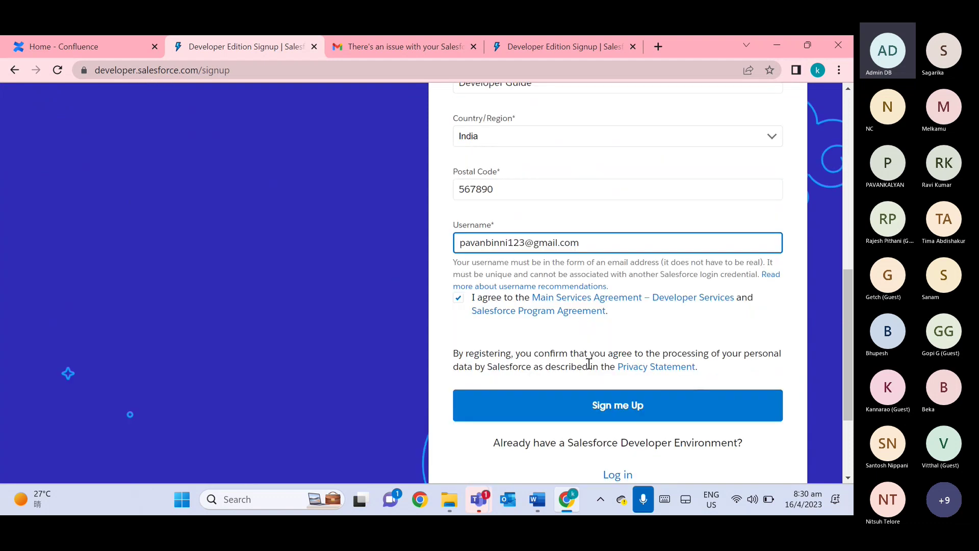
# Submit the completed form with Sign me Up and wait for the confirm-by-email page.
pyautogui.click(603, 407)
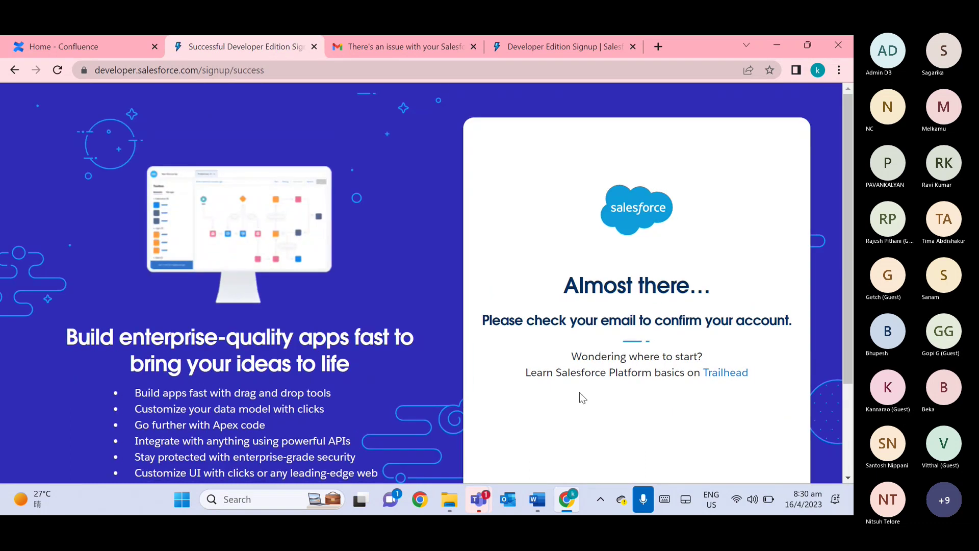
pyautogui.scroll(-3, 579, 393)
pyautogui.scroll(3, 579, 393)
# Open 'Welcome to Salesforce: Verify your account' in the Gmail inbox and click Verify Account.
pyautogui.click(358, 46)
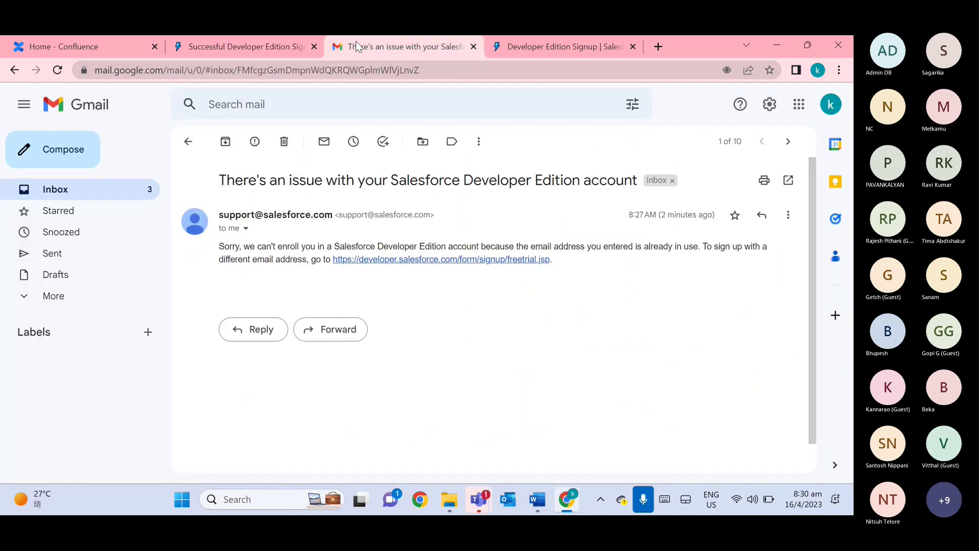
pyautogui.click(189, 142)
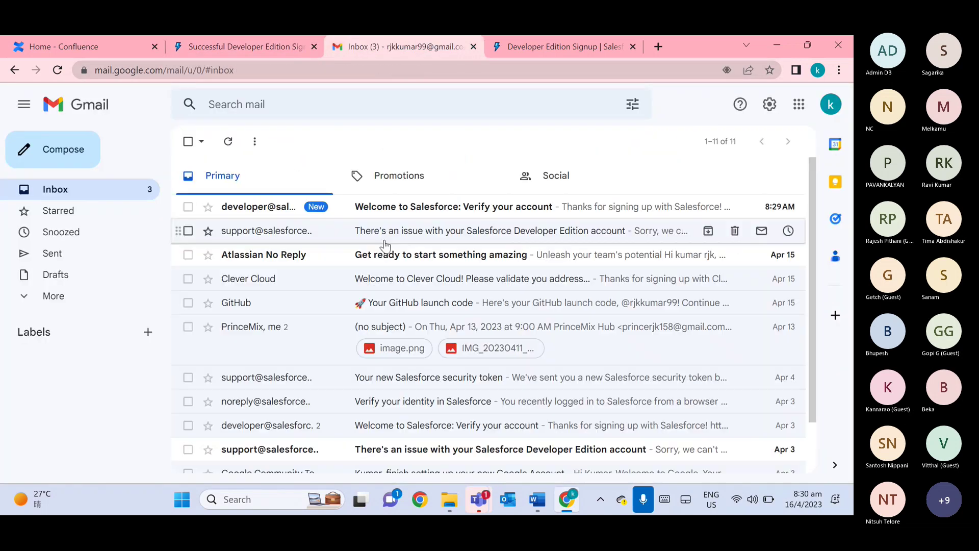
pyautogui.click(426, 213)
pyautogui.scroll(-5, 430, 317)
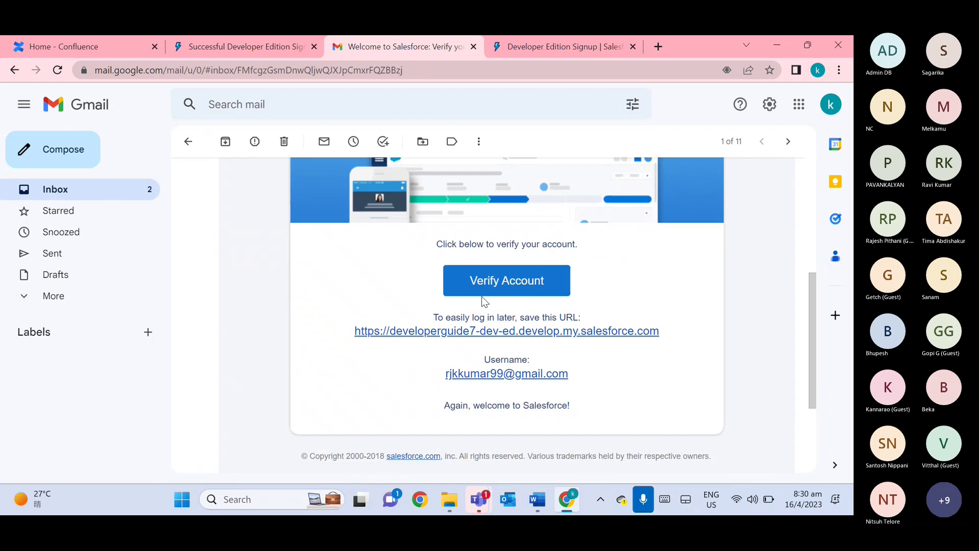
pyautogui.click(484, 289)
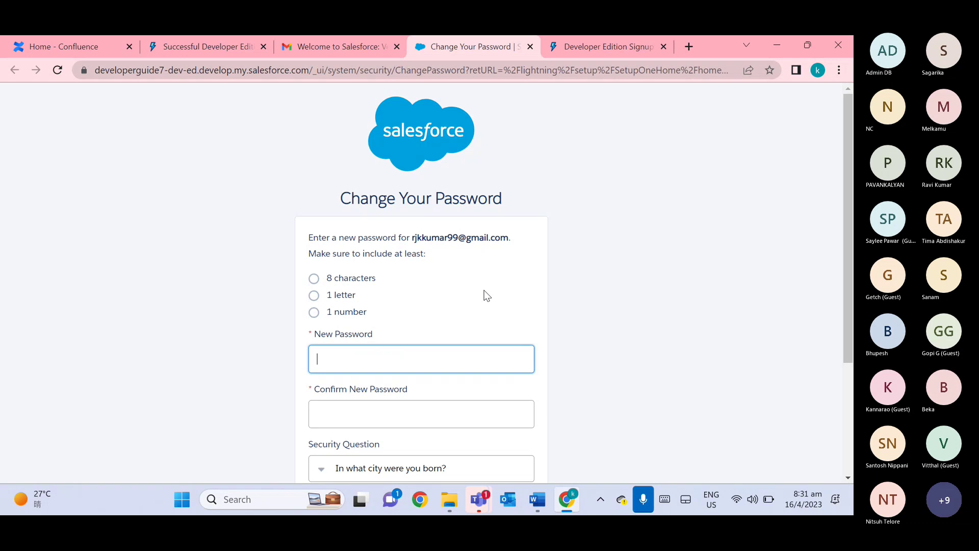
pyautogui.scroll(-1, 475, 293)
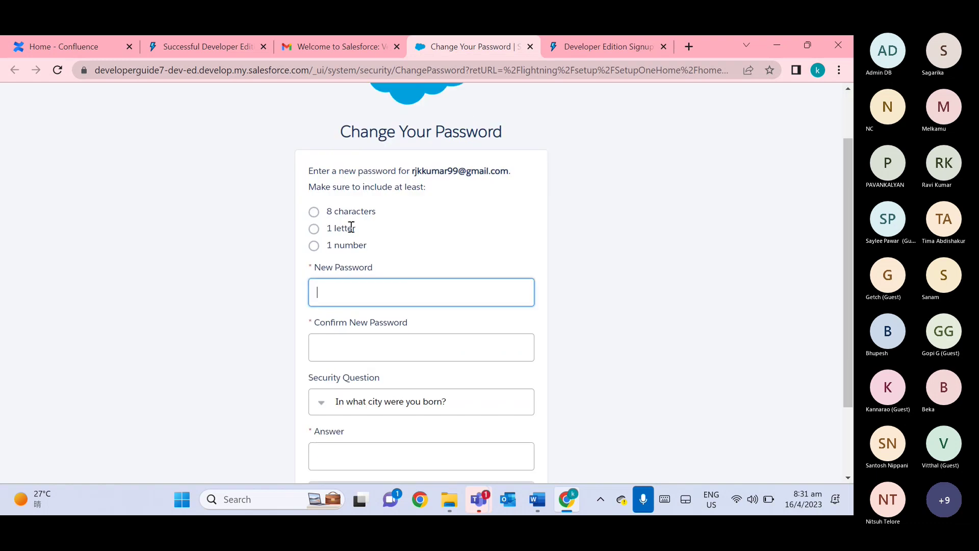
pyautogui.click(359, 298)
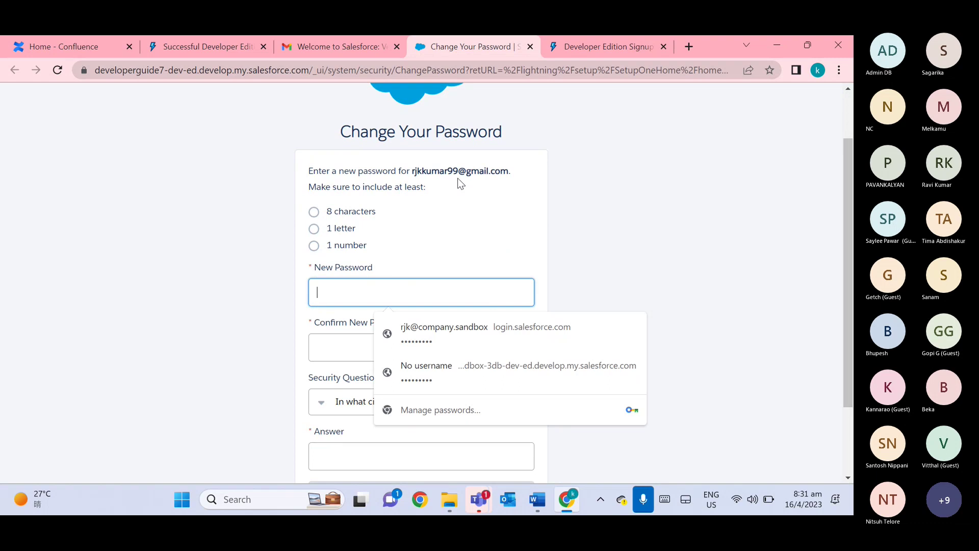
pyautogui.moveTo(458, 171); pyautogui.dragTo(409, 173)
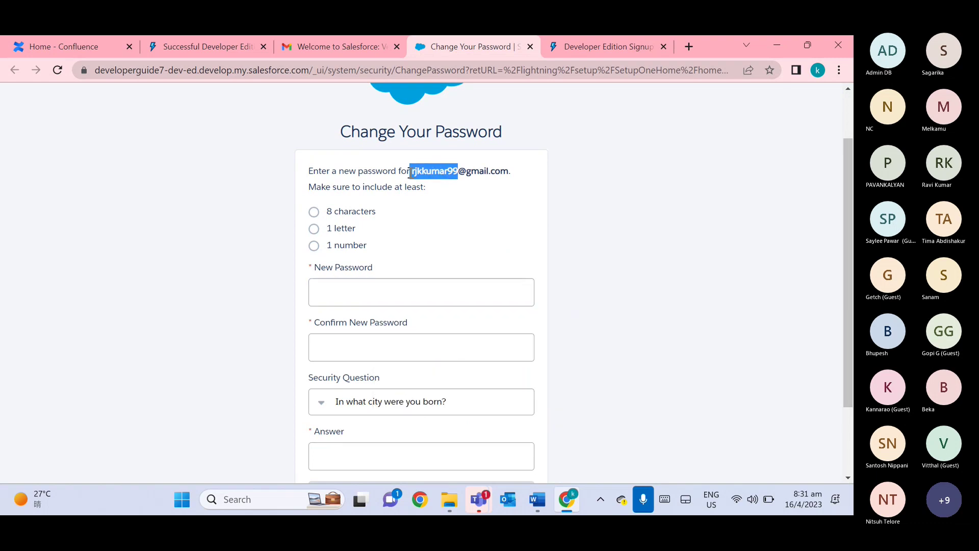
pyautogui.doubleClick(439, 176)
pyautogui.click(411, 284)
pyautogui.hotkey('ctrl', 'v')
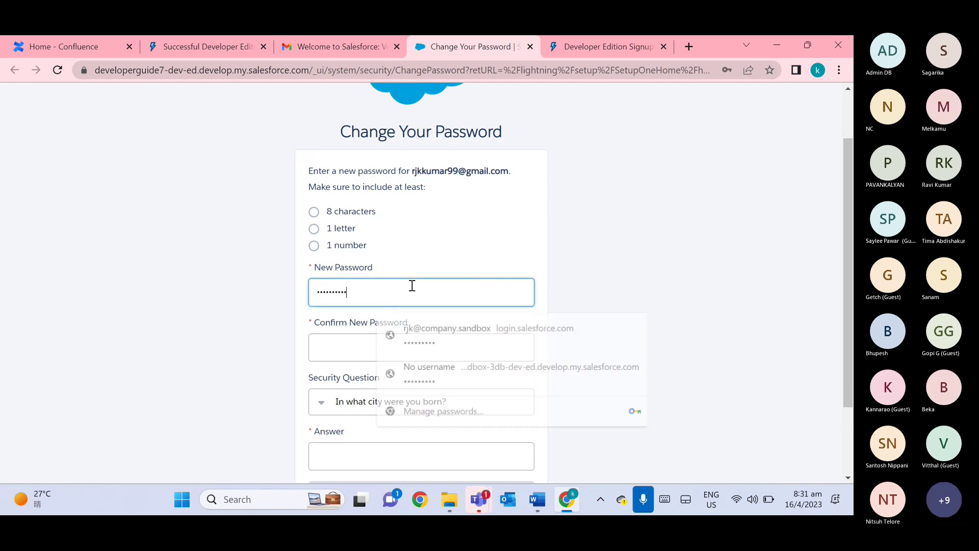
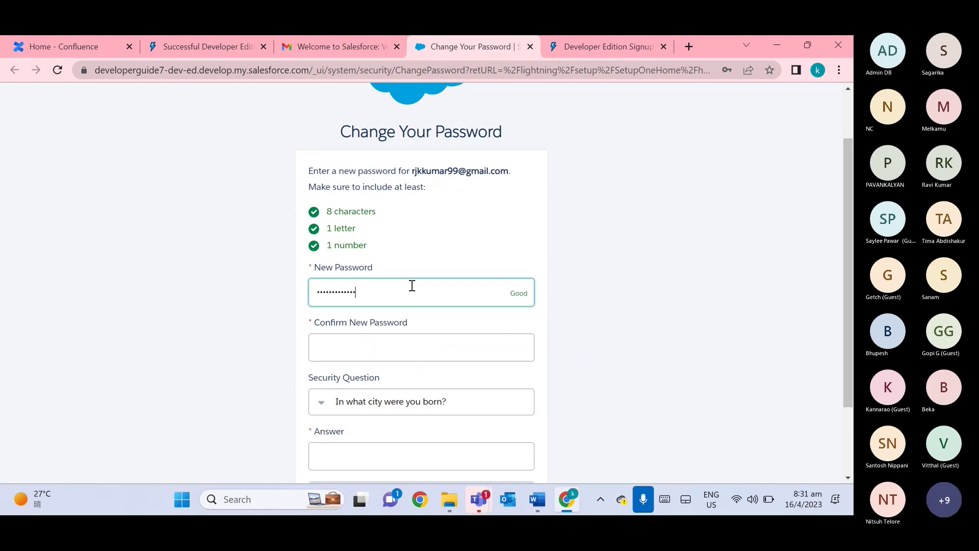
pyautogui.click(397, 348)
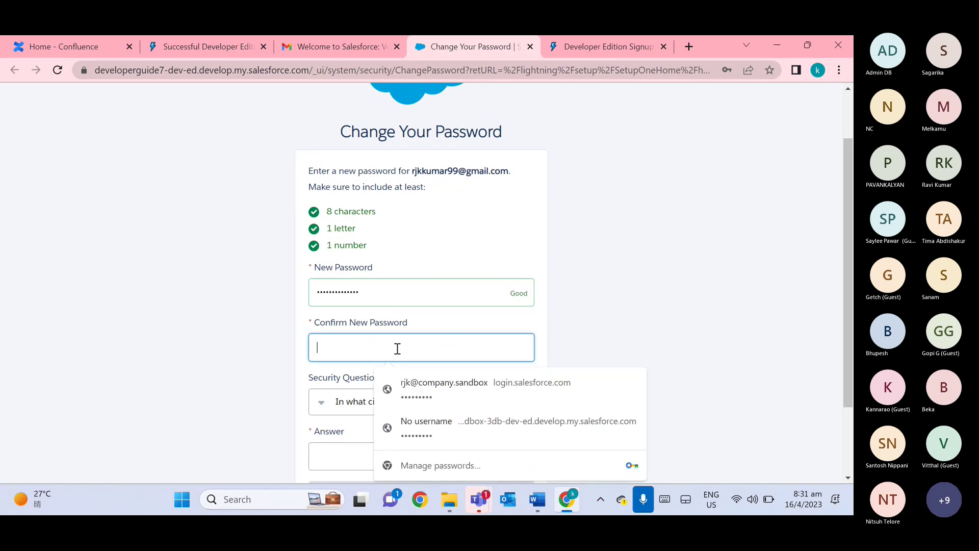
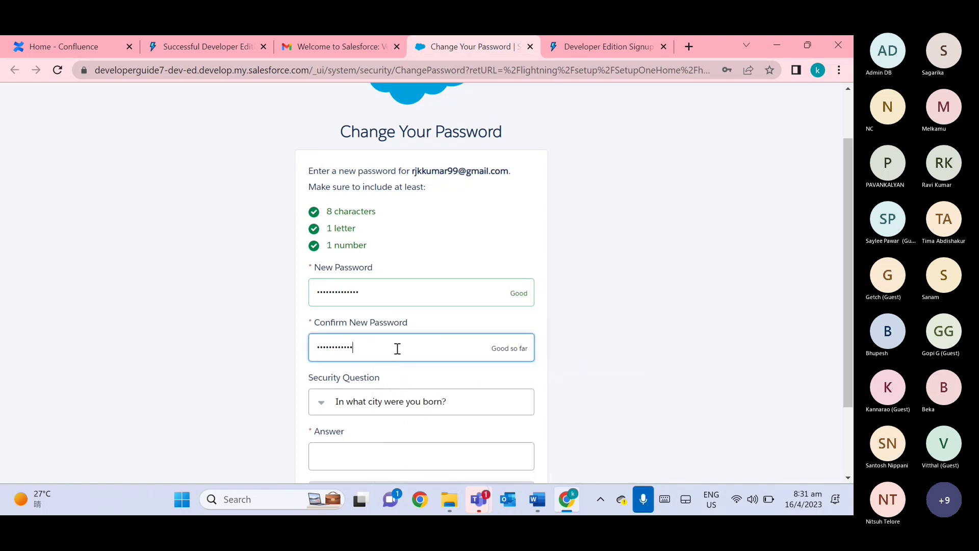
# Keep the city-of-birth security question, type the city as its answer, and submit.
pyautogui.scroll(-1, 397, 349)
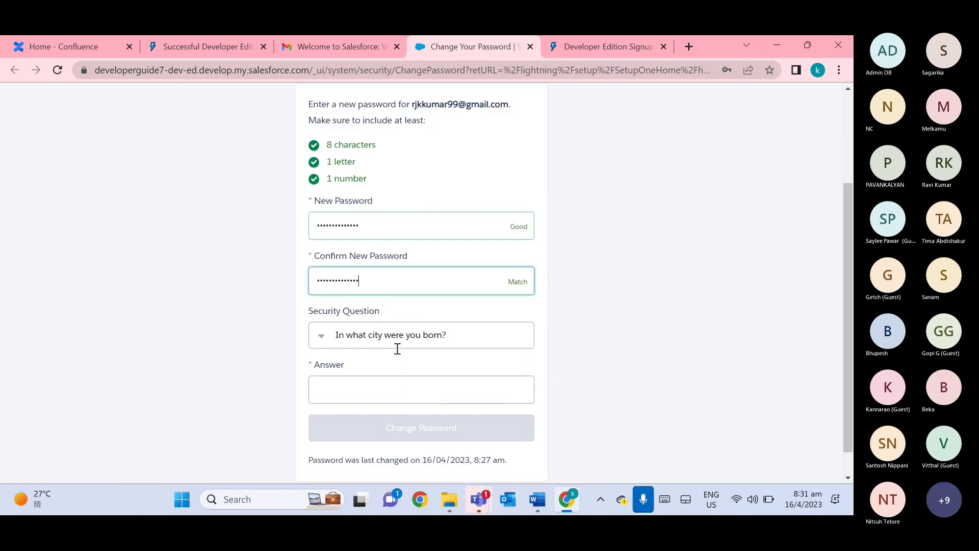
pyautogui.click(397, 342)
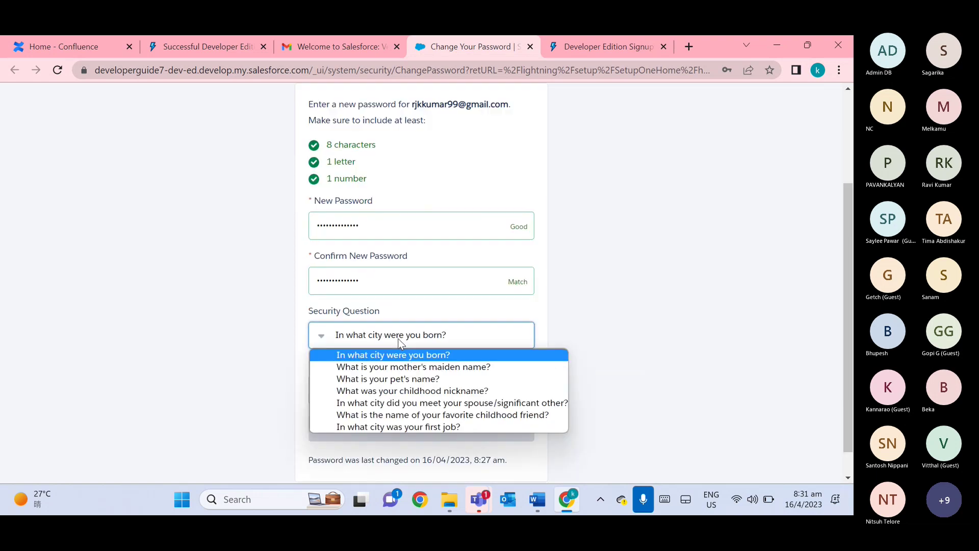
pyautogui.click(399, 356)
pyautogui.click(385, 382)
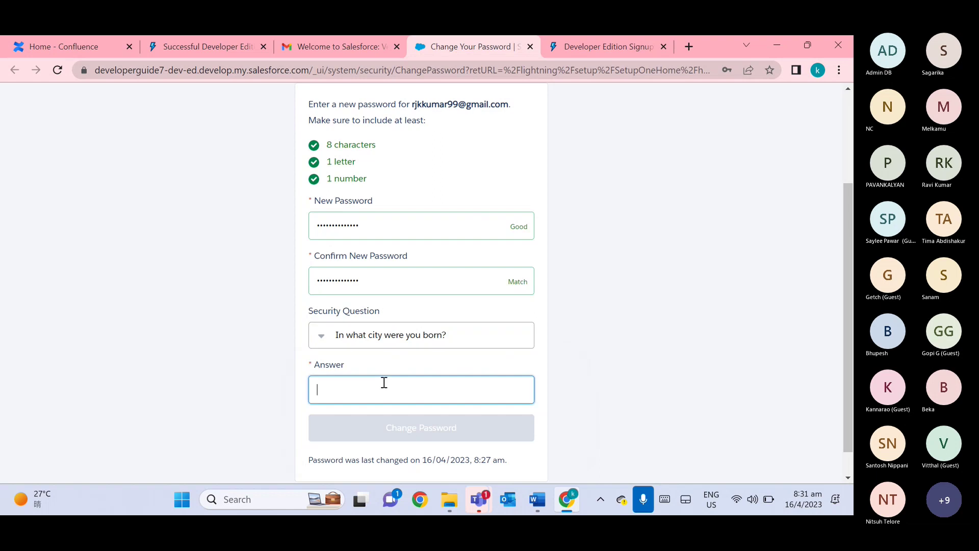
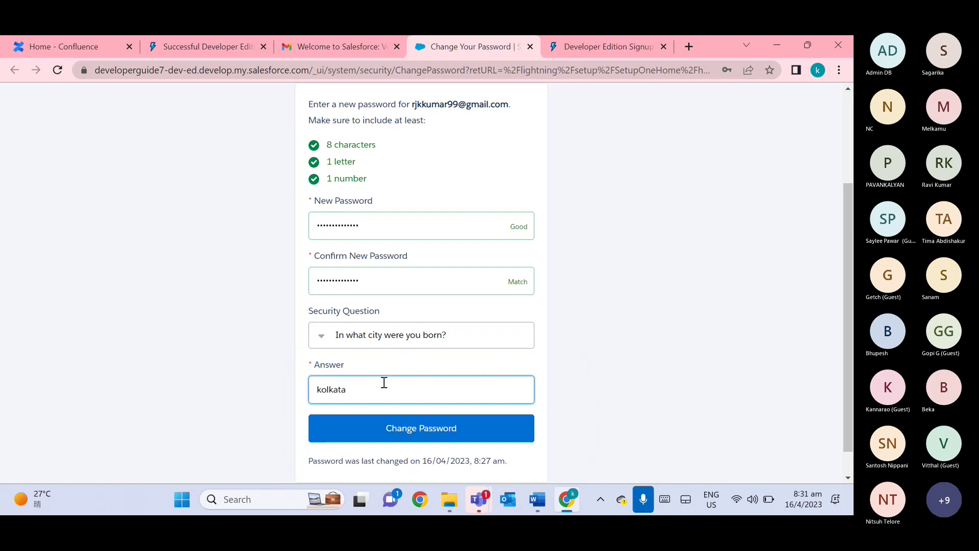
pyautogui.scroll(-1, 384, 380)
pyautogui.click(381, 397)
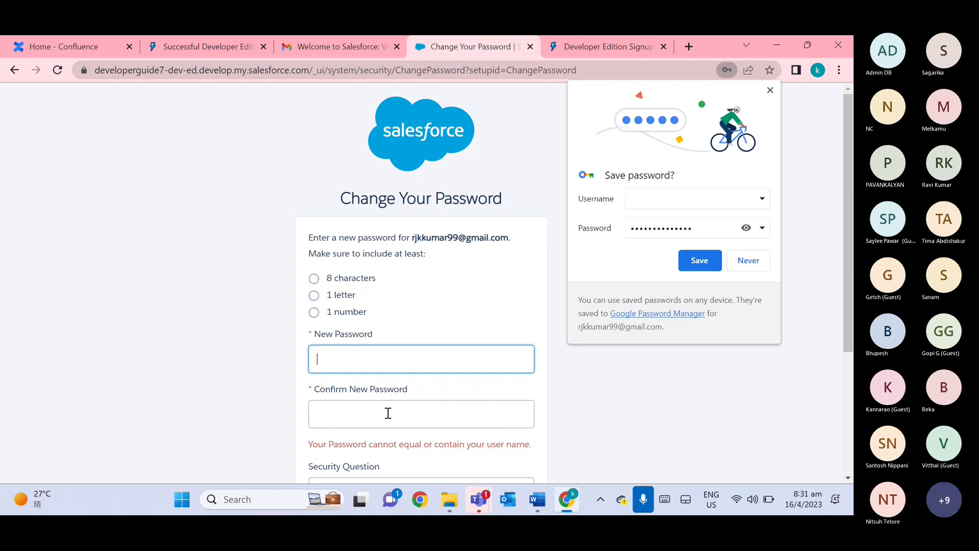
# Dismiss the save-password bubble and enter a new password in both password fields.
pyautogui.scroll(-1, 388, 413)
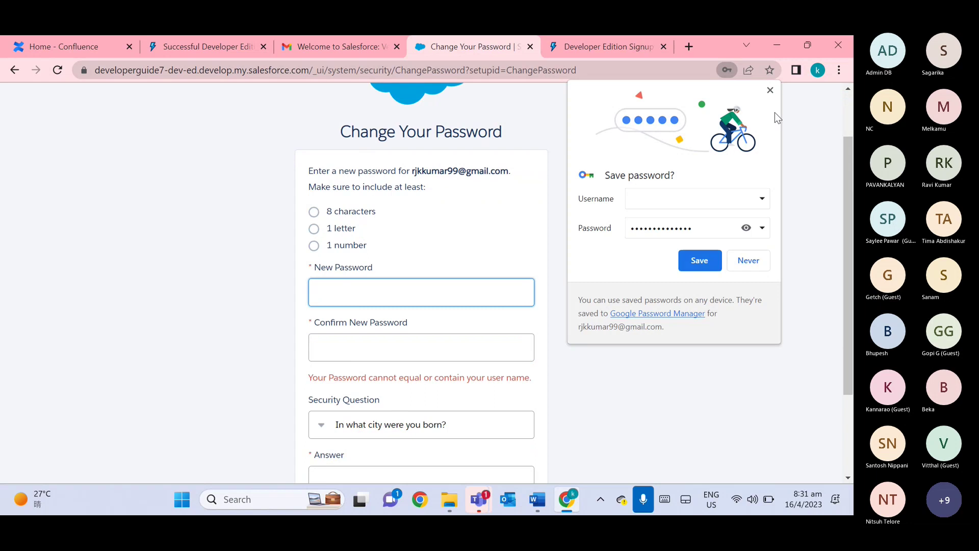
pyautogui.click(770, 90)
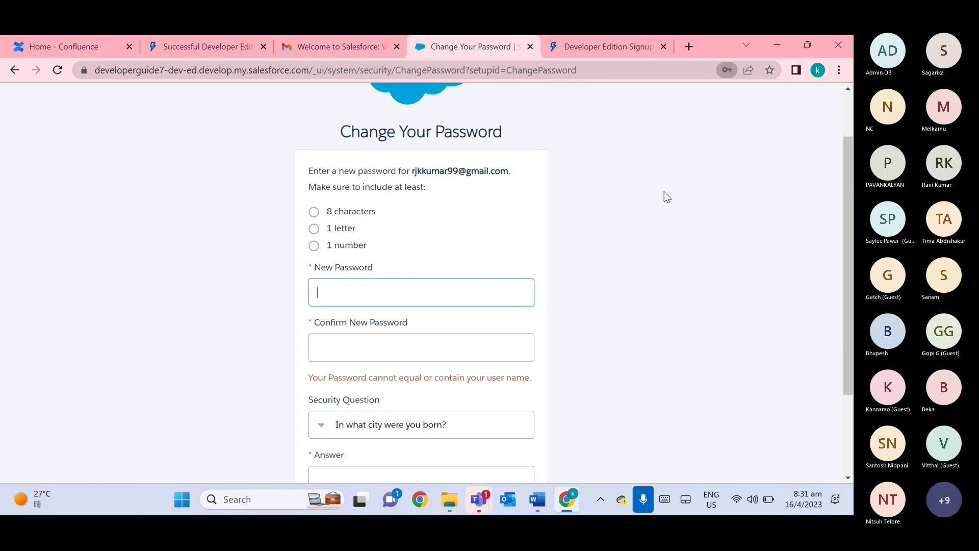
pyautogui.click(418, 282)
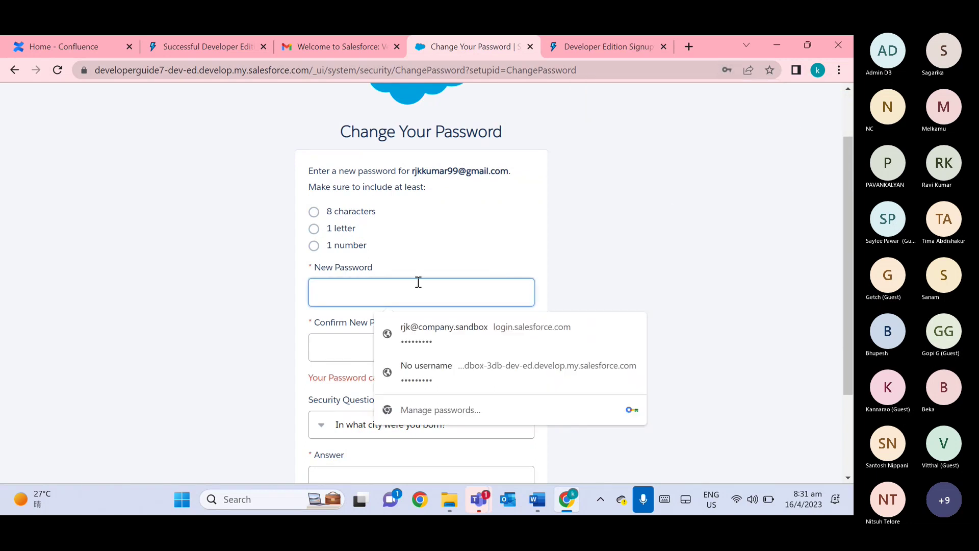
pyautogui.write('*******')
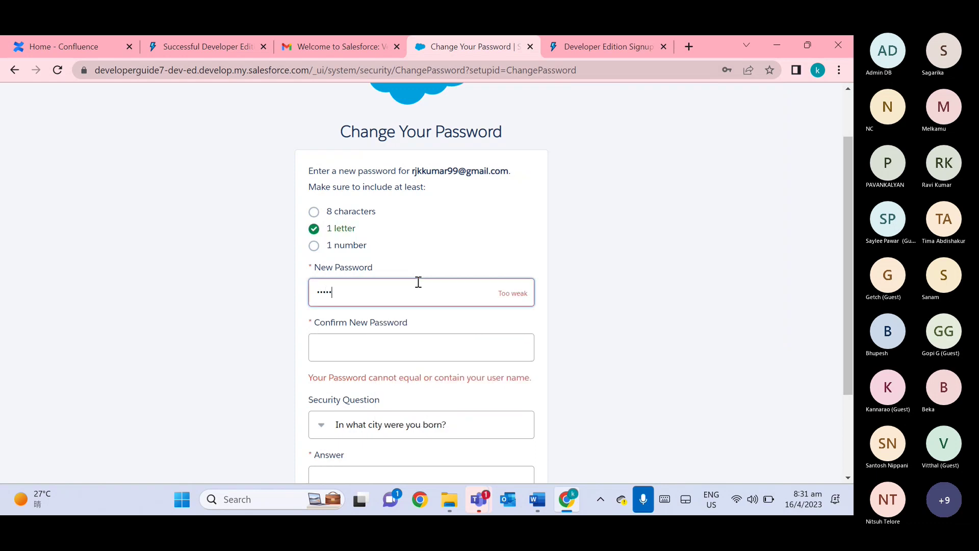
pyautogui.write('****')
pyautogui.click(415, 346)
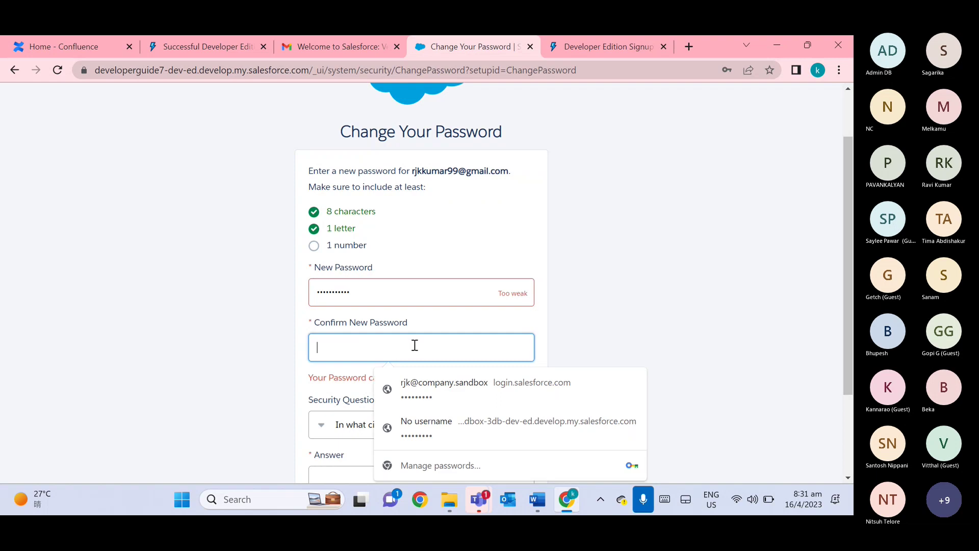
pyautogui.click(394, 284)
pyautogui.write('***')
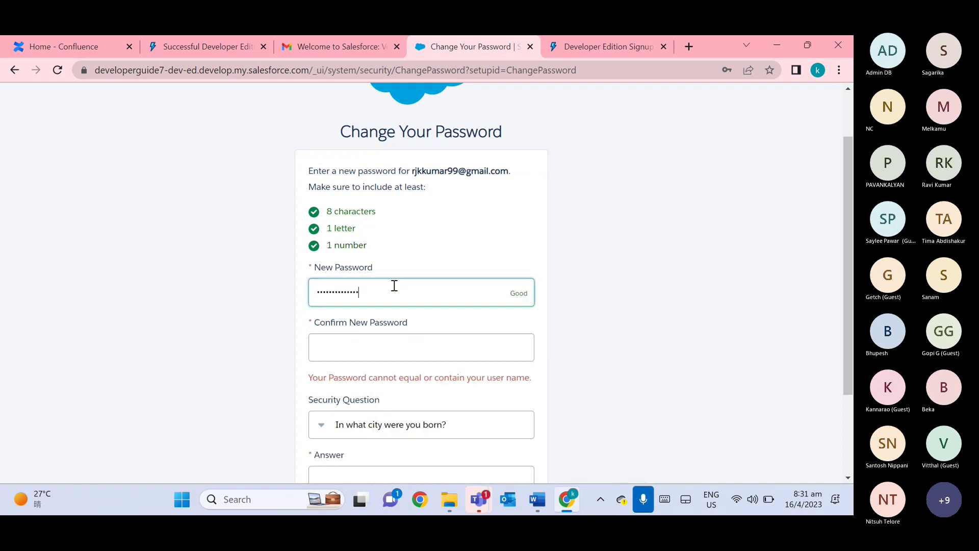
pyautogui.click(379, 351)
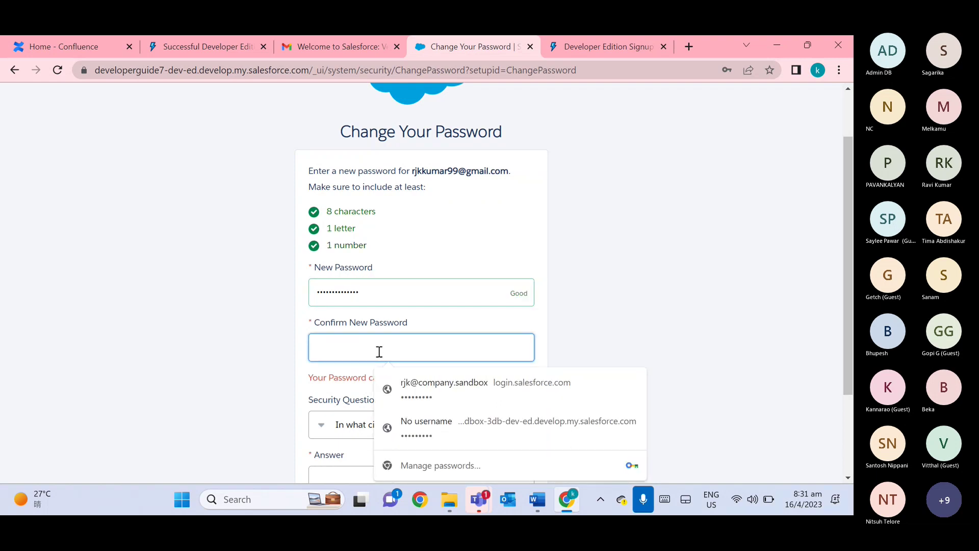
pyautogui.write('*******')
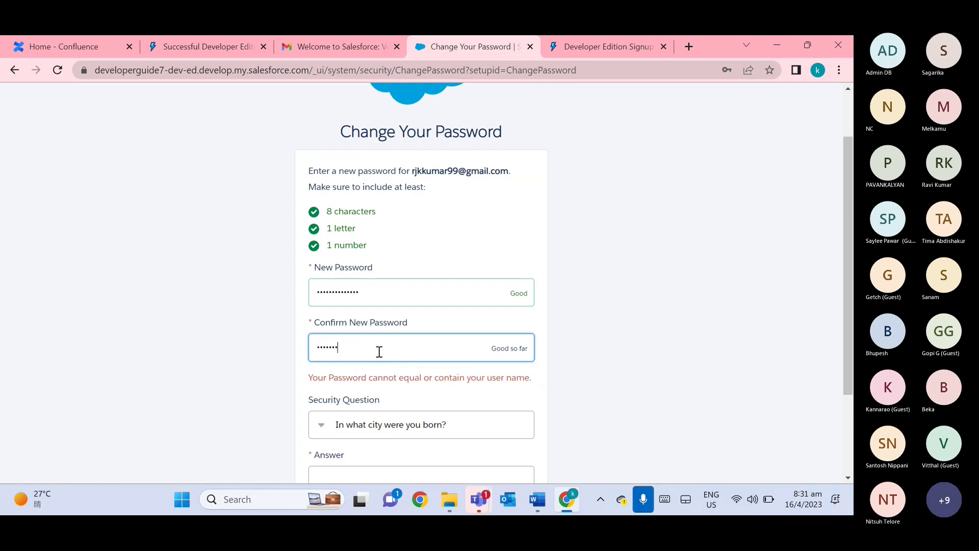
pyautogui.write('*******')
# Enter the city as the security answer and submit the password change.
pyautogui.scroll(-1, 379, 351)
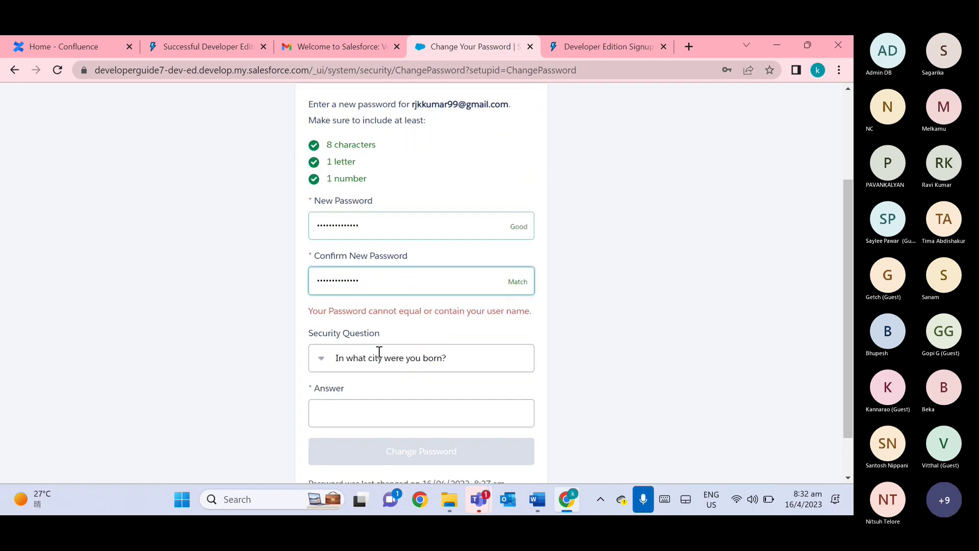
pyautogui.click(368, 412)
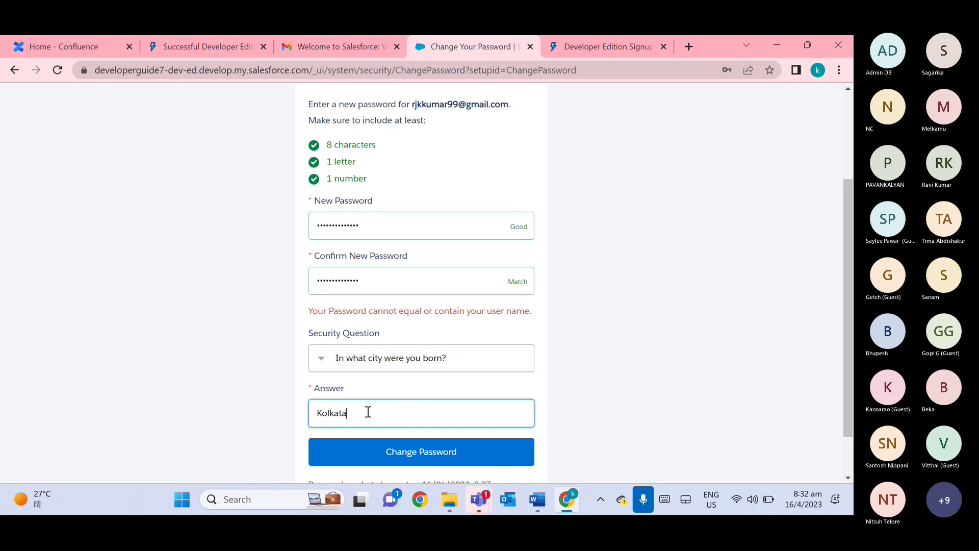
pyautogui.scroll(-1, 369, 412)
pyautogui.click(371, 408)
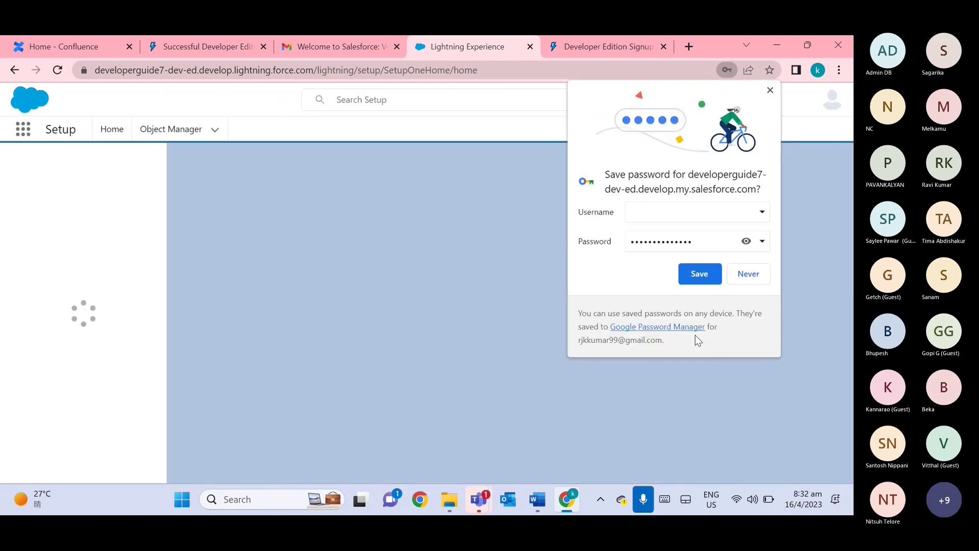
# Save the new Salesforce password in Chrome's password bubble.
pyautogui.click(670, 218)
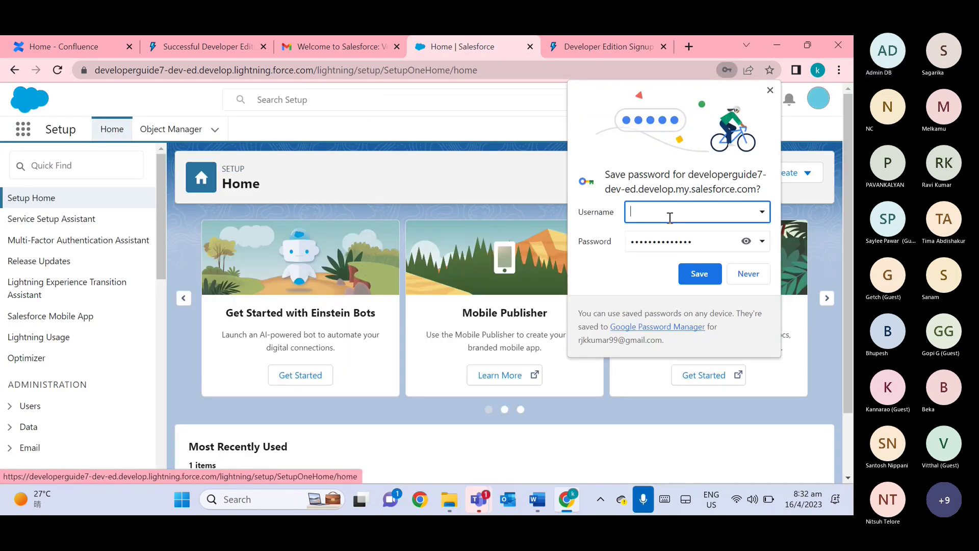
pyautogui.click(762, 213)
pyautogui.click(762, 213)
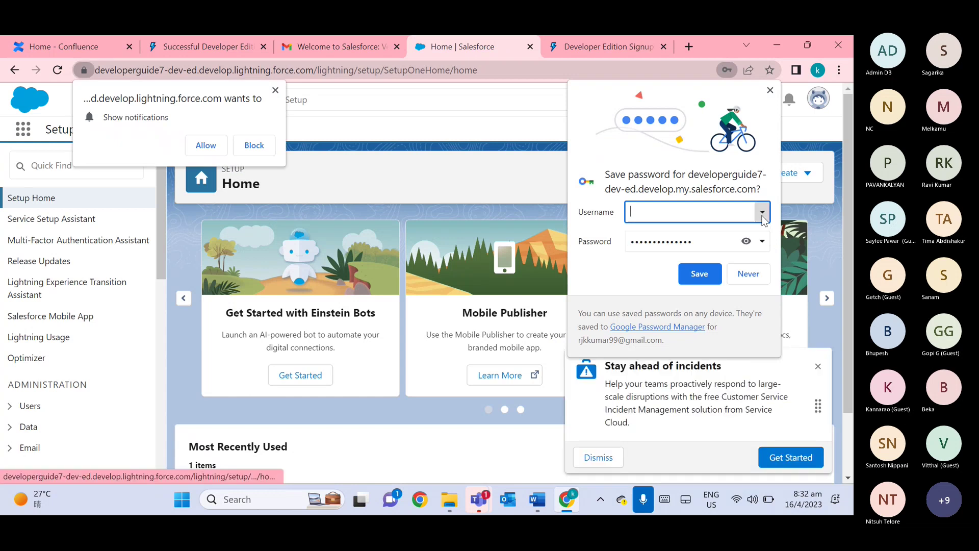
pyautogui.click(709, 274)
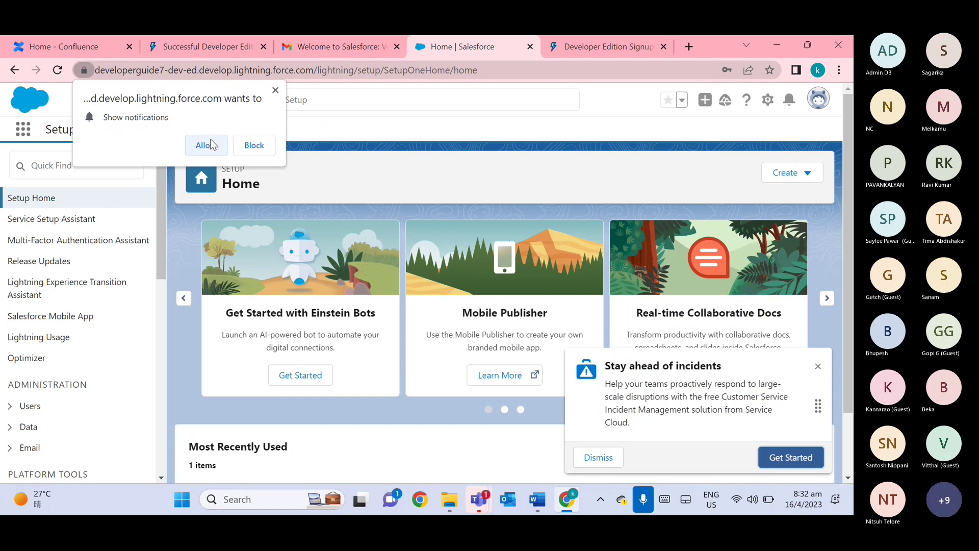
# Block notifications from the Salesforce site and dismiss the incidents promotion.
pyautogui.click(254, 145)
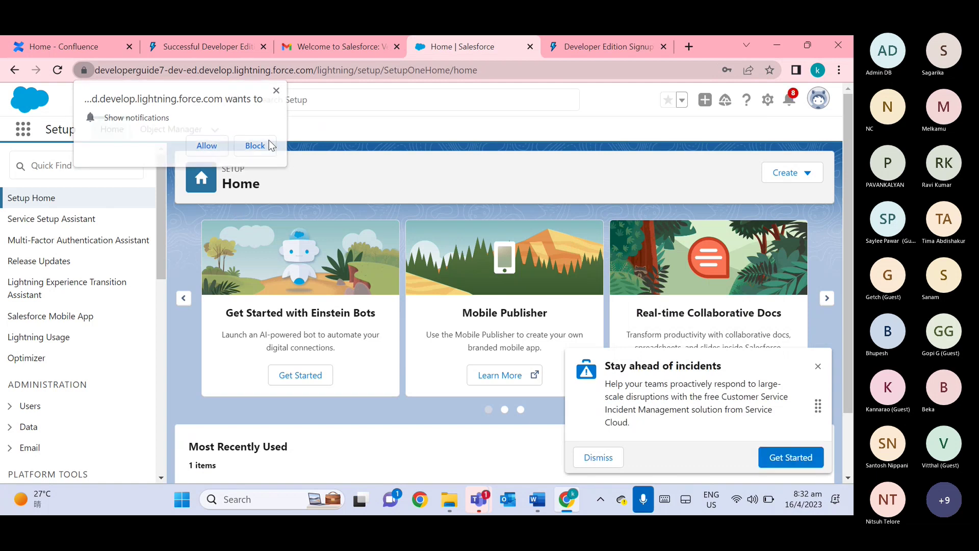
pyautogui.click(601, 458)
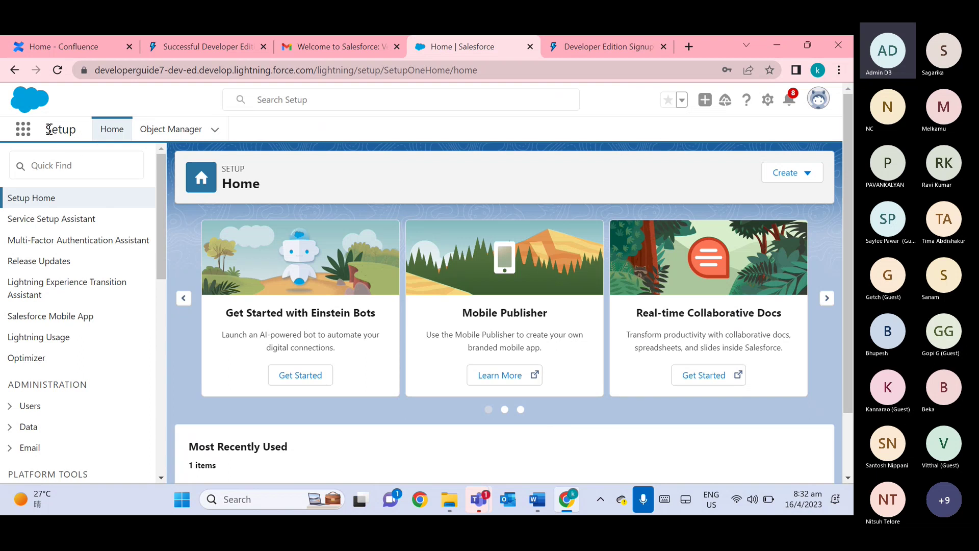
pyautogui.moveTo(48, 129); pyautogui.dragTo(76, 129)
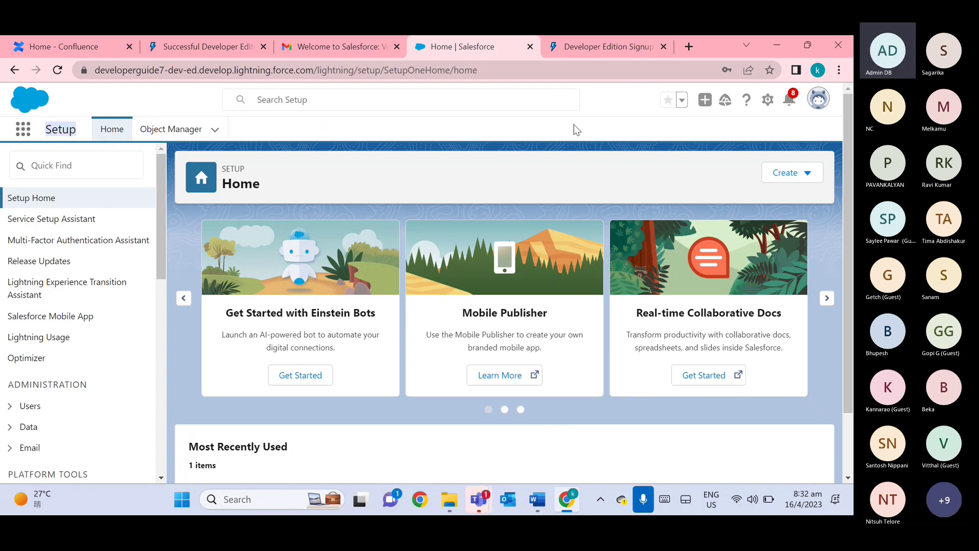
# Open Setup in a new tab from the gear menu and expand Objects and Fields under Platform Tools.
pyautogui.click(768, 100)
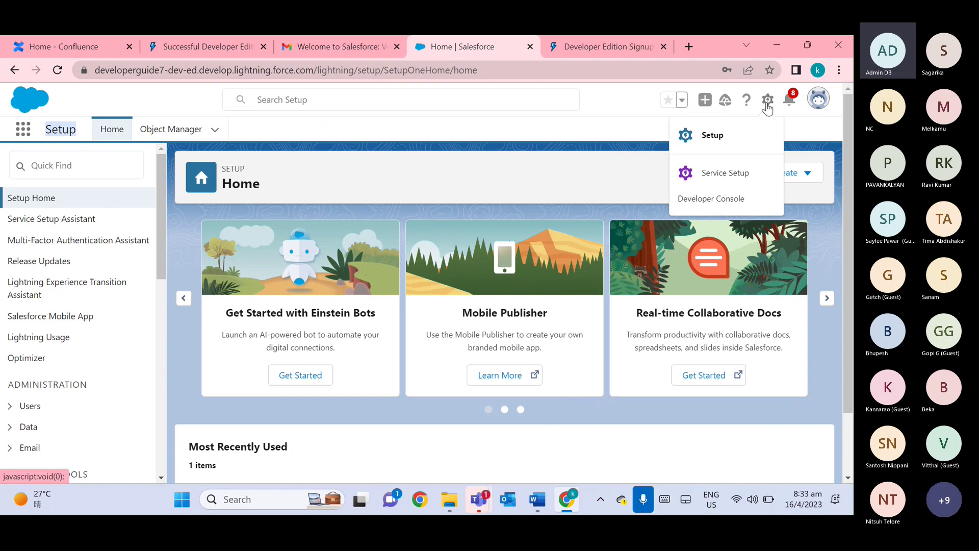
pyautogui.click(706, 136)
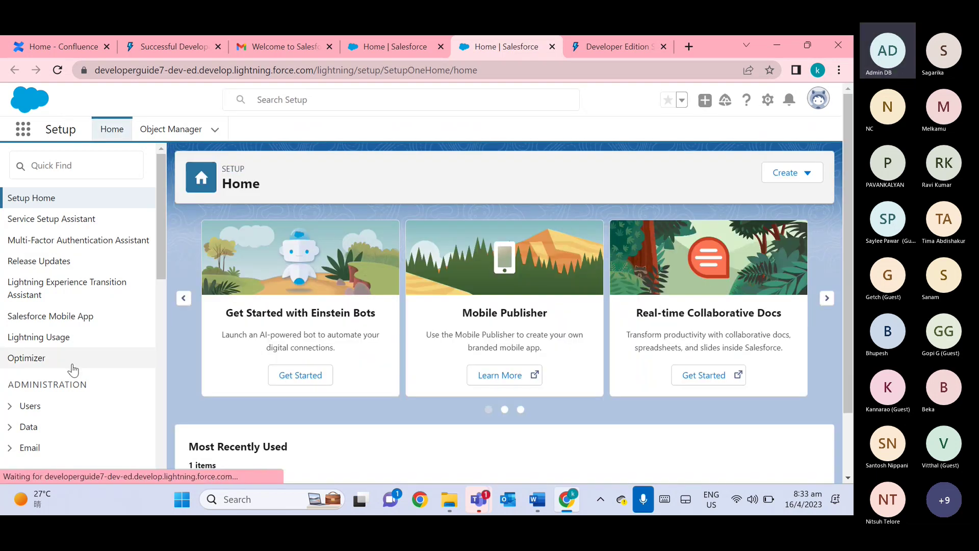
pyautogui.scroll(-5, 73, 368)
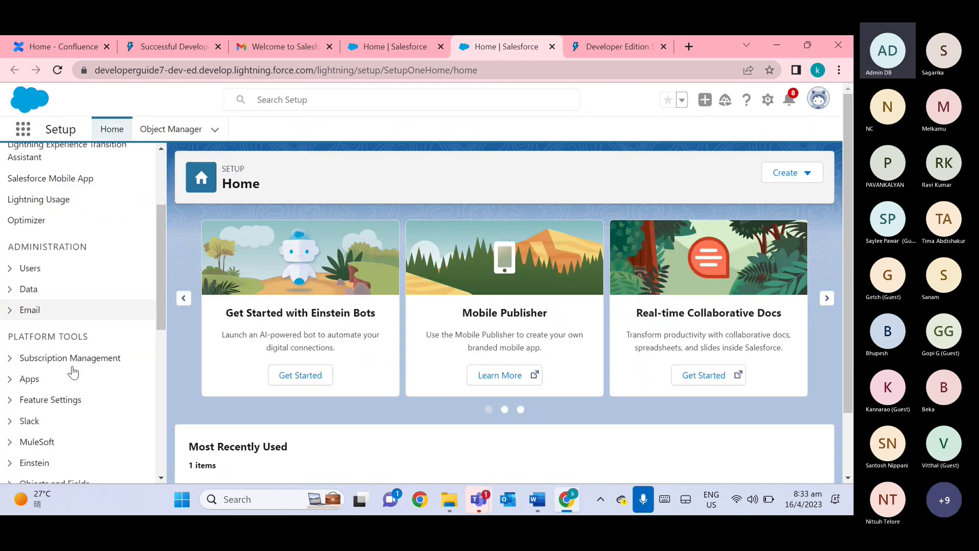
pyautogui.scroll(-4, 73, 374)
pyautogui.scroll(-5, 73, 374)
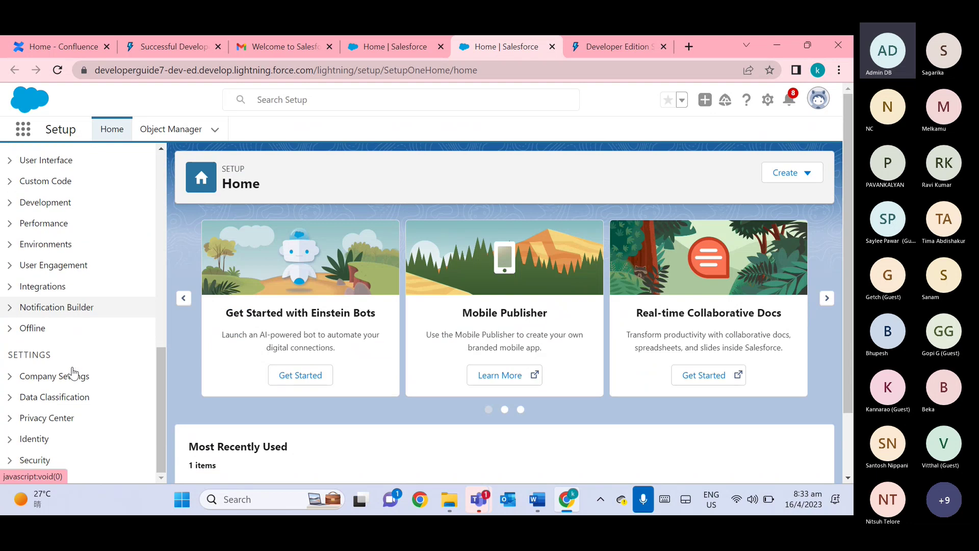
pyautogui.scroll(3, 72, 371)
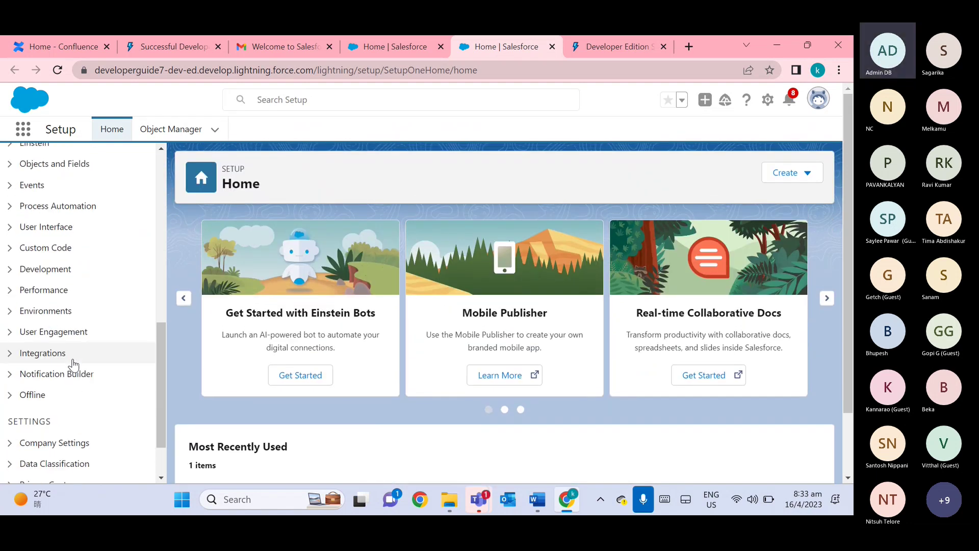
pyautogui.scroll(3, 72, 362)
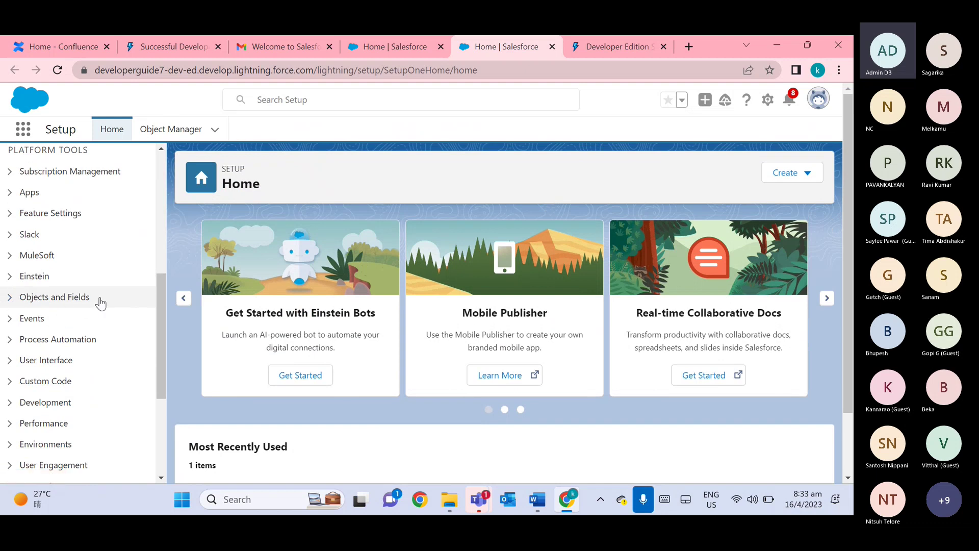
pyautogui.click(10, 298)
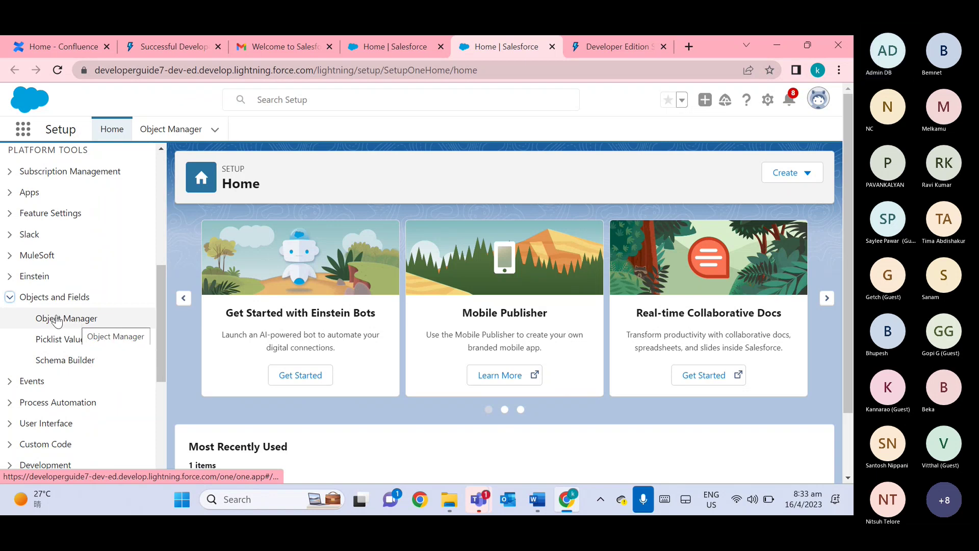
# Open Object Manager, browse its standard objects list, then switch to the Teams meeting window.
pyautogui.click(73, 318)
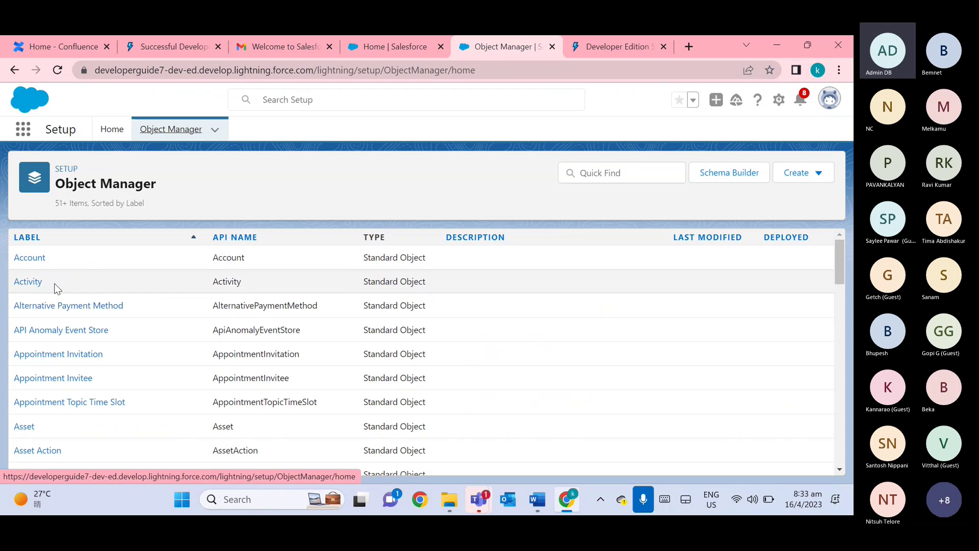
pyautogui.scroll(-15, 63, 261)
pyautogui.scroll(-8, 57, 302)
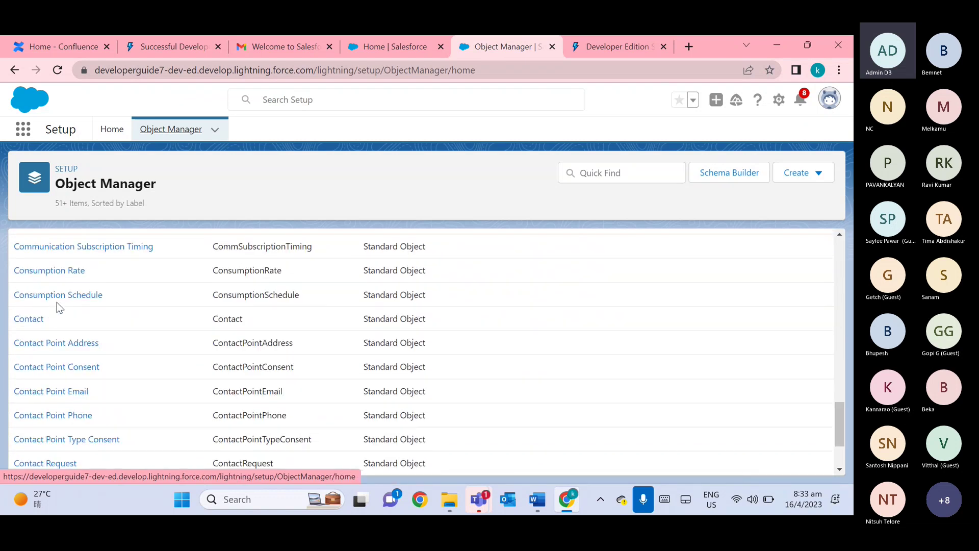
pyautogui.scroll(12, 68, 318)
pyautogui.scroll(7, 67, 319)
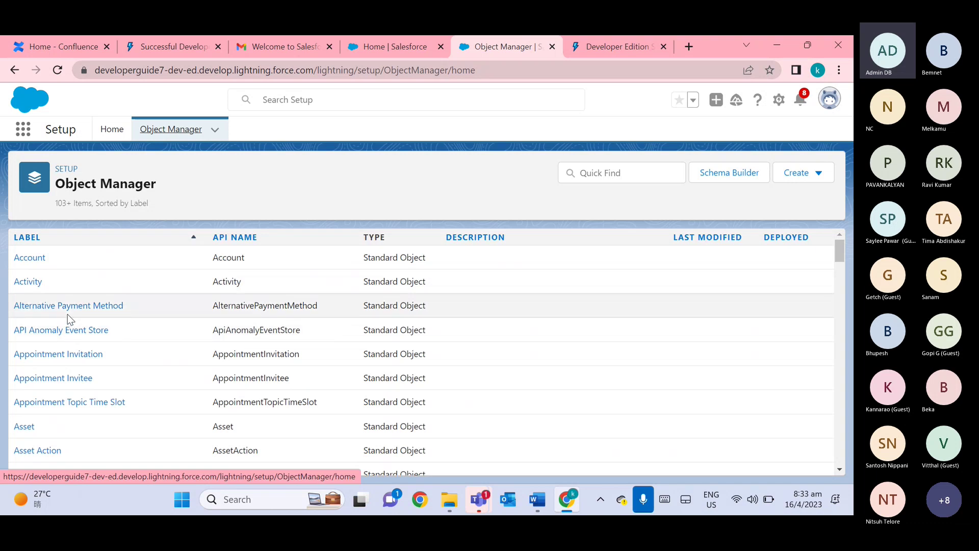
pyautogui.hotkey('alt', 'Tab')
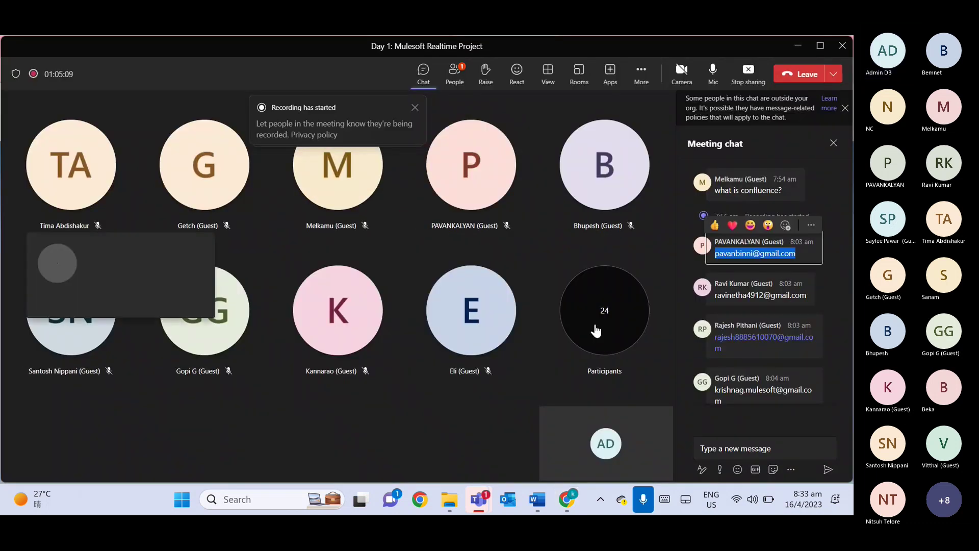
# Admit the lobby guest from the Participants pane and switch back to Object Manager in Chrome.
pyautogui.click(455, 73)
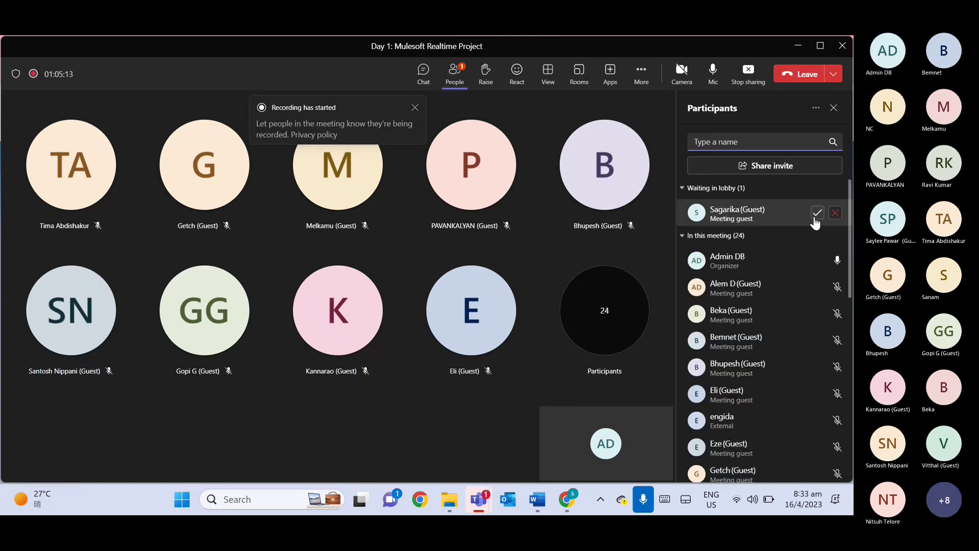
pyautogui.click(815, 216)
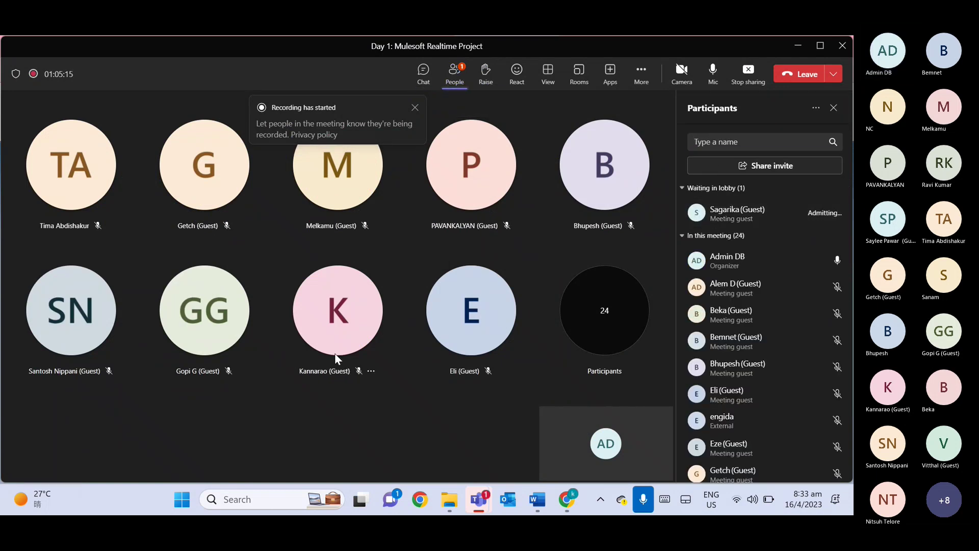
pyautogui.hotkey('alt', 'Tab')
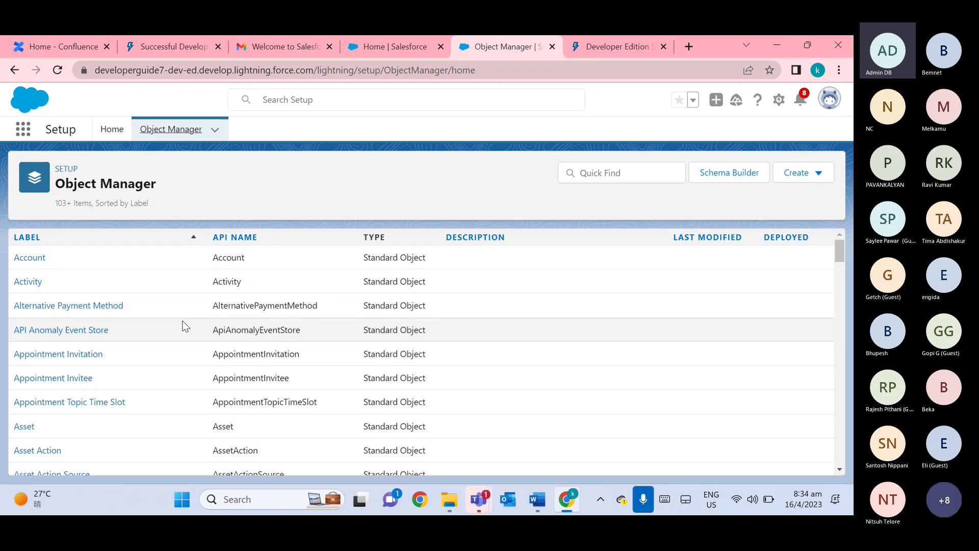
pyautogui.scroll(-3, 159, 328)
pyautogui.scroll(3, 153, 328)
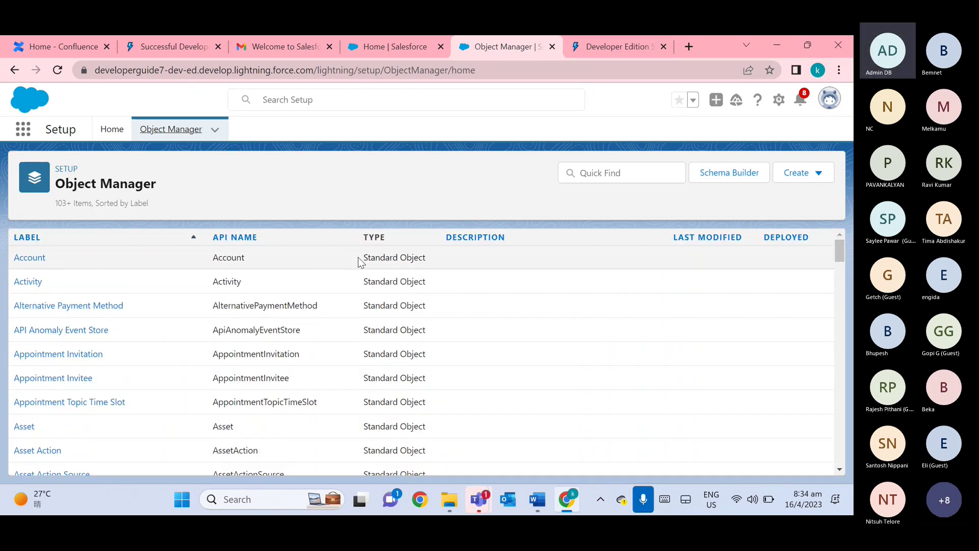
pyautogui.scroll(-4, 169, 362)
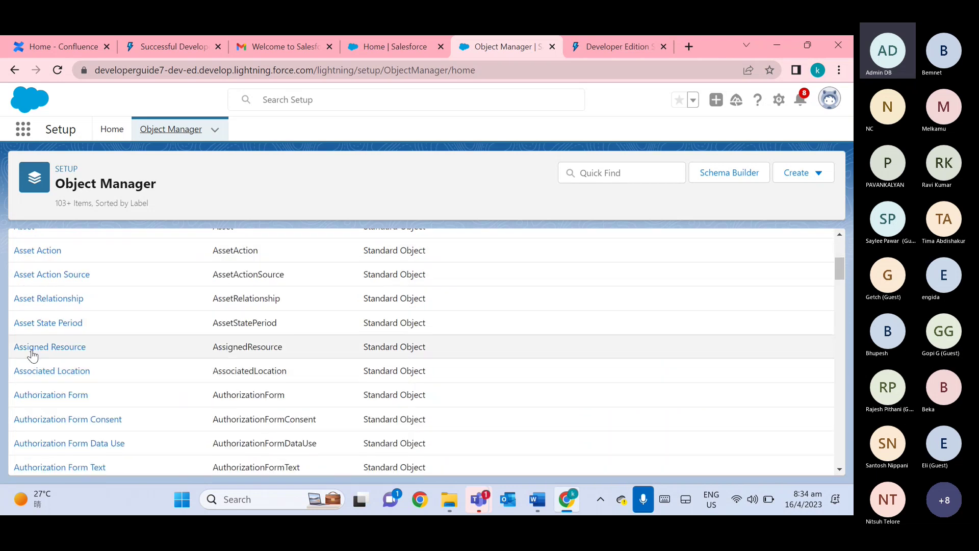
pyautogui.scroll(-15, 95, 331)
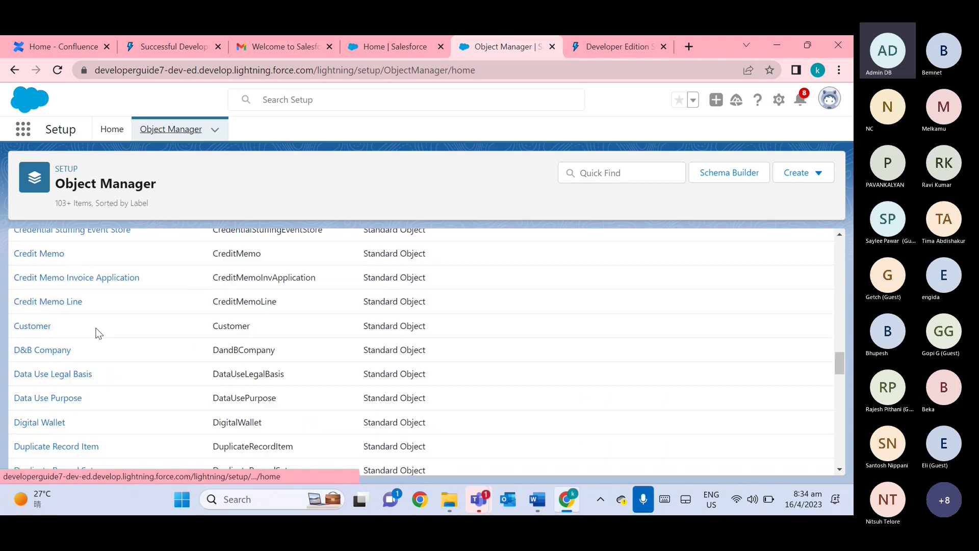
pyautogui.scroll(-20, 98, 333)
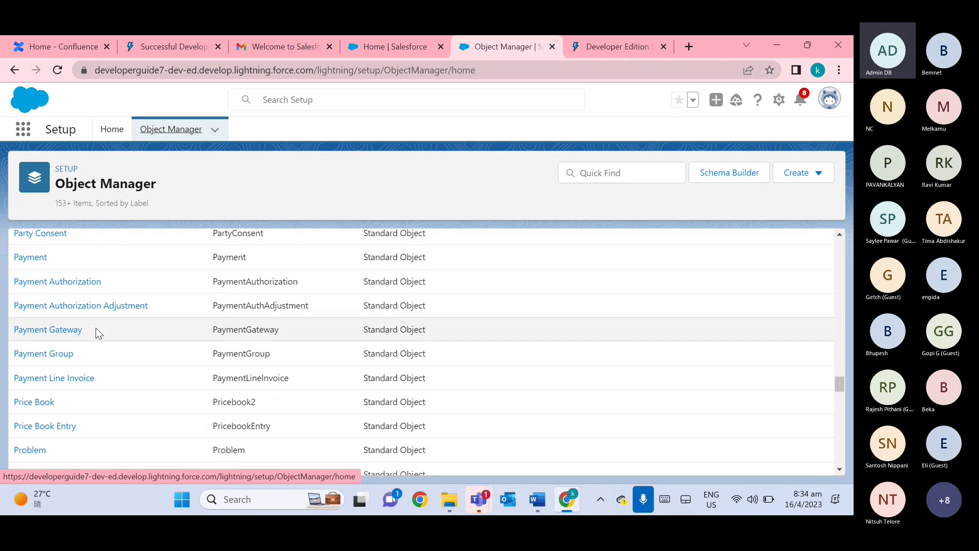
pyautogui.scroll(-4, 98, 333)
pyautogui.scroll(20, 99, 333)
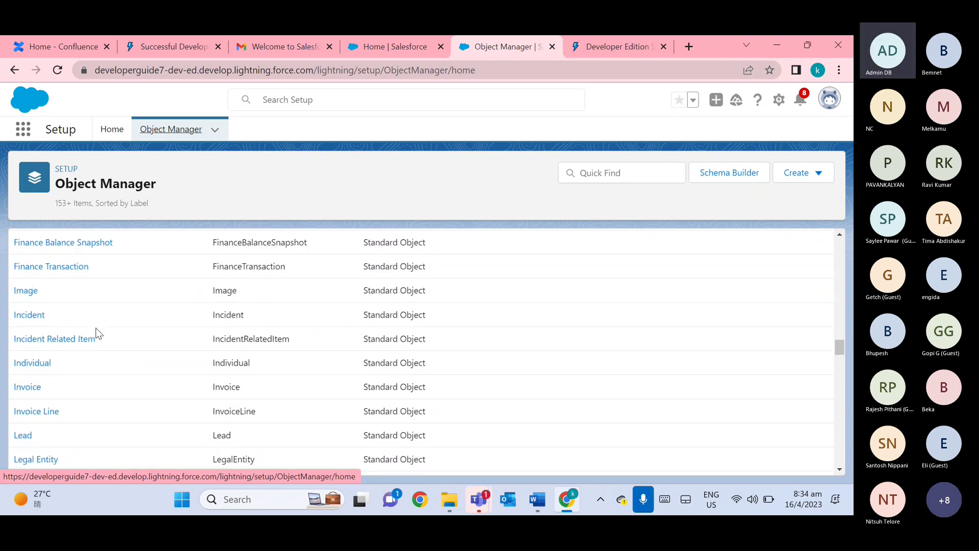
pyautogui.scroll(20, 99, 333)
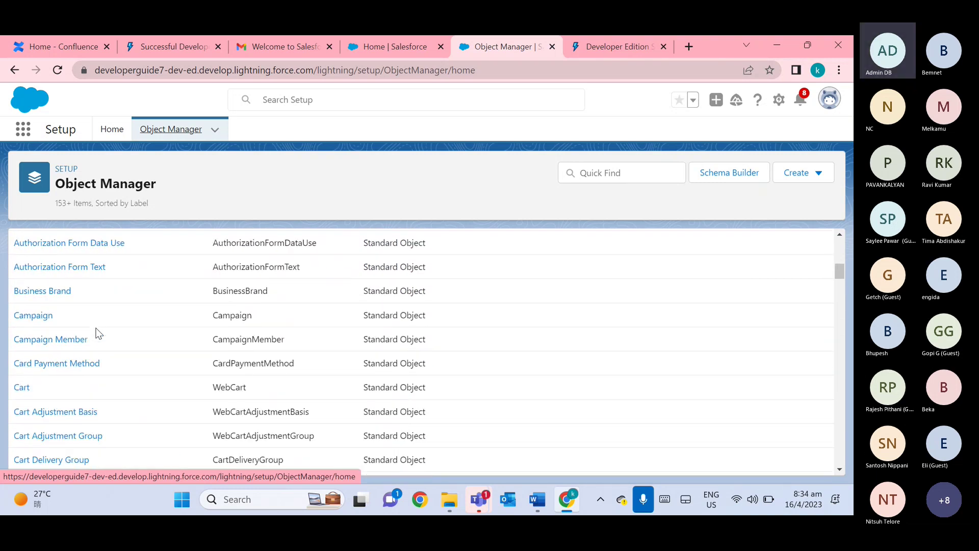
pyautogui.scroll(8, 99, 333)
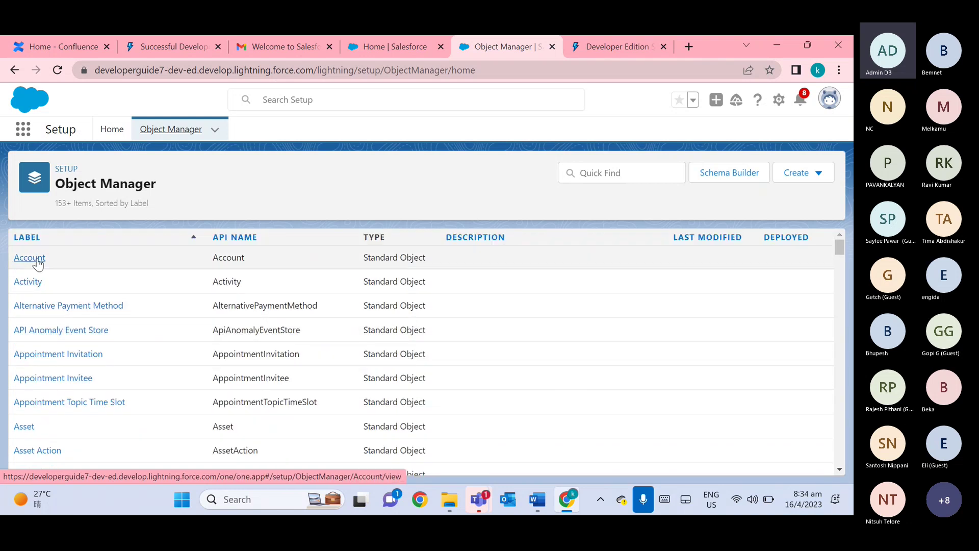
pyautogui.scroll(-3, 115, 371)
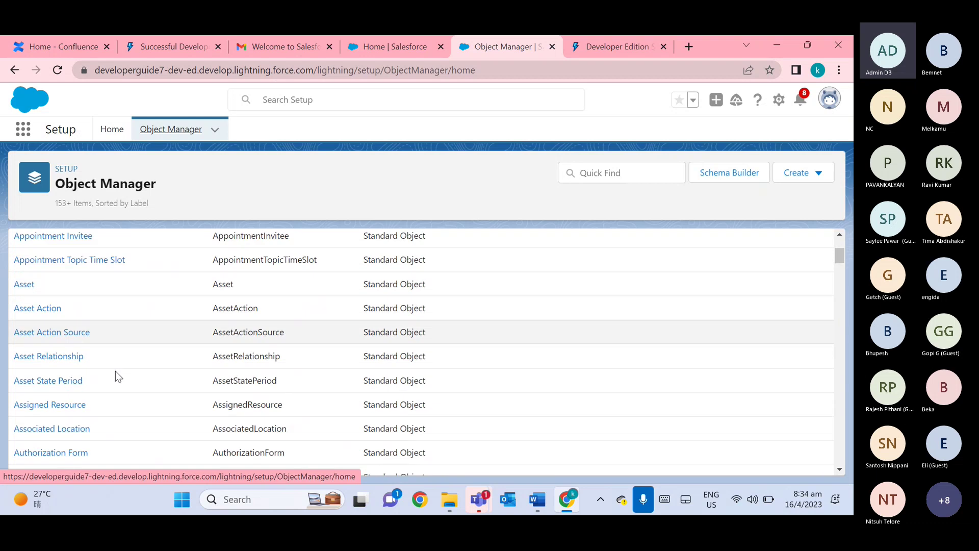
pyautogui.scroll(-3, 115, 371)
pyautogui.scroll(8, 116, 371)
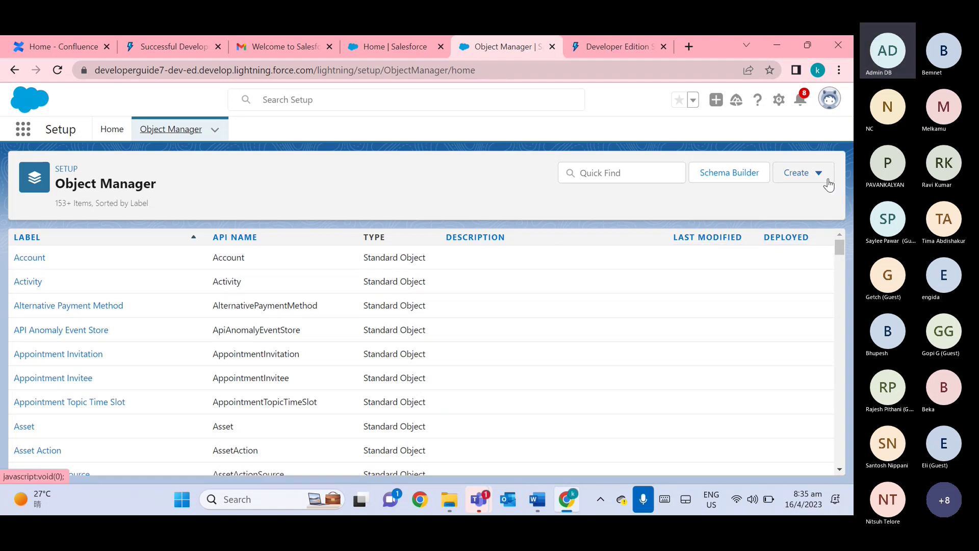
# Start a new custom object and enter 'Student' as both its label and plural label.
pyautogui.click(813, 174)
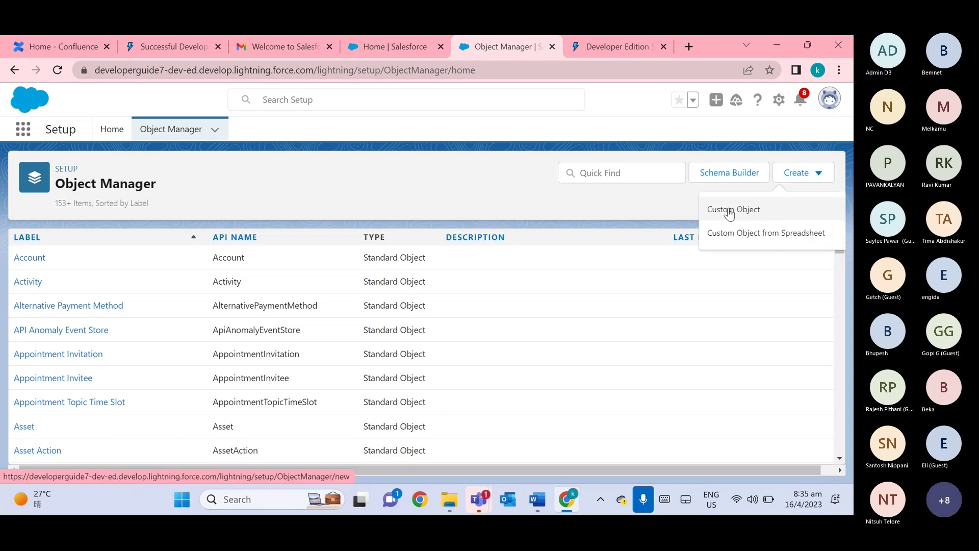
pyautogui.click(729, 212)
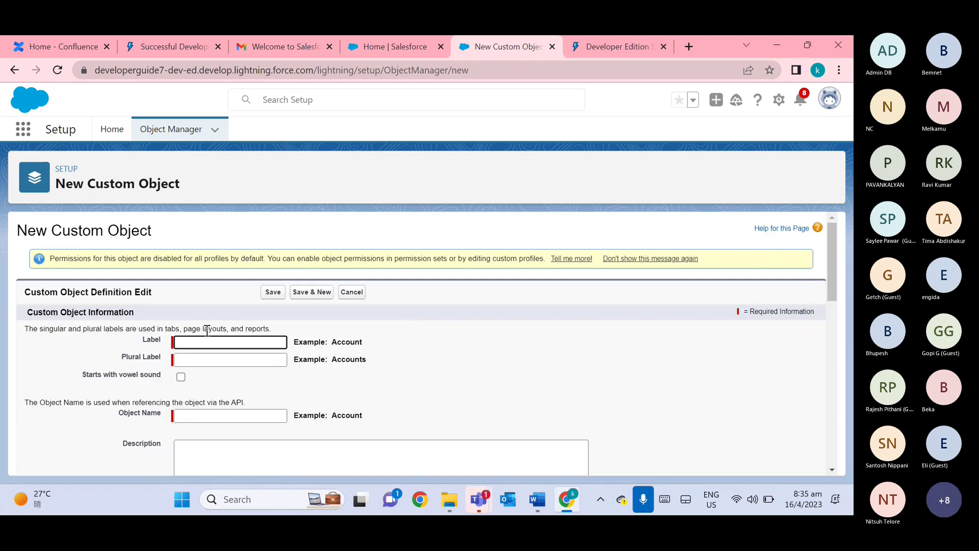
pyautogui.click(203, 342)
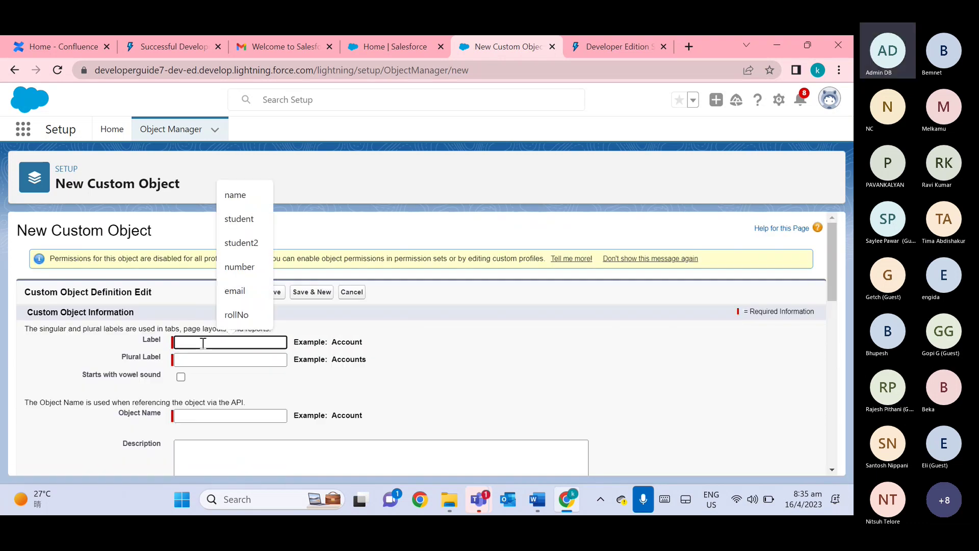
pyautogui.write('Student')
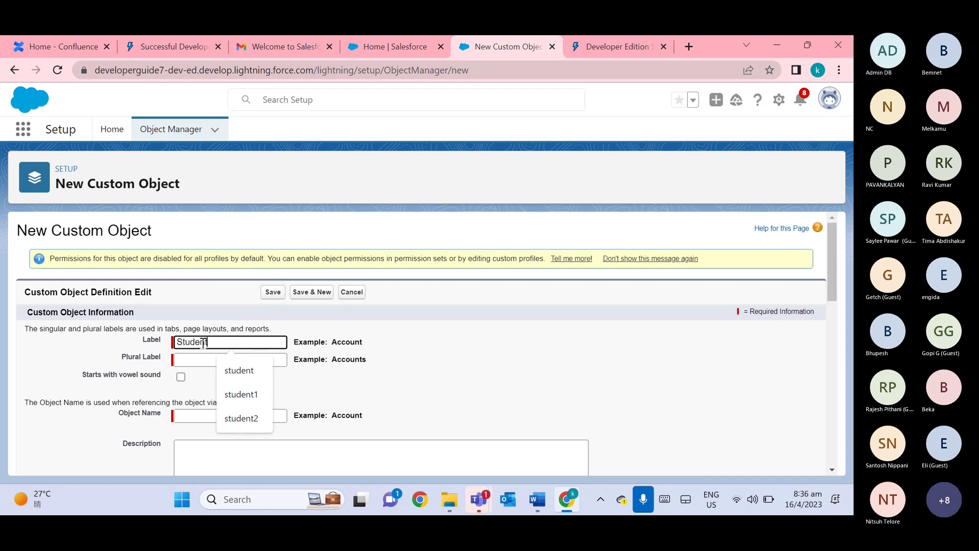
pyautogui.click(485, 364)
pyautogui.click(271, 361)
pyautogui.click(237, 361)
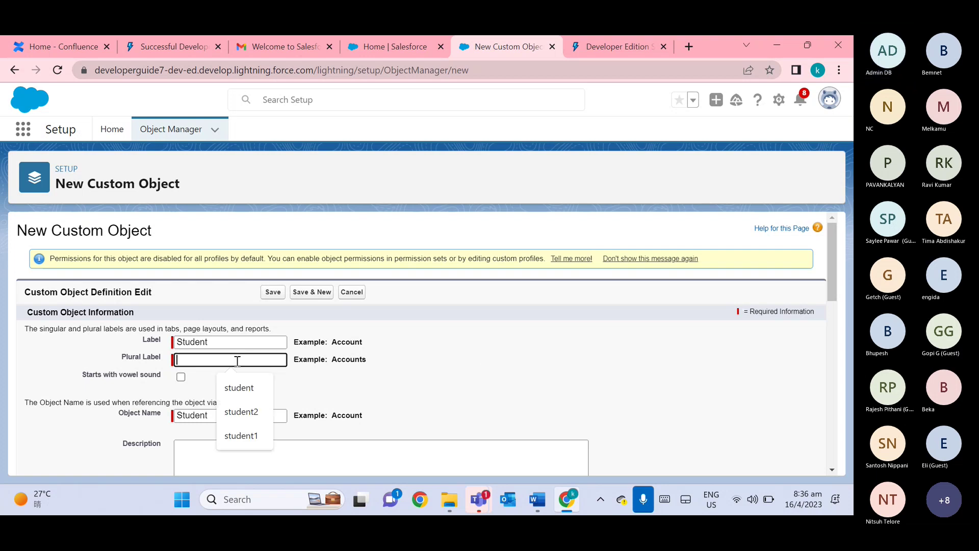
pyautogui.doubleClick(176, 343)
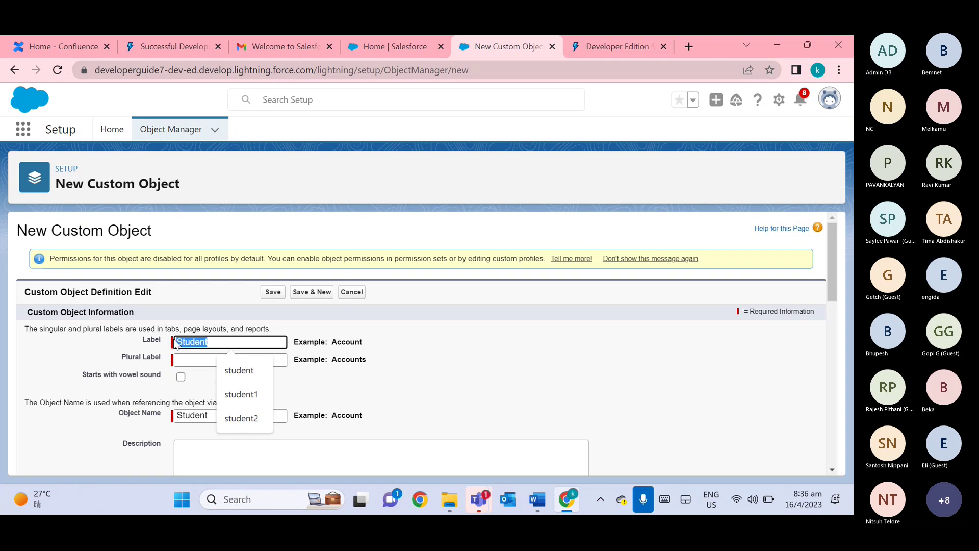
pyautogui.click(185, 359)
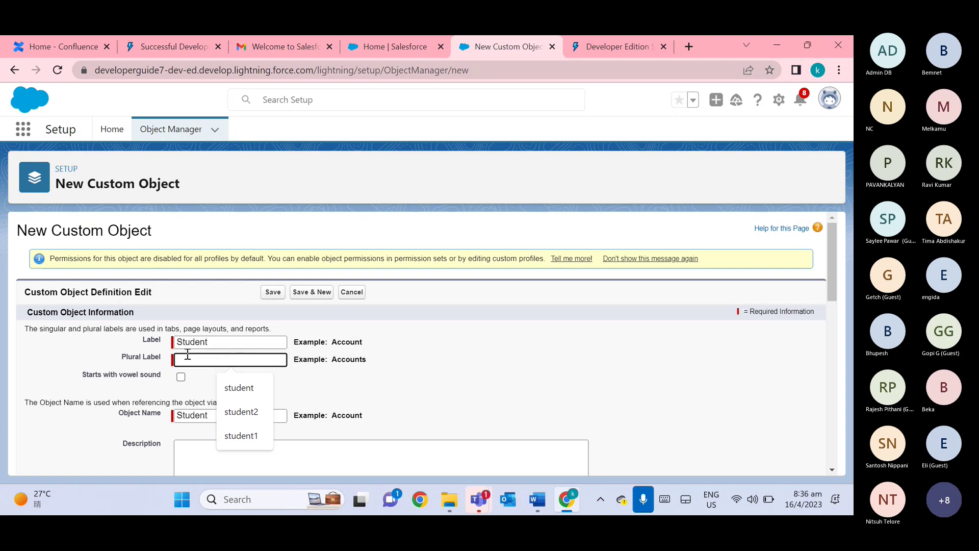
pyautogui.write('Student')
# Shorten the record name from 'Student Name' to 'Name' and save the object.
pyautogui.scroll(-4, 386, 374)
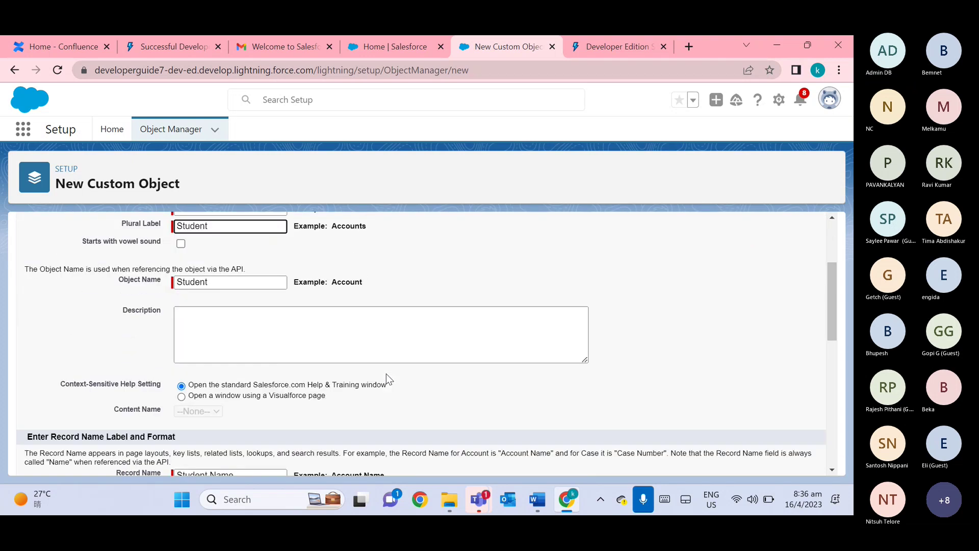
pyautogui.scroll(-3, 387, 378)
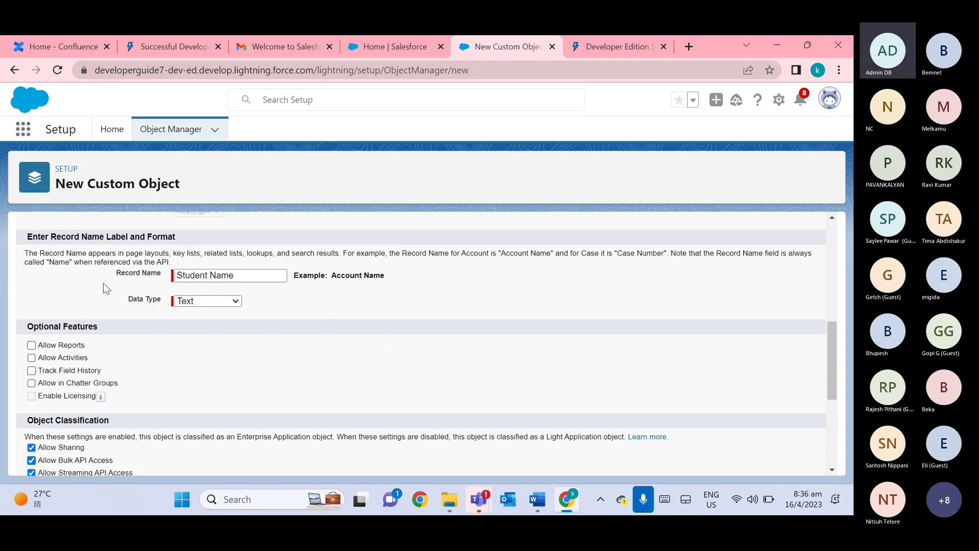
pyautogui.moveTo(211, 280); pyautogui.dragTo(174, 284)
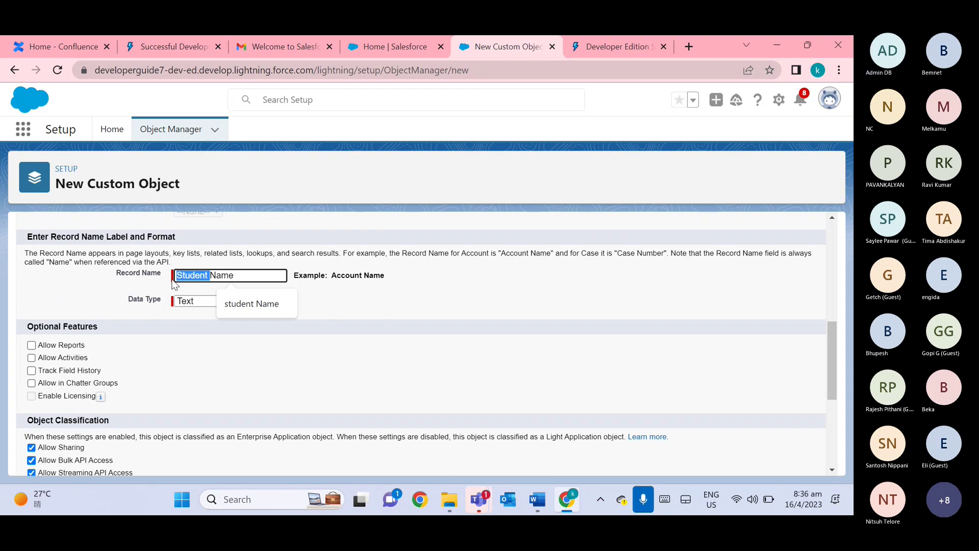
pyautogui.press('BackSpace')
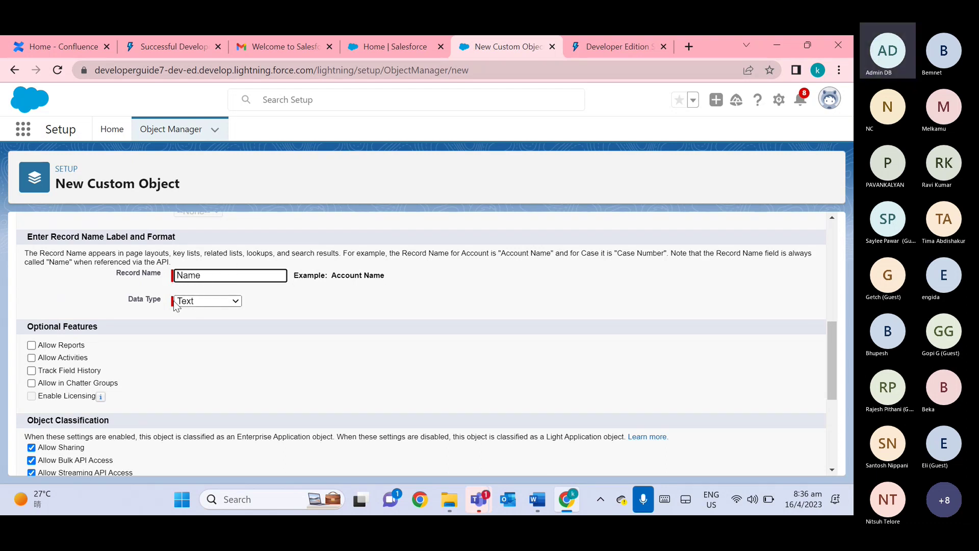
pyautogui.scroll(-5, 219, 329)
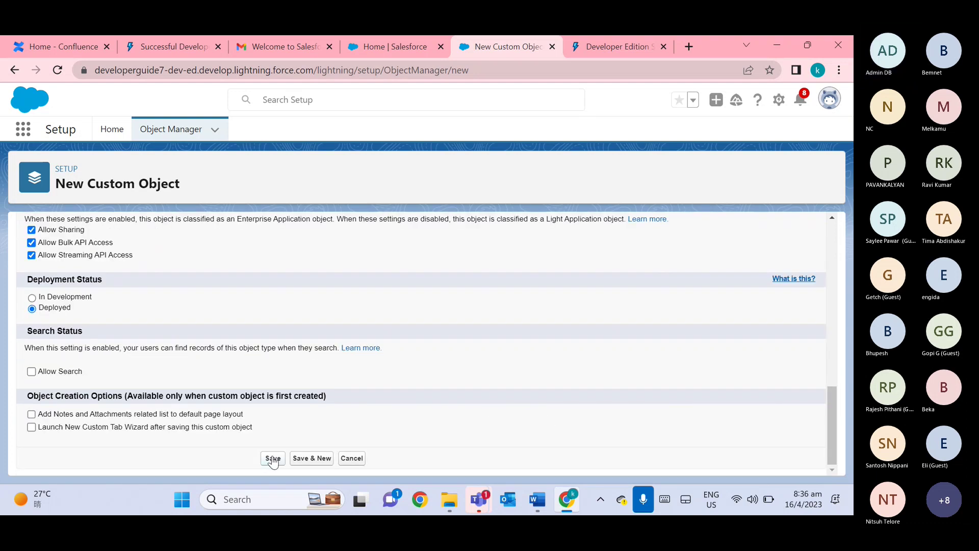
pyautogui.click(272, 459)
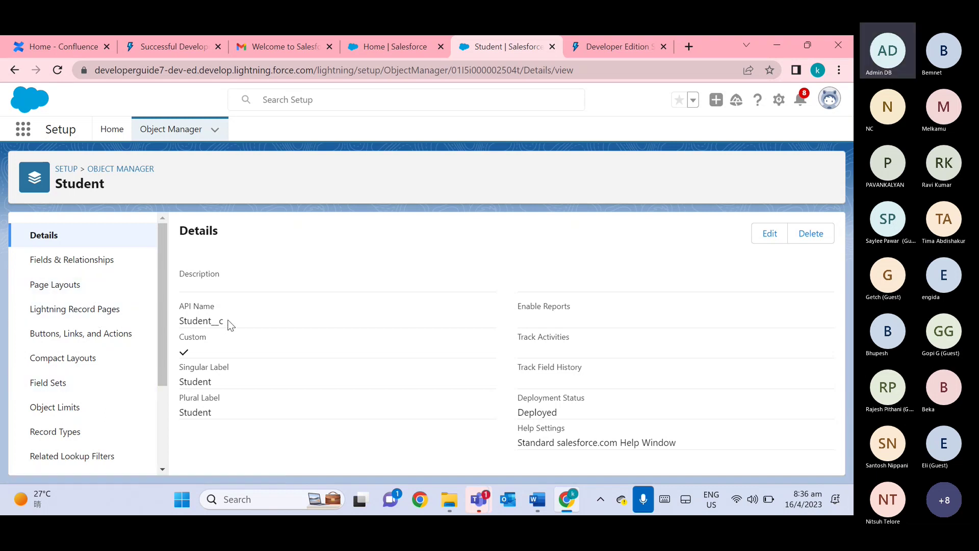
# Highlight the Student__c API name, then show the Student object's Fields & Relationships list.
pyautogui.moveTo(228, 325); pyautogui.dragTo(180, 322)
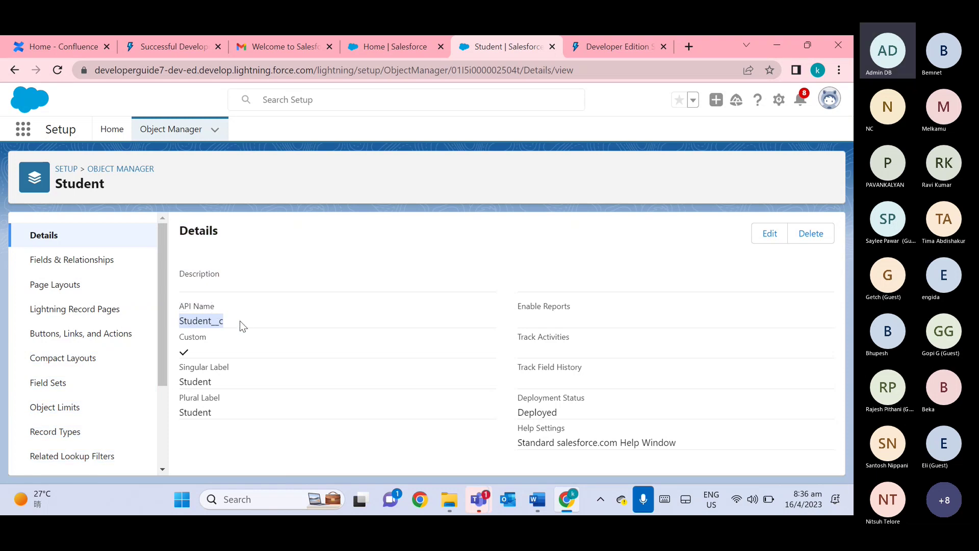
pyautogui.click(237, 319)
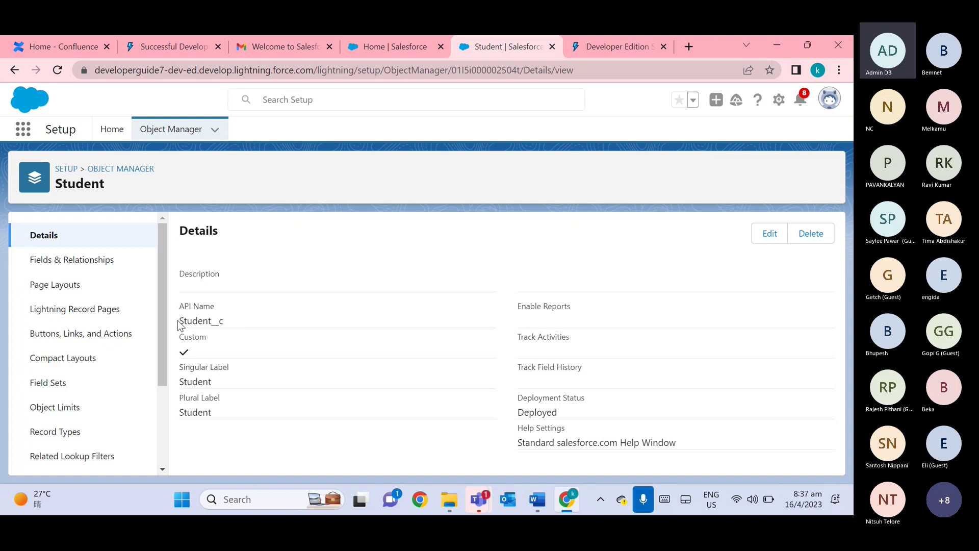
pyautogui.moveTo(180, 325); pyautogui.dragTo(219, 324)
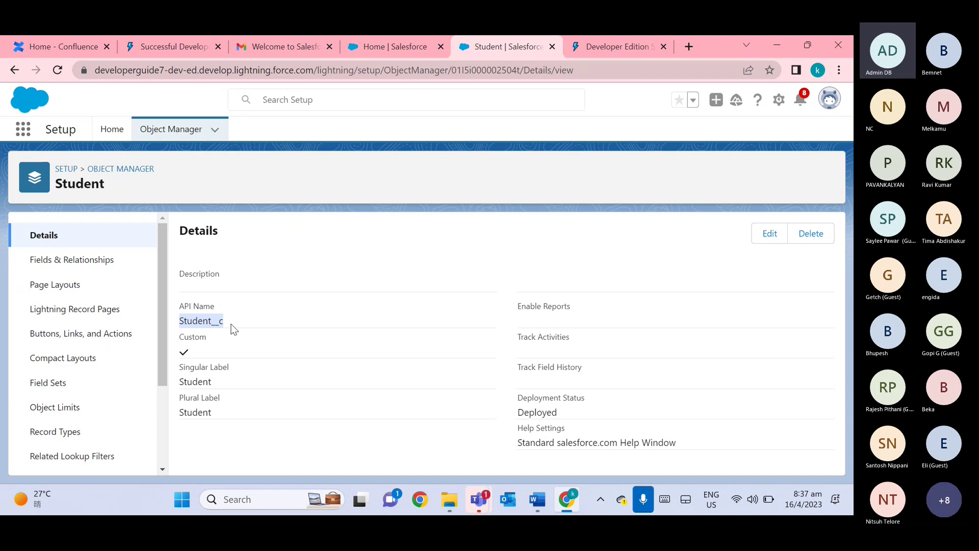
pyautogui.click(214, 319)
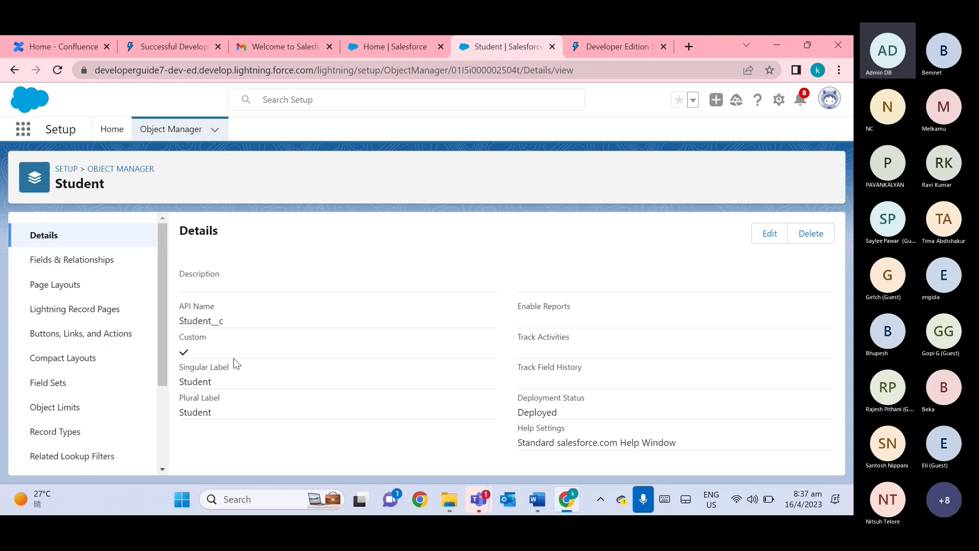
pyautogui.click(91, 259)
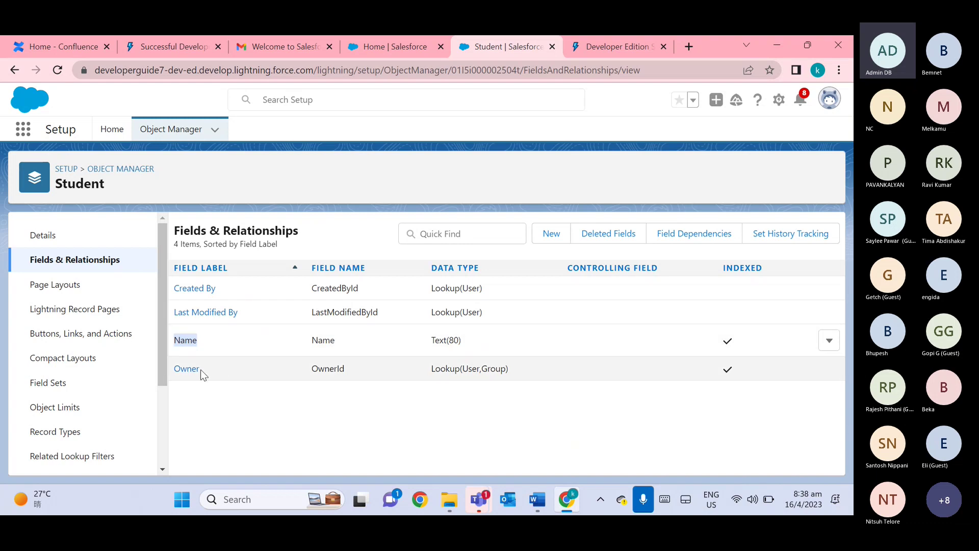
pyautogui.moveTo(201, 369); pyautogui.dragTo(210, 272)
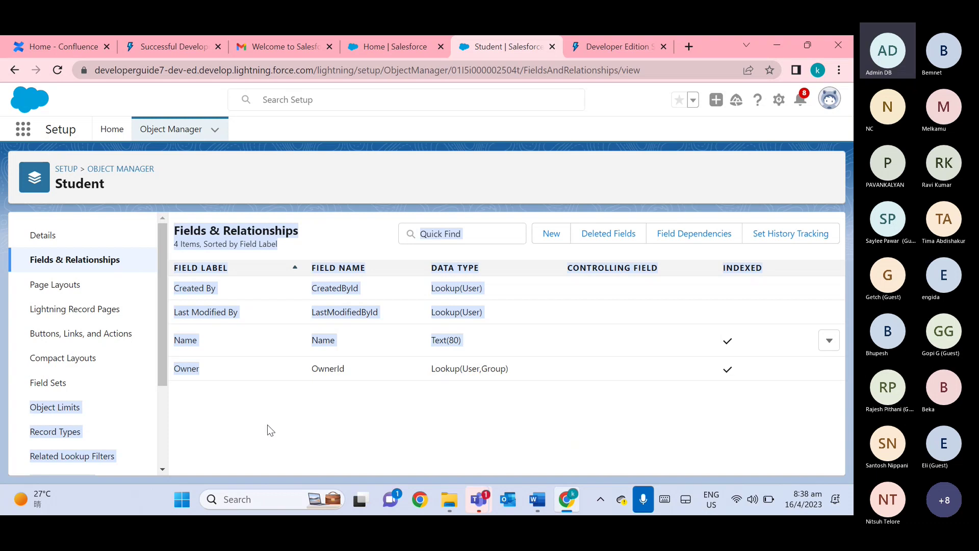
pyautogui.click(251, 411)
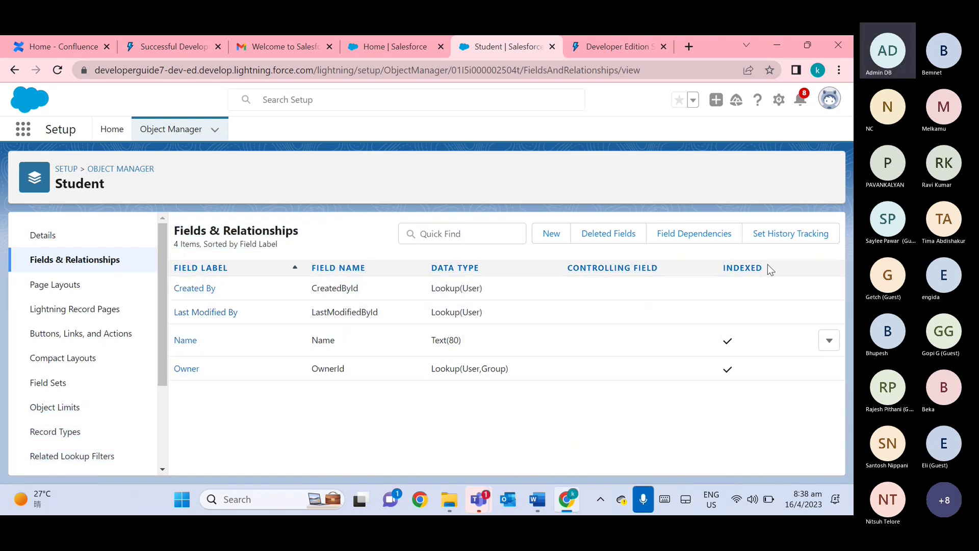
# Start a new custom field on Student and choose the Text data type.
pyautogui.click(555, 234)
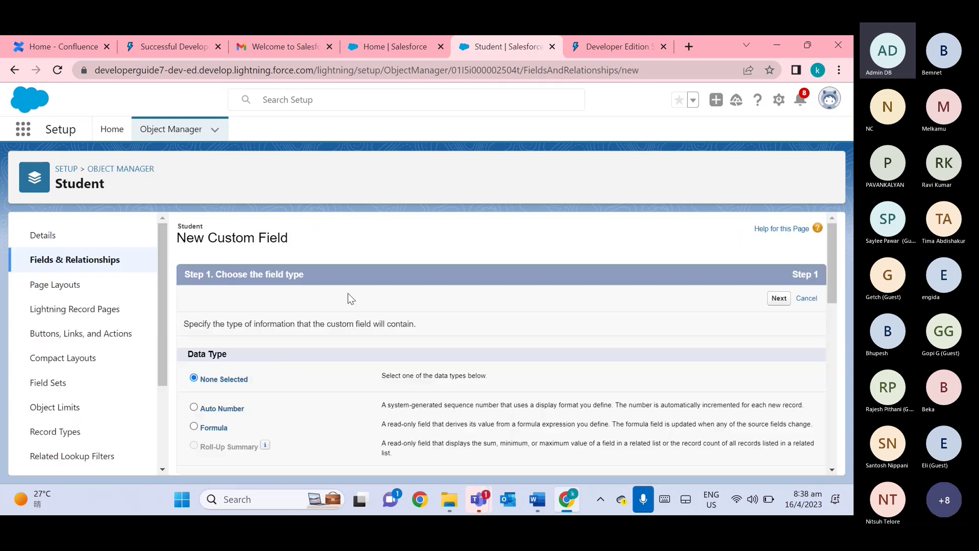
pyautogui.scroll(-3, 326, 317)
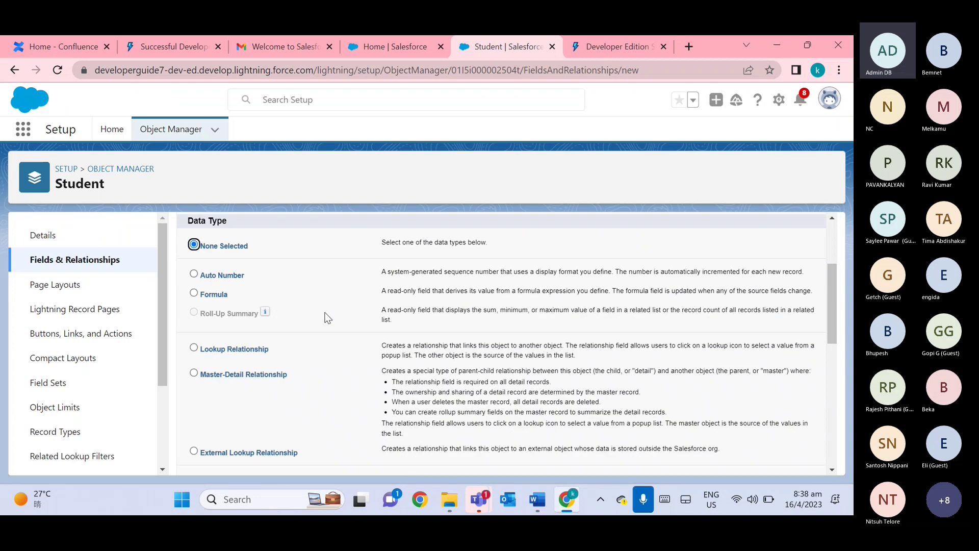
pyautogui.scroll(-5, 328, 317)
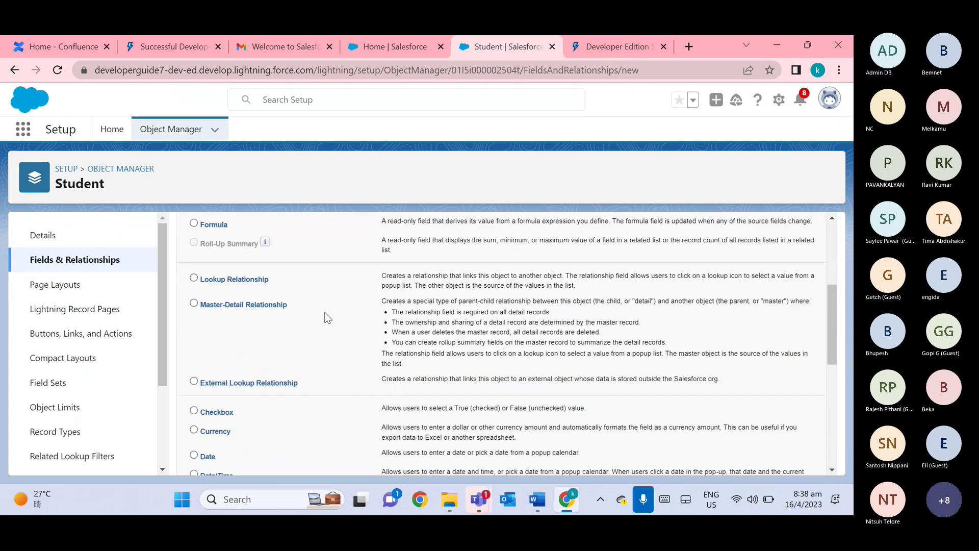
pyautogui.scroll(-3, 321, 316)
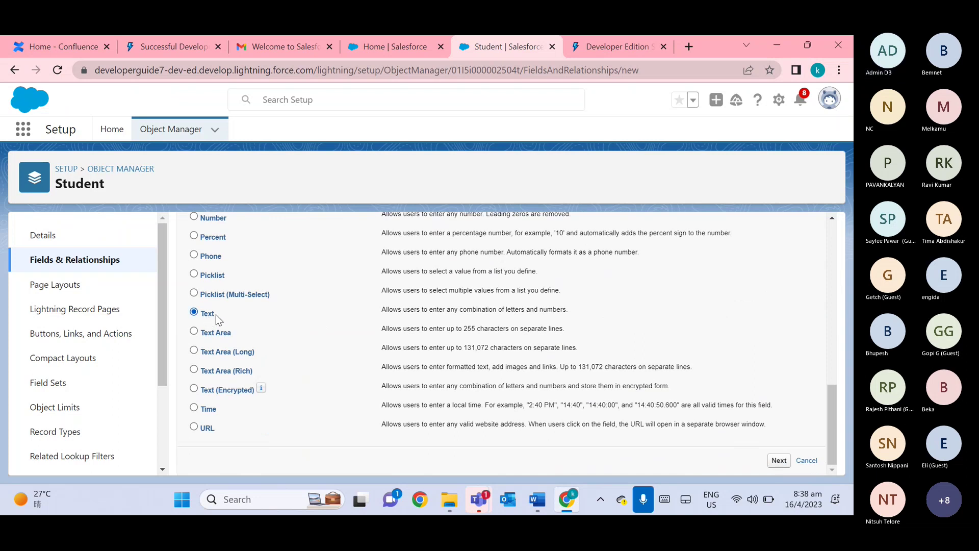
pyautogui.click(779, 460)
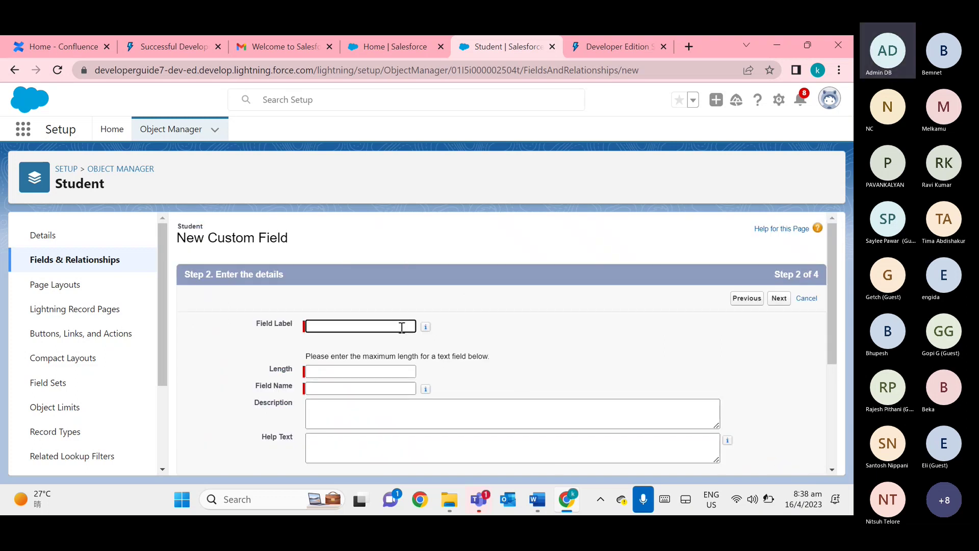
# Enter label FirstName with length 50 and advance past field security to page layouts.
pyautogui.click(401, 325)
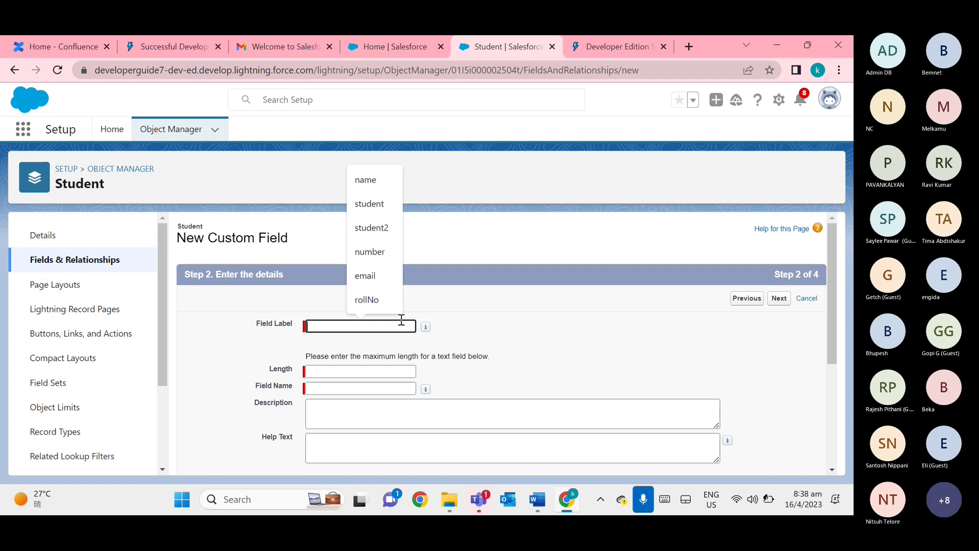
pyautogui.write('First')
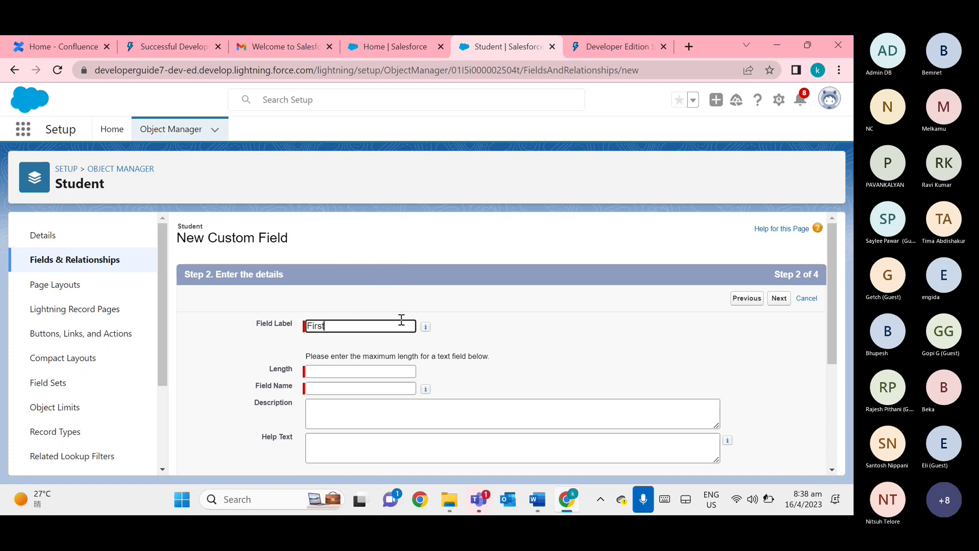
pyautogui.write('Name')
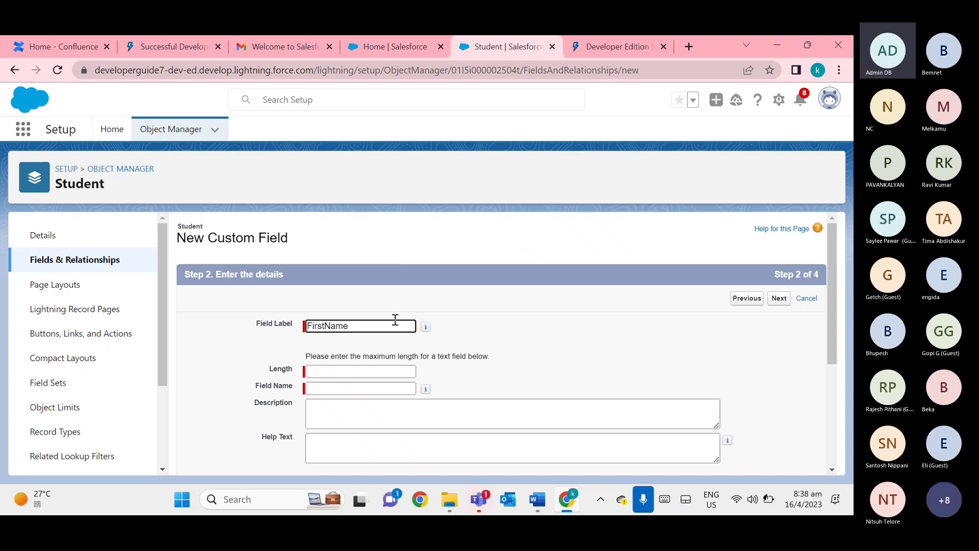
pyautogui.click(365, 371)
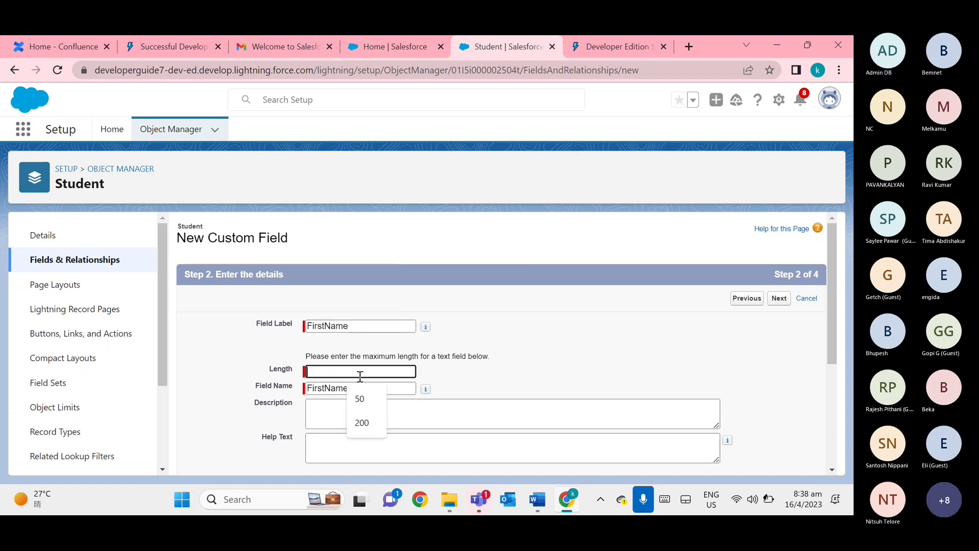
pyautogui.write('50')
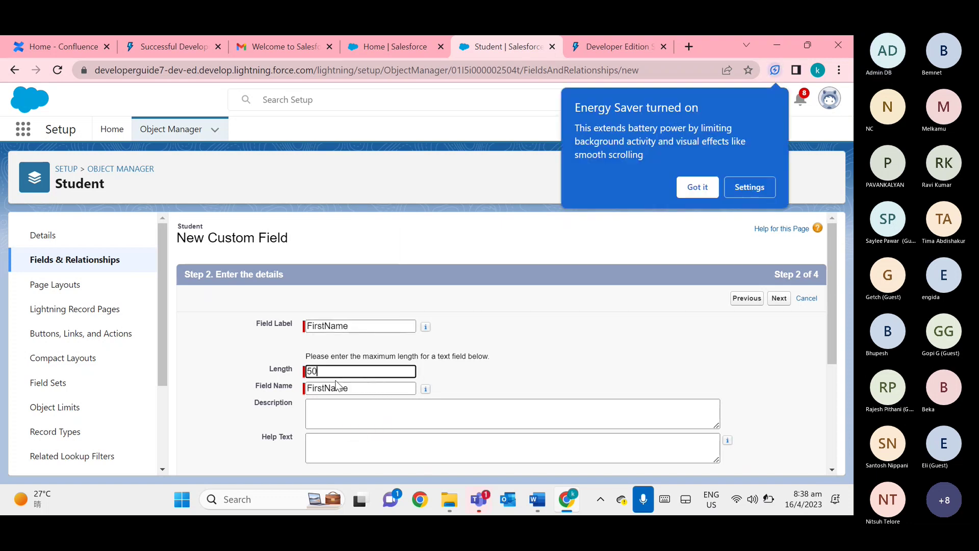
pyautogui.scroll(-3, 337, 382)
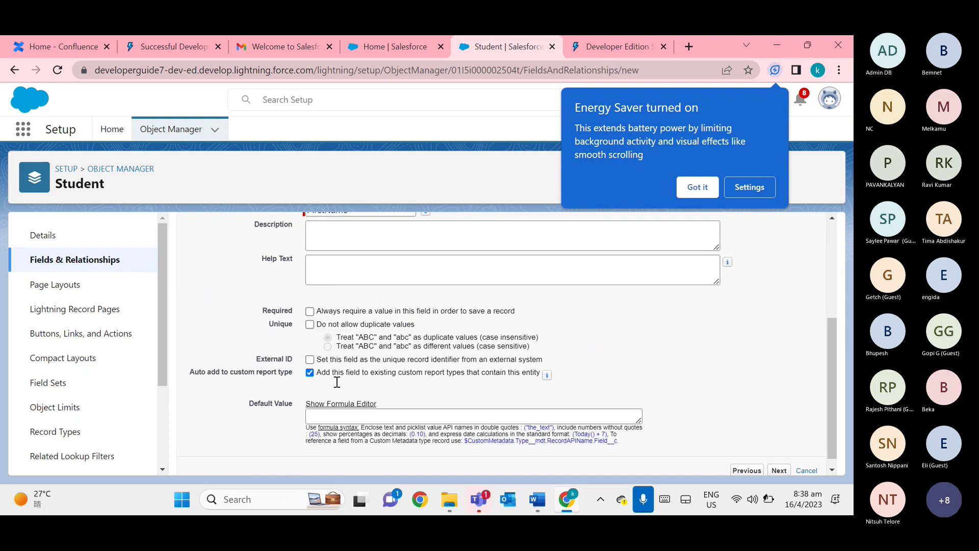
pyautogui.click(697, 188)
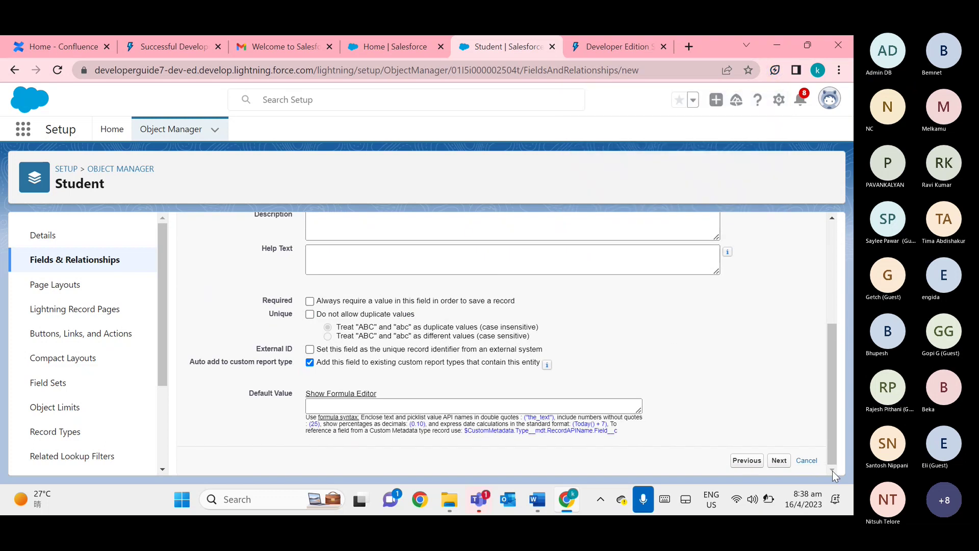
pyautogui.click(778, 461)
pyautogui.scroll(-5, 590, 376)
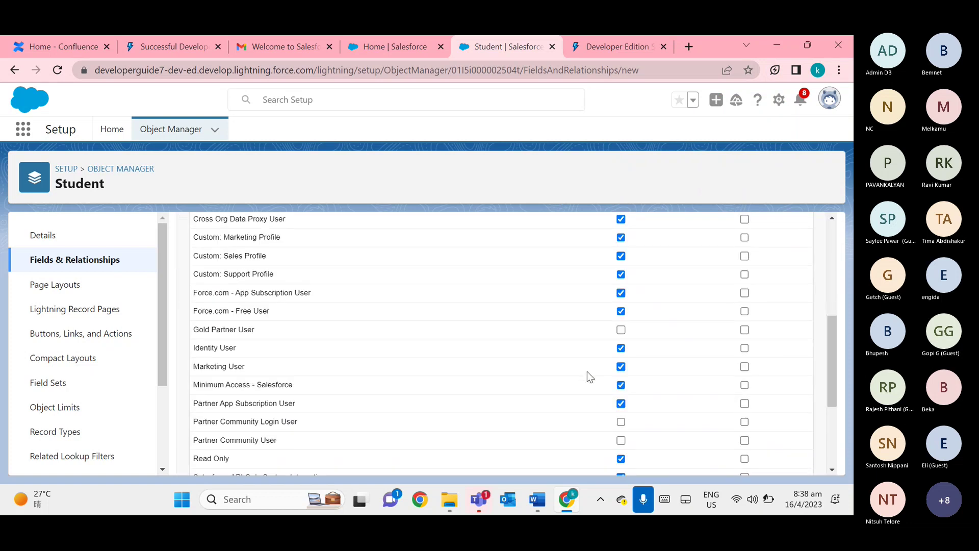
pyautogui.scroll(-3, 586, 376)
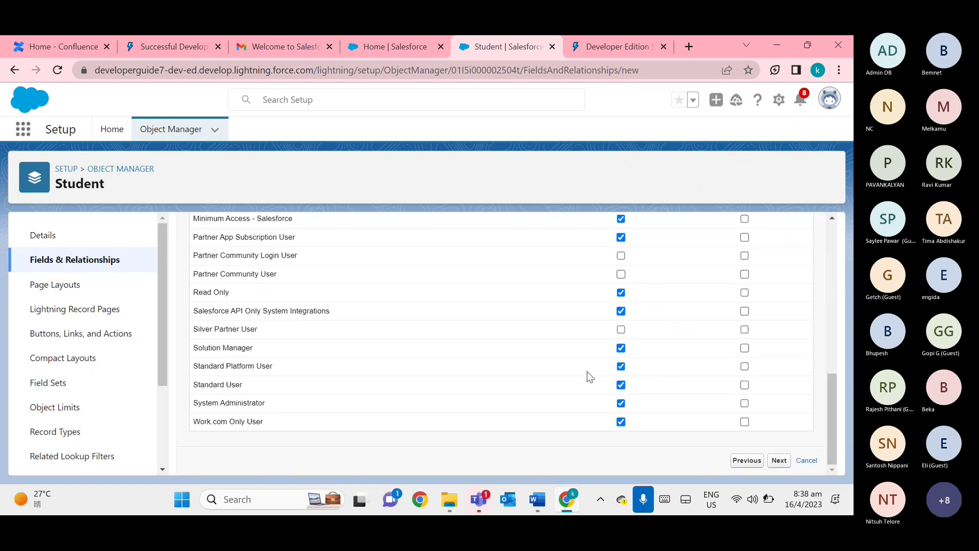
pyautogui.click(779, 461)
pyautogui.scroll(-1, 561, 397)
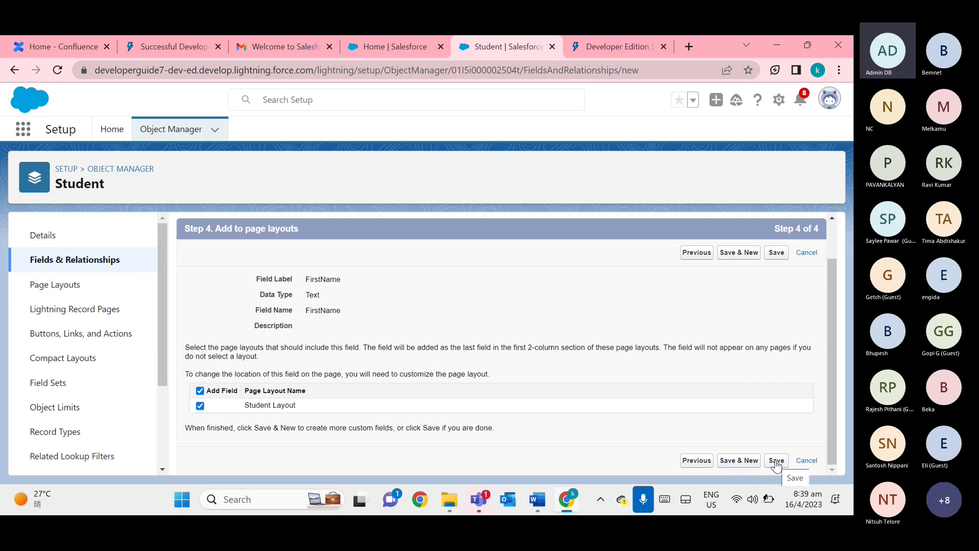
# Save FirstName and start another new Text field.
pyautogui.click(742, 464)
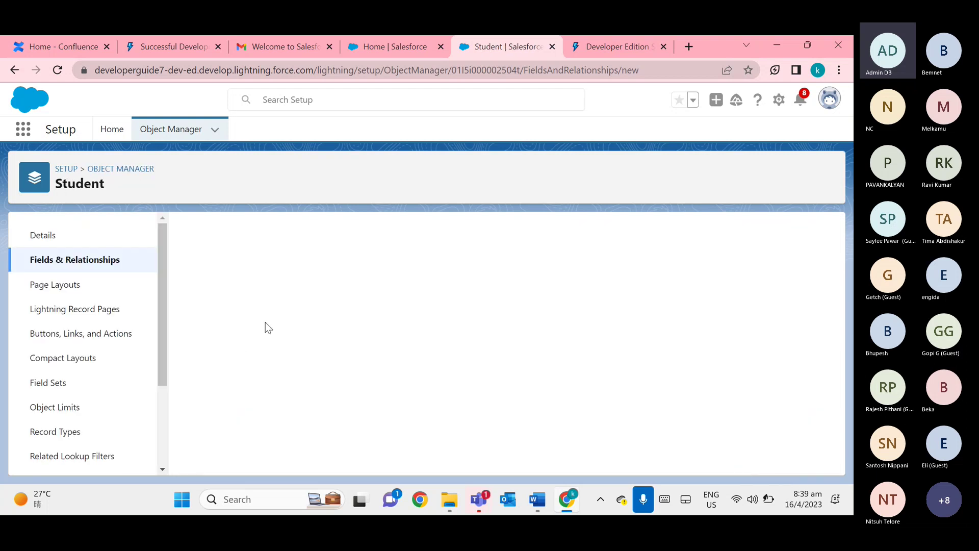
pyautogui.scroll(-15, 265, 322)
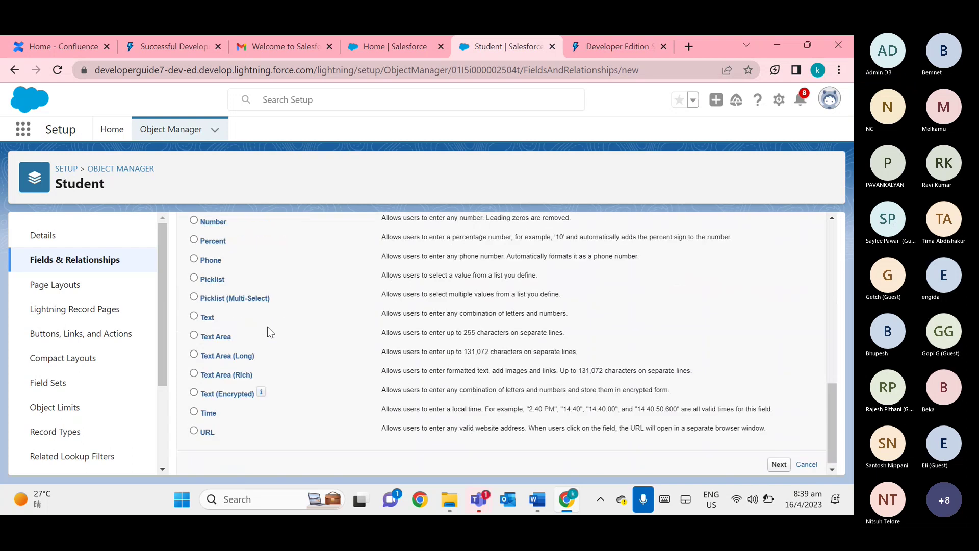
pyautogui.click(204, 317)
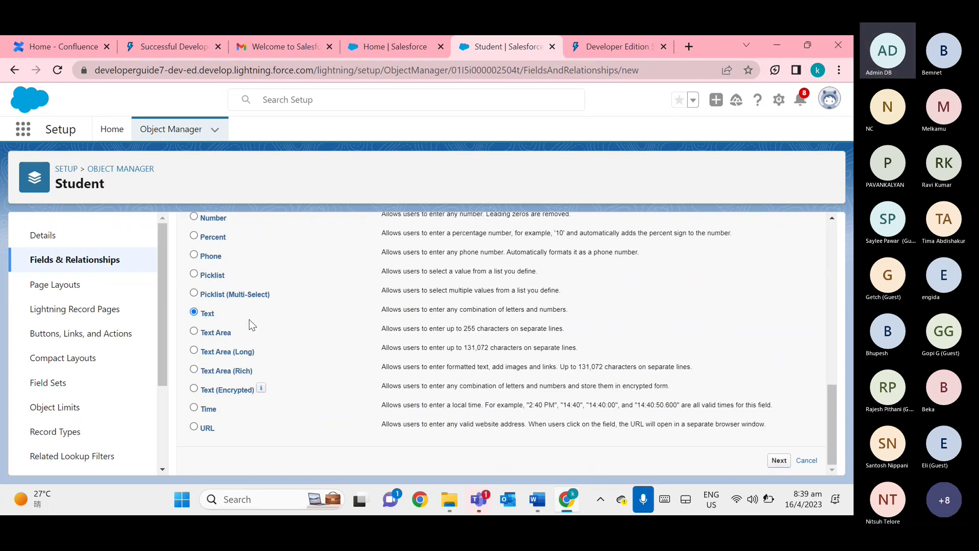
pyautogui.click(779, 461)
# Enter label LastName with length 50 and advance past field security.
pyautogui.write('L')
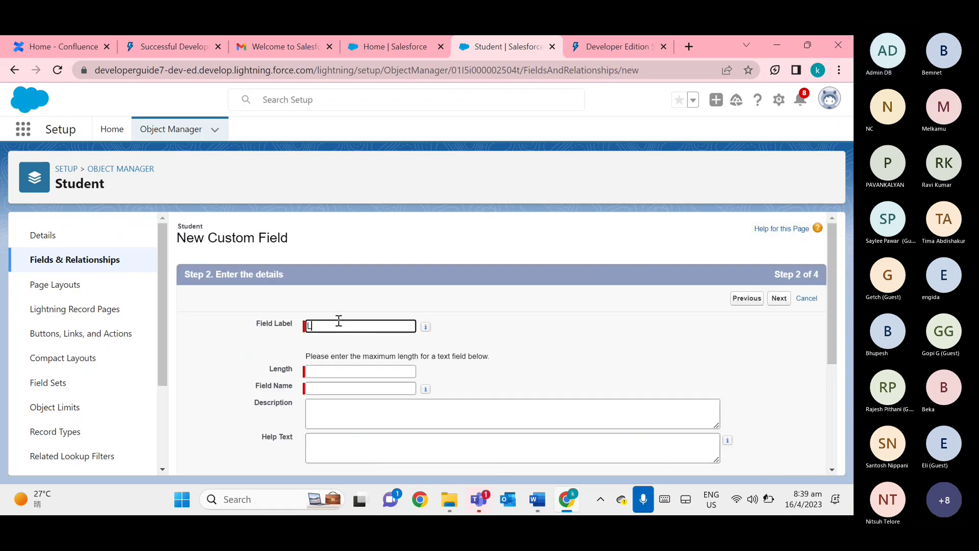
pyautogui.write('astName')
pyautogui.click(341, 371)
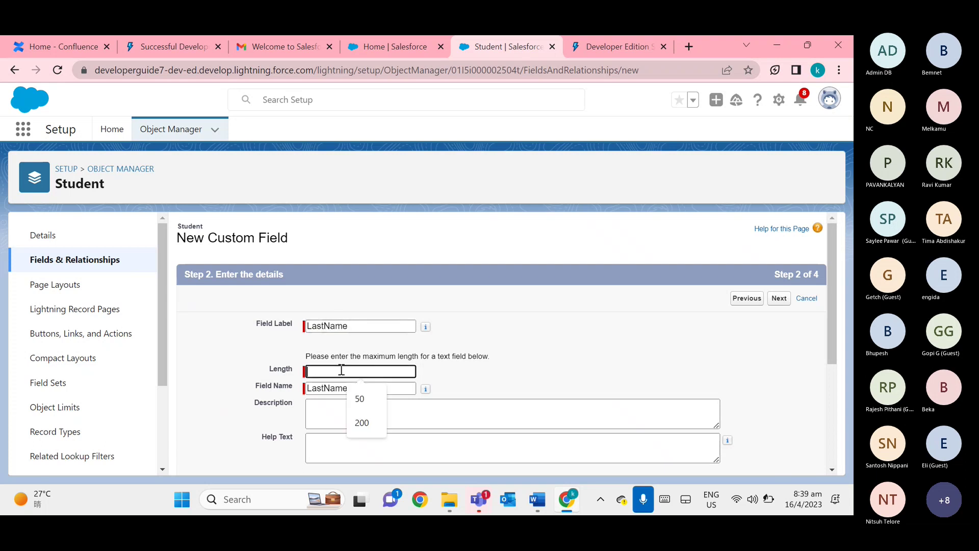
pyautogui.click(372, 408)
pyautogui.scroll(-4, 372, 408)
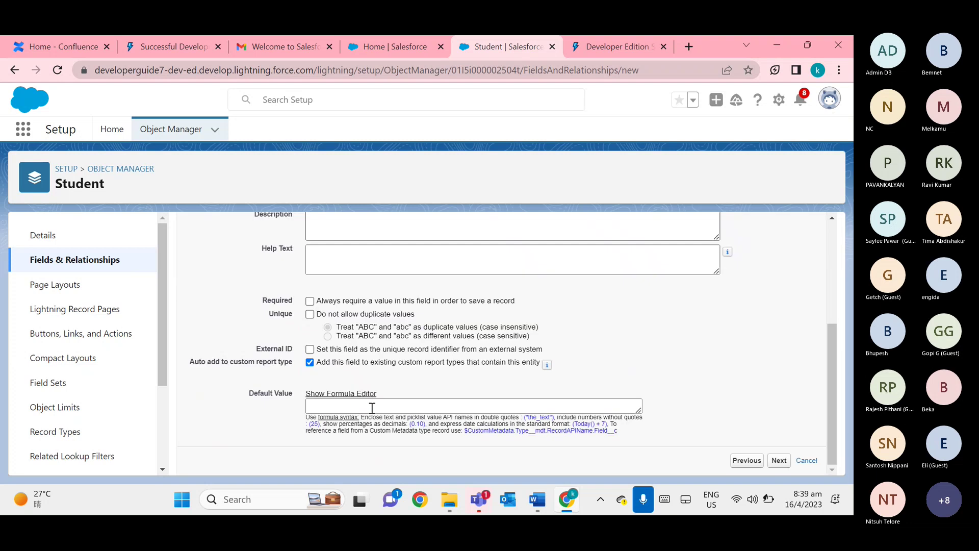
pyautogui.click(780, 461)
pyautogui.scroll(-8, 571, 394)
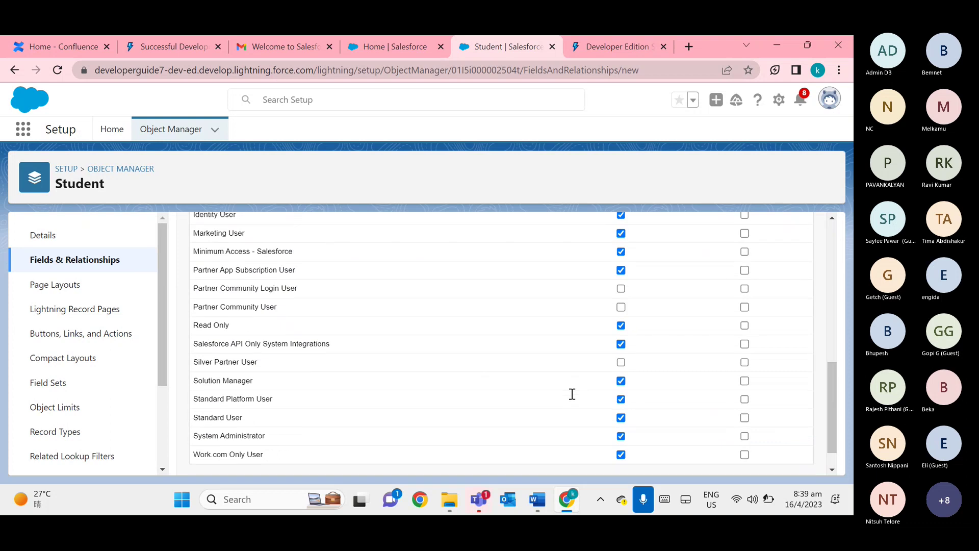
pyautogui.scroll(-1, 572, 394)
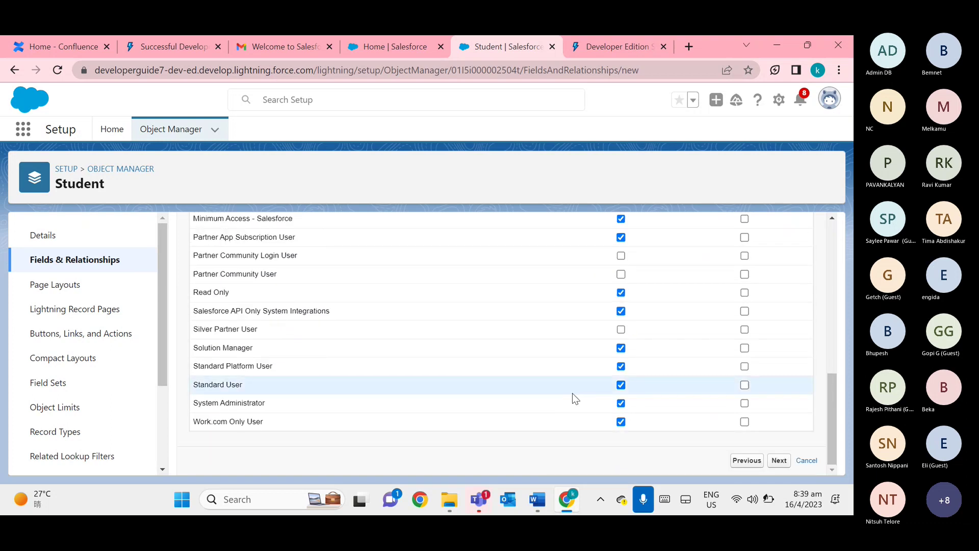
pyautogui.click(779, 461)
# Save LastName and start a new Number field.
pyautogui.click(750, 303)
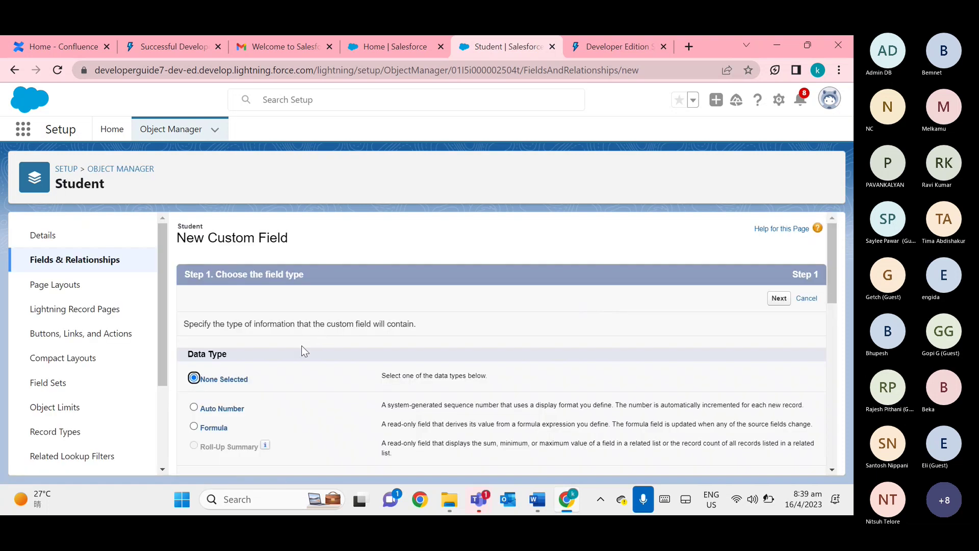
pyautogui.scroll(-10, 302, 347)
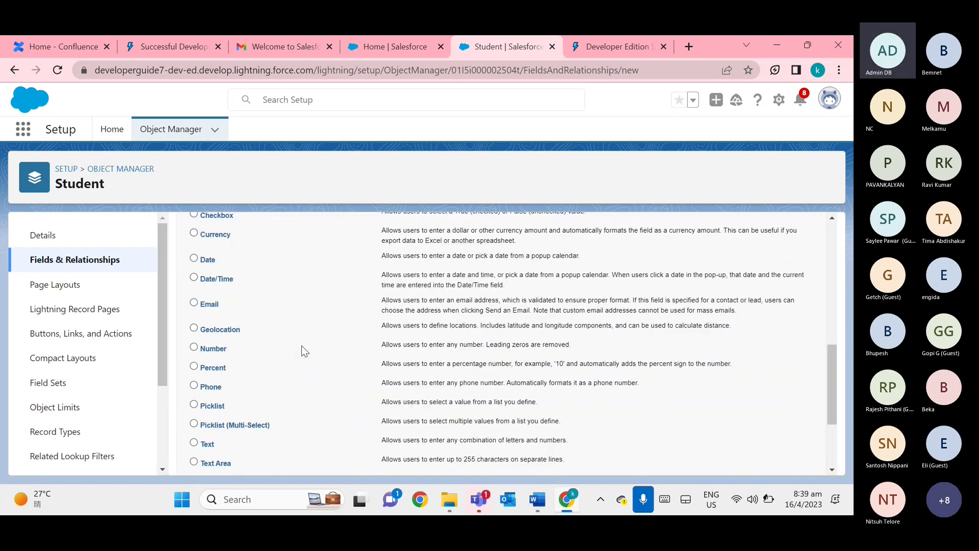
pyautogui.scroll(-3, 302, 352)
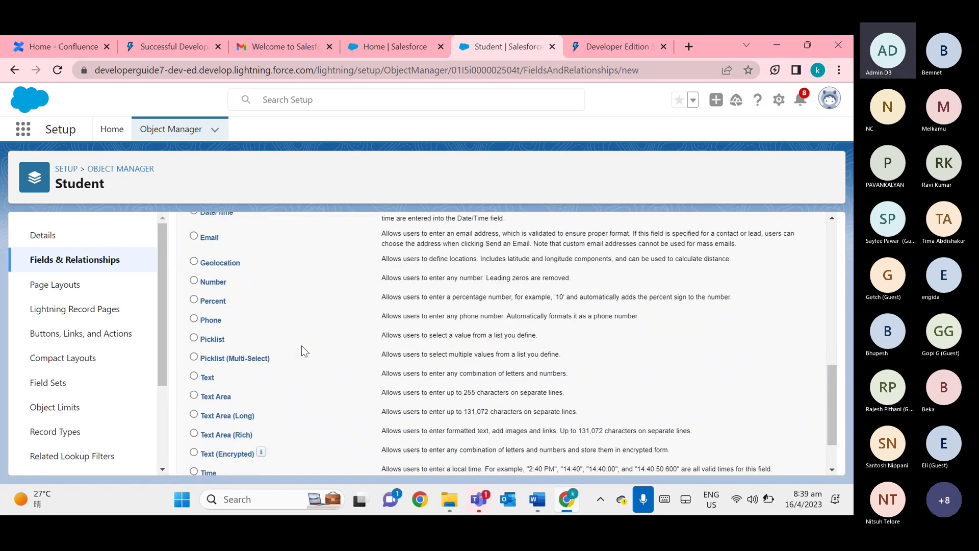
pyautogui.click(194, 281)
pyautogui.scroll(-3, 351, 356)
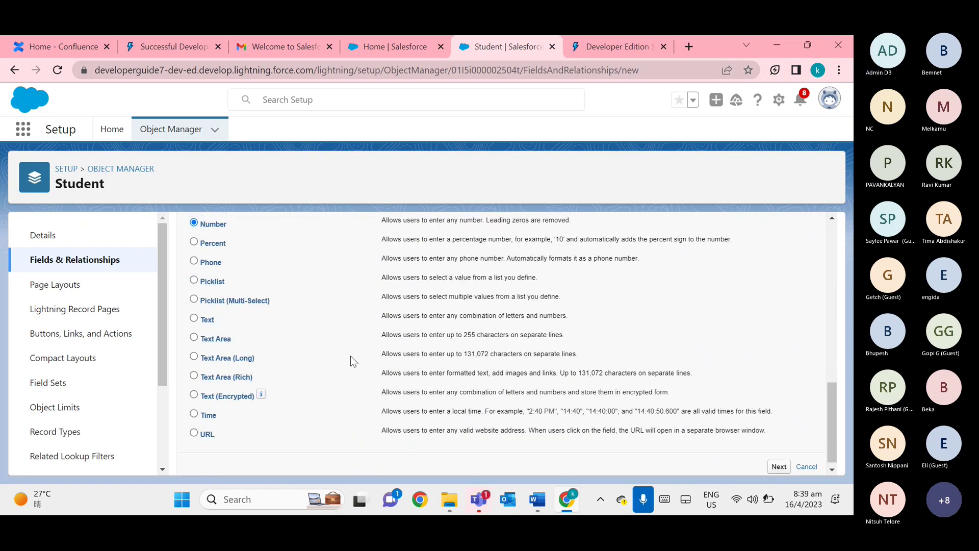
pyautogui.click(780, 461)
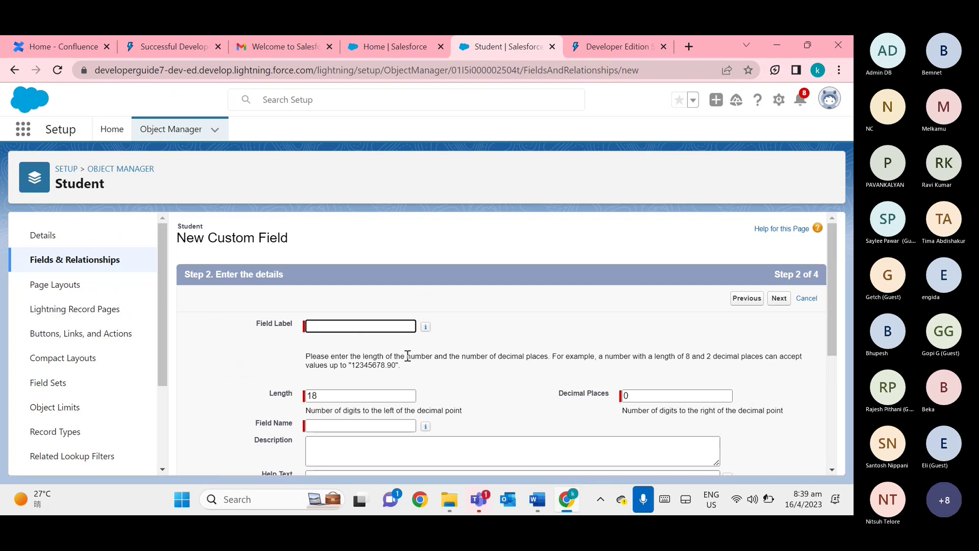
# Label the new Number field RegistrationNumber and let the field name fill in.
pyautogui.write('Roll')
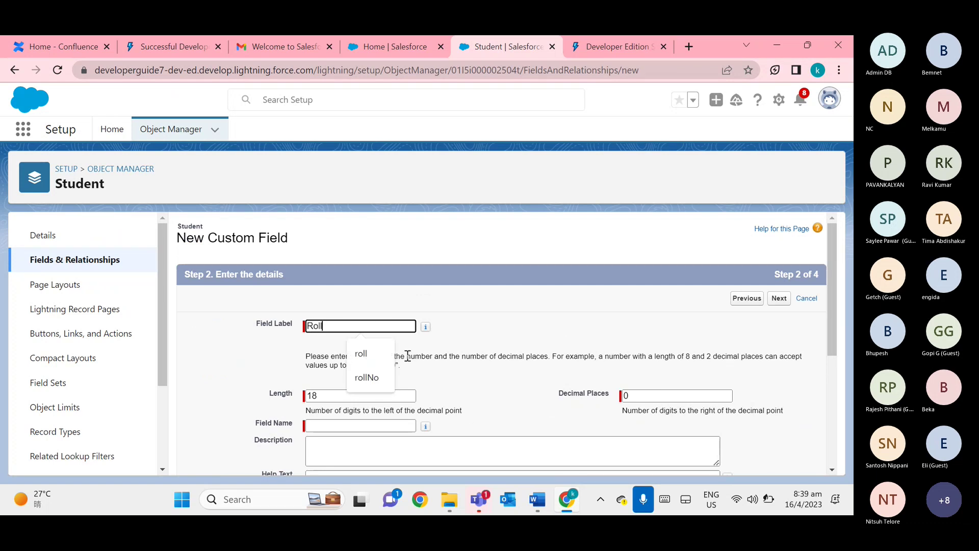
pyautogui.press('BackSpace')
pyautogui.press('BackSpace')
pyautogui.press('BackSpace')
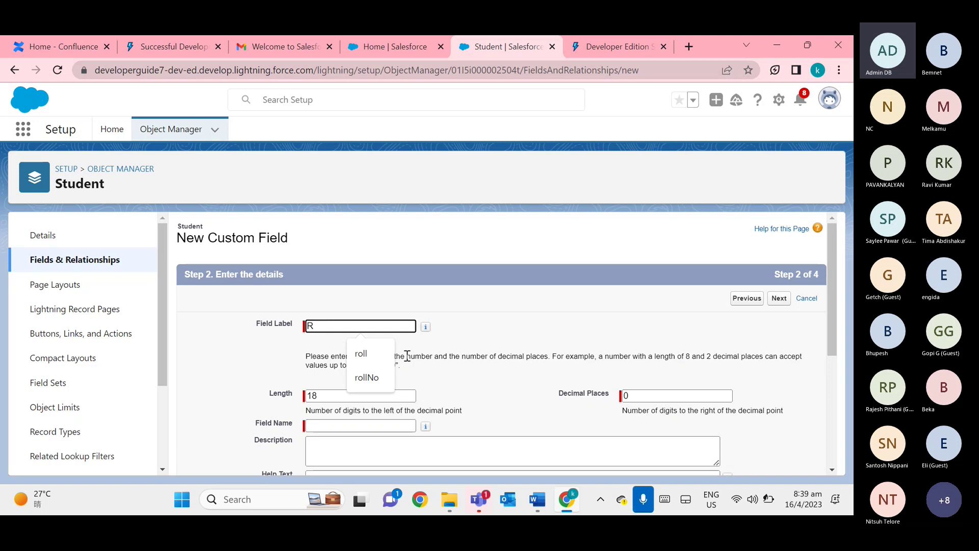
pyautogui.write('egistrat')
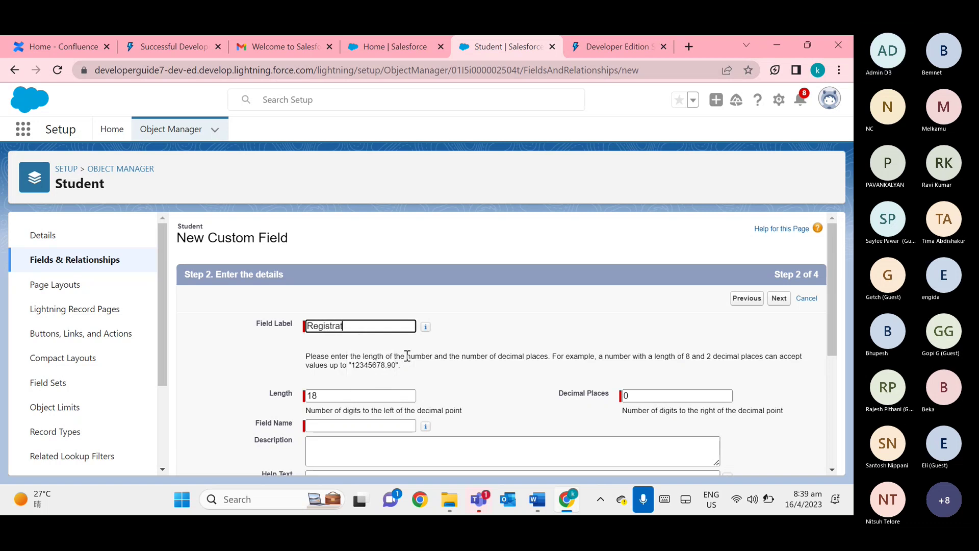
pyautogui.write('ionNumber')
pyautogui.scroll(-1, 408, 356)
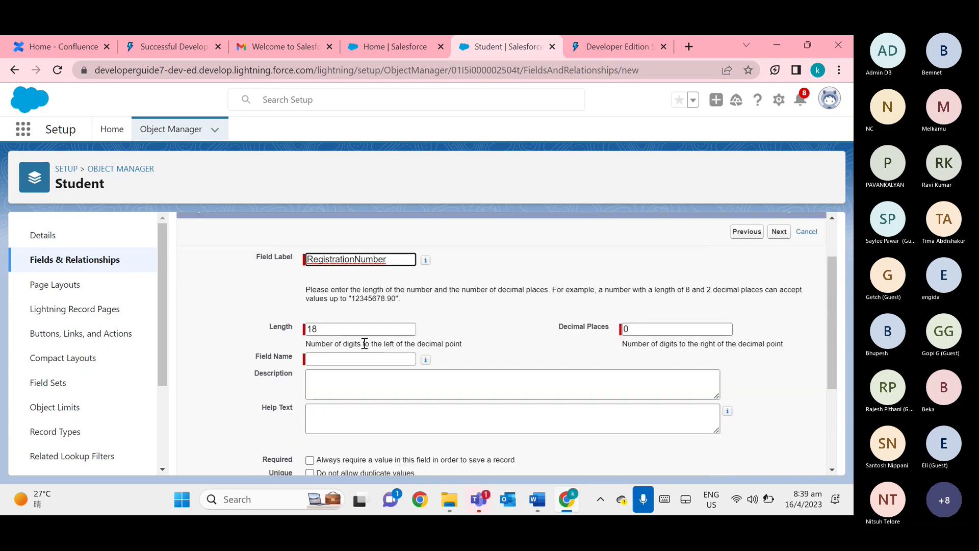
pyautogui.click(365, 359)
pyautogui.scroll(-3, 364, 352)
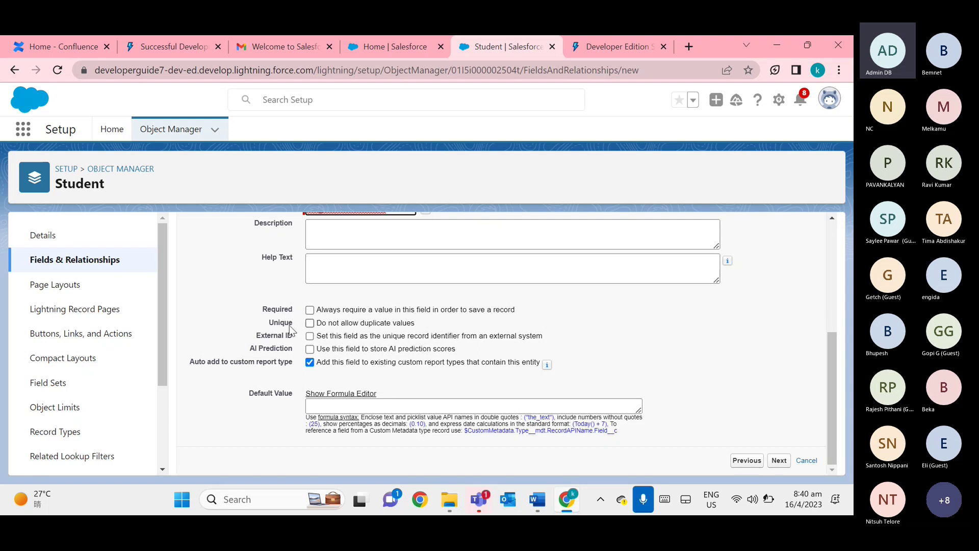
# Make RegistrationNumber required and unique, then advance through field security to page layouts.
pyautogui.click(309, 310)
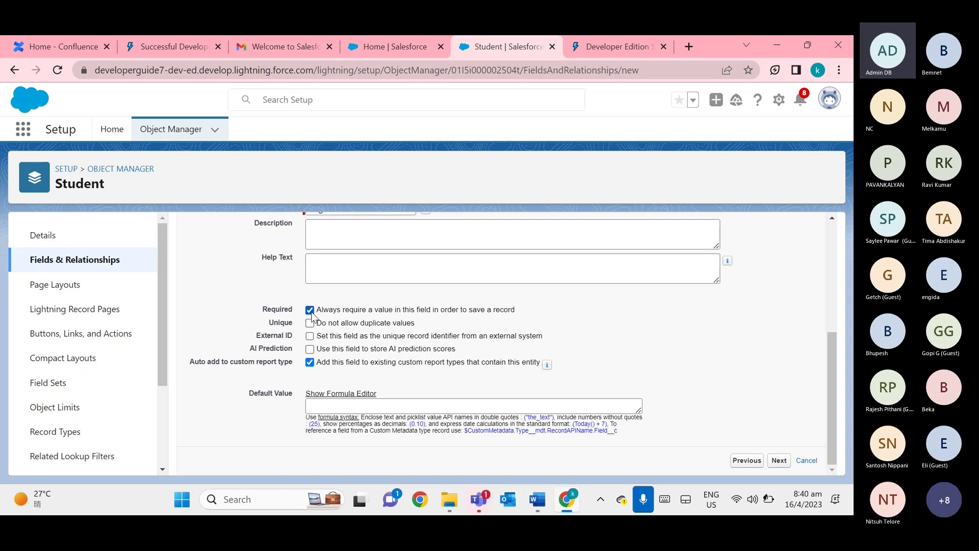
pyautogui.click(309, 322)
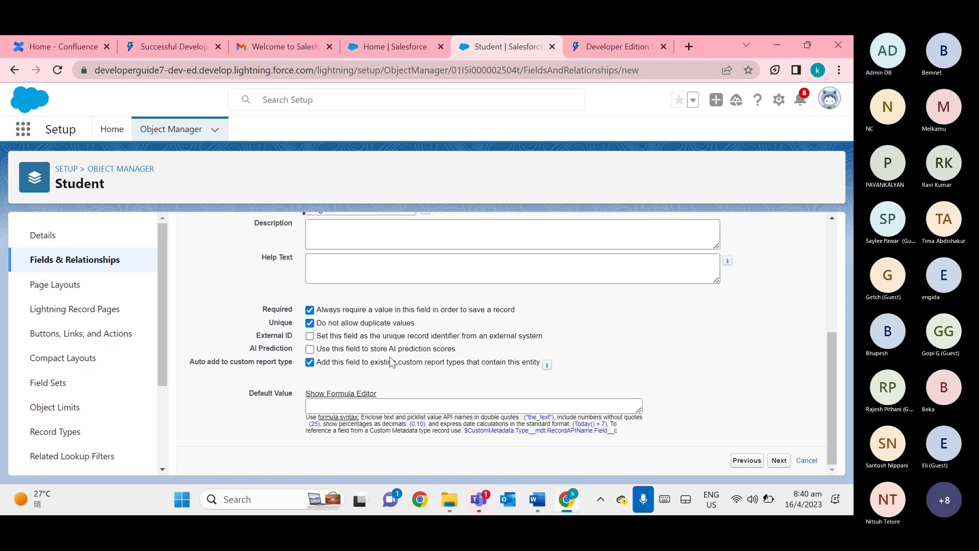
pyautogui.click(784, 461)
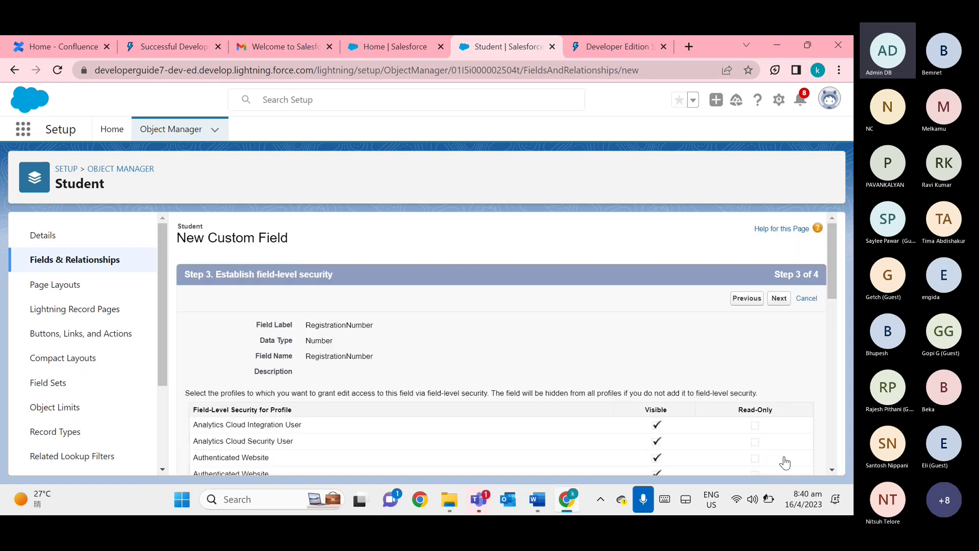
pyautogui.scroll(-5, 750, 431)
pyautogui.scroll(-5, 749, 427)
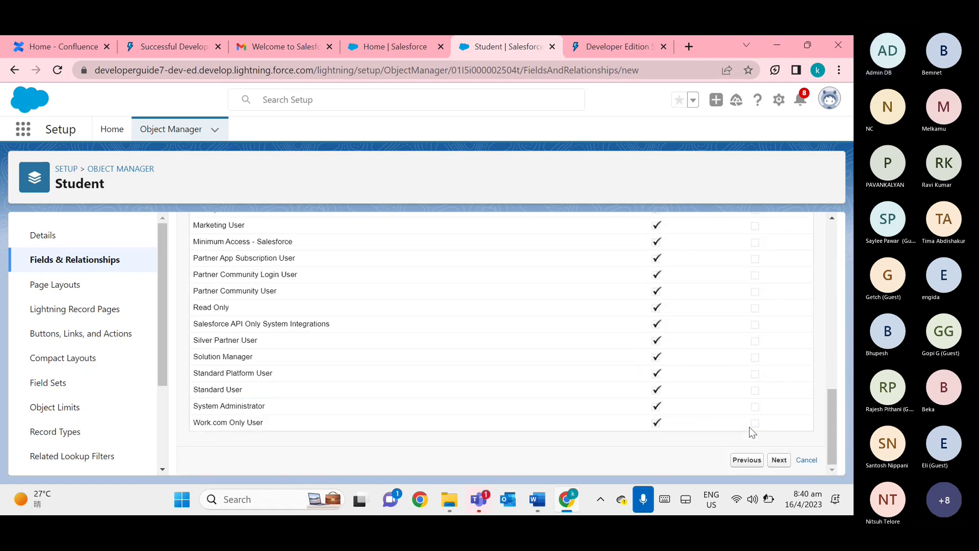
pyautogui.click(781, 464)
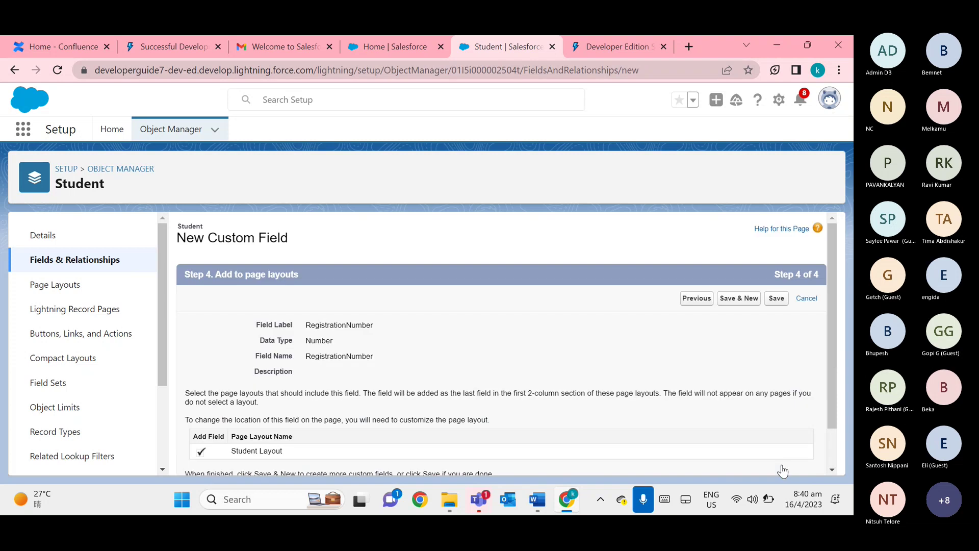
# Save RegistrationNumber and start another new Number field.
pyautogui.click(736, 300)
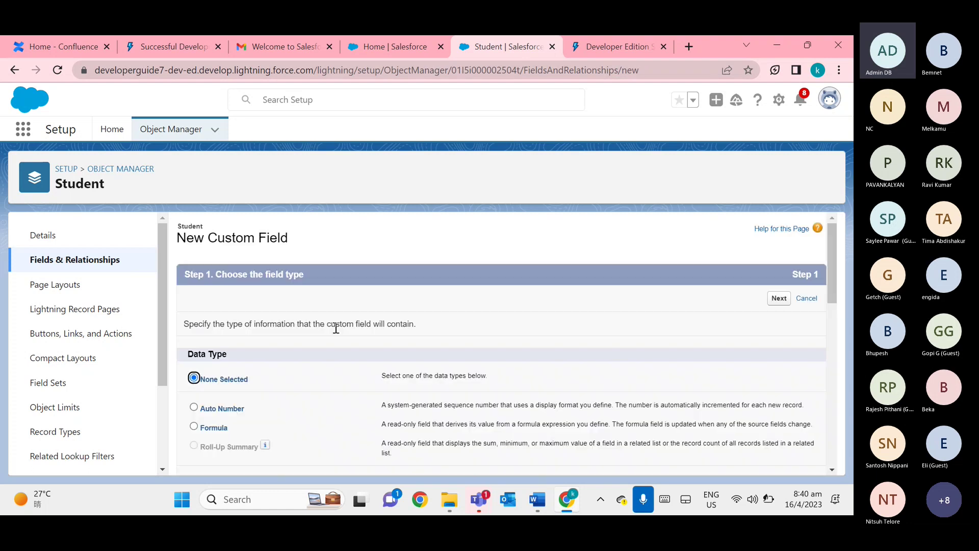
pyautogui.scroll(-10, 336, 328)
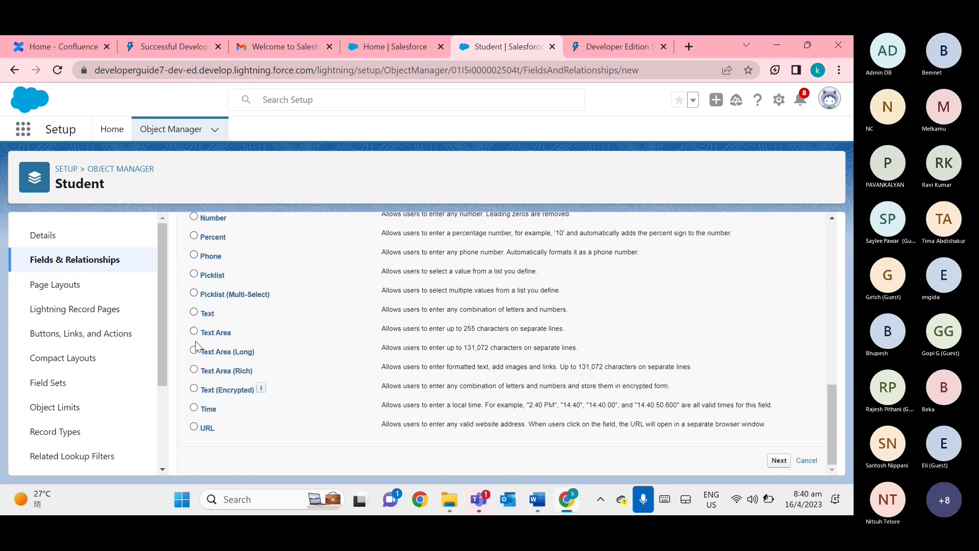
pyautogui.scroll(1, 195, 343)
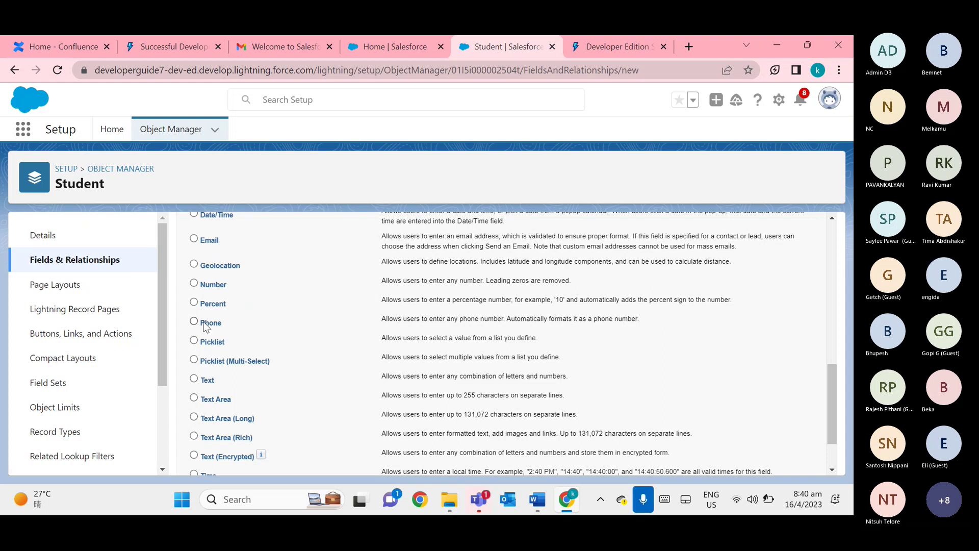
pyautogui.click(194, 283)
pyautogui.scroll(-1, 407, 344)
pyautogui.click(780, 461)
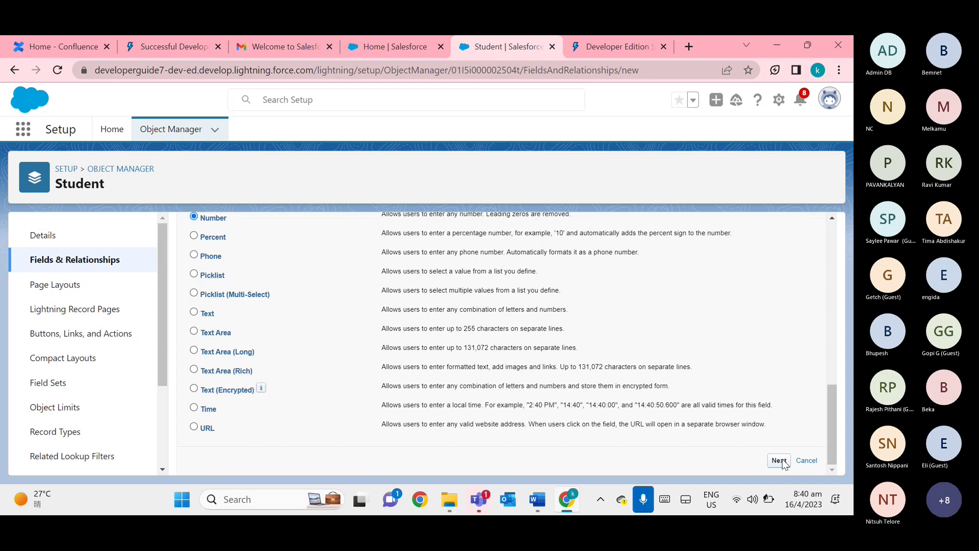
# Label the field Roll, length 18 with 0 decimals, and advance to page layouts.
pyautogui.click(356, 327)
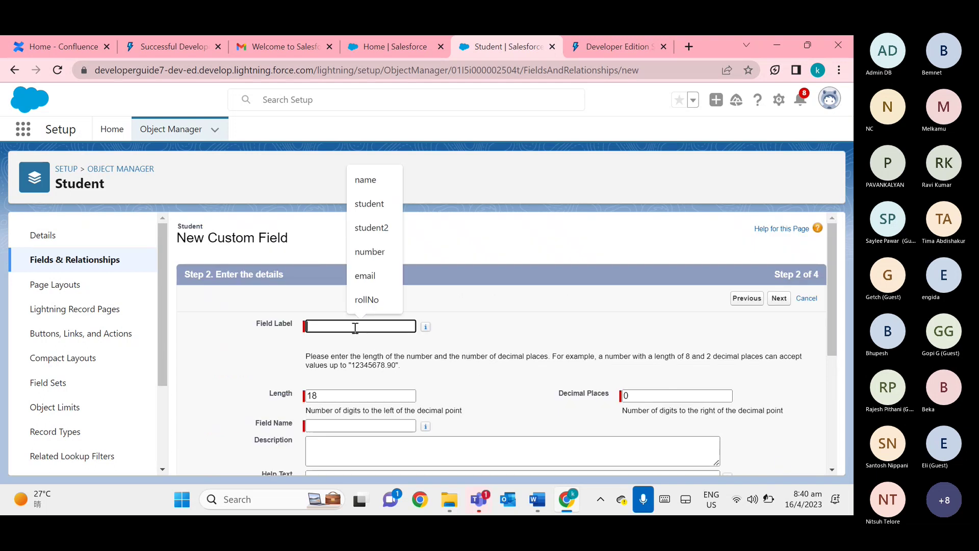
pyautogui.write('Roll')
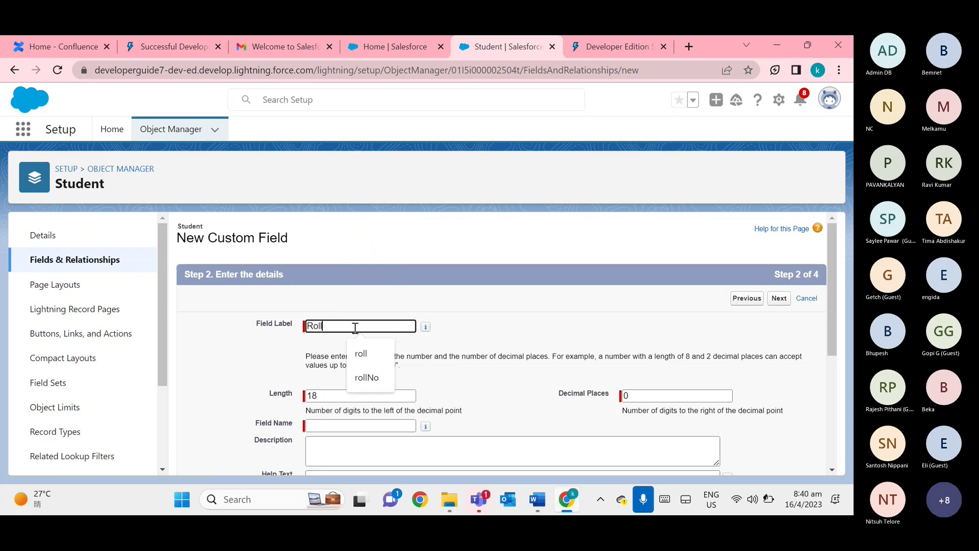
pyautogui.click(498, 339)
pyautogui.scroll(-2, 476, 356)
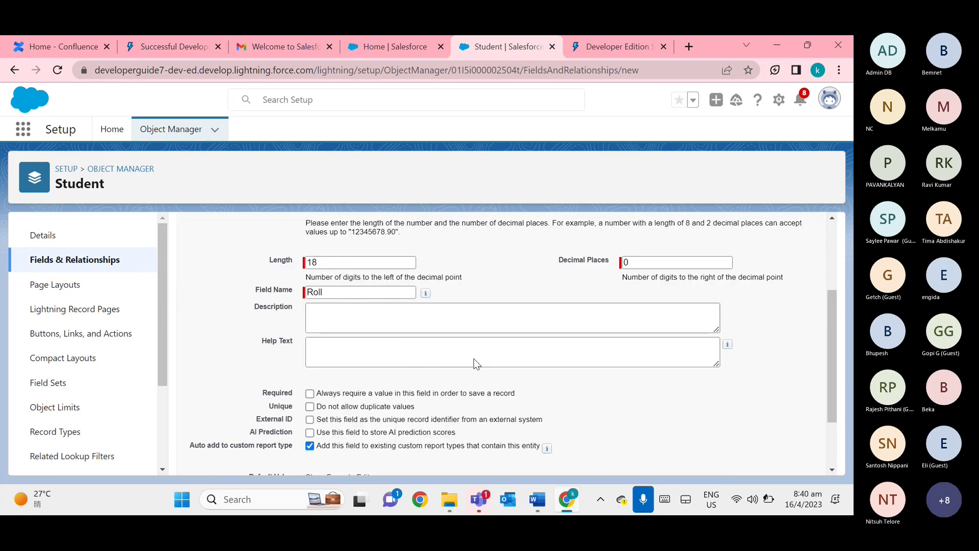
pyautogui.scroll(-2, 476, 364)
pyautogui.click(778, 461)
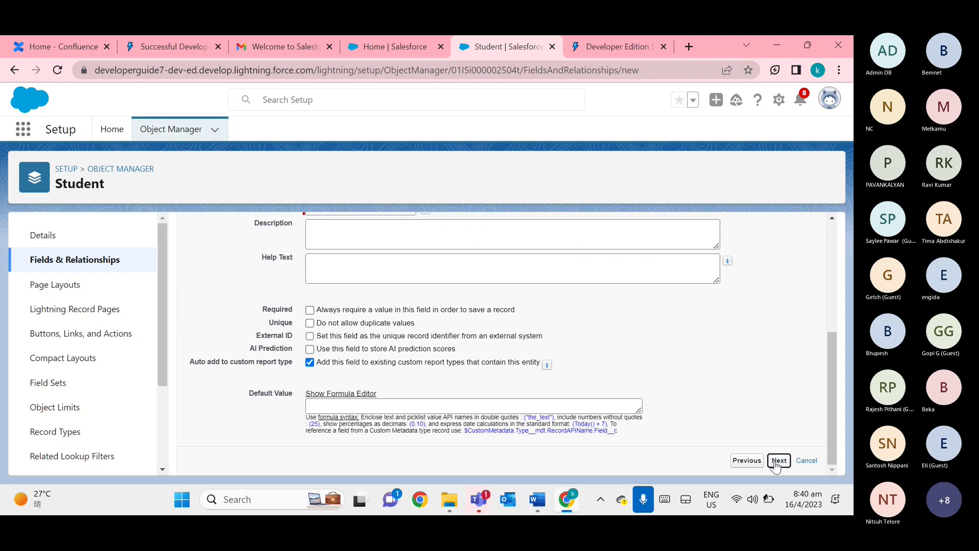
pyautogui.click(778, 299)
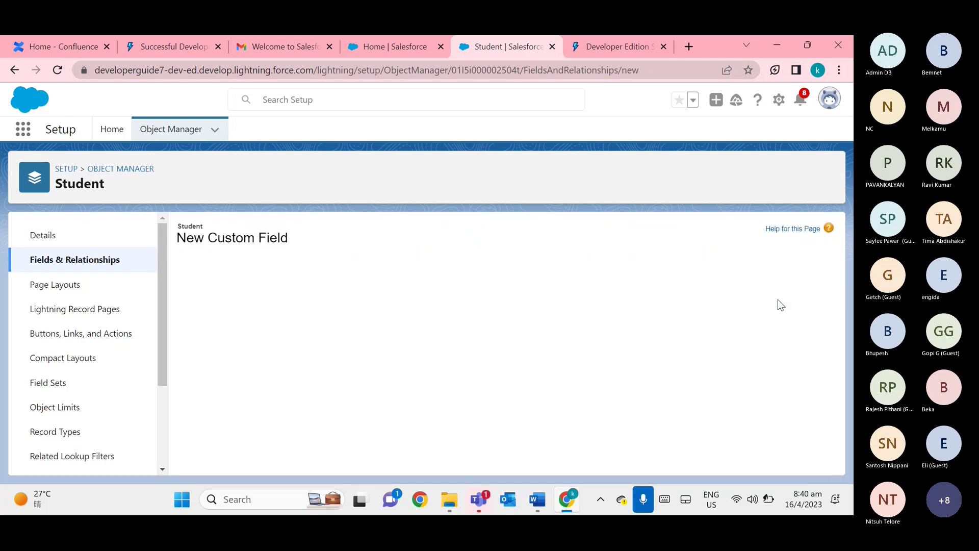
# Save Roll and review the LastName__c, RegistrationNumber__c and CreatedById entries in the list.
pyautogui.click(776, 299)
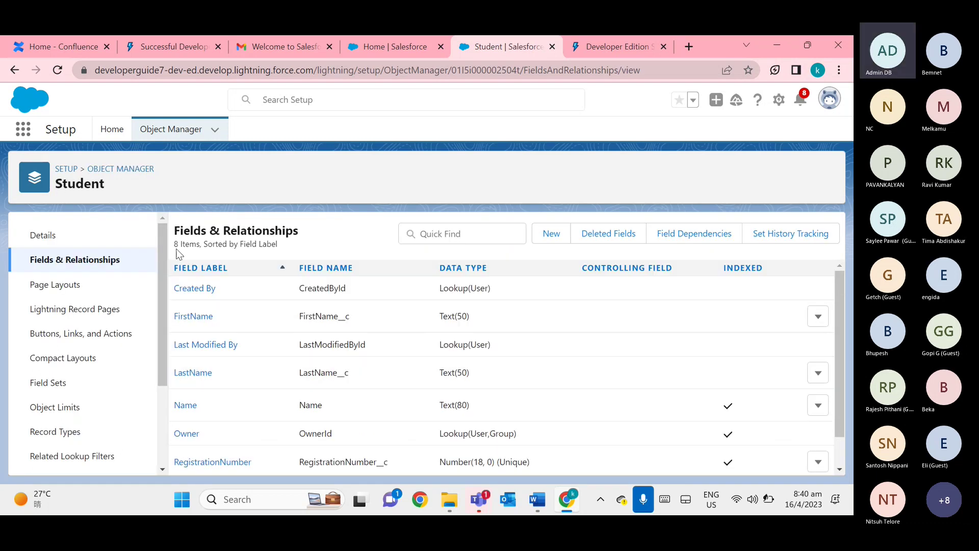
pyautogui.scroll(-1, 218, 319)
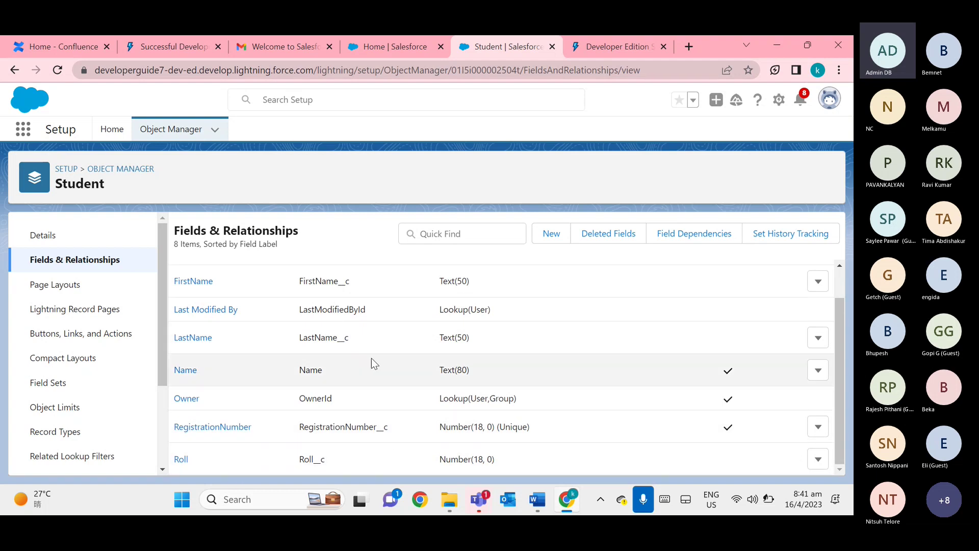
pyautogui.moveTo(365, 341); pyautogui.dragTo(300, 339)
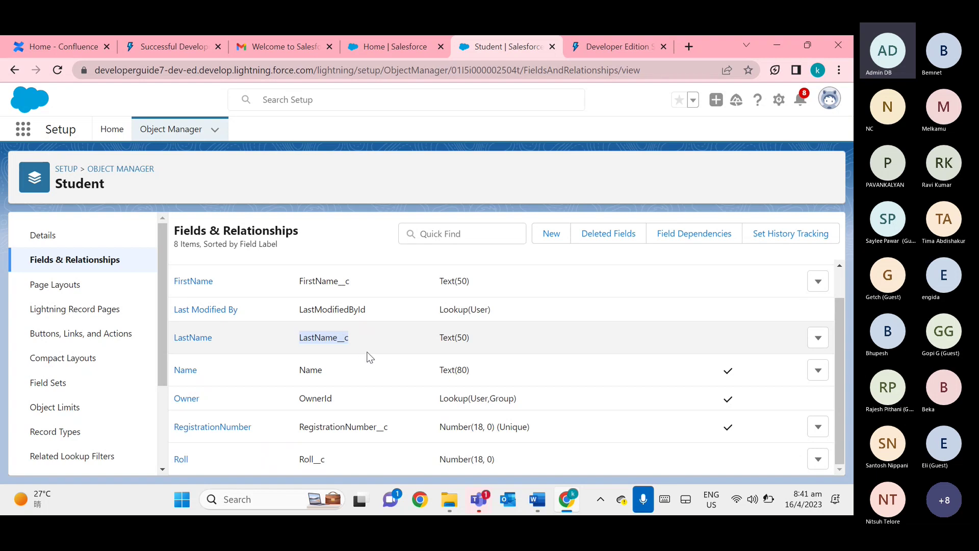
pyautogui.moveTo(387, 429); pyautogui.dragTo(268, 436)
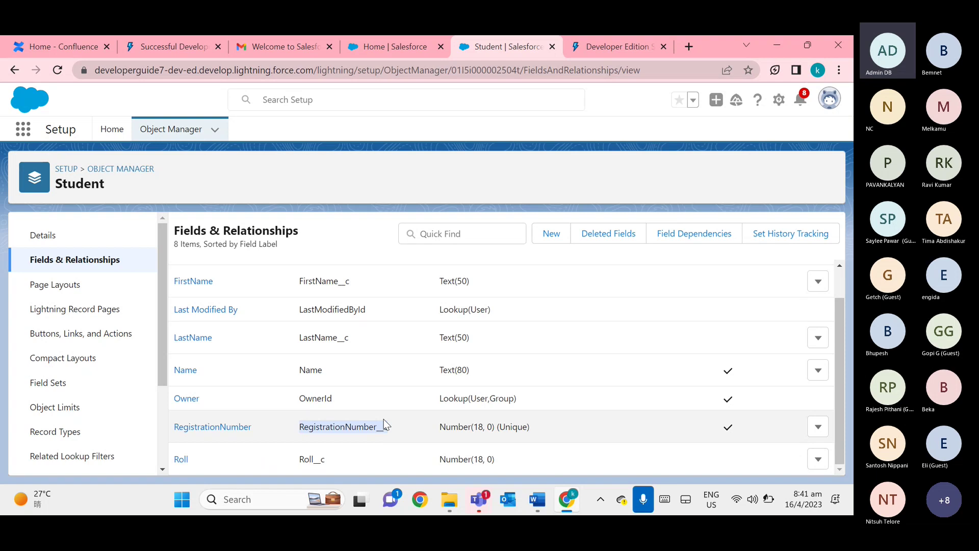
pyautogui.scroll(2, 383, 424)
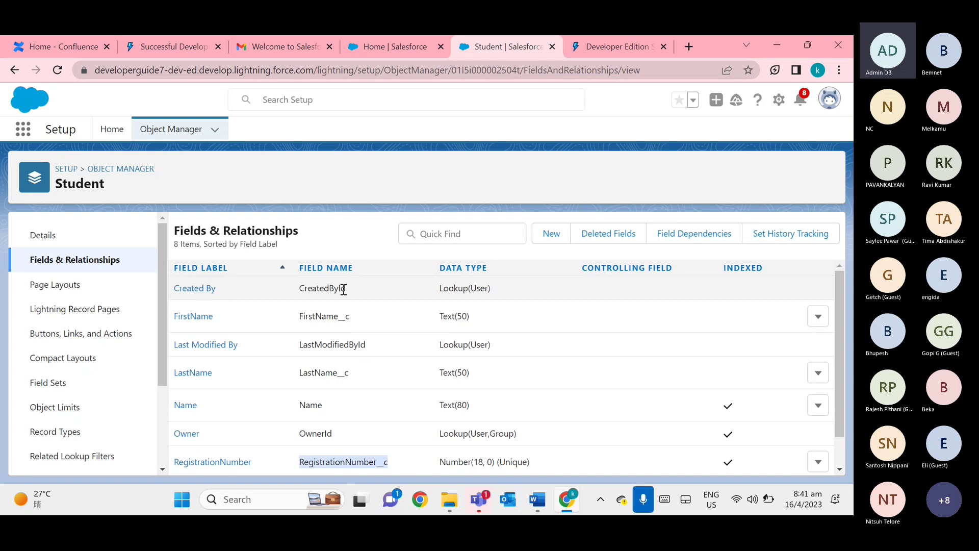
pyautogui.moveTo(344, 289); pyautogui.dragTo(305, 292)
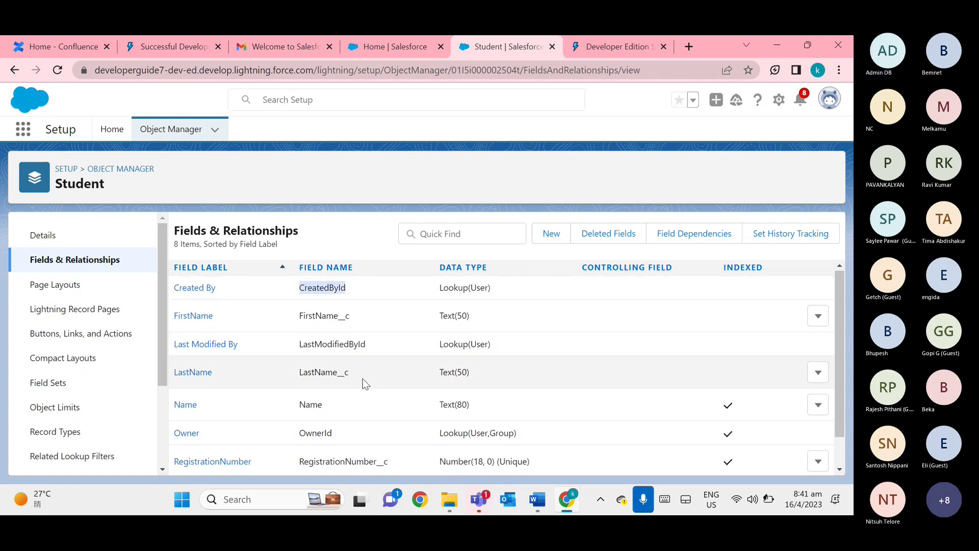
pyautogui.scroll(-1, 363, 378)
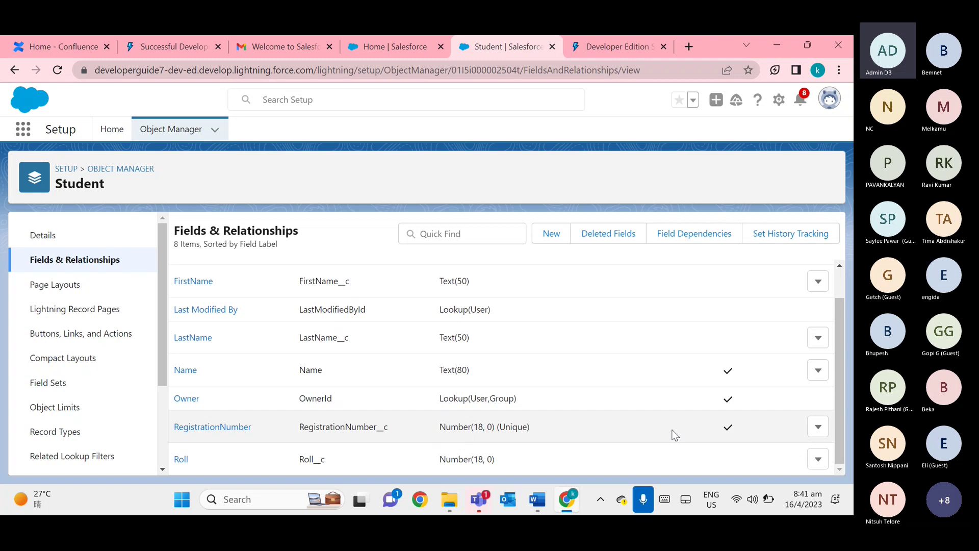
# Open RegistrationNumber for editing and review its required, unique, 18-digit, 0-decimal settings.
pyautogui.click(818, 431)
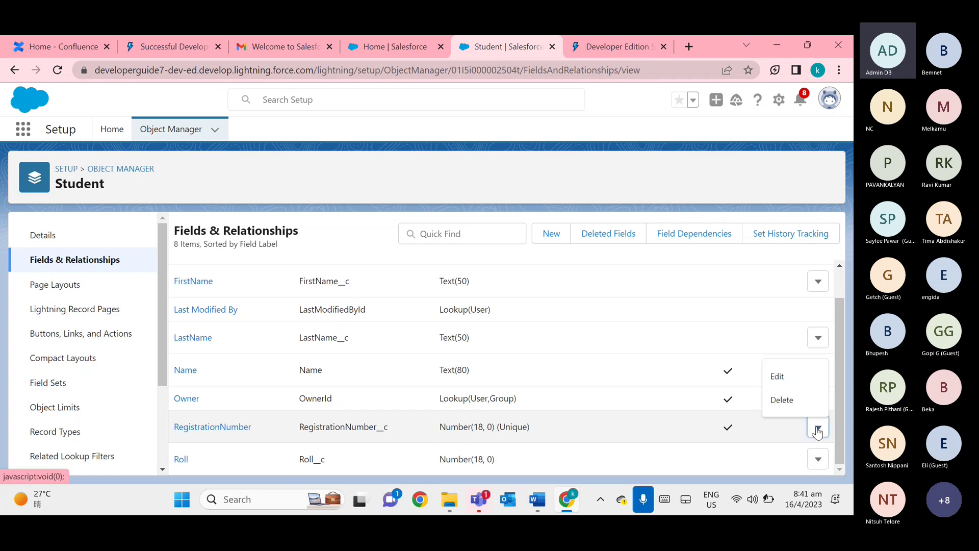
pyautogui.click(784, 376)
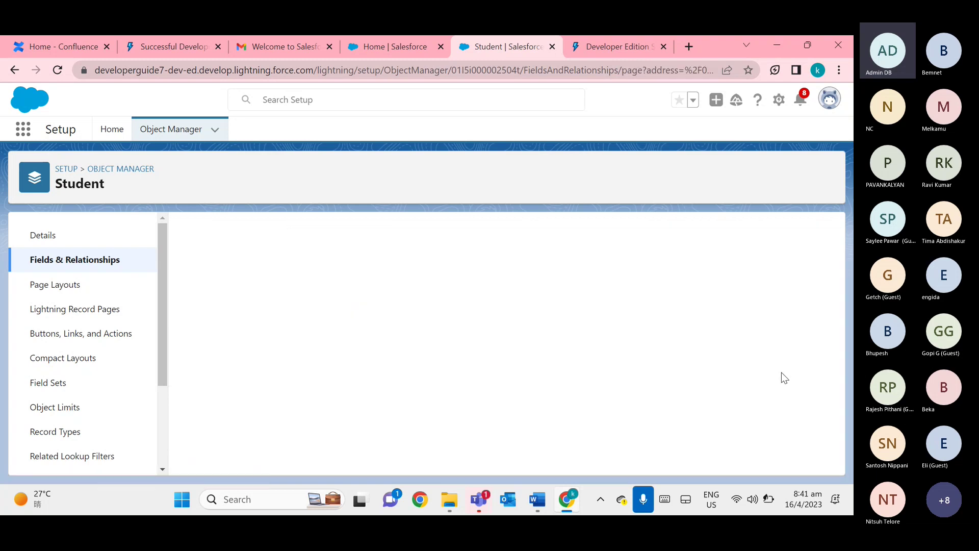
pyautogui.scroll(-3, 365, 341)
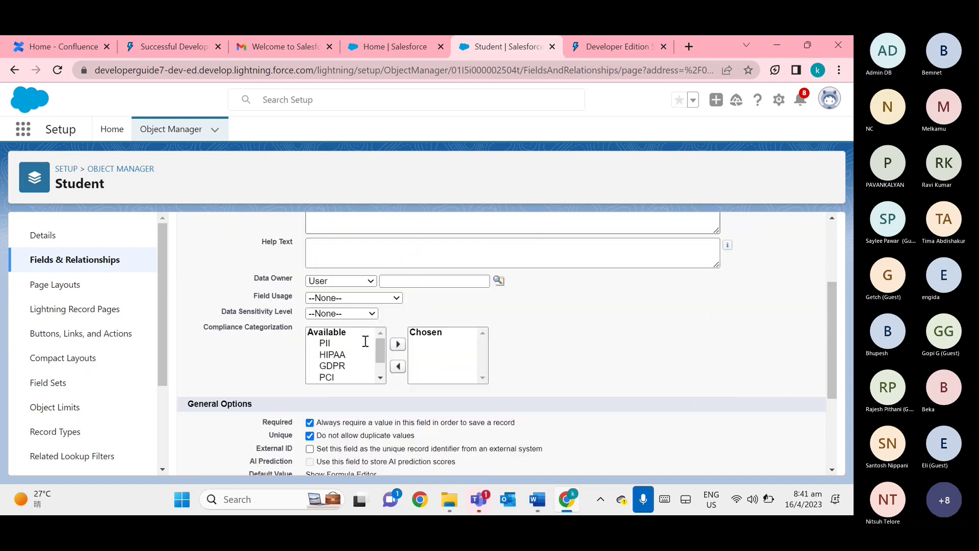
pyautogui.scroll(3, 365, 341)
pyautogui.scroll(-3, 411, 338)
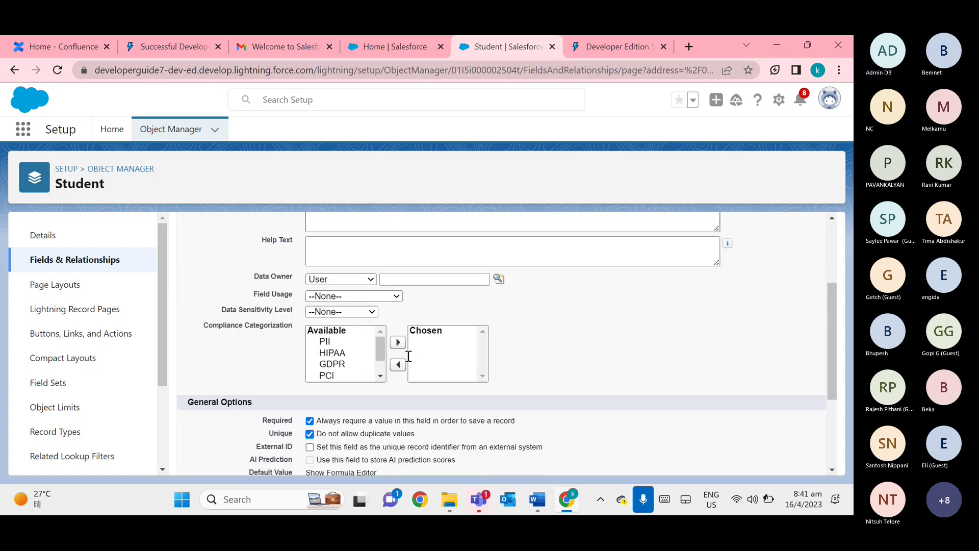
pyautogui.scroll(-3, 408, 356)
pyautogui.scroll(5, 409, 356)
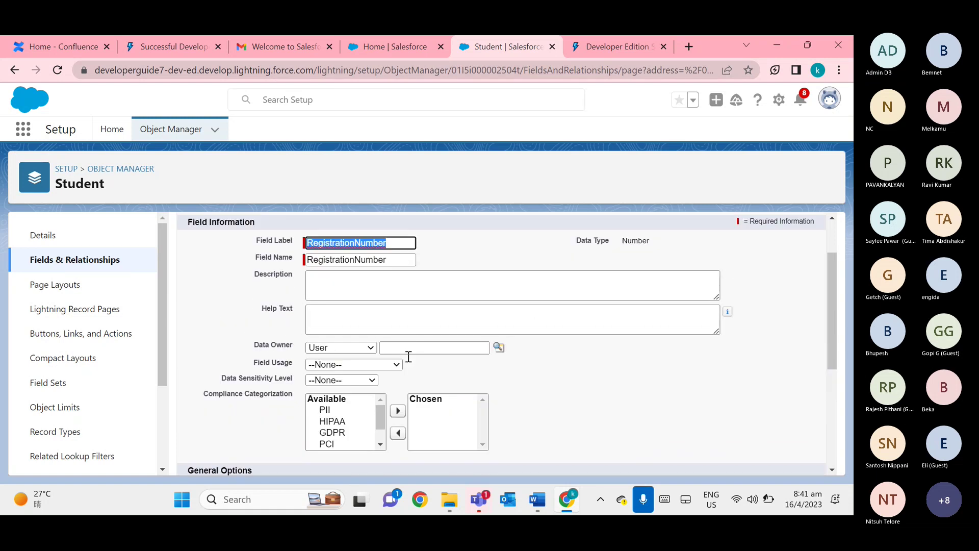
pyautogui.click(603, 239)
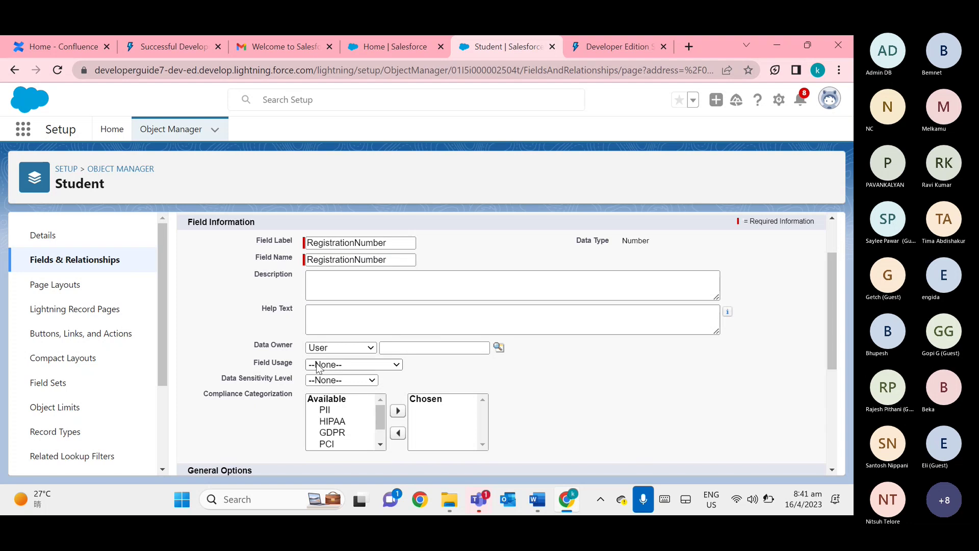
pyautogui.scroll(-2, 372, 421)
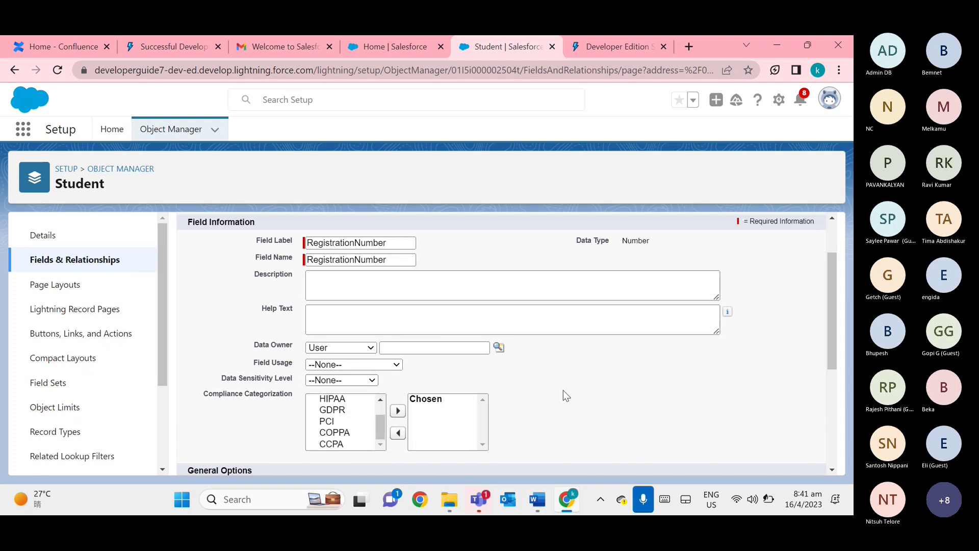
pyautogui.scroll(-4, 563, 390)
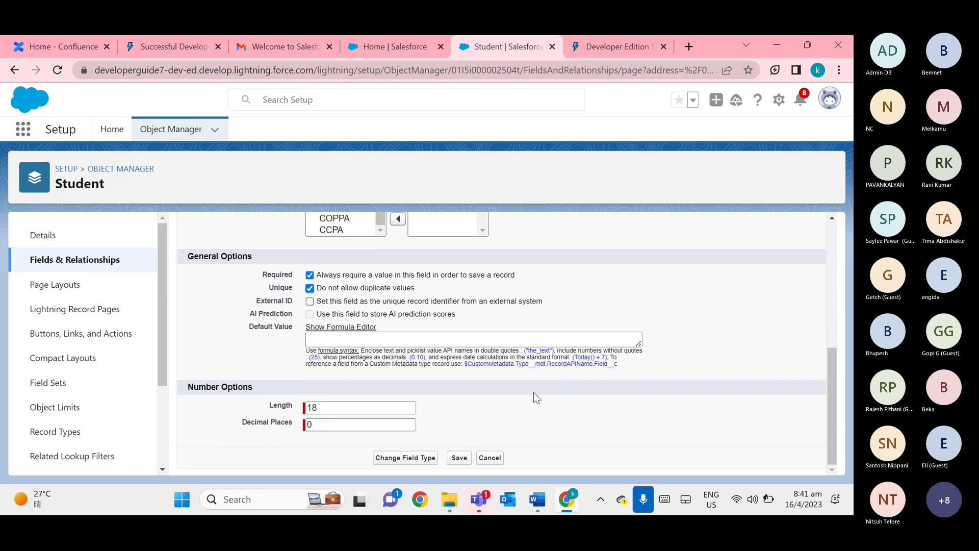
# Change RegistrationNumber's data type from Number to Text.
pyautogui.click(411, 459)
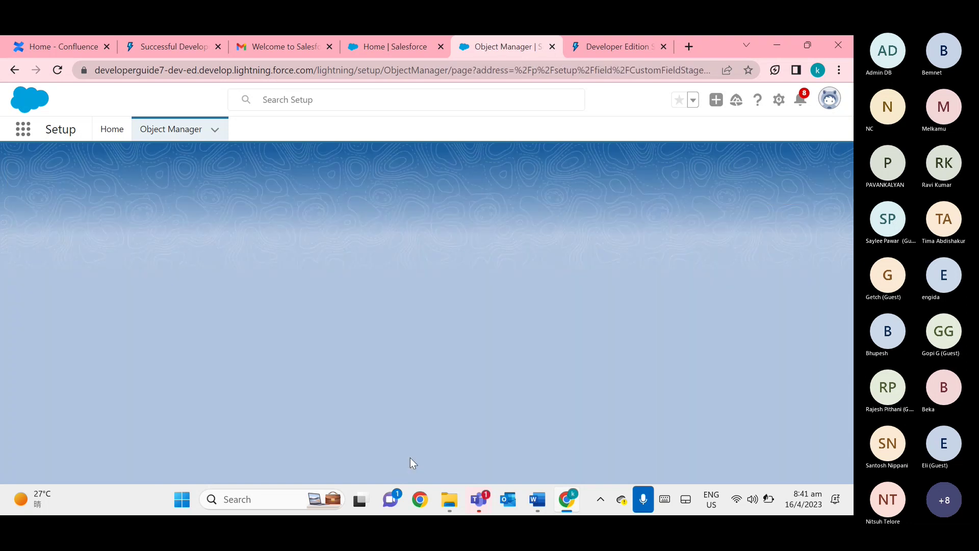
pyautogui.scroll(-4, 229, 388)
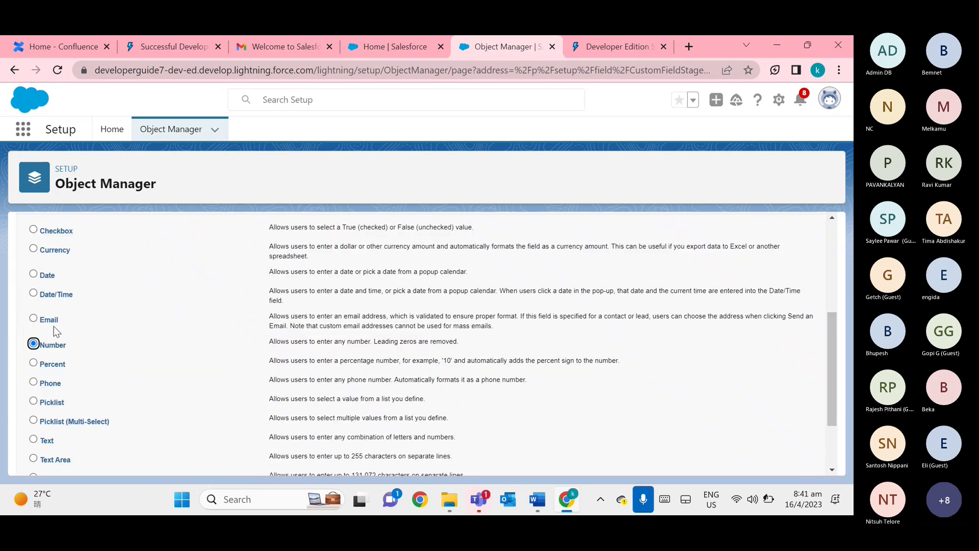
pyautogui.scroll(-1, 35, 378)
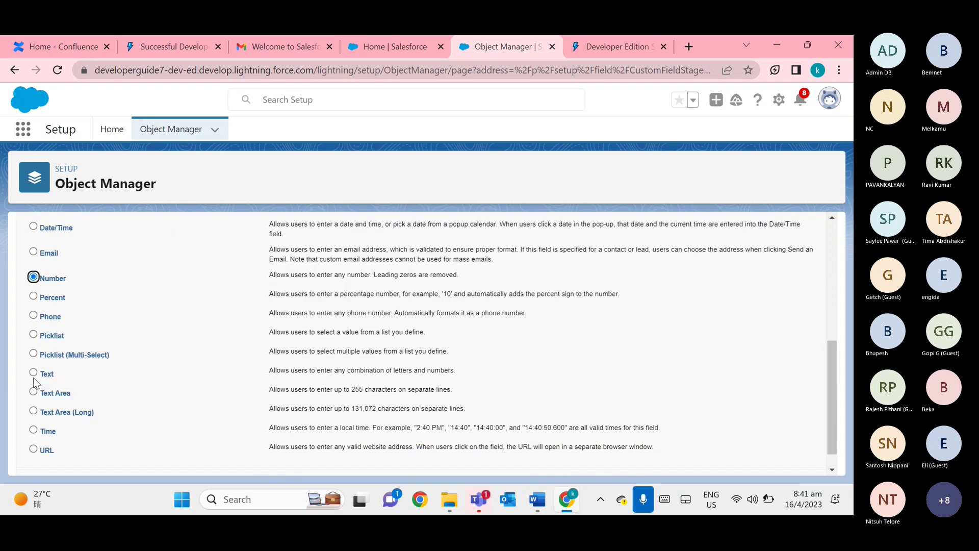
pyautogui.click(33, 372)
pyautogui.scroll(-1, 587, 378)
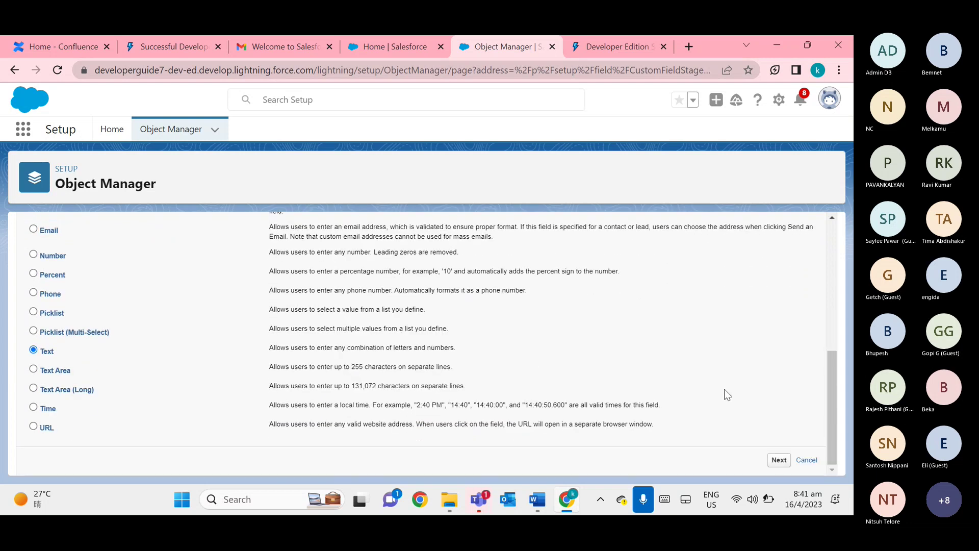
pyautogui.click(778, 459)
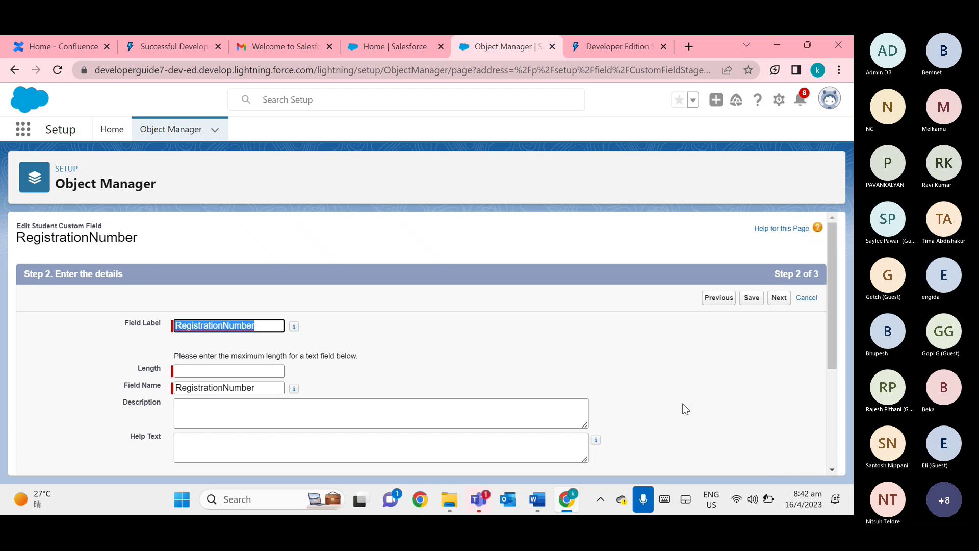
# Set RegistrationNumber's maximum length to 50 and save the field.
pyautogui.click(756, 301)
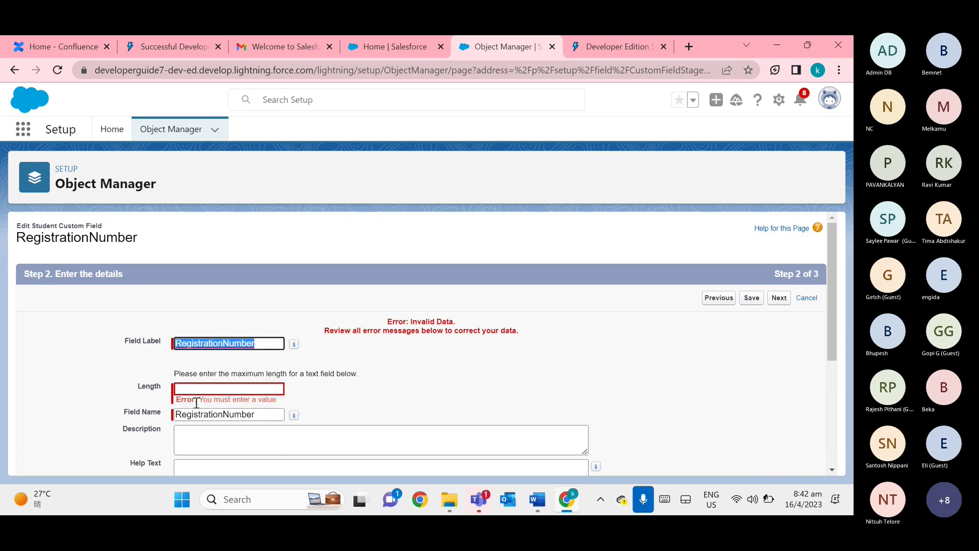
pyautogui.click(196, 402)
pyautogui.click(202, 391)
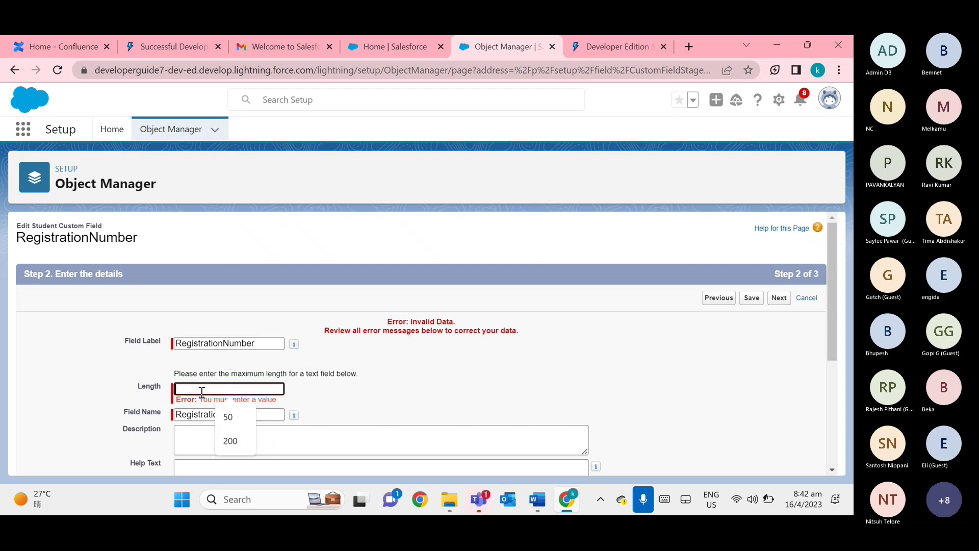
pyautogui.write('50')
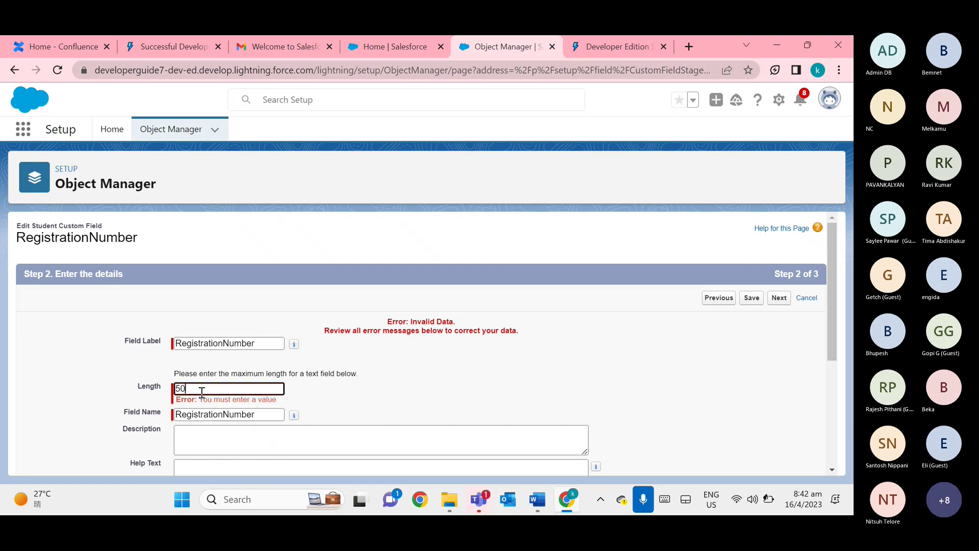
pyautogui.click(759, 304)
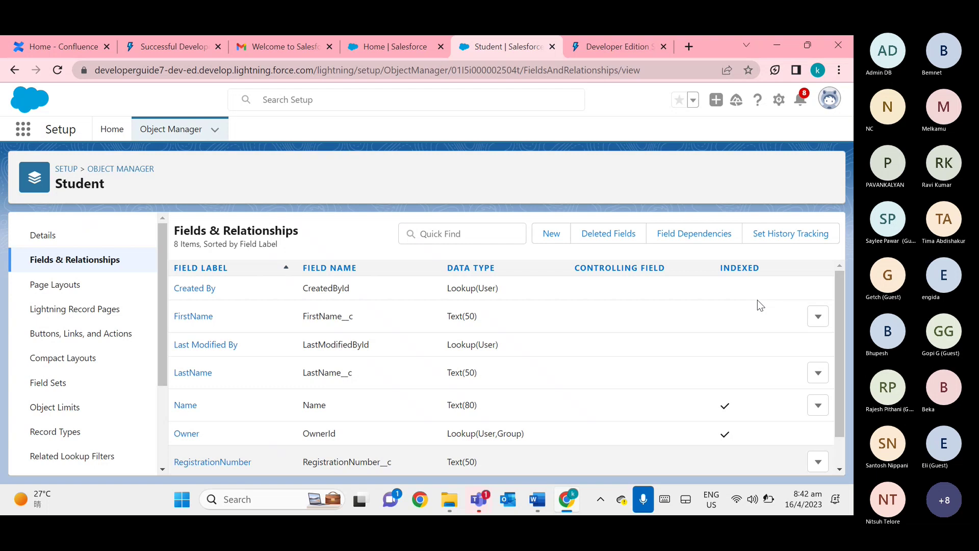
pyautogui.scroll(-1, 724, 304)
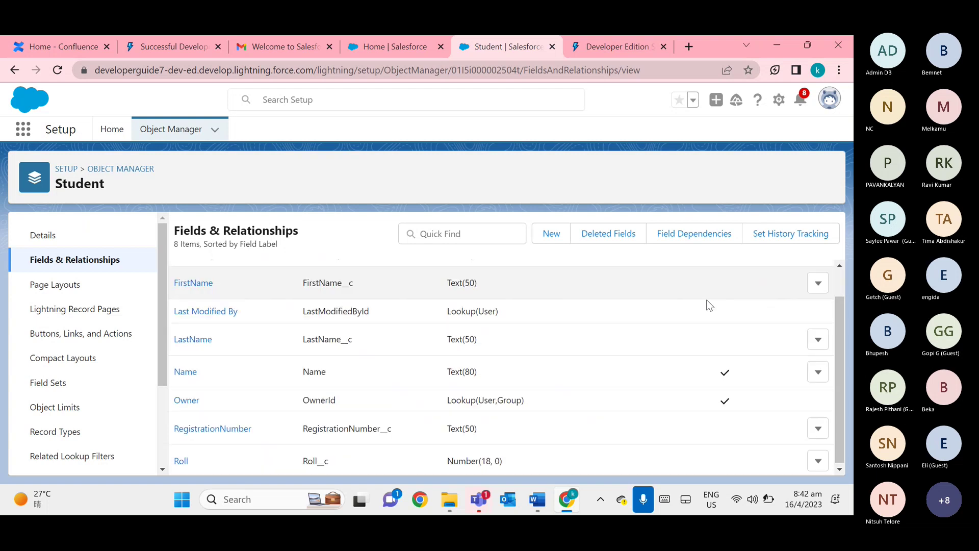
pyautogui.scroll(1, 709, 308)
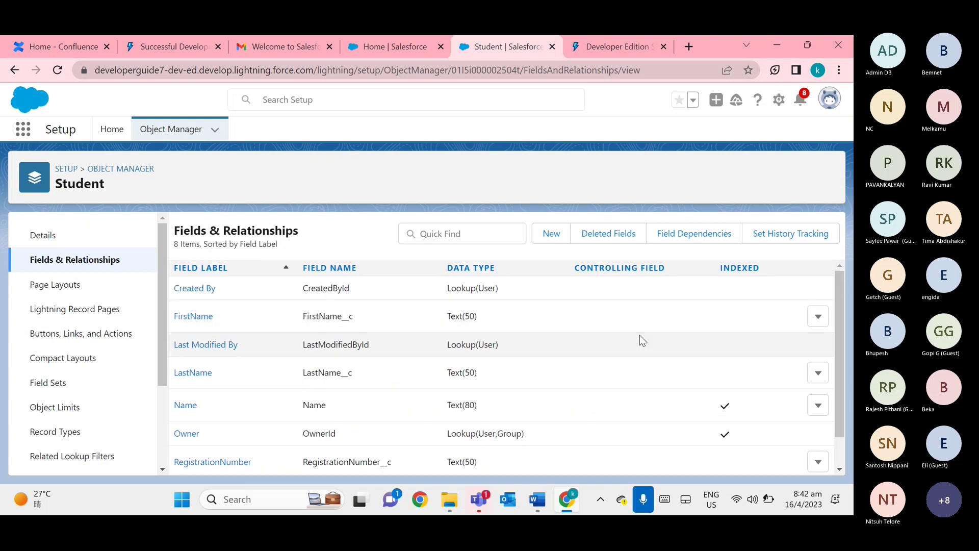
pyautogui.scroll(-1, 639, 335)
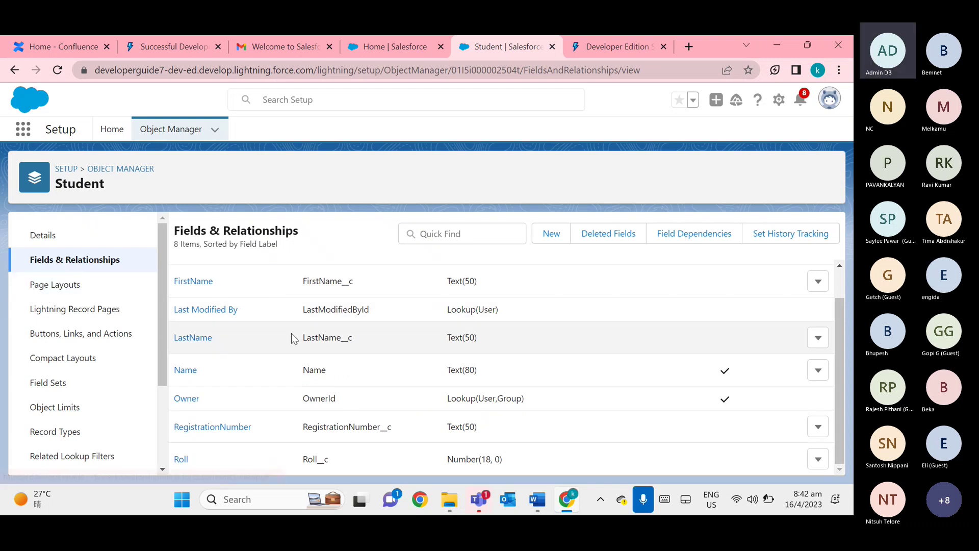
pyautogui.scroll(1, 397, 367)
pyautogui.scroll(-1, 397, 367)
pyautogui.scroll(1, 397, 368)
pyautogui.scroll(-1, 398, 367)
pyautogui.scroll(1, 394, 363)
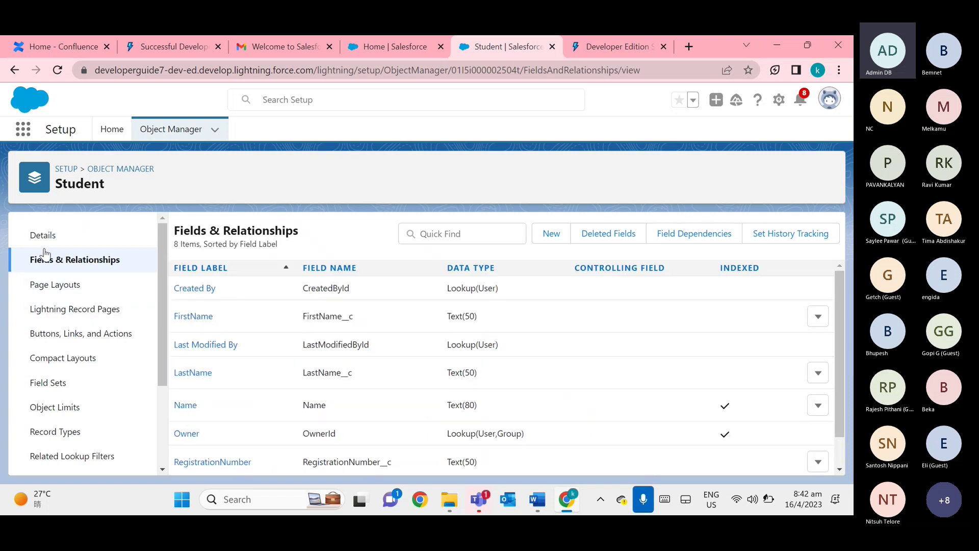
pyautogui.click(75, 243)
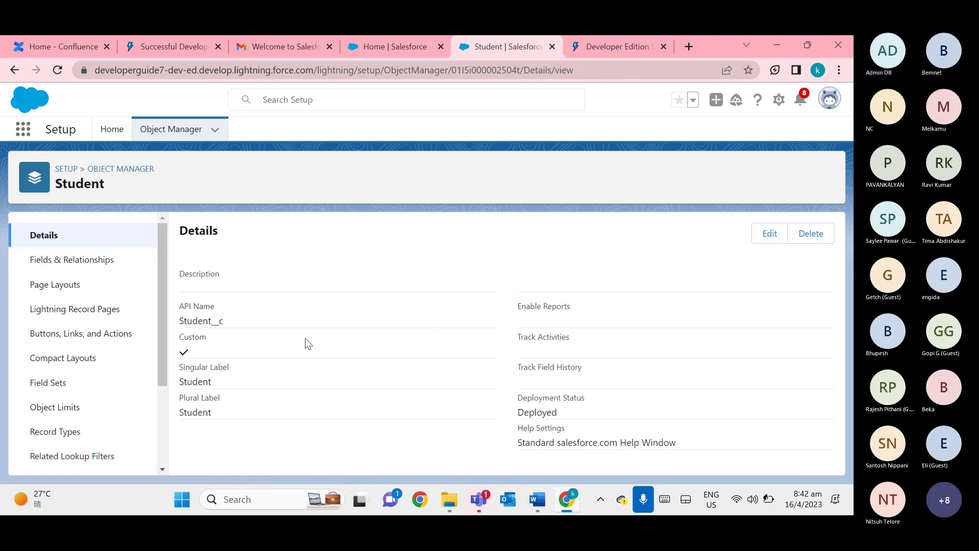
pyautogui.click(70, 265)
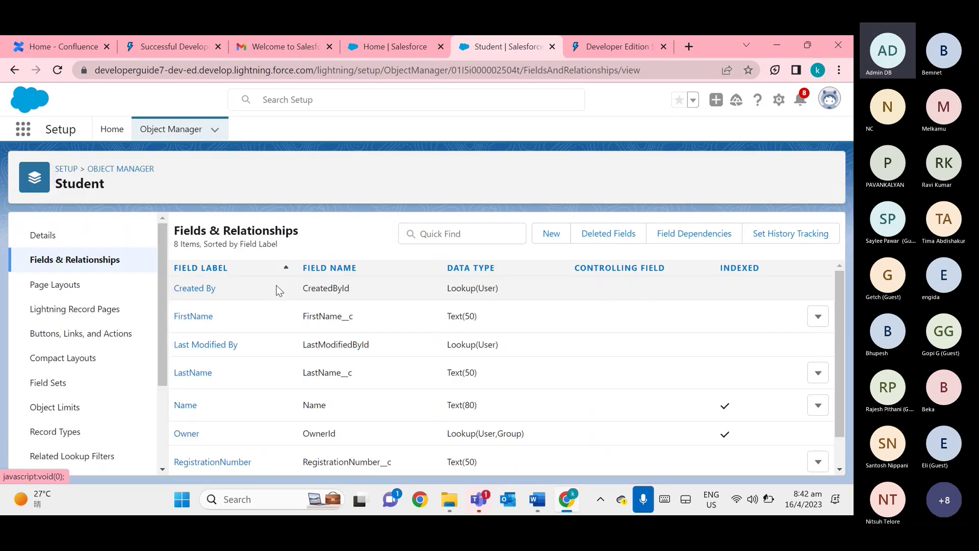
pyautogui.scroll(-1, 278, 421)
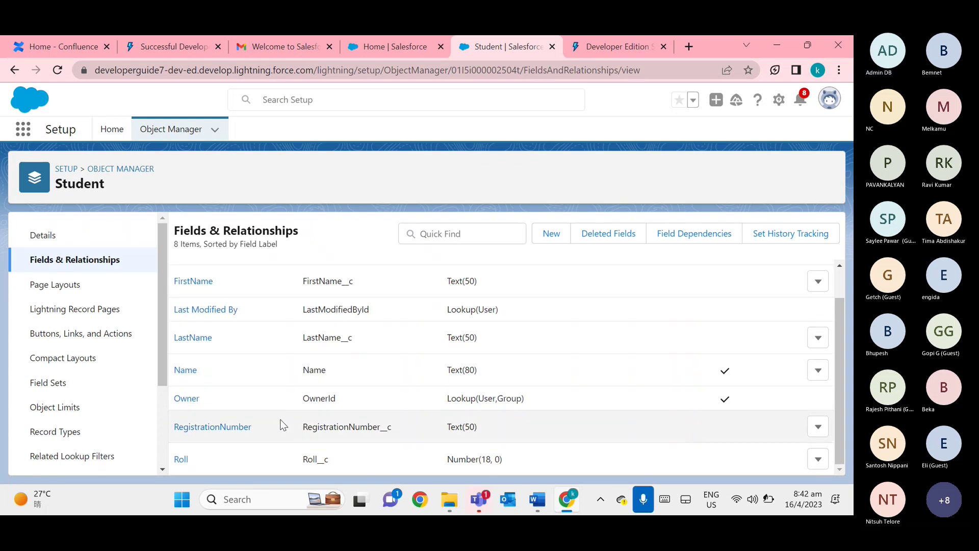
pyautogui.scroll(1, 280, 425)
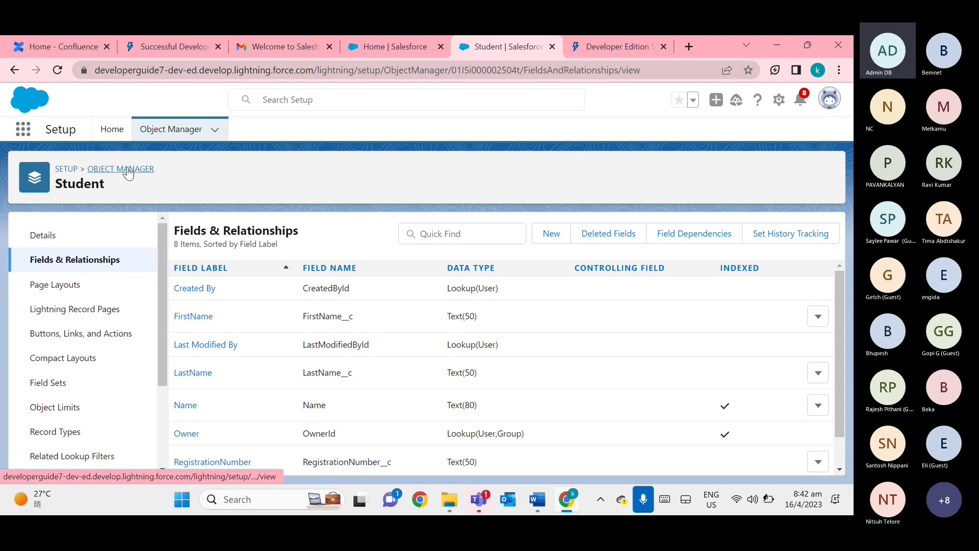
# Return to Object Manager, filter by 'student' and open the Student object.
pyautogui.click(108, 171)
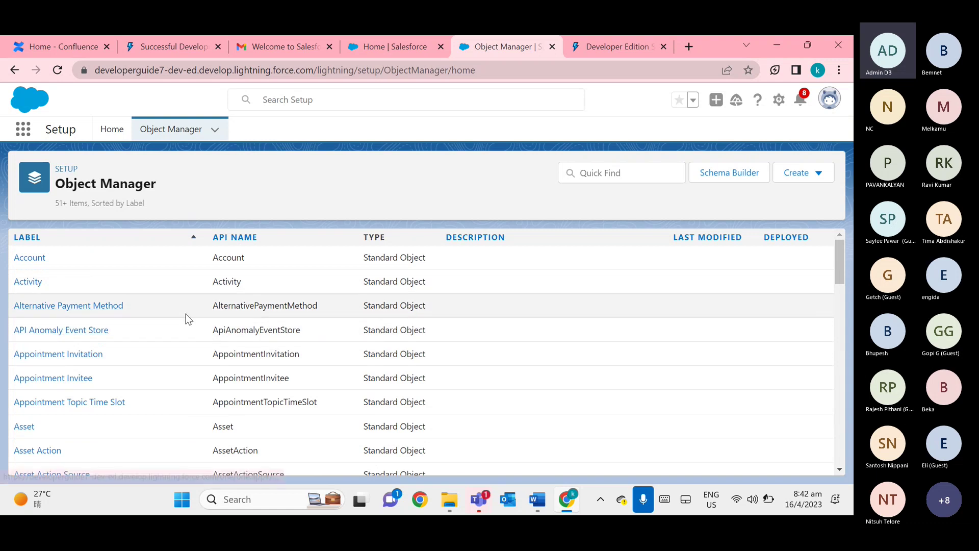
pyautogui.scroll(-5, 99, 318)
pyautogui.scroll(5, 99, 317)
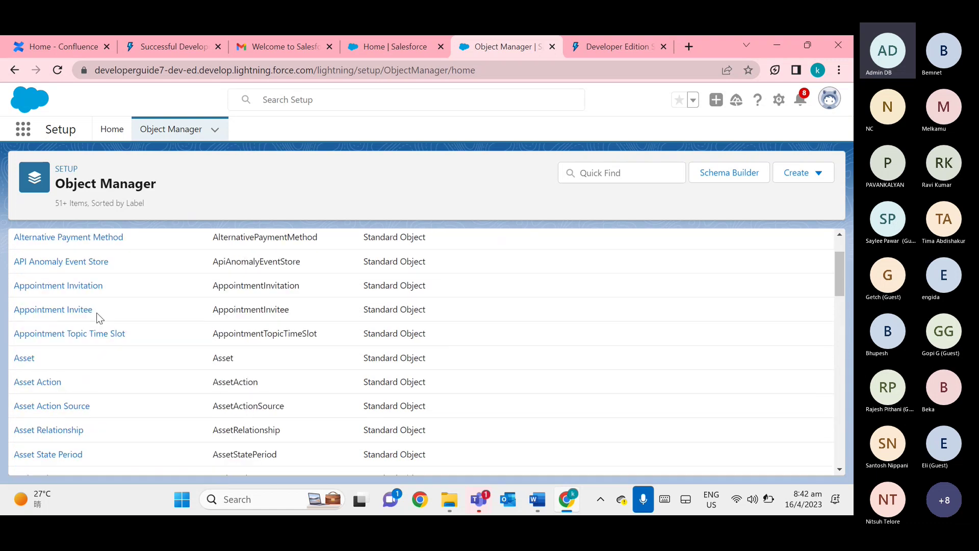
pyautogui.click(581, 173)
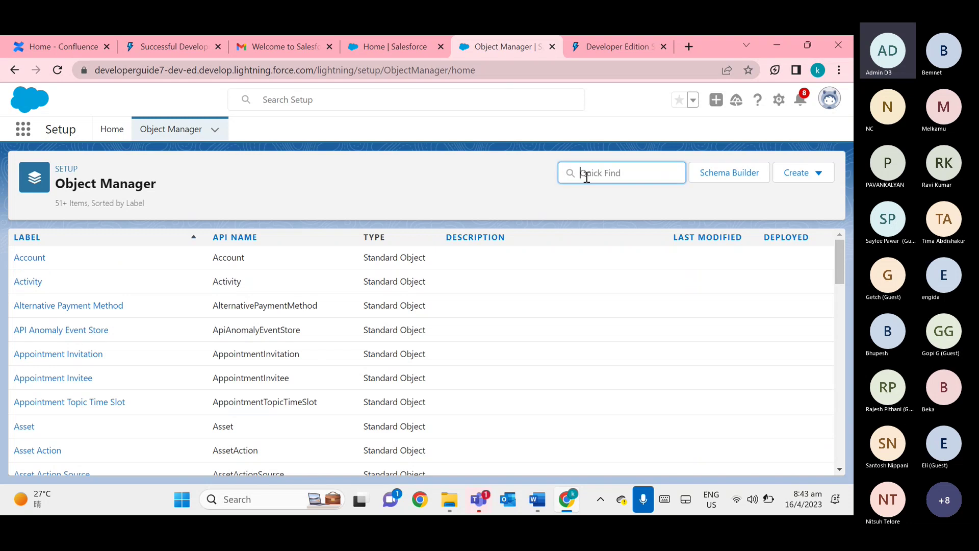
pyautogui.scroll(-15, 188, 423)
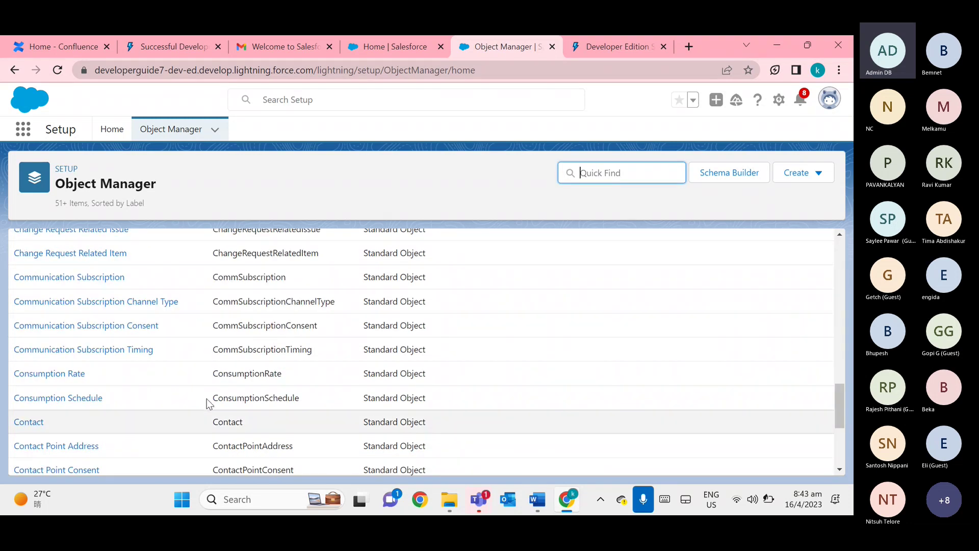
pyautogui.write('st')
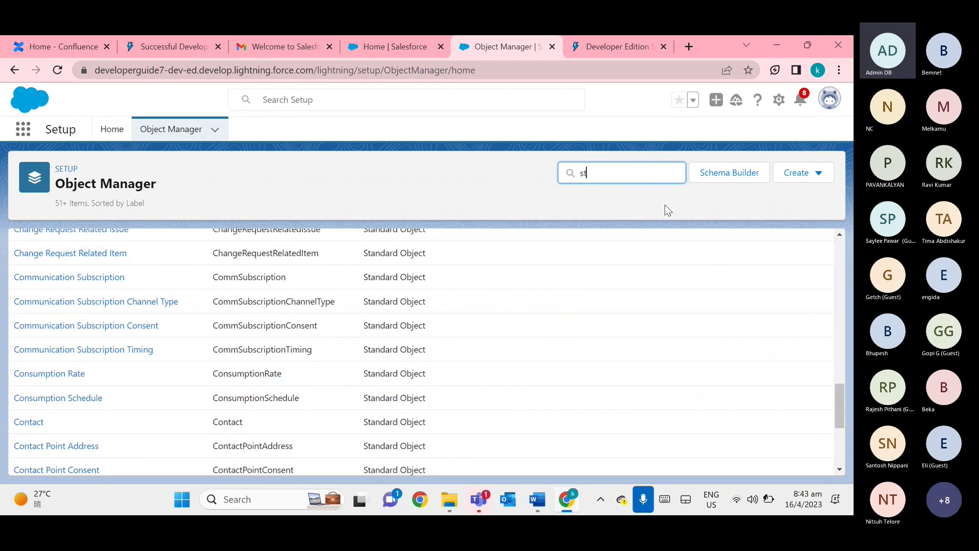
pyautogui.write('udent')
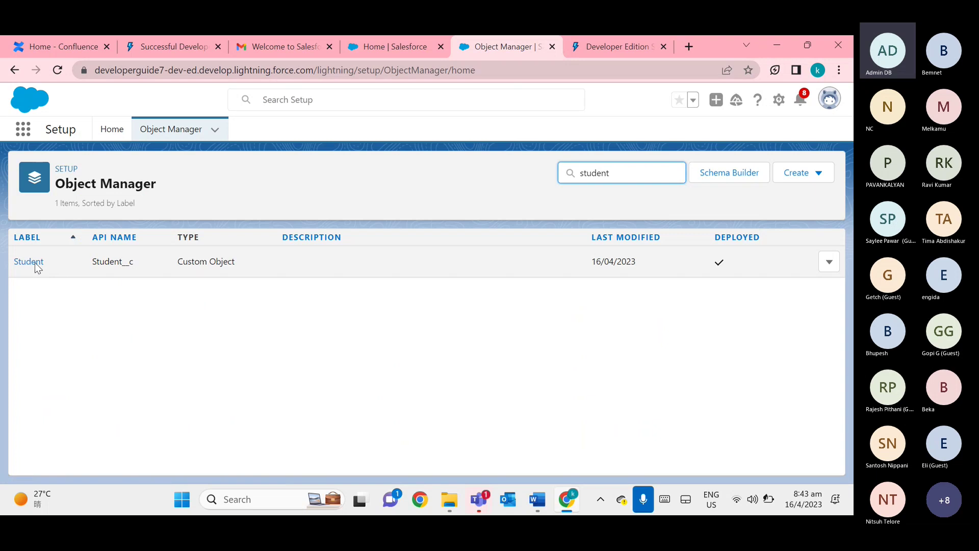
pyautogui.click(32, 262)
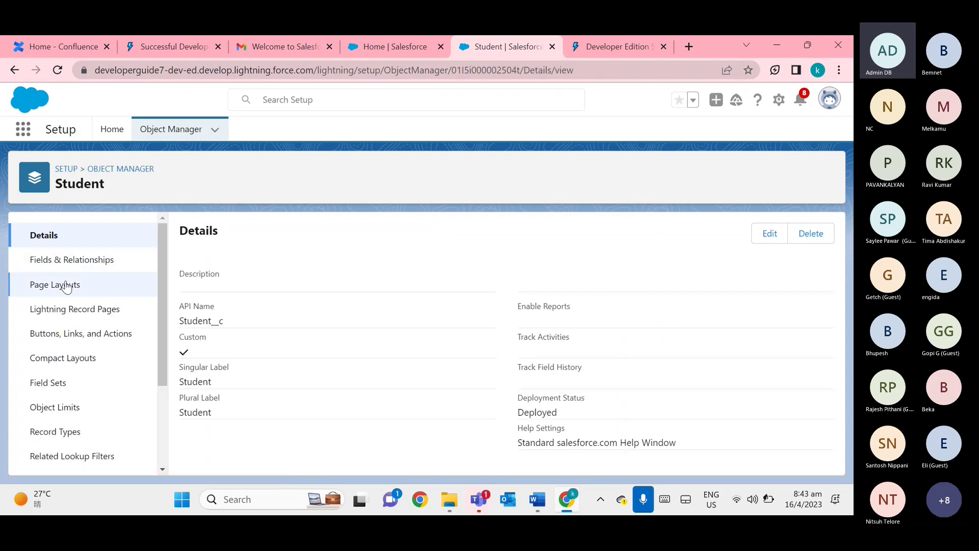
# Show Student's Fields & Relationships list of 8 fields, then bring up the user account menu.
pyautogui.click(86, 260)
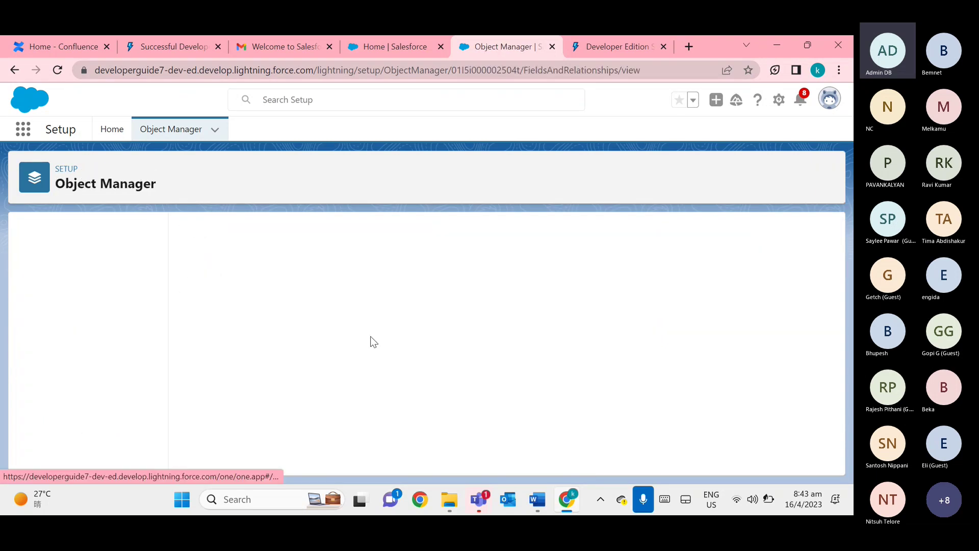
pyautogui.scroll(-1, 322, 341)
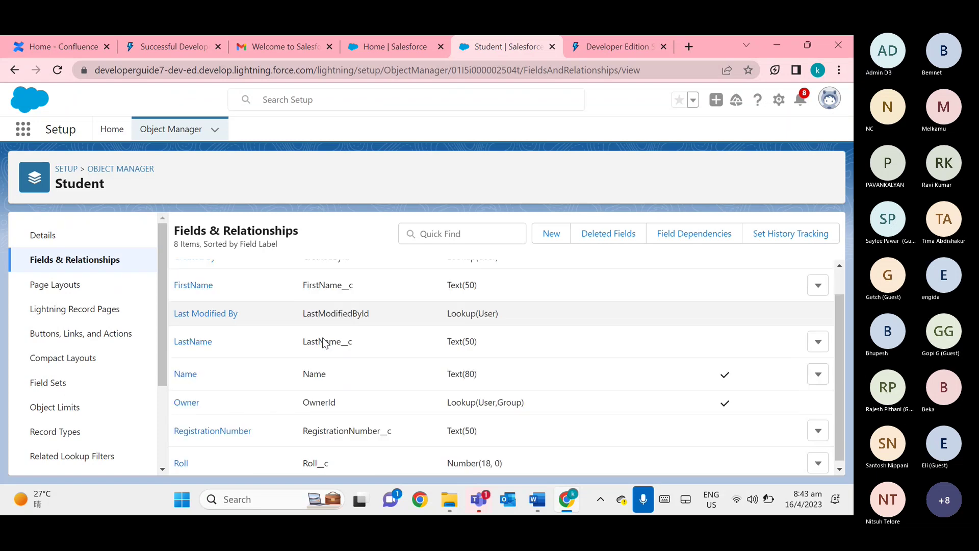
pyautogui.scroll(1, 322, 341)
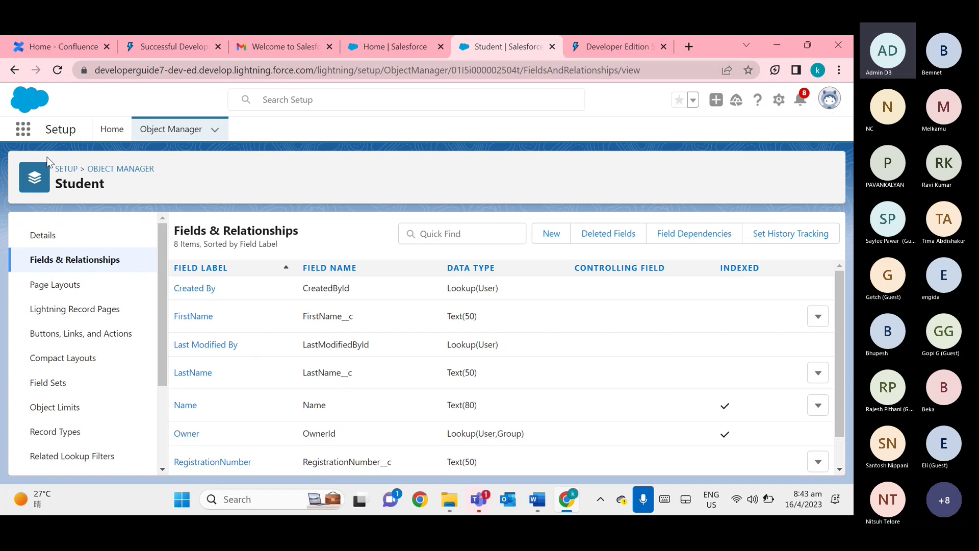
pyautogui.click(828, 100)
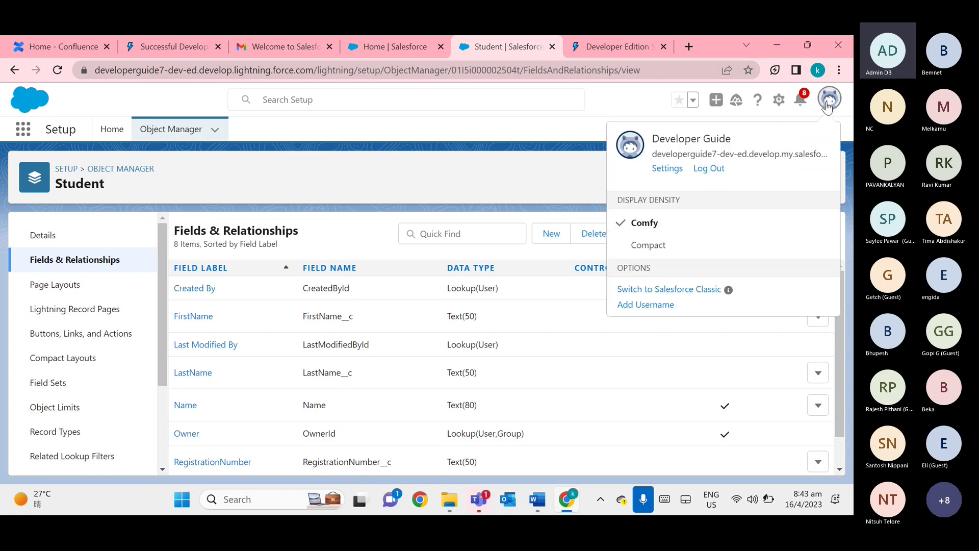
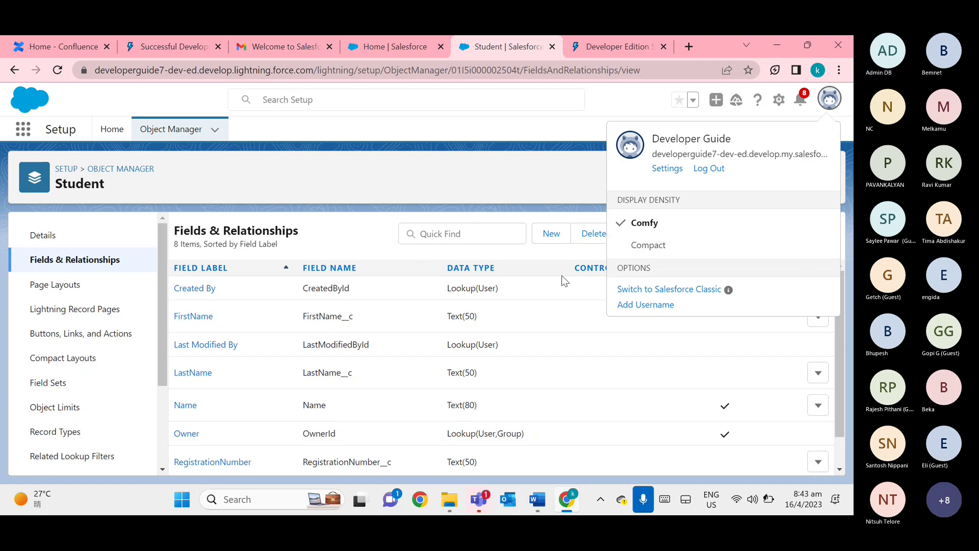
# Dismiss the account panel, open a blank browser tab, and go back to the Student fields list.
pyautogui.click(483, 171)
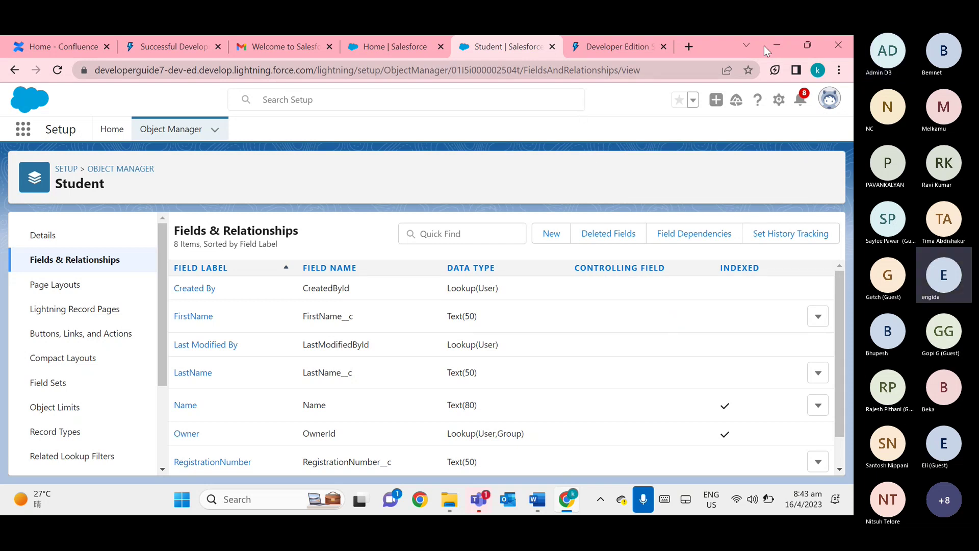
pyautogui.click(693, 47)
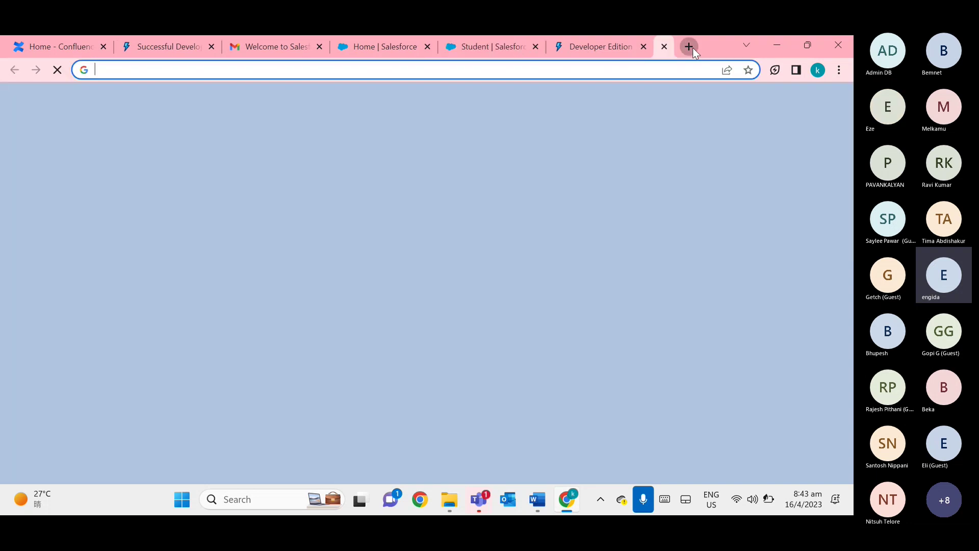
pyautogui.click(423, 46)
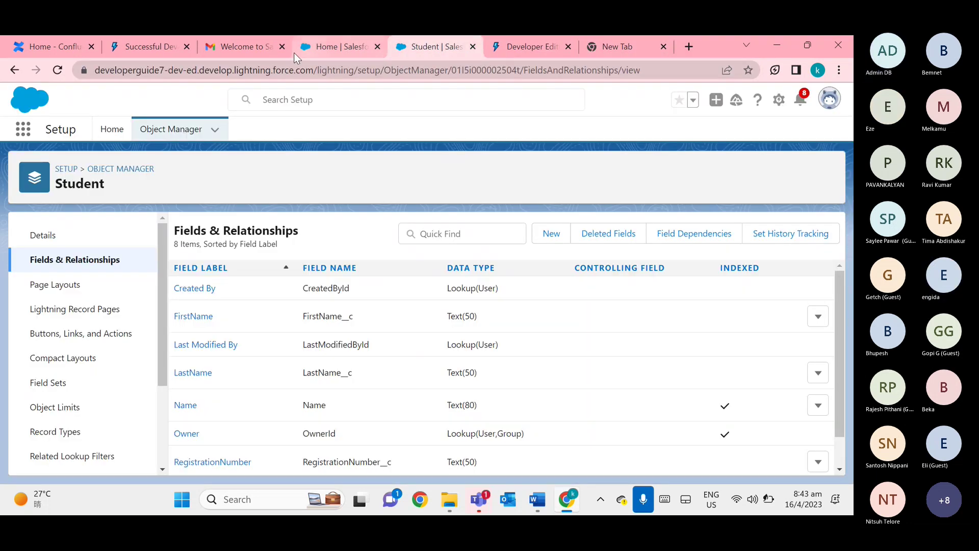
# Switch to the Confluence home tab and reload it to show recently visited pages.
pyautogui.click(61, 51)
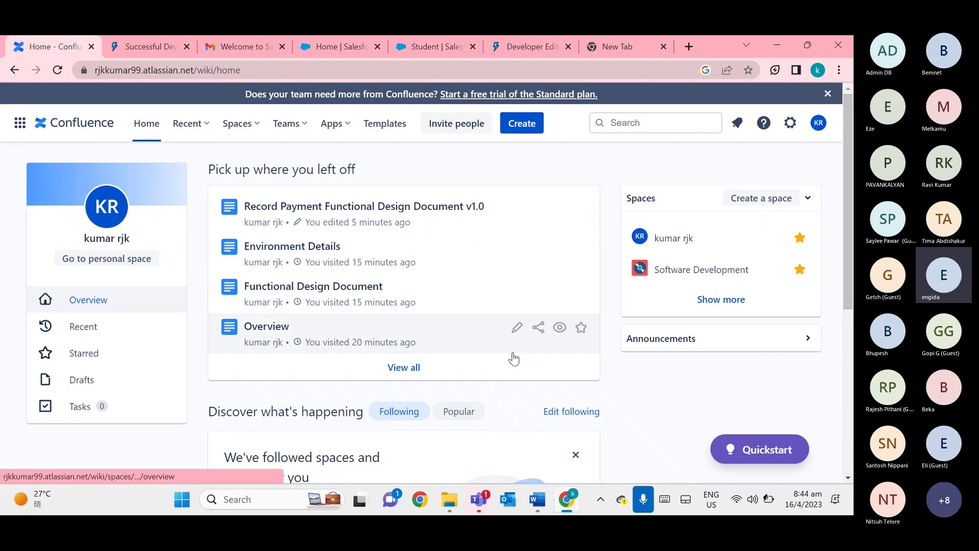
pyautogui.scroll(-3, 514, 358)
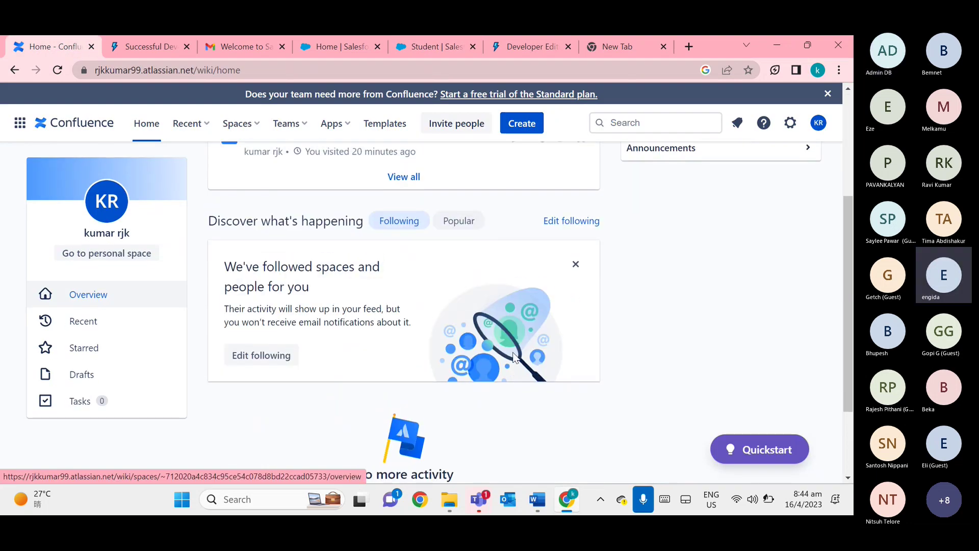
pyautogui.scroll(3, 513, 357)
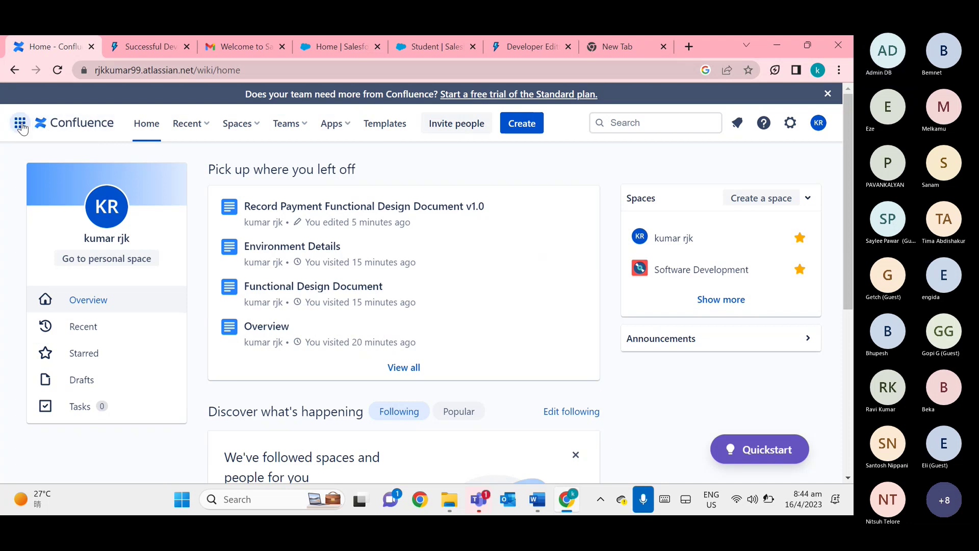
pyautogui.click(71, 125)
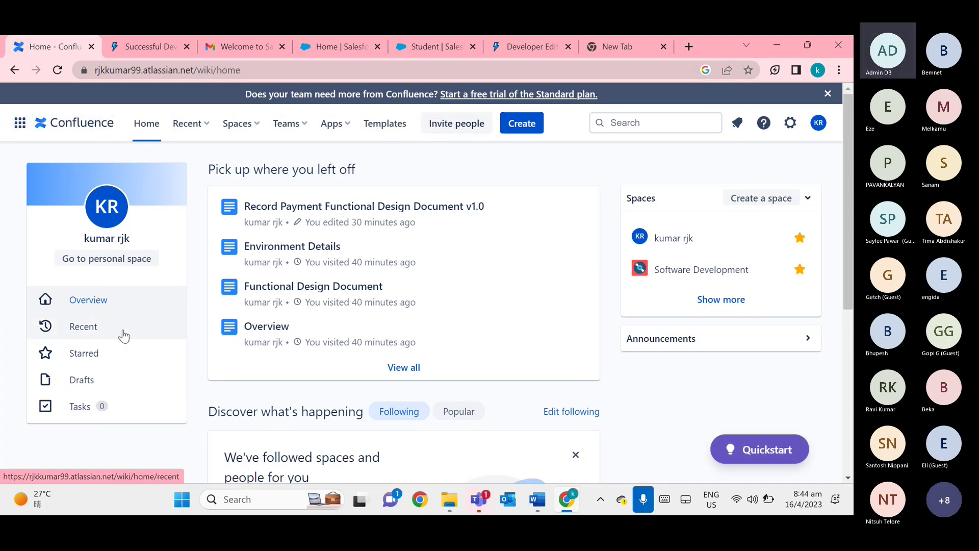
pyautogui.scroll(-1, 114, 328)
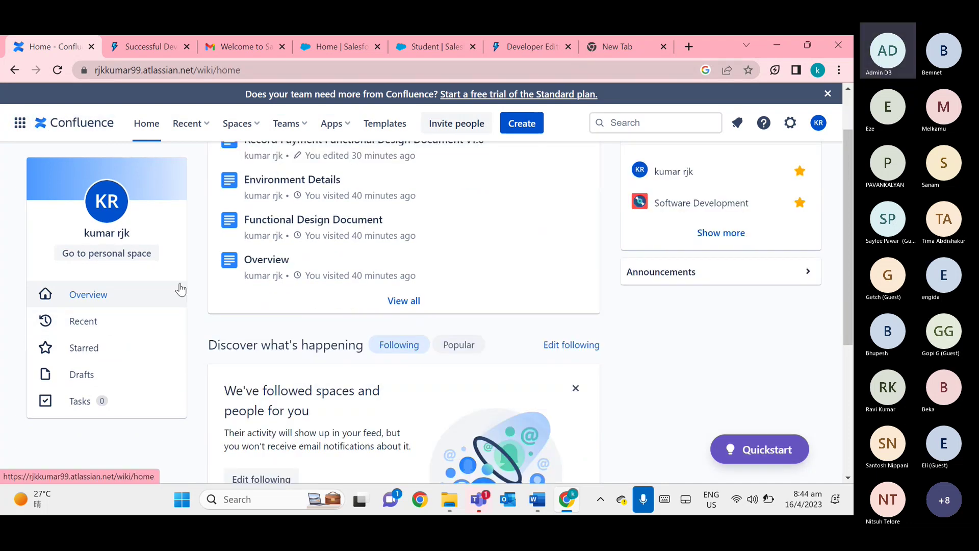
pyautogui.scroll(1, 179, 286)
# Open 'Record Payment Functional Design Document v1.0' and show its More actions menu.
pyautogui.click(396, 205)
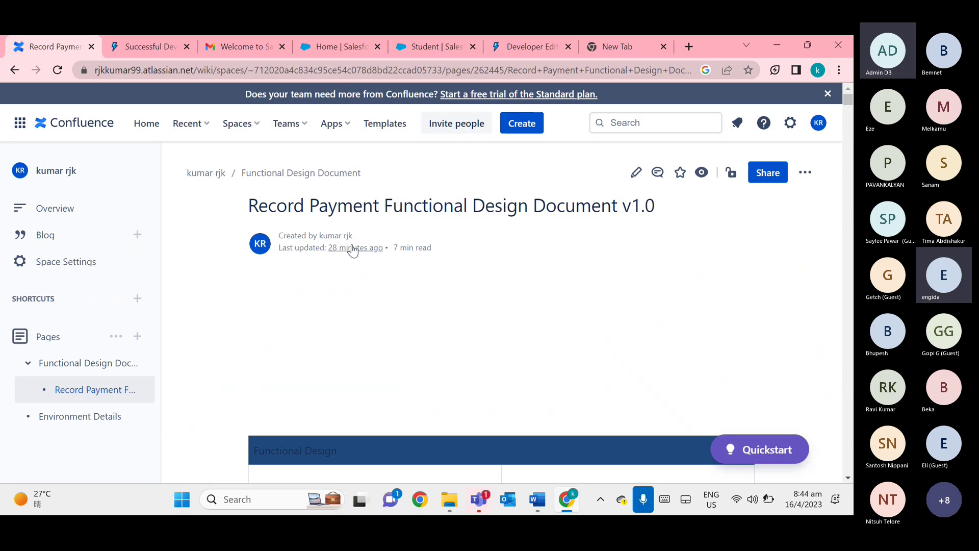
pyautogui.scroll(-5, 345, 306)
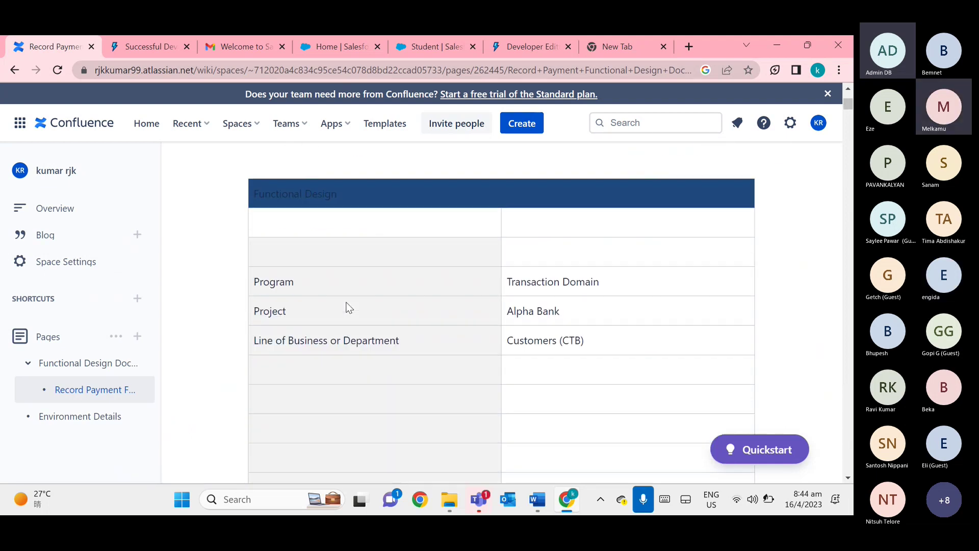
pyautogui.scroll(5, 349, 307)
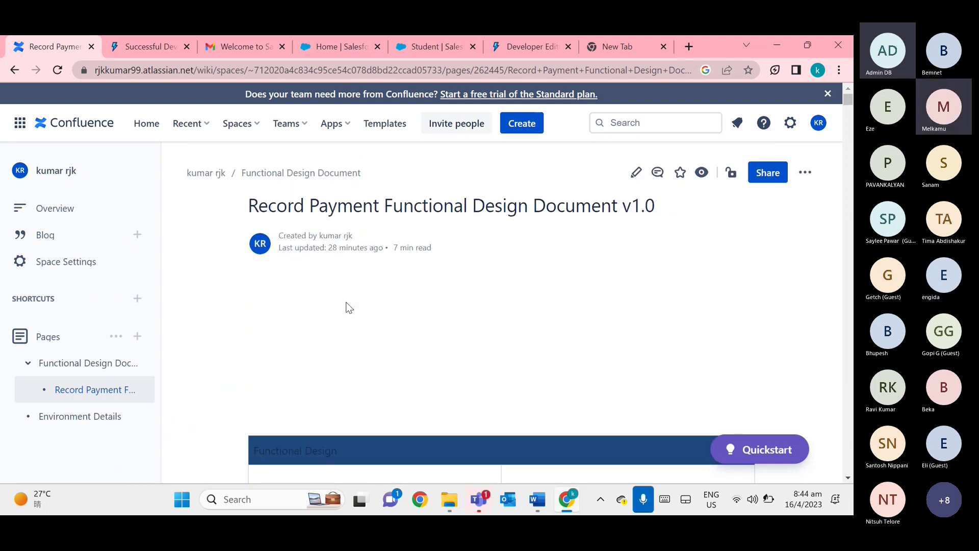
pyautogui.click(804, 172)
pyautogui.scroll(-3, 730, 380)
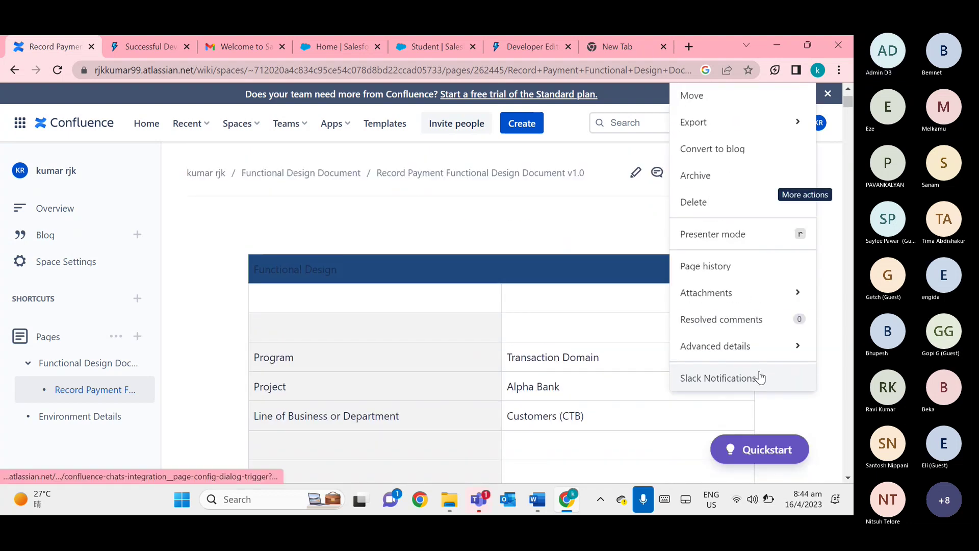
# Open Page history for the Record Payment page and review versions 2 and 1.
pyautogui.click(720, 266)
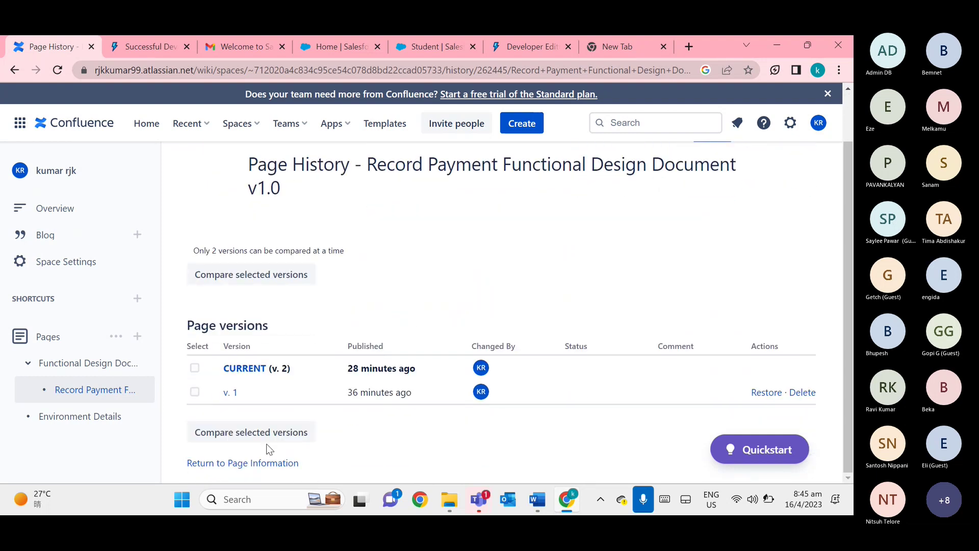
pyautogui.scroll(1, 354, 305)
pyautogui.scroll(1, 355, 305)
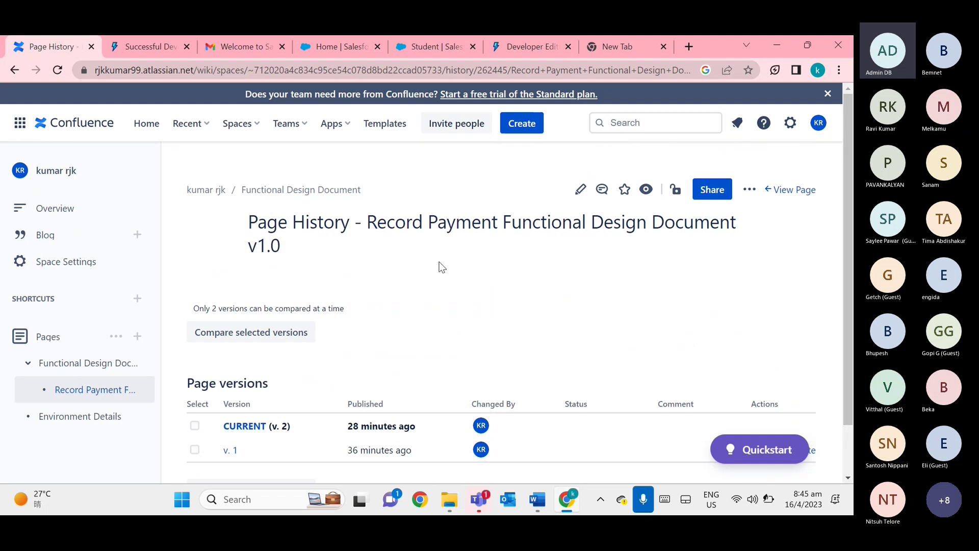
pyautogui.scroll(-1, 482, 313)
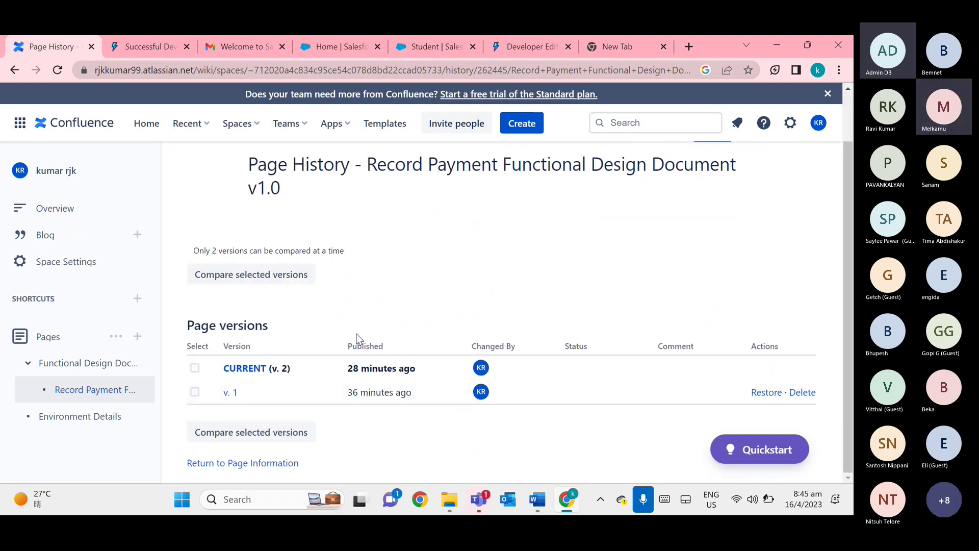
pyautogui.scroll(1, 382, 324)
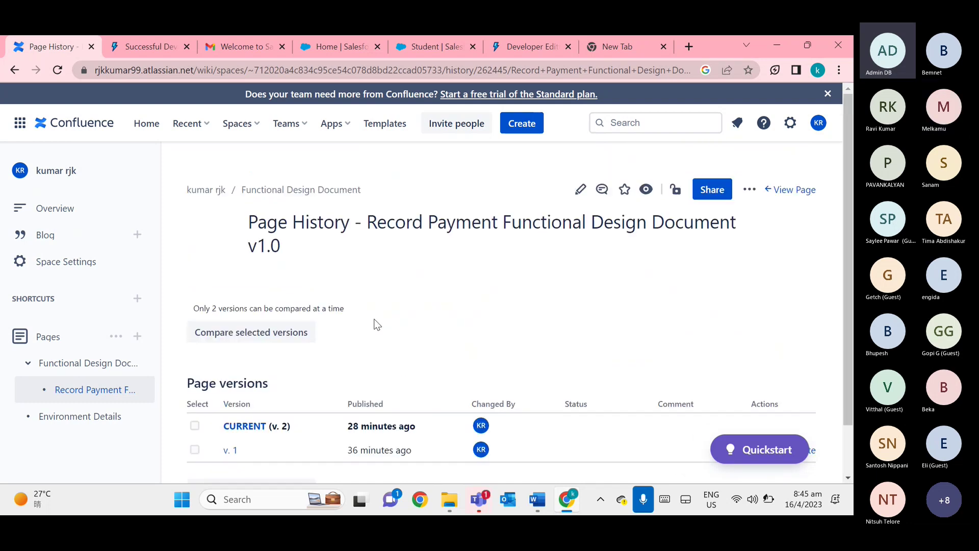
pyautogui.scroll(-1, 449, 378)
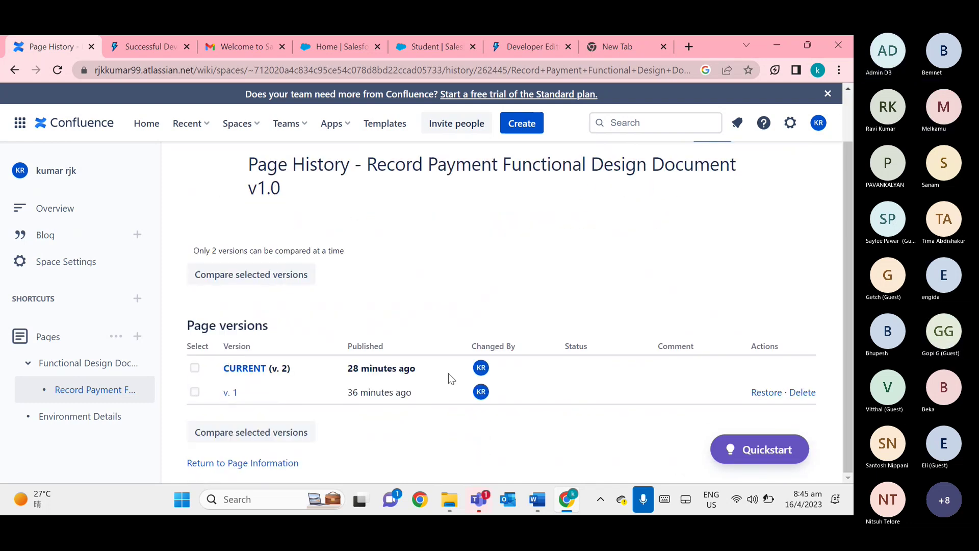
pyautogui.scroll(1, 448, 378)
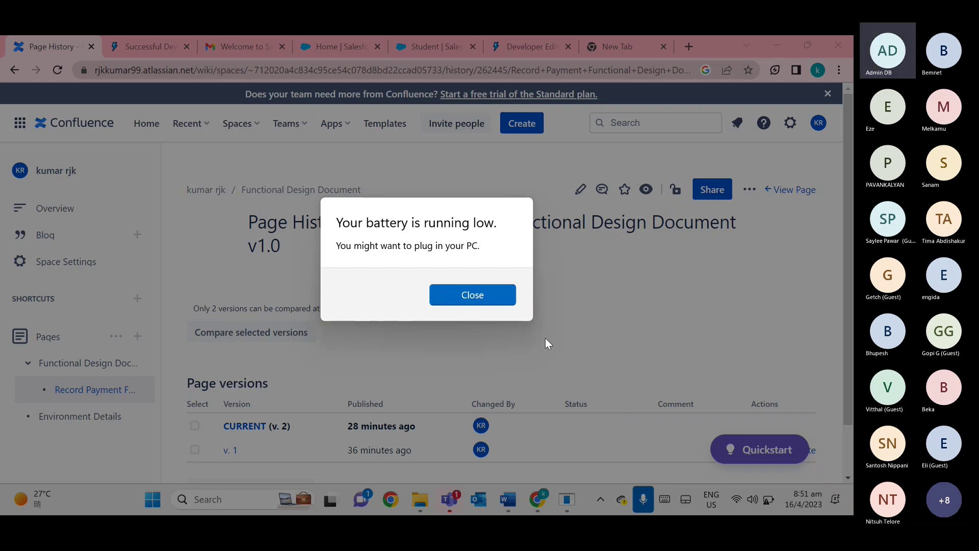
# Dismiss the 'Your battery is running low' warning.
pyautogui.press('Return')
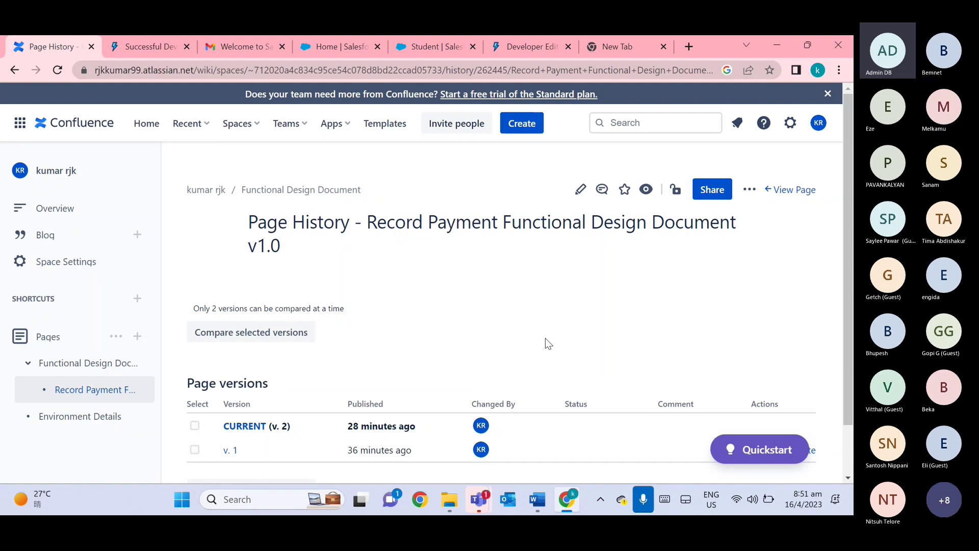
# Search 'timmer 15 min' in the blank tab and show the 15-minute timer full screen.
pyautogui.click(604, 42)
pyautogui.click(609, 71)
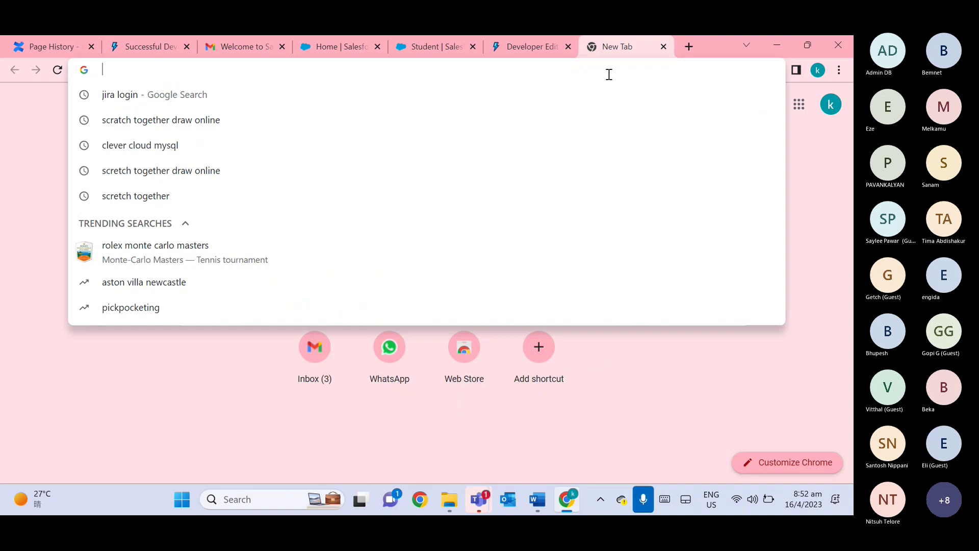
pyautogui.write('timmer')
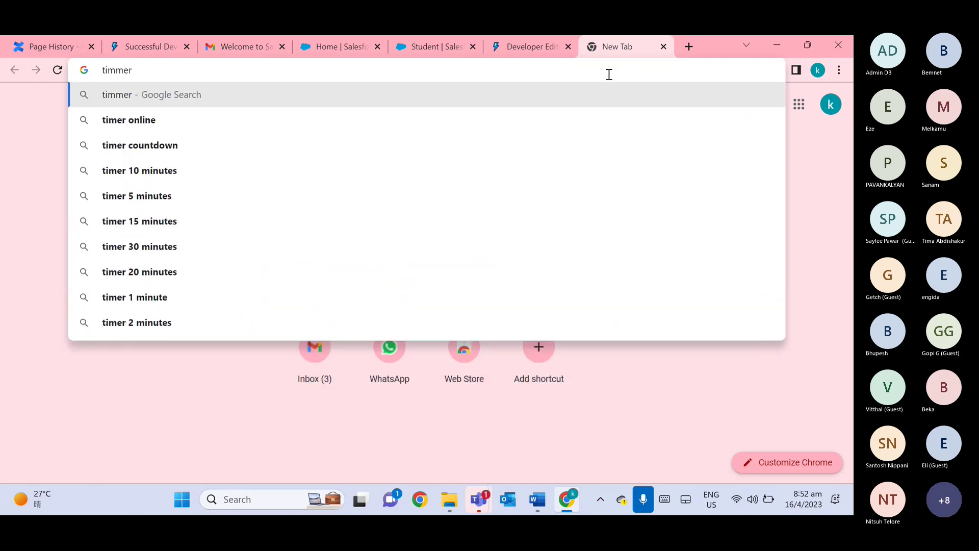
pyautogui.write(' 15 min')
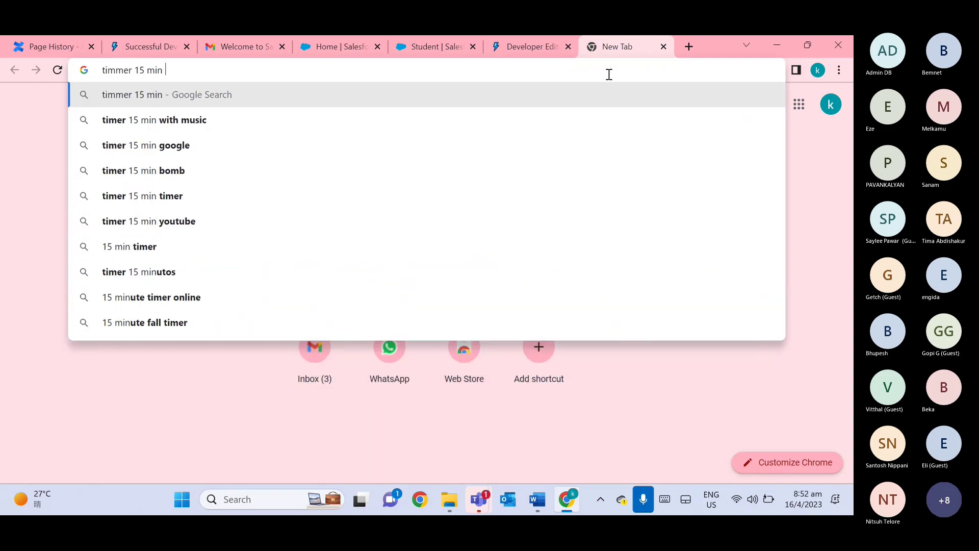
pyautogui.press('Return')
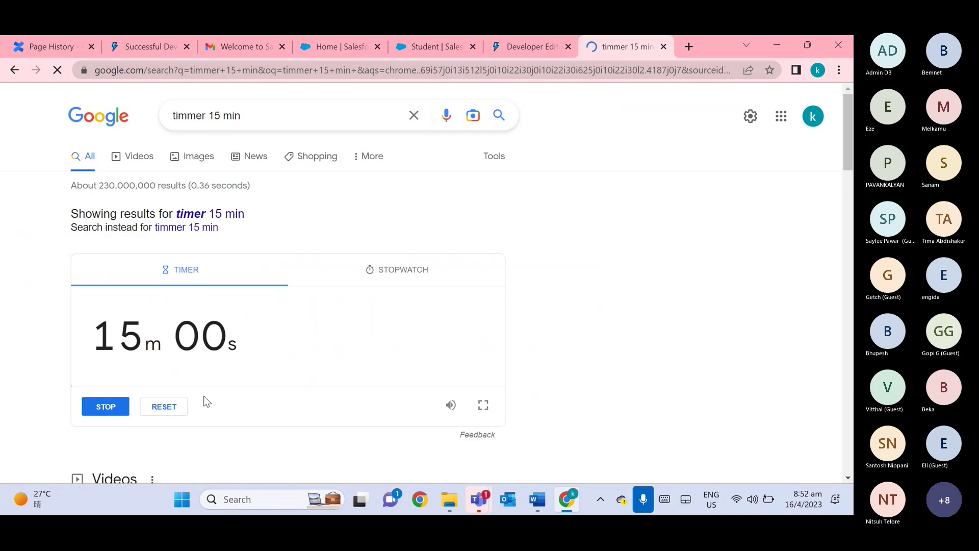
pyautogui.click(489, 408)
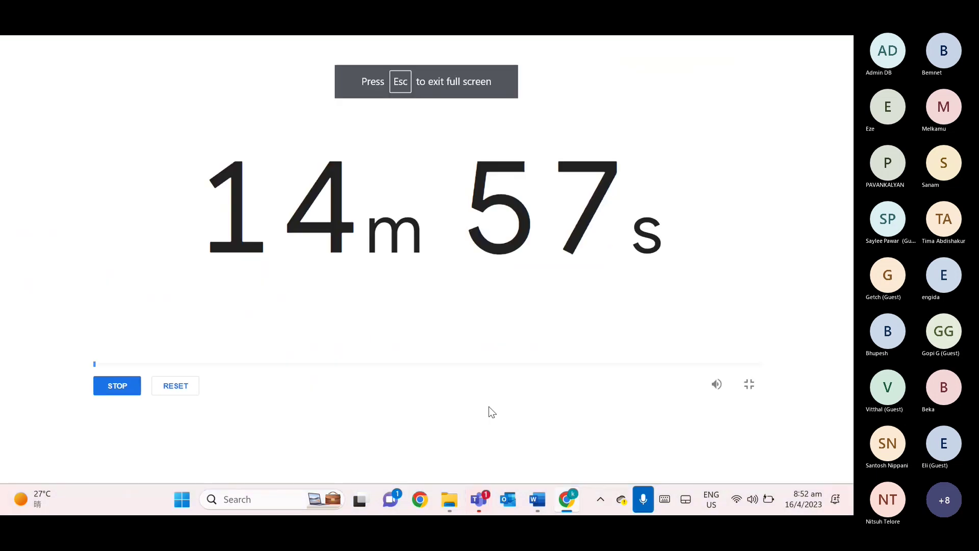
pyautogui.hotkey('alt', 'Tab')
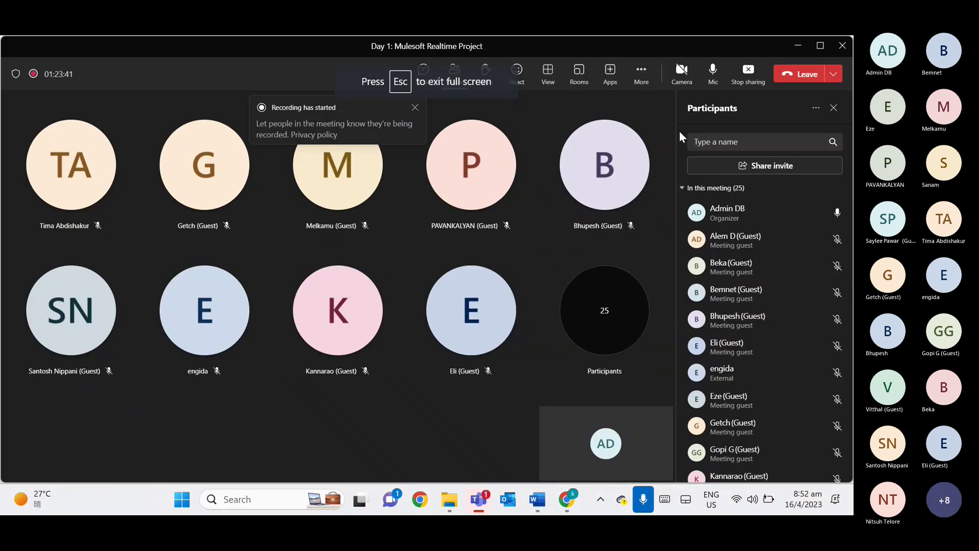
# Mute the Teams microphone and return to the full-screen countdown until it reaches 0s.
pyautogui.click(713, 71)
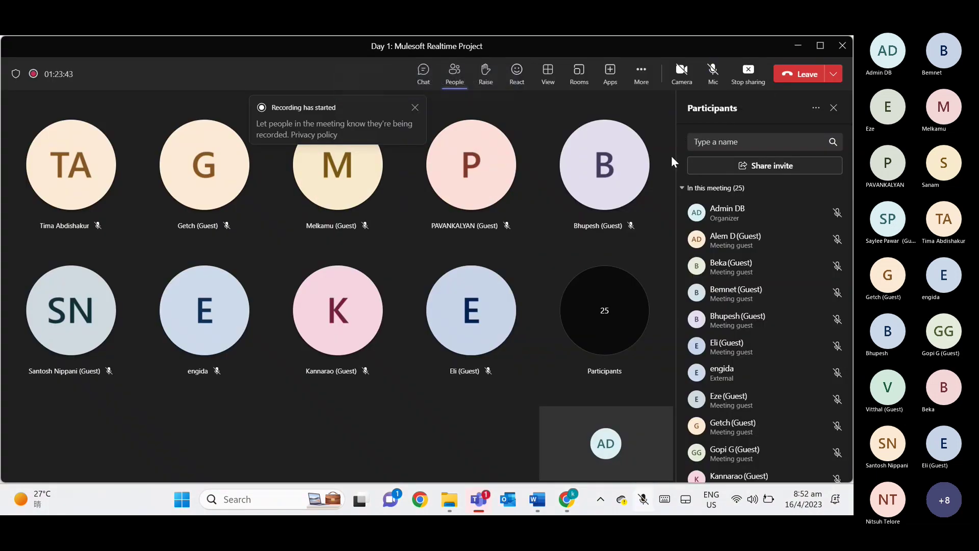
pyautogui.hotkey('alt', 'Tab')
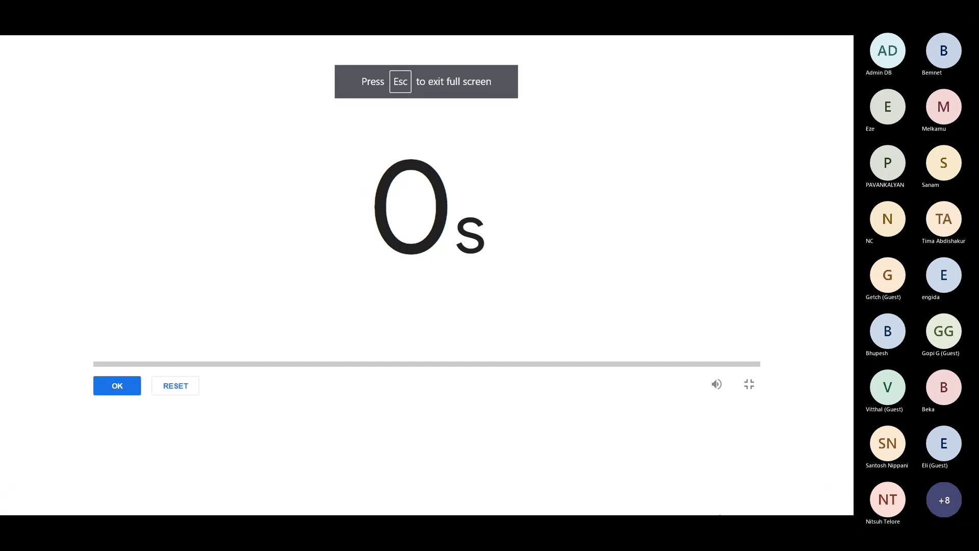
# Exit full screen, close the finished timer tab, and bring the Teams meeting forward.
pyautogui.click(750, 384)
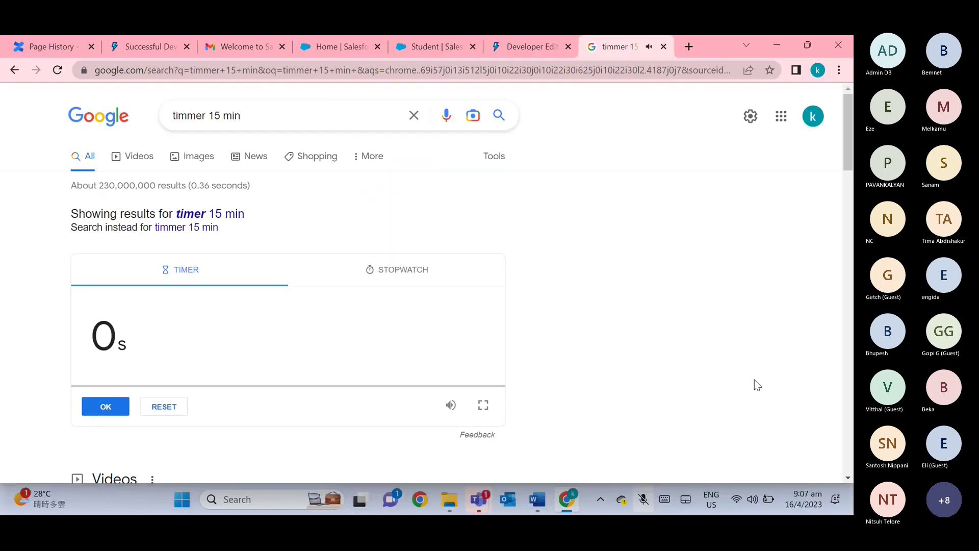
pyautogui.click(663, 47)
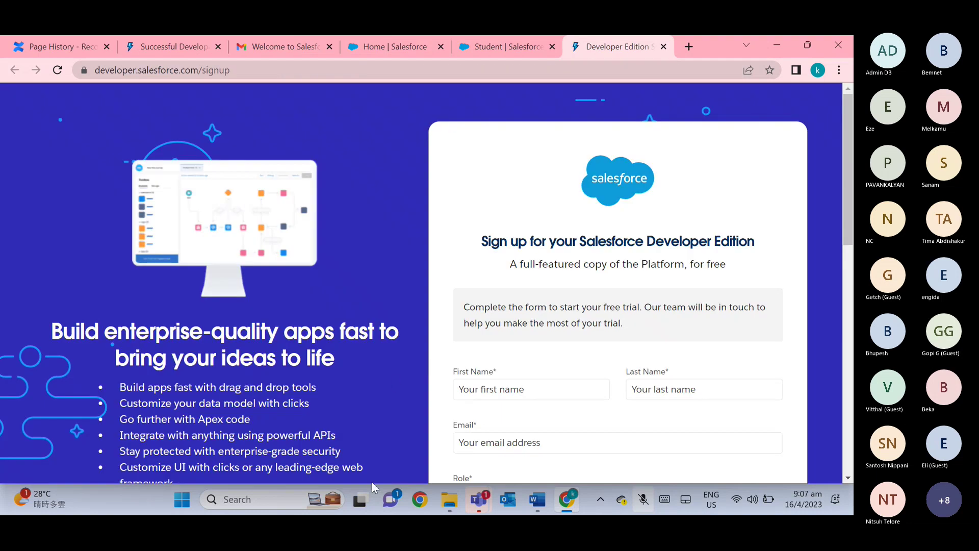
pyautogui.moveTo(478, 499)
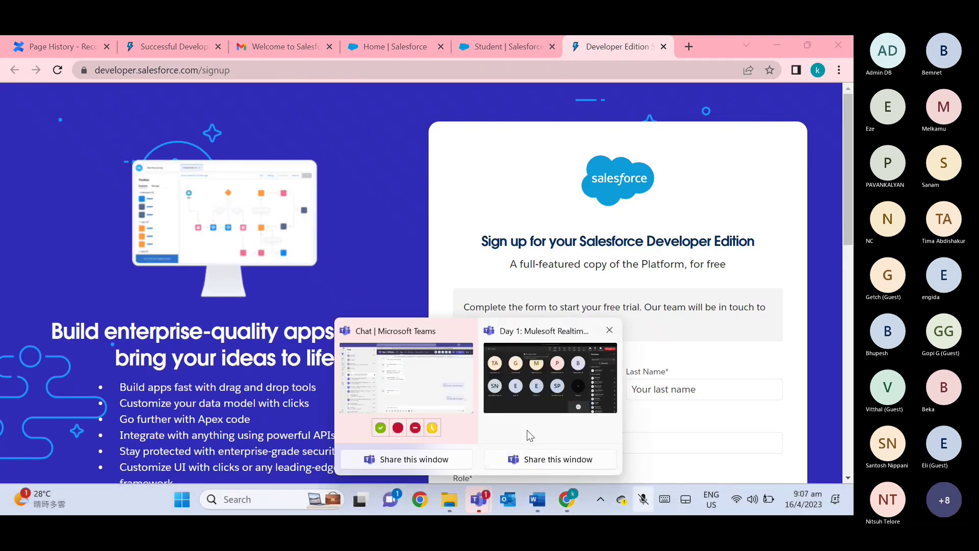
pyautogui.click(527, 434)
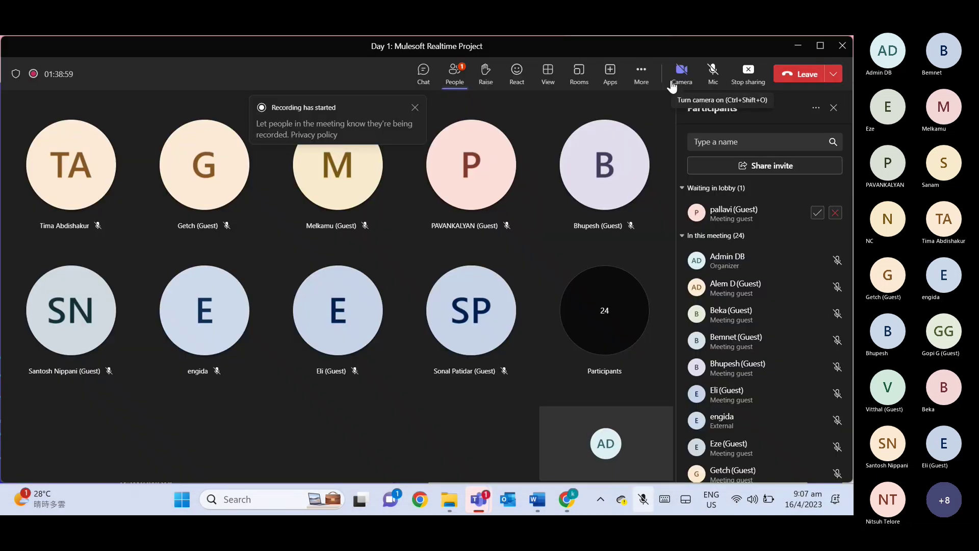
# Admit the waiting lobby guest, unmute the mic, and open the Teams meeting Chat.
pyautogui.click(817, 214)
pyautogui.click(714, 81)
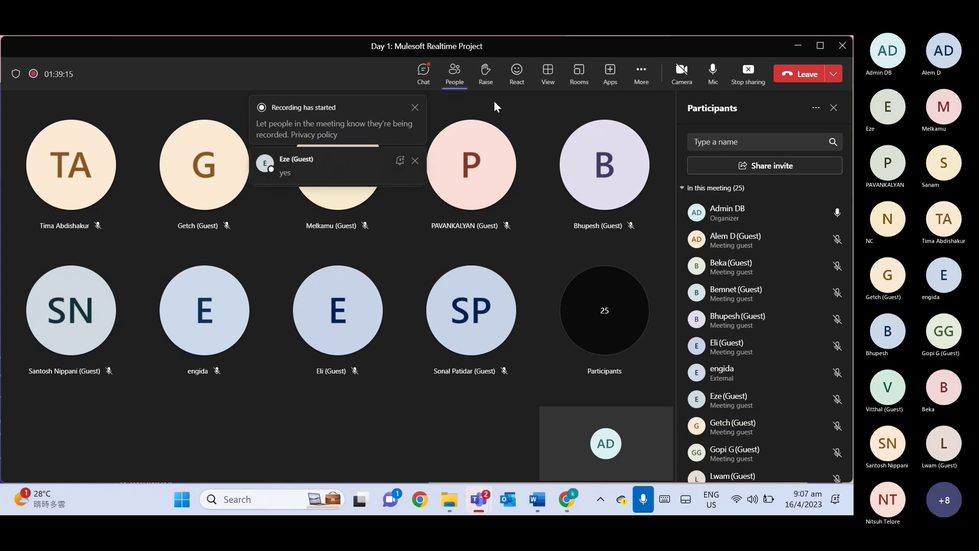
pyautogui.click(424, 71)
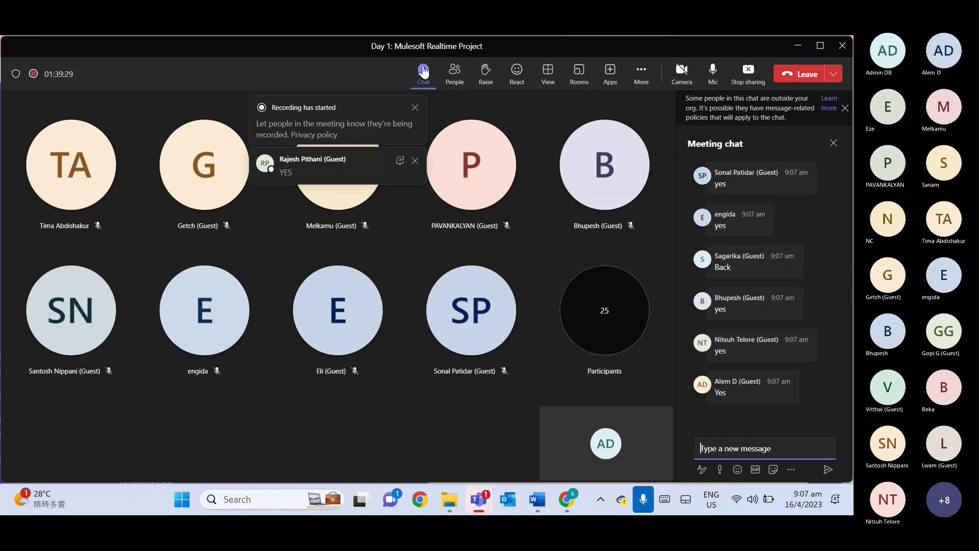
# Scroll through the attendees' 'yes' chat replies, then switch to the Salesforce signup page in Chrome.
pyautogui.scroll(5, 813, 273)
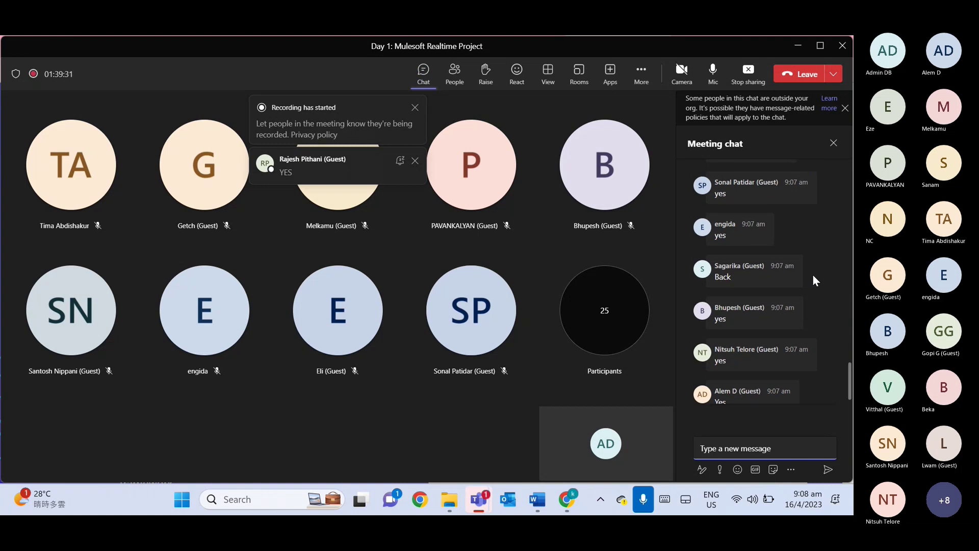
pyautogui.scroll(-5, 812, 274)
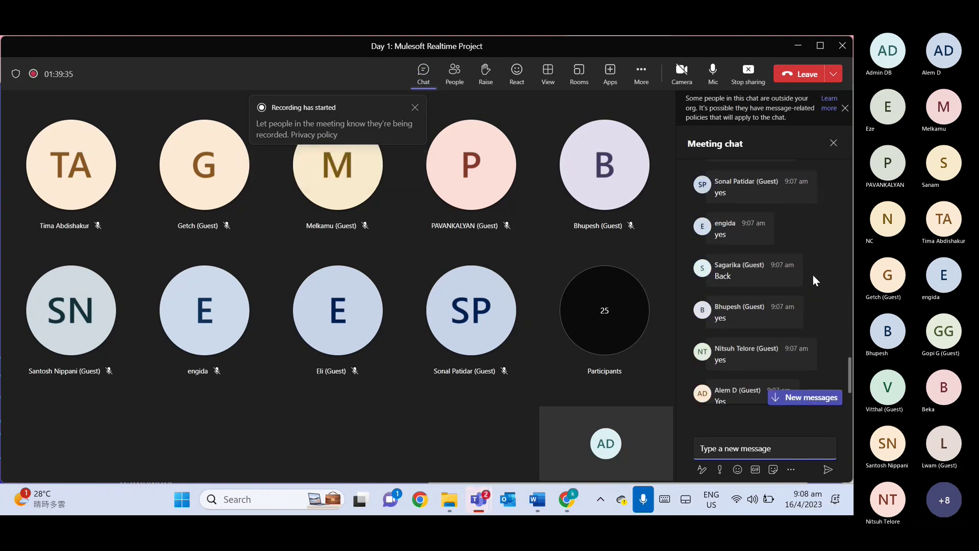
pyautogui.scroll(-1, 813, 274)
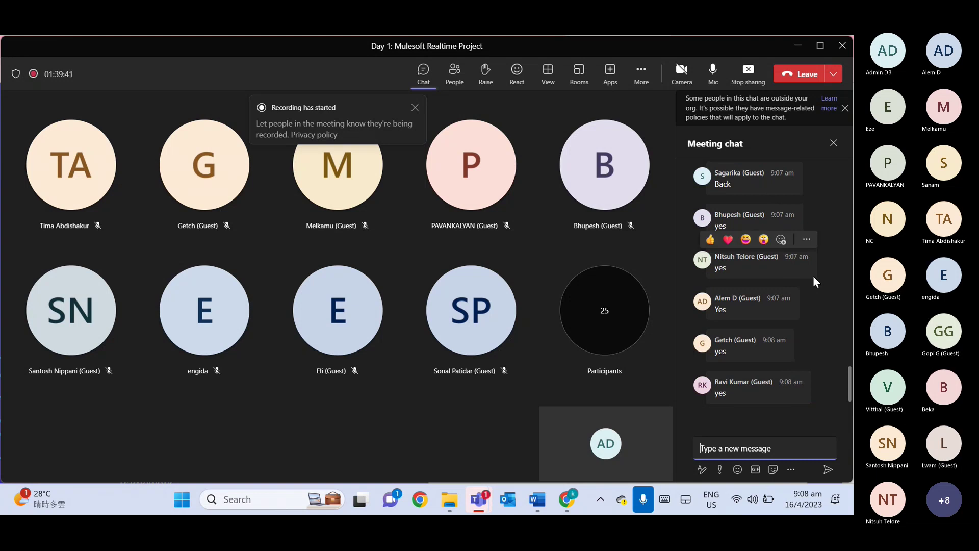
pyautogui.scroll(10, 813, 276)
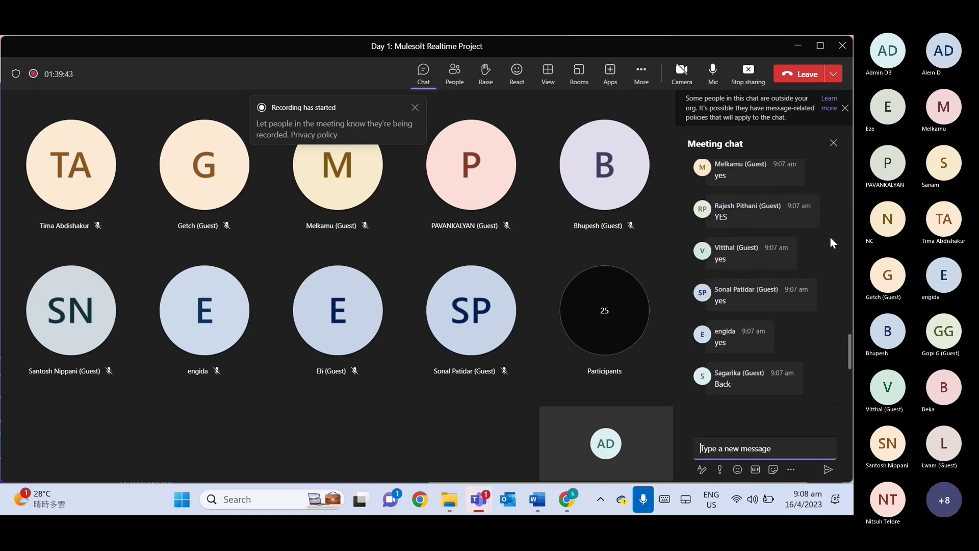
pyautogui.scroll(-10, 830, 237)
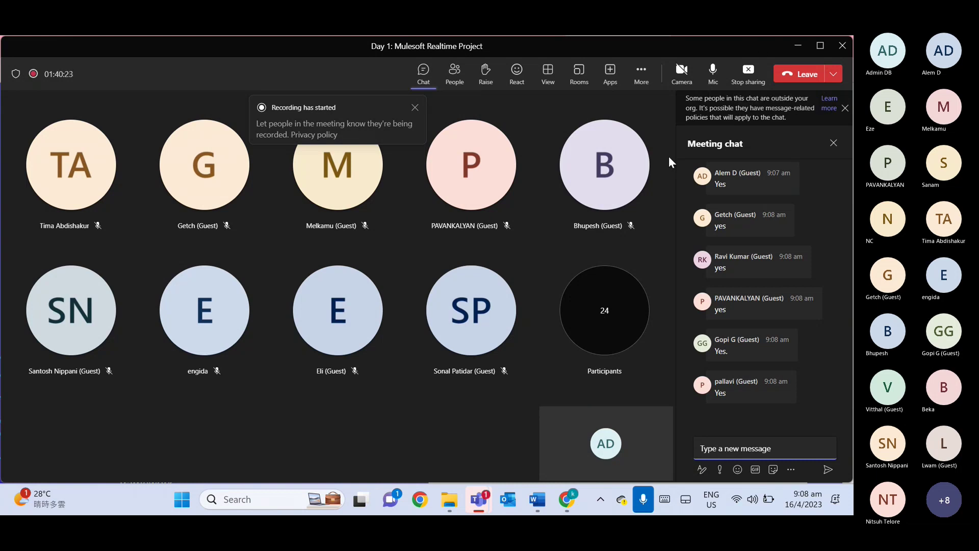
pyautogui.hotkey('alt', 'Tab')
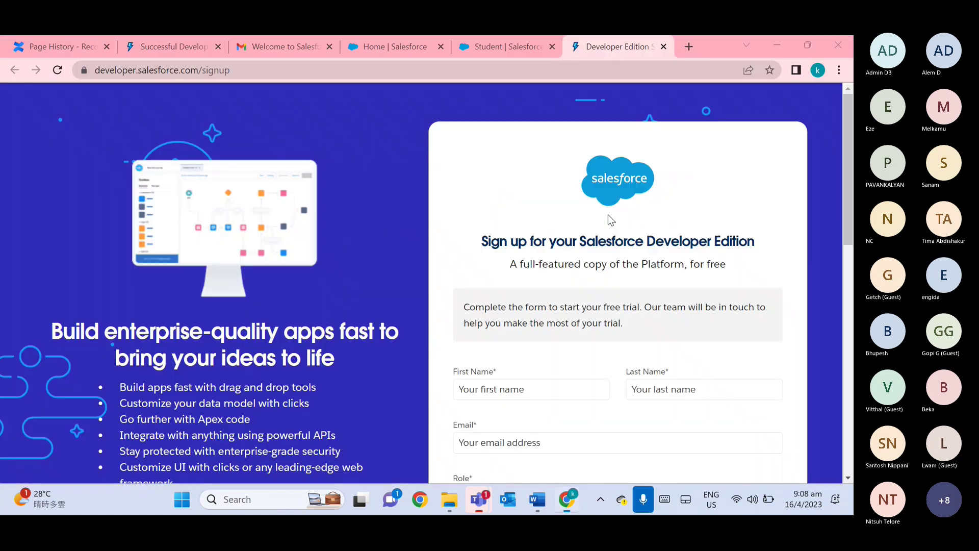
# Minimize and restore Chrome, then show the Student object's Fields & Relationships list of 8 fields.
pyautogui.scroll(-1, 599, 231)
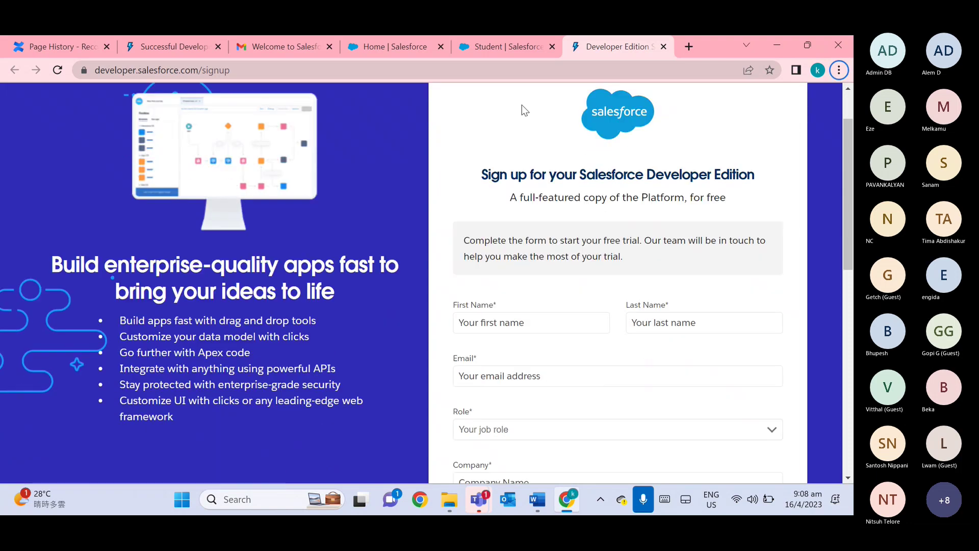
pyautogui.click(565, 499)
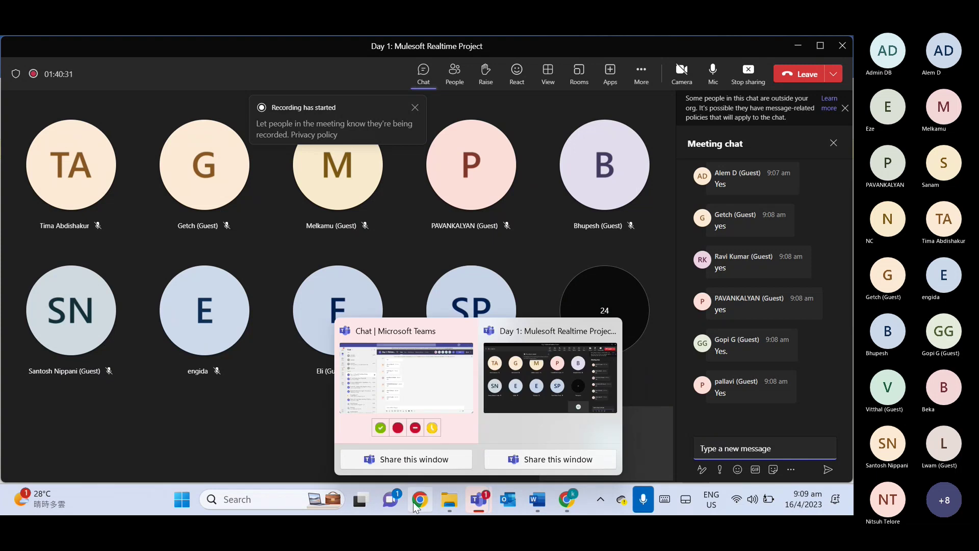
pyautogui.click(566, 503)
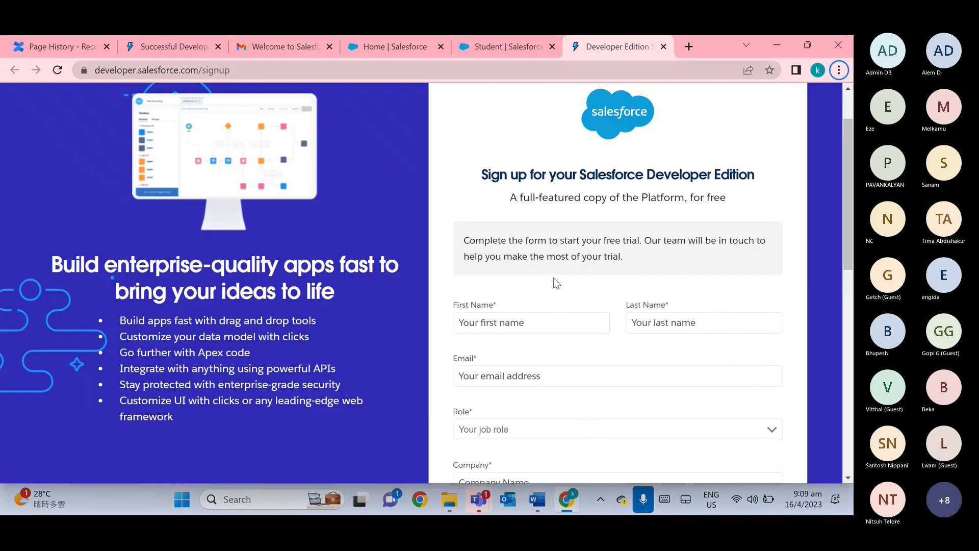
pyautogui.scroll(-4, 553, 280)
pyautogui.scroll(4, 541, 109)
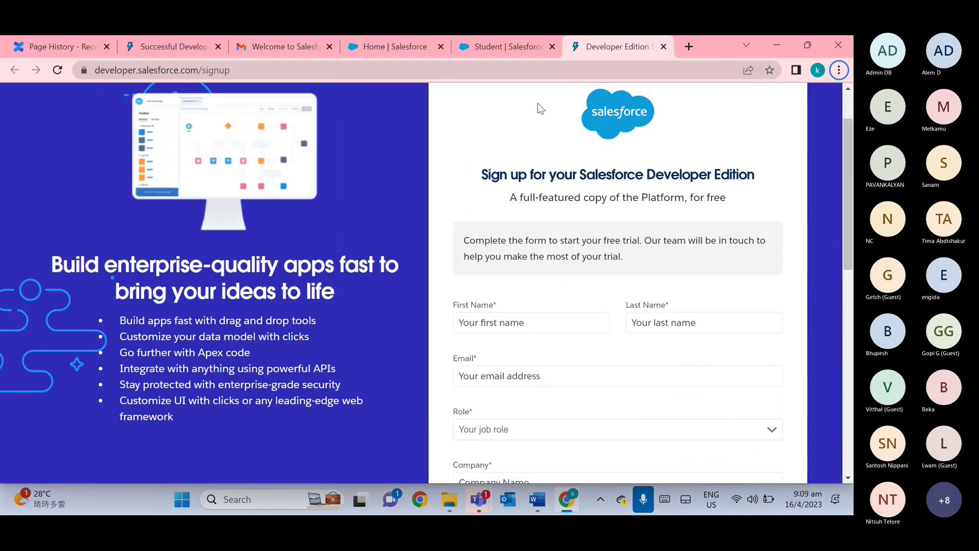
pyautogui.click(519, 48)
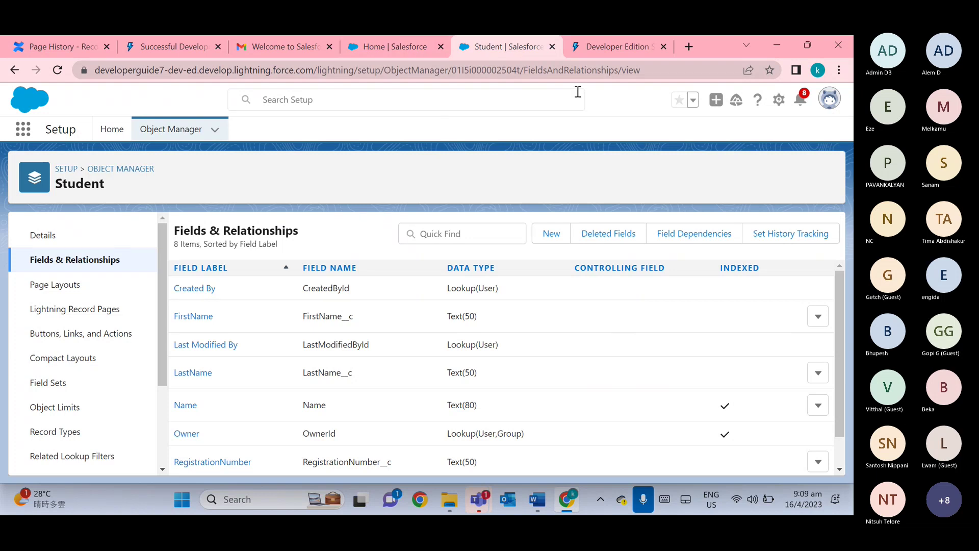
# Close the Developer Edition signup tab and view the Teams meeting's participant list.
pyautogui.click(663, 46)
pyautogui.click(491, 49)
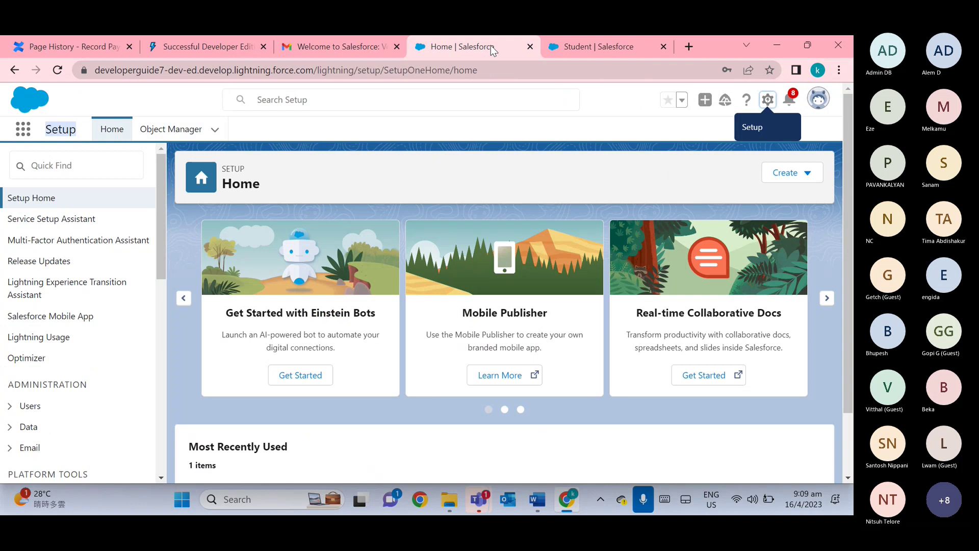
pyautogui.hotkey('alt', 'Tab')
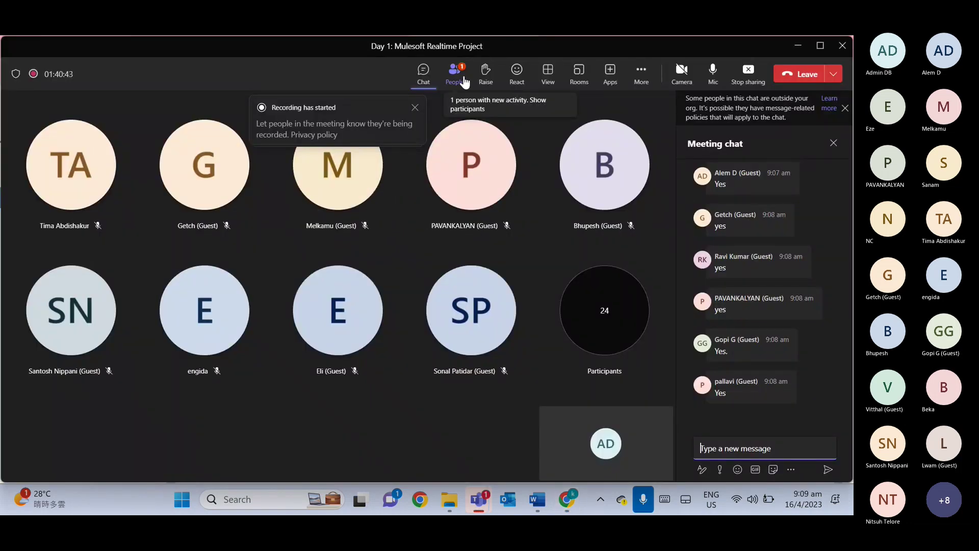
pyautogui.click(455, 74)
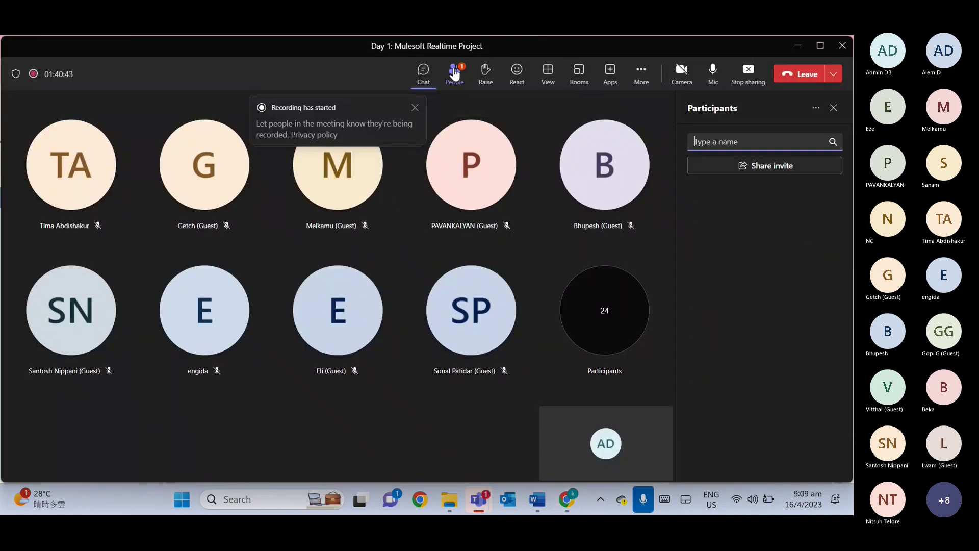
# Return to Salesforce Setup Home and scroll the Setup sidebar to Platform Tools.
pyautogui.hotkey('alt', 'Tab')
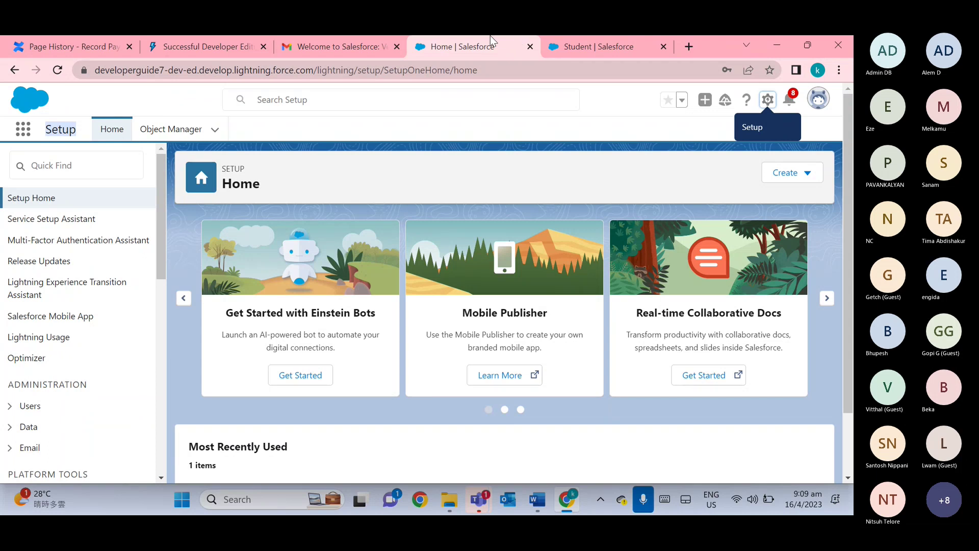
pyautogui.scroll(-2, 467, 372)
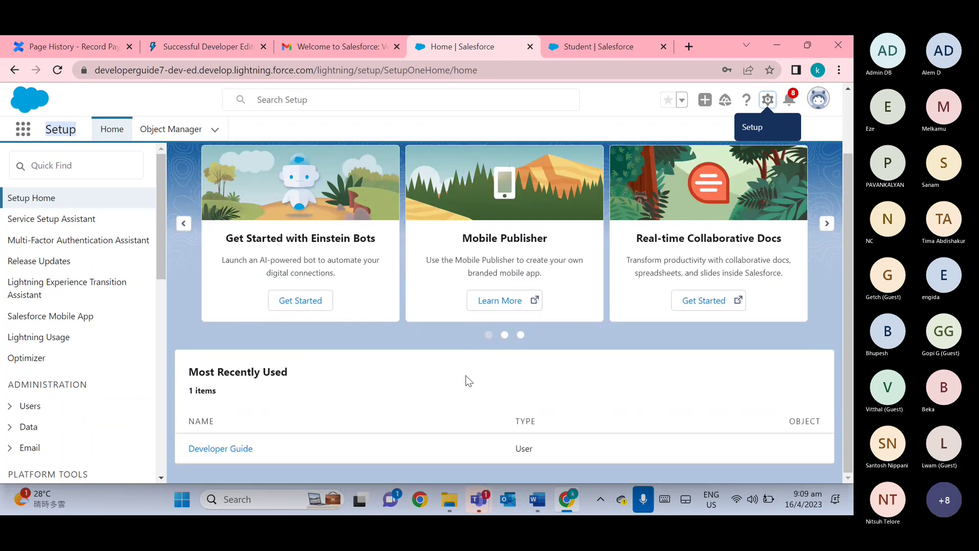
pyautogui.scroll(2, 466, 375)
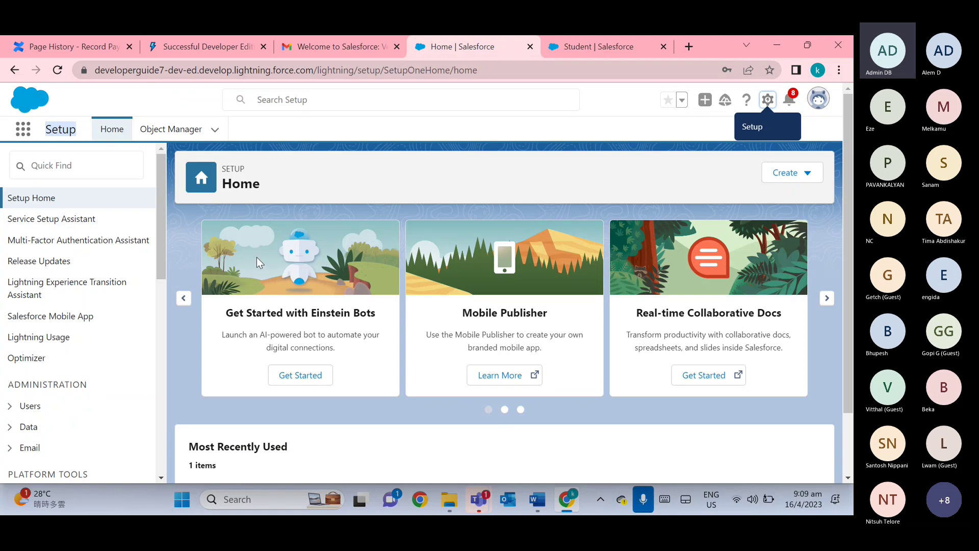
pyautogui.scroll(-5, 48, 312)
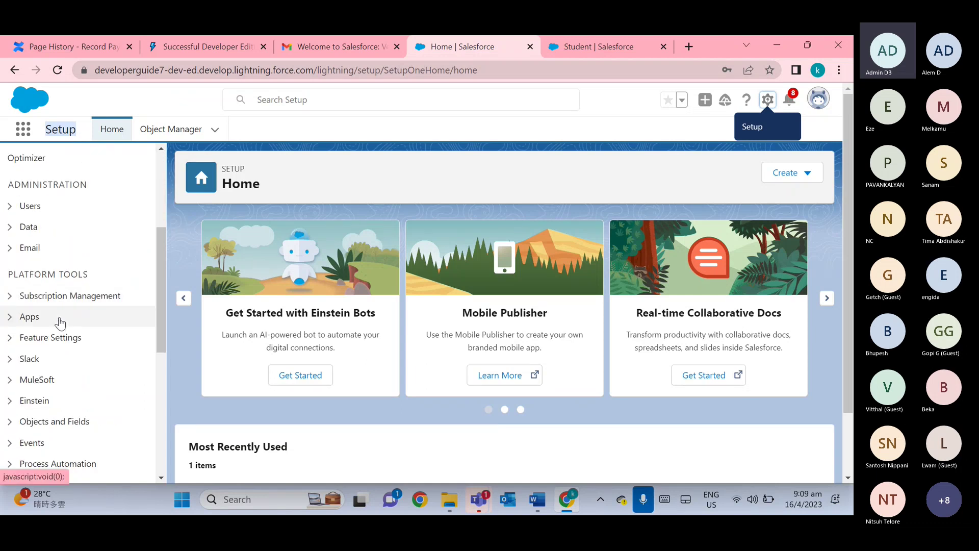
pyautogui.scroll(-1, 63, 313)
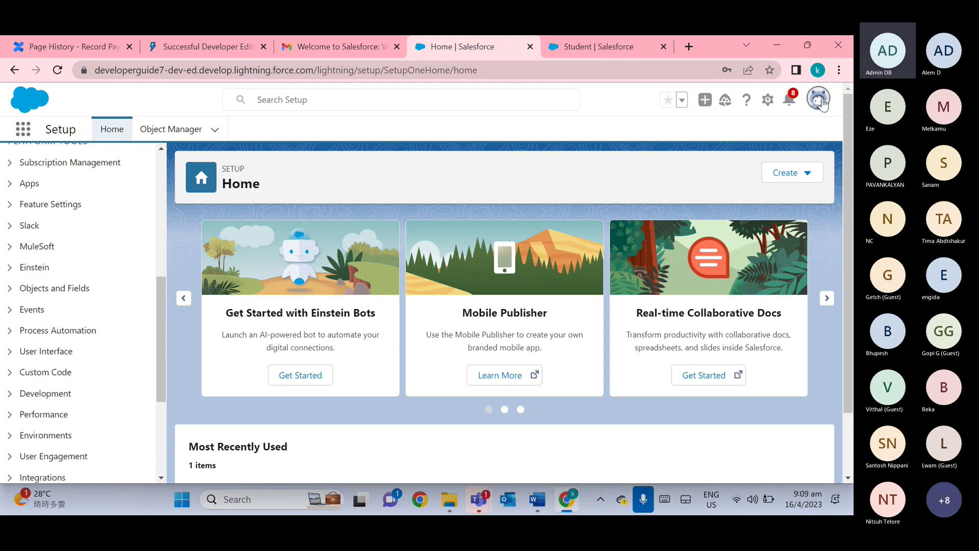
# Open Settings from the avatar menu in a new tab and view the Personal Information page.
pyautogui.click(820, 100)
pyautogui.click(819, 100)
pyautogui.click(820, 100)
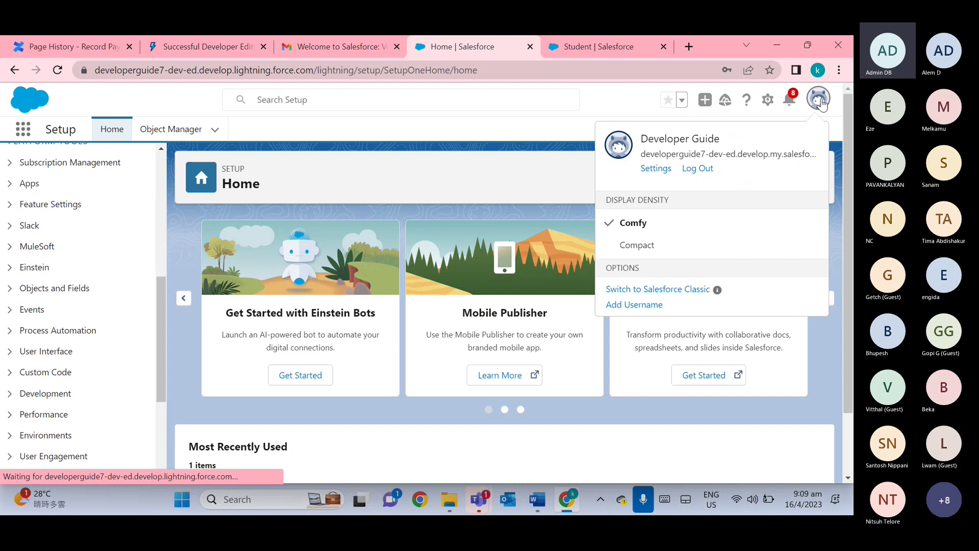
pyautogui.rightClick(659, 168)
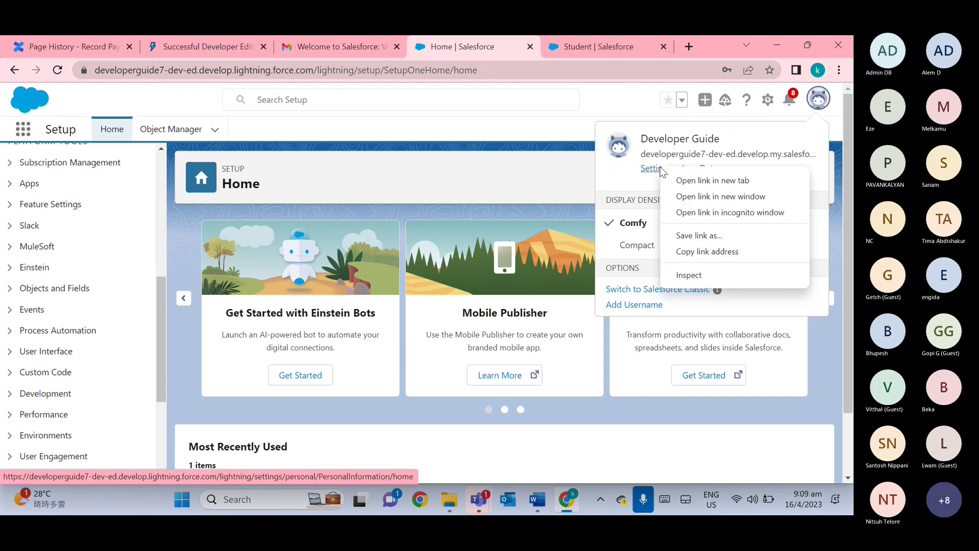
pyautogui.click(683, 180)
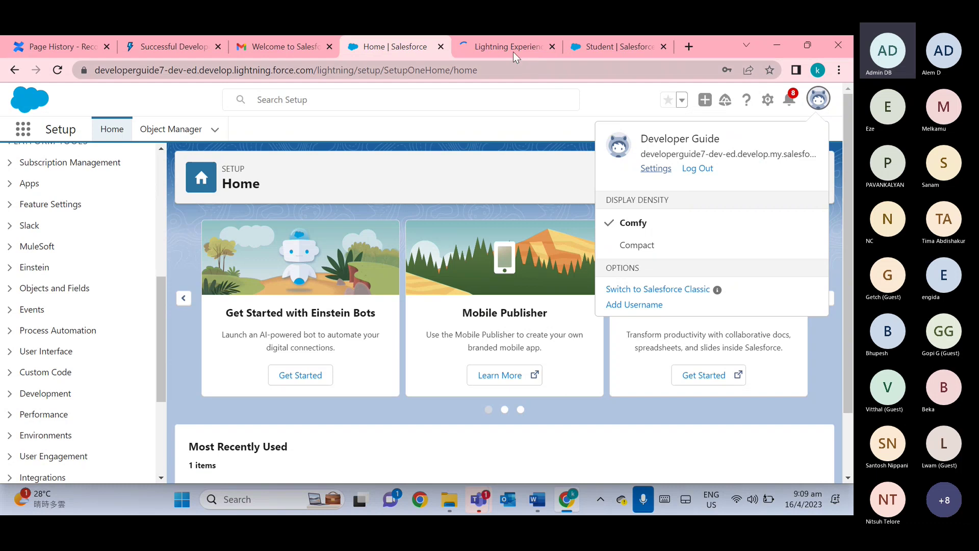
pyautogui.click(507, 46)
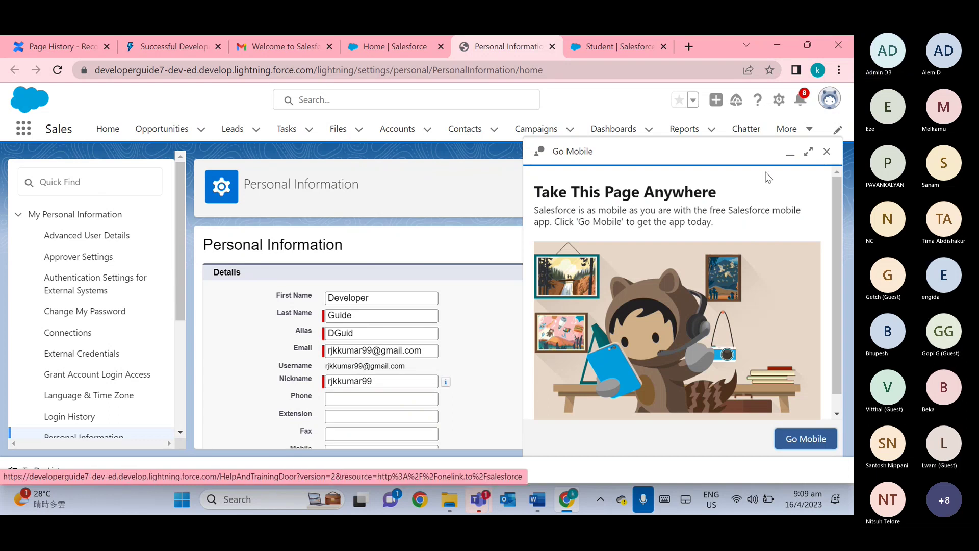
# Close the Go Mobile panel and choose Reset My Security Token from the left settings menu.
pyautogui.click(831, 153)
pyautogui.scroll(-3, 76, 337)
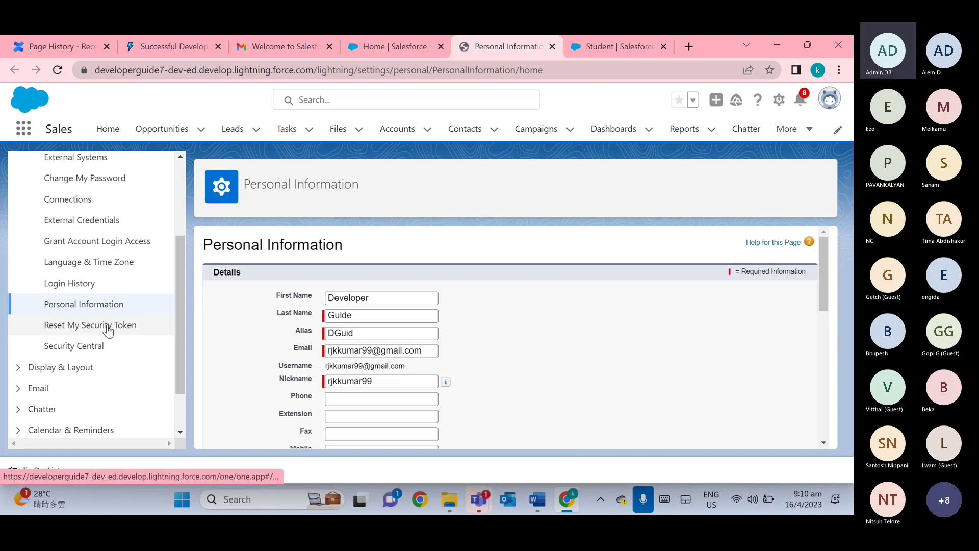
pyautogui.scroll(3, 108, 330)
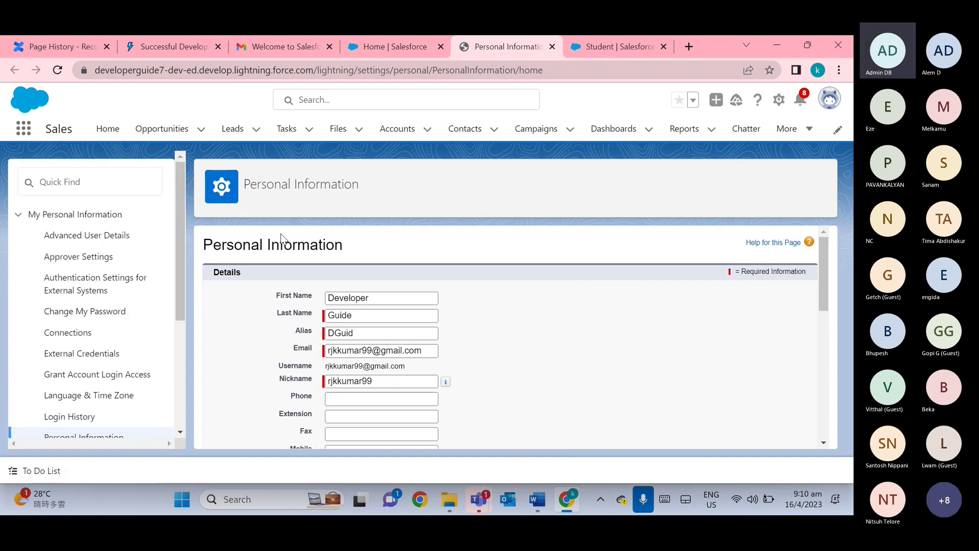
pyautogui.scroll(-1, 159, 280)
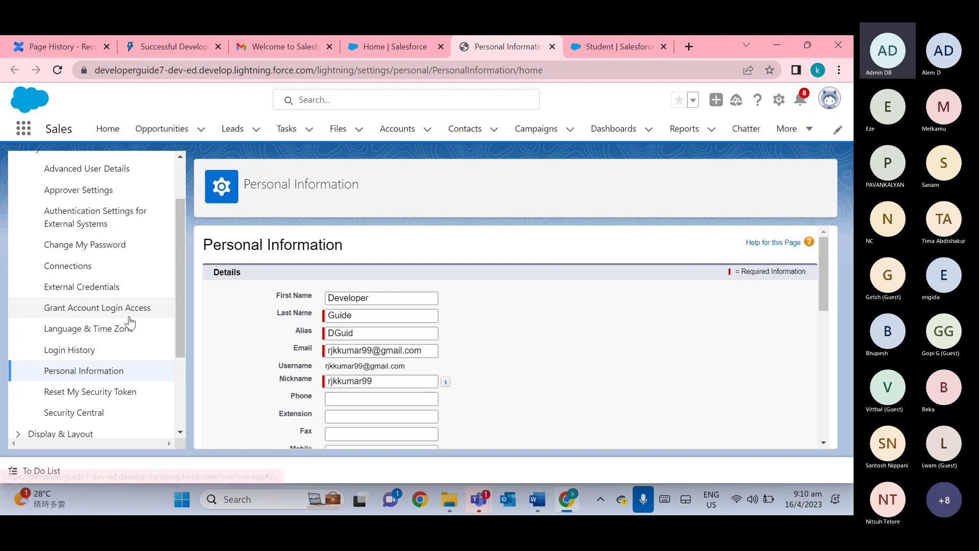
pyautogui.click(86, 392)
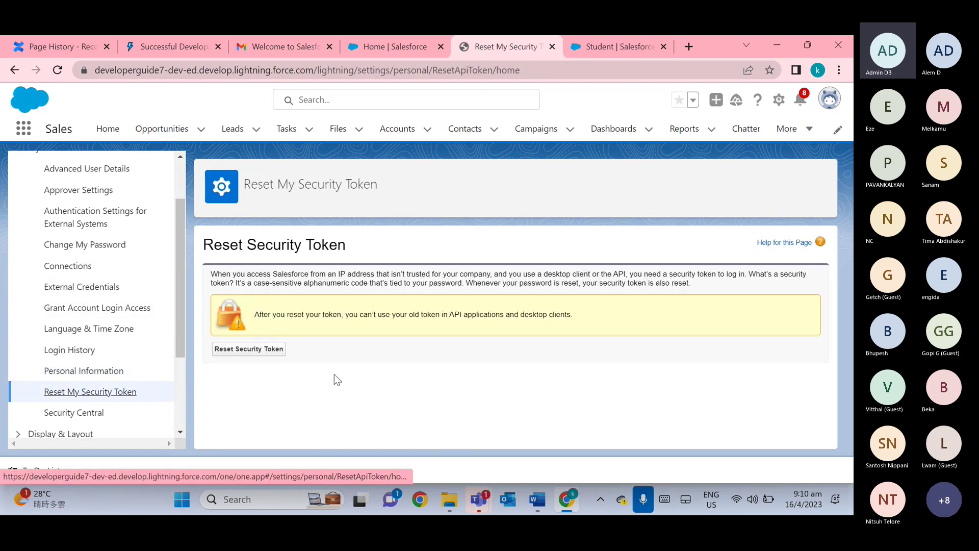
# Use Reset Security Token to email a new token, then go to the Gmail tab.
pyautogui.click(250, 350)
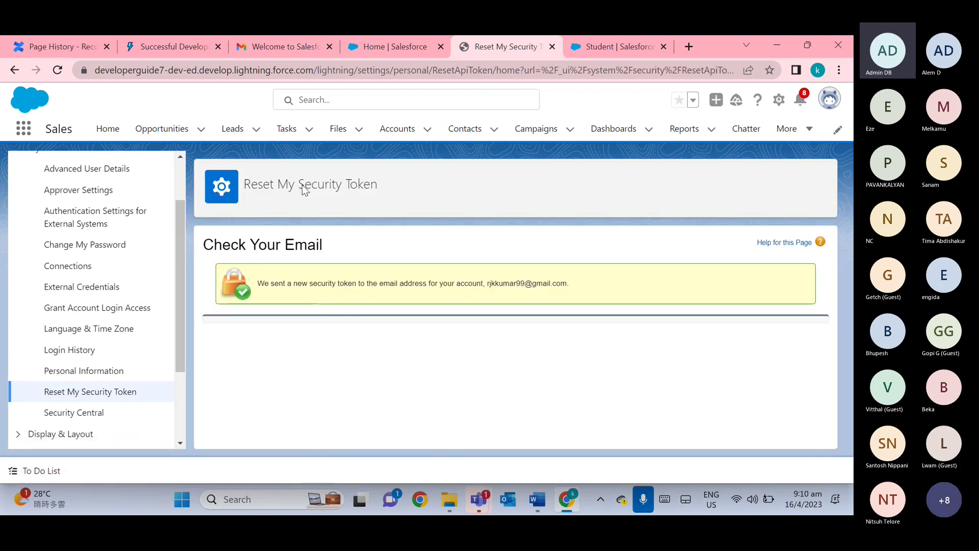
pyautogui.click(283, 50)
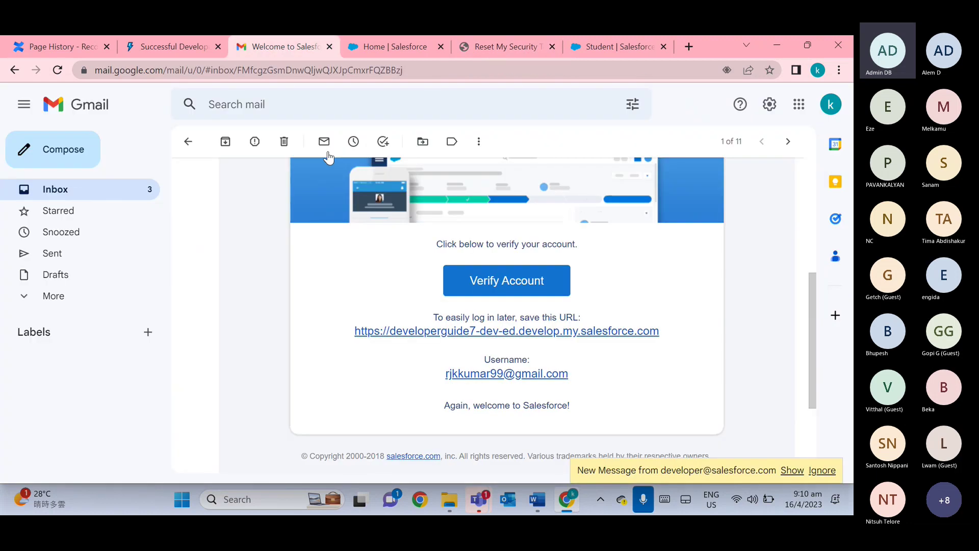
# Open the newest Welcome to Salesforce email, read through to the login URL, then return to the inbox.
pyautogui.click(189, 142)
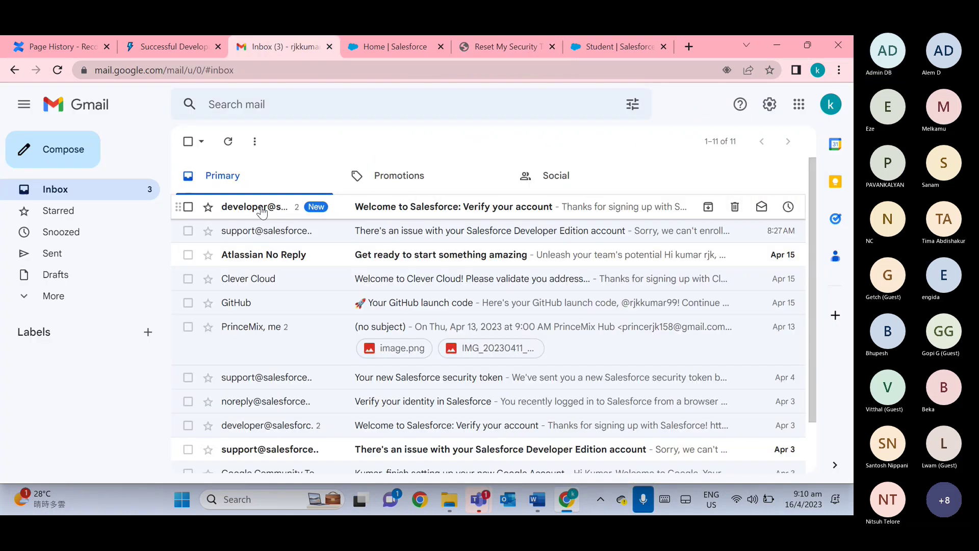
pyautogui.click(373, 213)
pyautogui.scroll(-8, 411, 317)
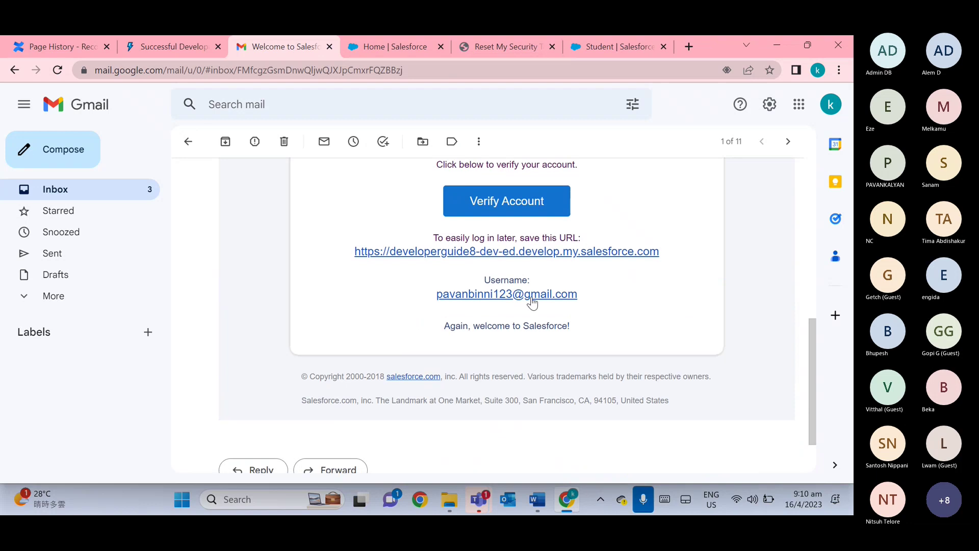
pyautogui.scroll(-2, 515, 343)
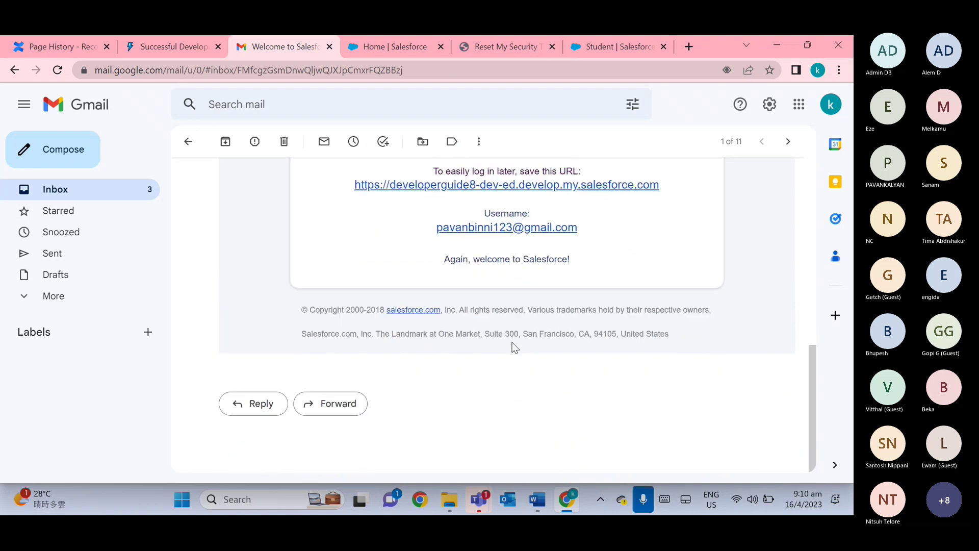
pyautogui.scroll(10, 514, 346)
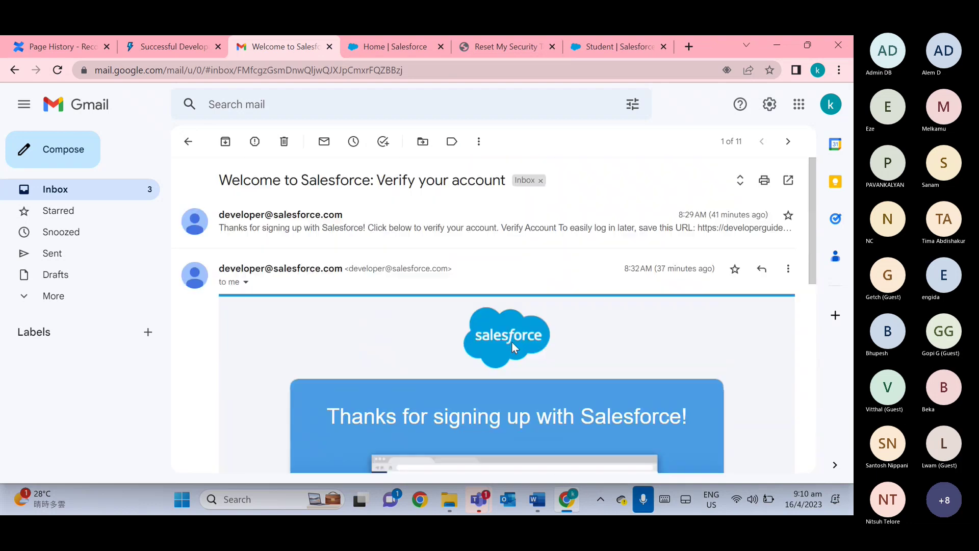
pyautogui.scroll(-8, 464, 245)
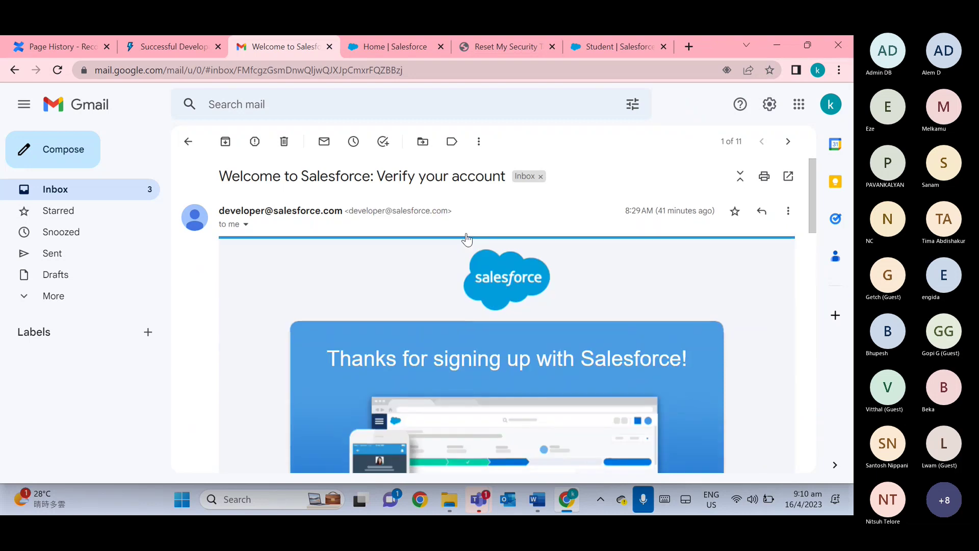
pyautogui.scroll(-10, 466, 238)
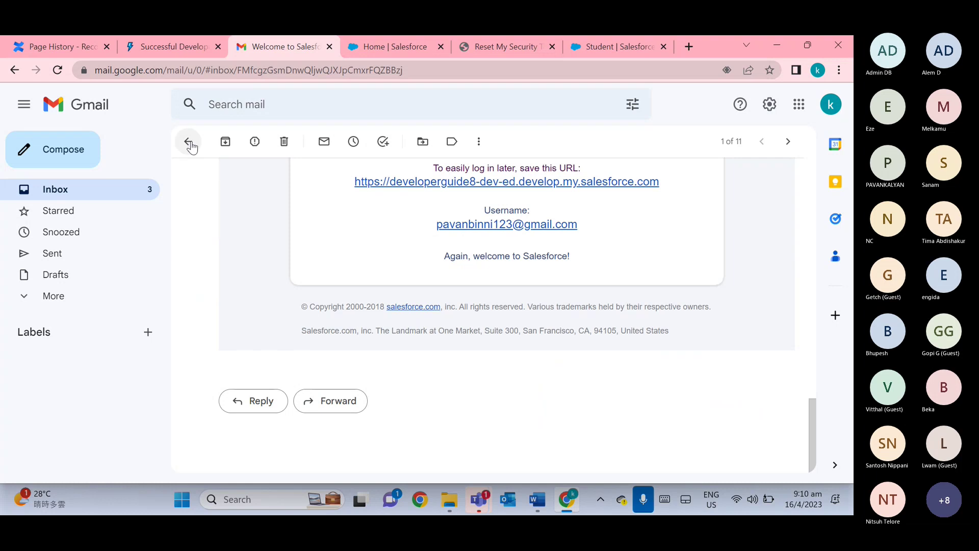
pyautogui.click(189, 144)
# Open the 'Your new Salesforce security token' email and highlight the token value for copying.
pyautogui.click(413, 206)
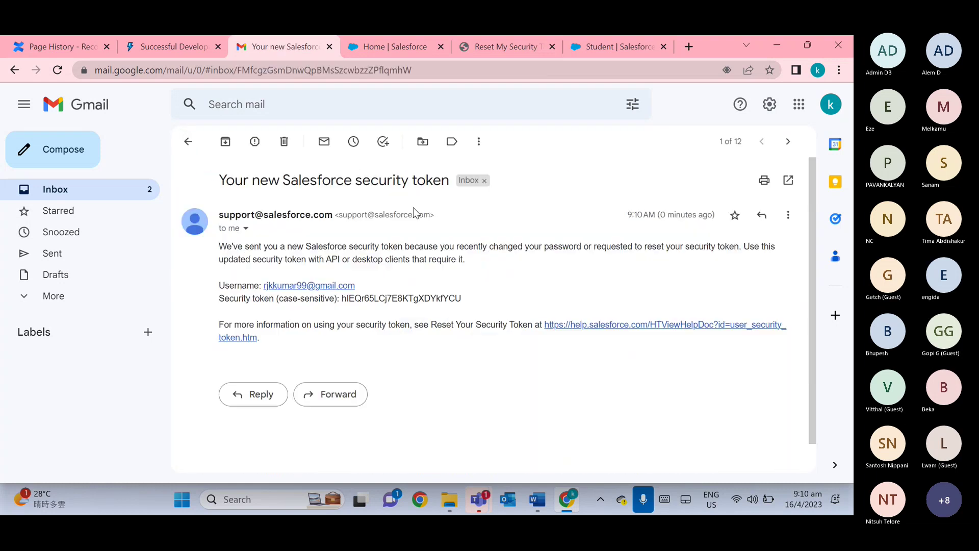
pyautogui.moveTo(493, 303); pyautogui.dragTo(345, 297)
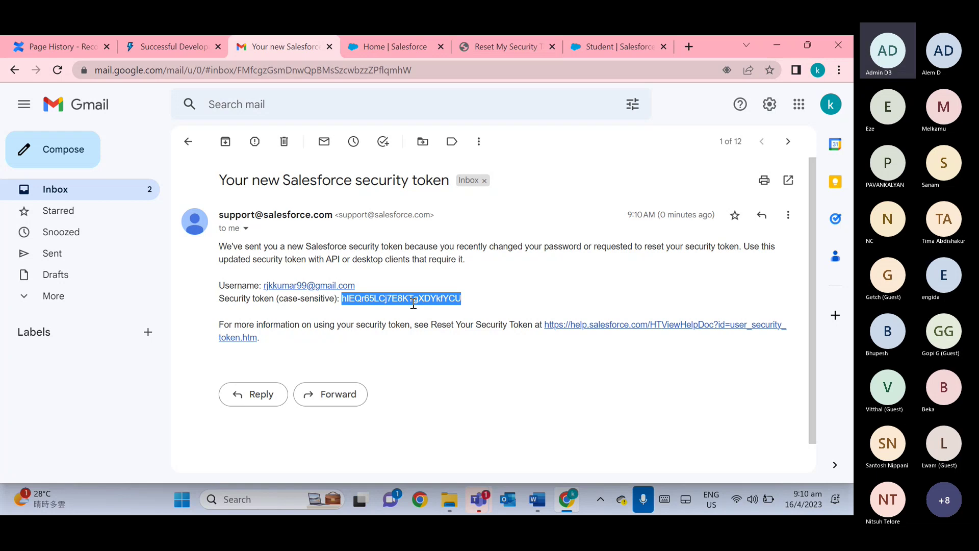
pyautogui.click(468, 303)
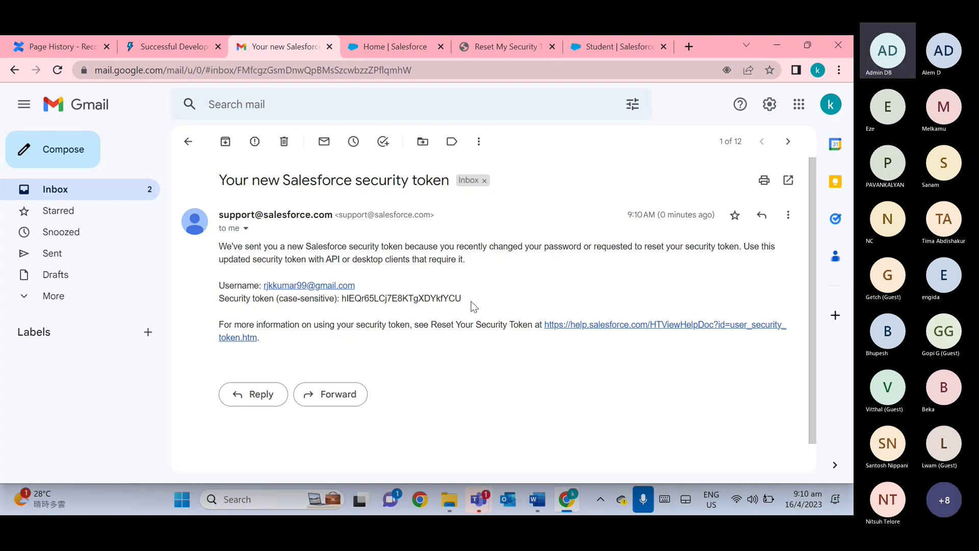
pyautogui.moveTo(462, 299); pyautogui.dragTo(341, 299)
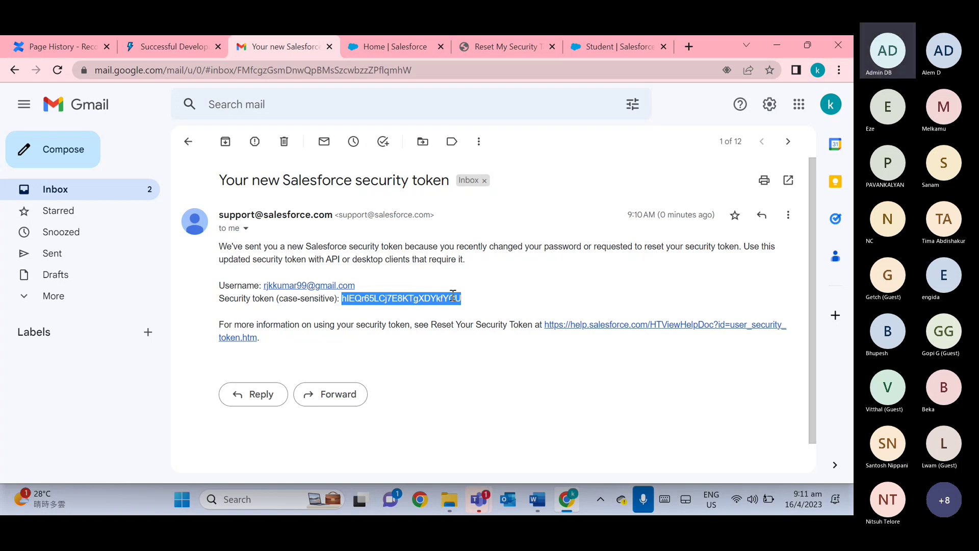
# Cycle through the Student, Setup Home and Reset My Security Token tabs, then close the Student tab.
pyautogui.click(634, 50)
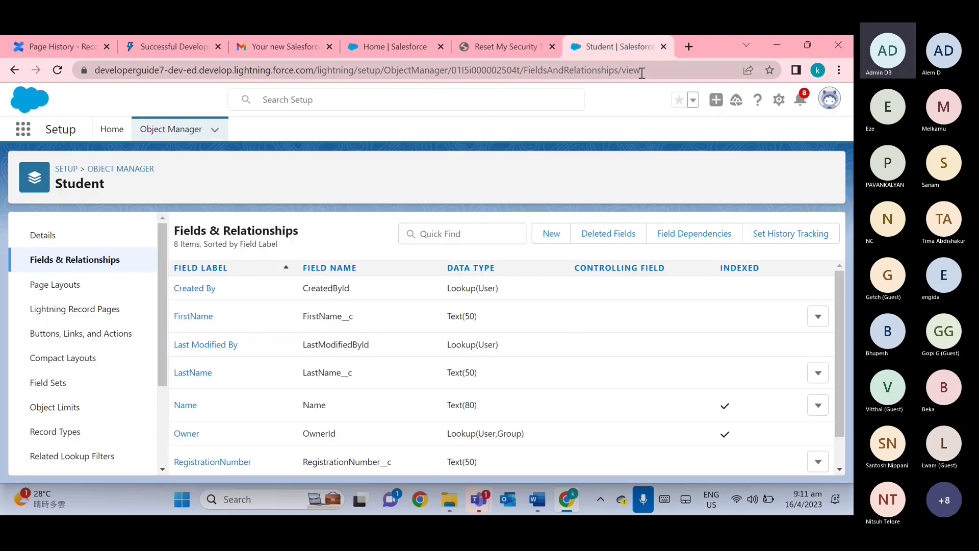
pyautogui.click(830, 99)
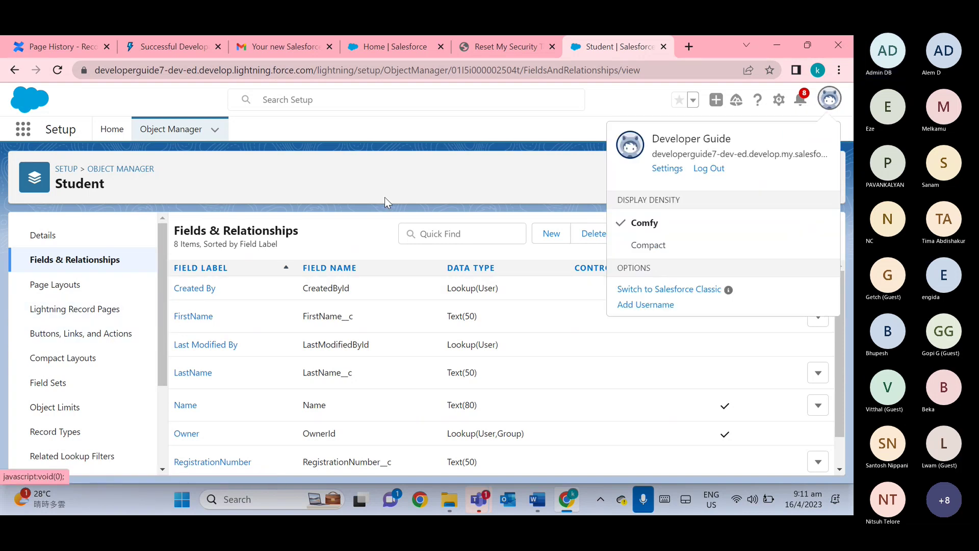
pyautogui.click(393, 45)
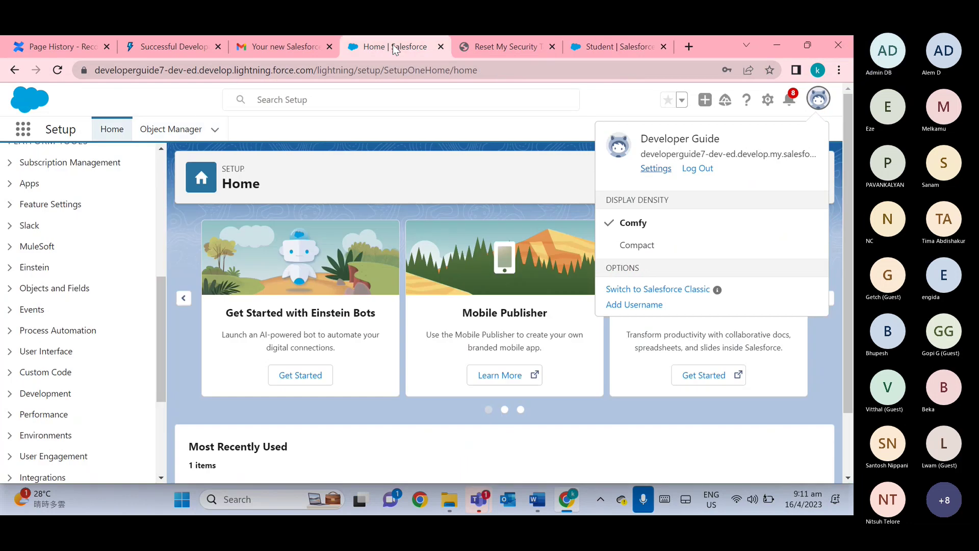
pyautogui.click(474, 48)
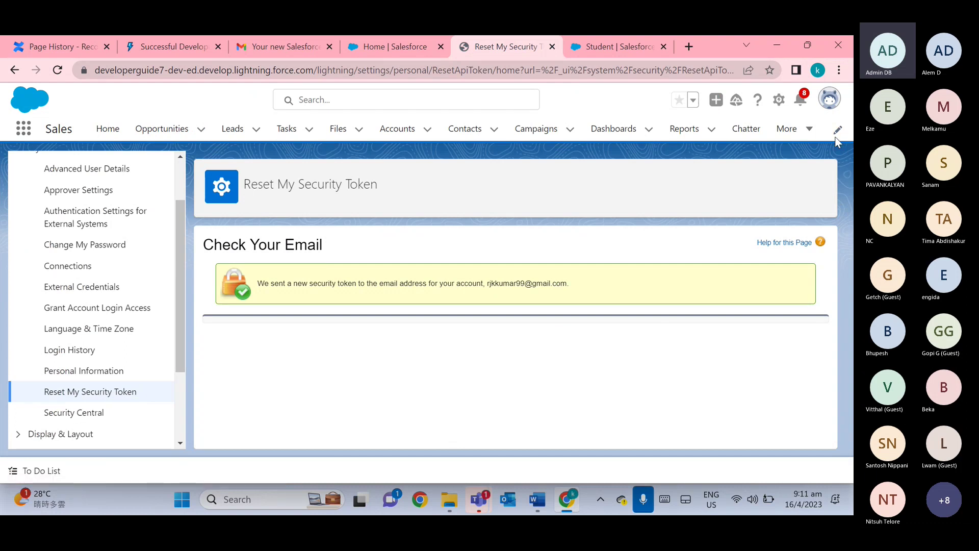
pyautogui.click(829, 100)
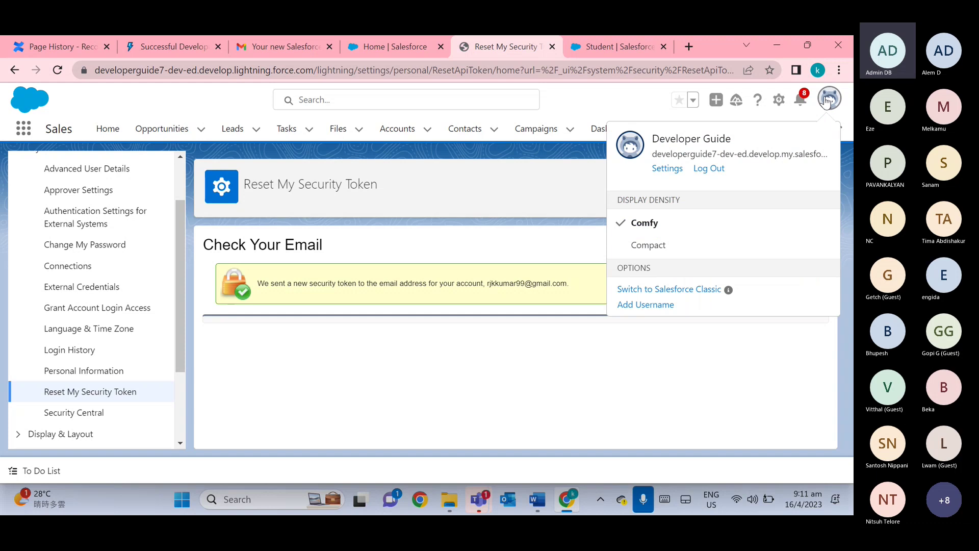
pyautogui.click(635, 54)
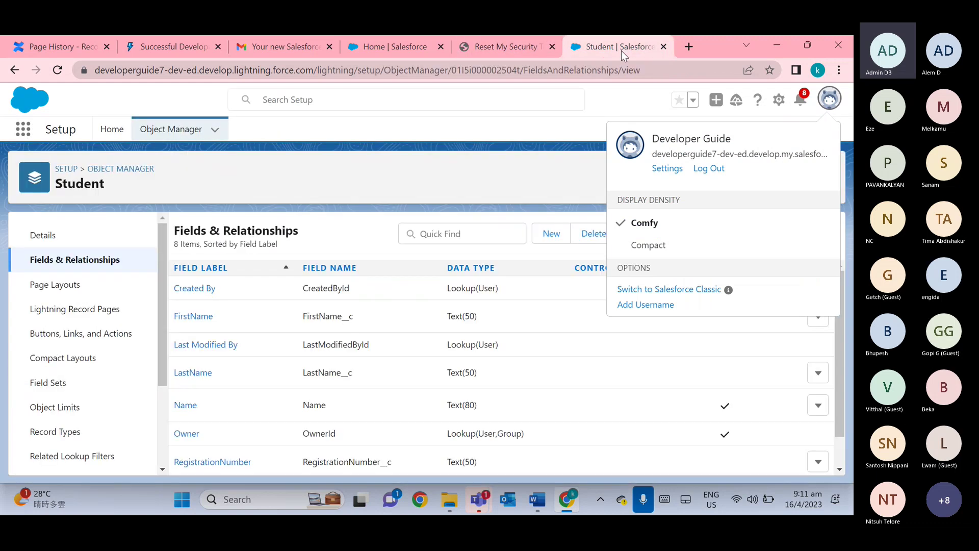
pyautogui.click(395, 45)
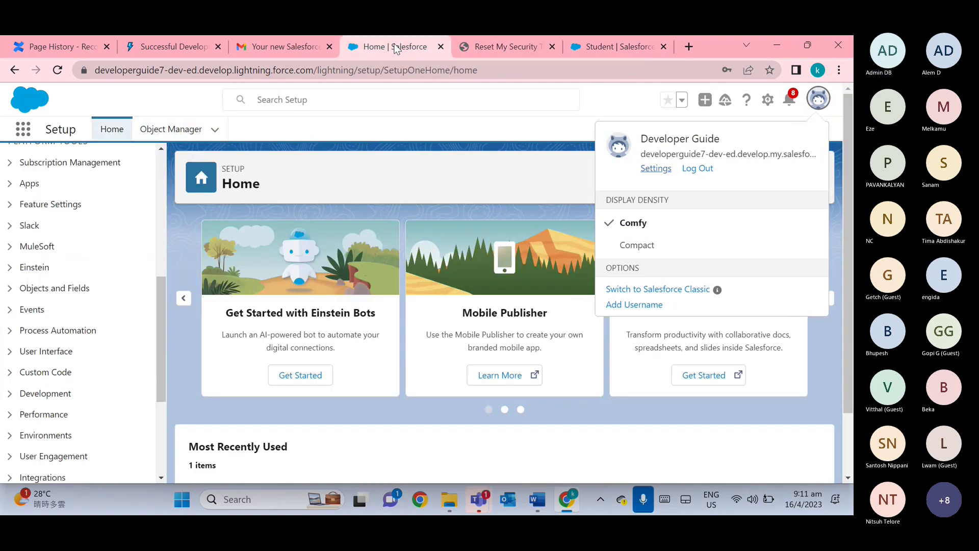
pyautogui.click(522, 45)
pyautogui.click(601, 45)
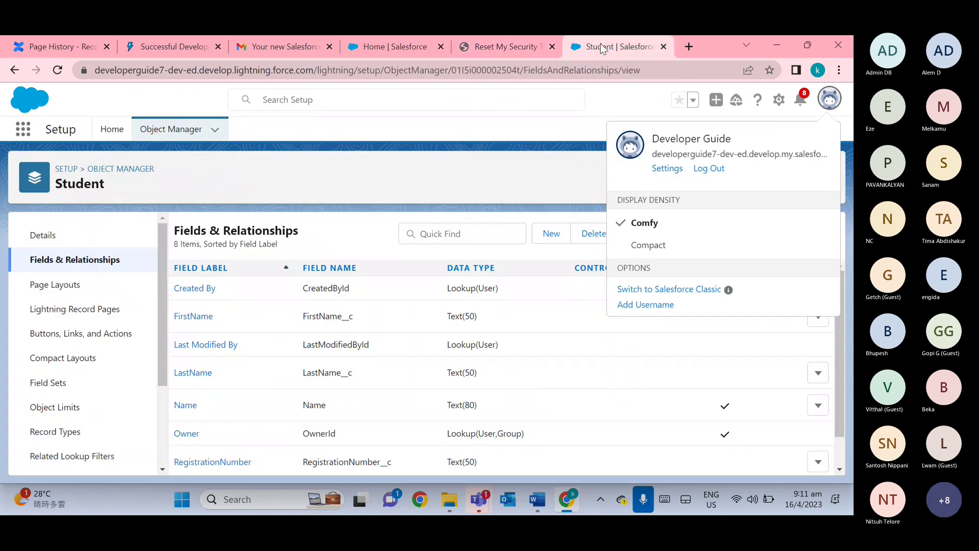
pyautogui.click(663, 46)
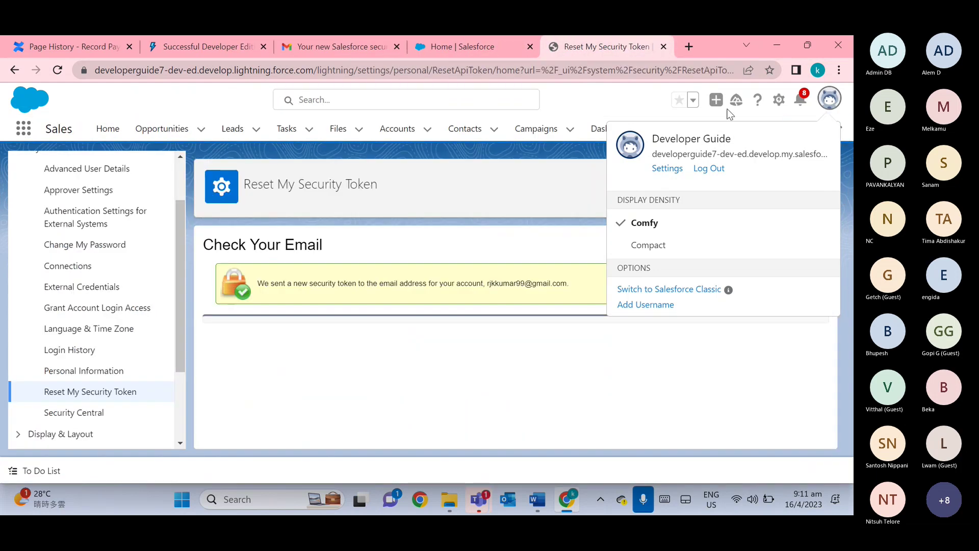
# Open the Developer Guide user profile in a new tab and view its More navigation items.
pyautogui.rightClick(681, 145)
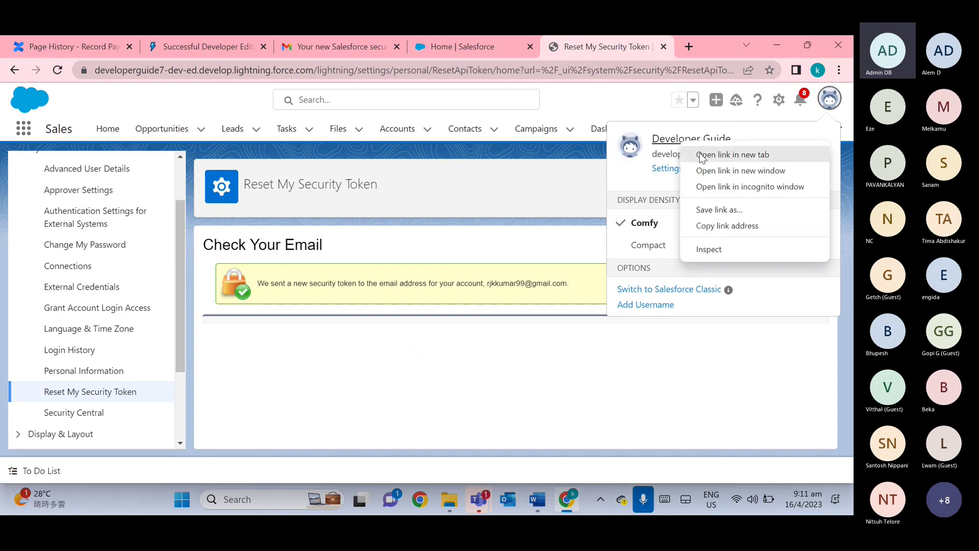
pyautogui.click(709, 153)
pyautogui.click(610, 51)
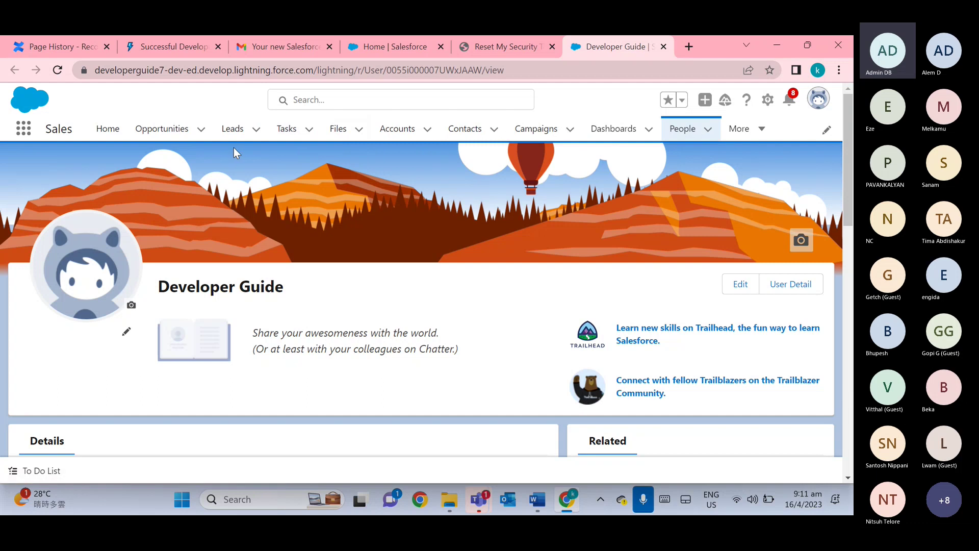
pyautogui.click(762, 132)
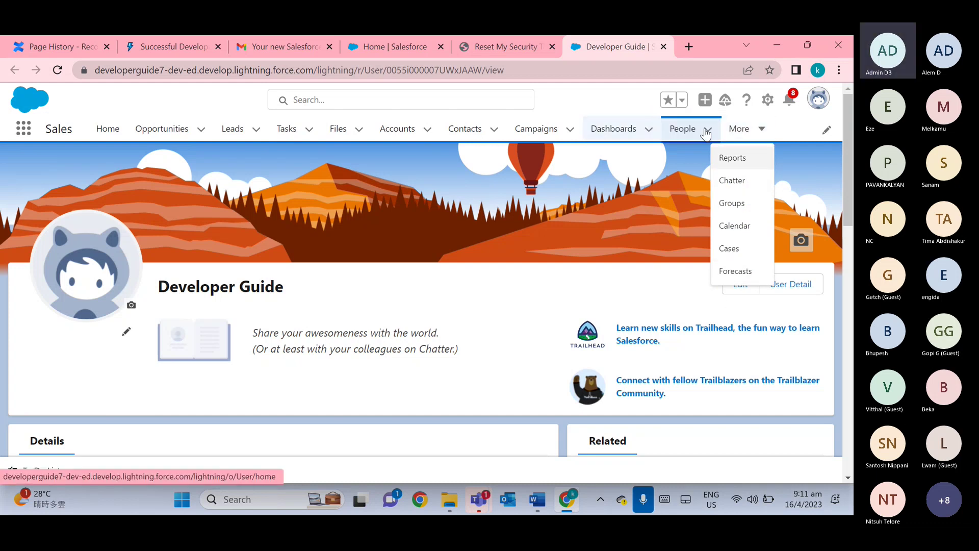
pyautogui.scroll(-6, 508, 229)
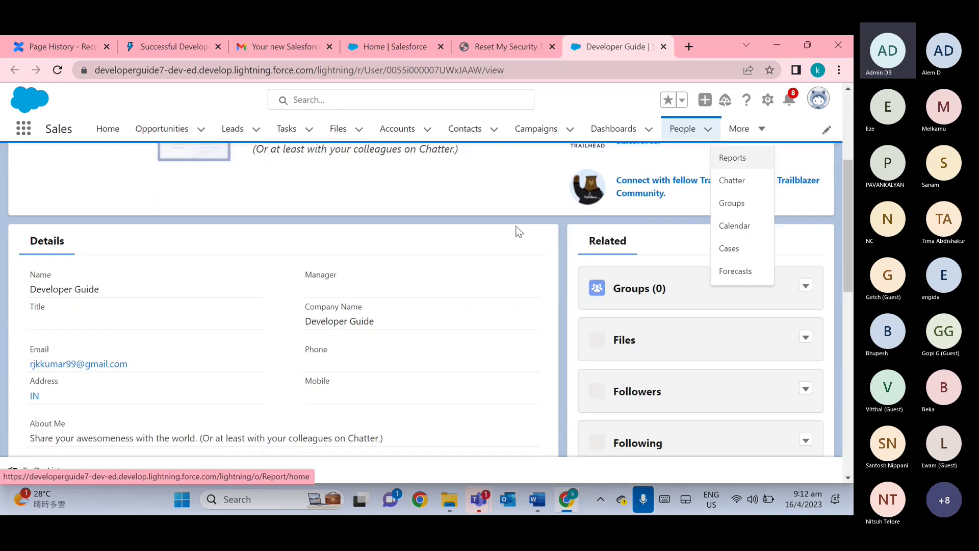
pyautogui.scroll(6, 515, 228)
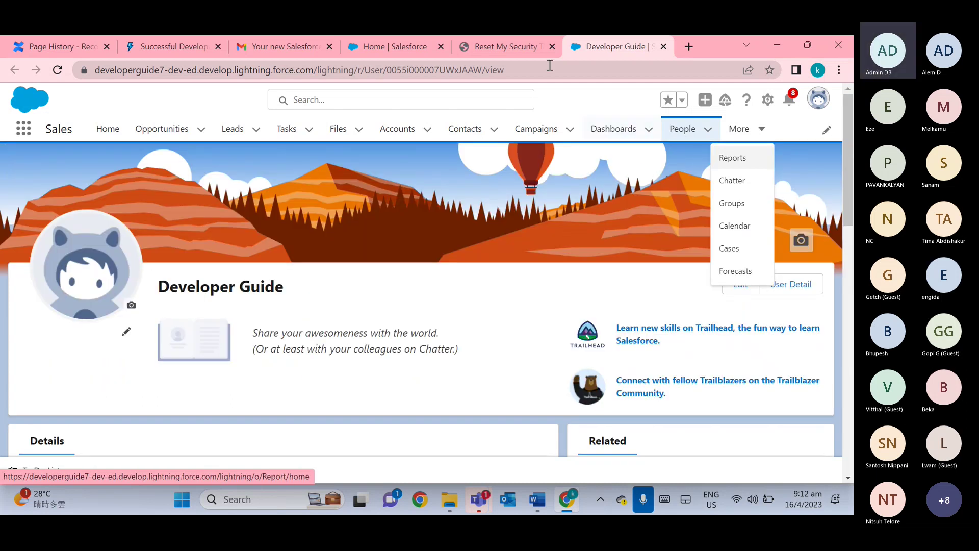
# Back on the personal settings page, search the settings Quick Find for 'ta'.
pyautogui.click(508, 48)
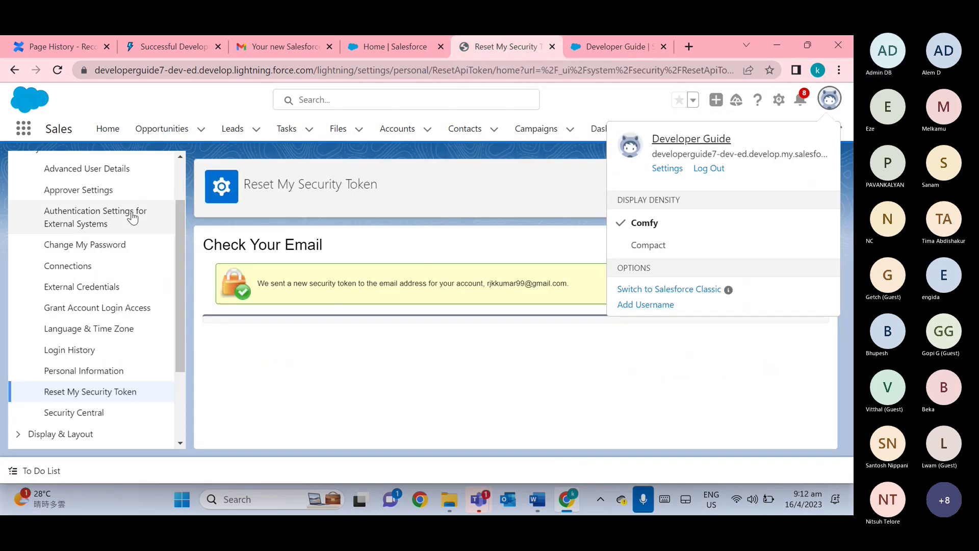
pyautogui.scroll(2, 131, 219)
pyautogui.click(96, 183)
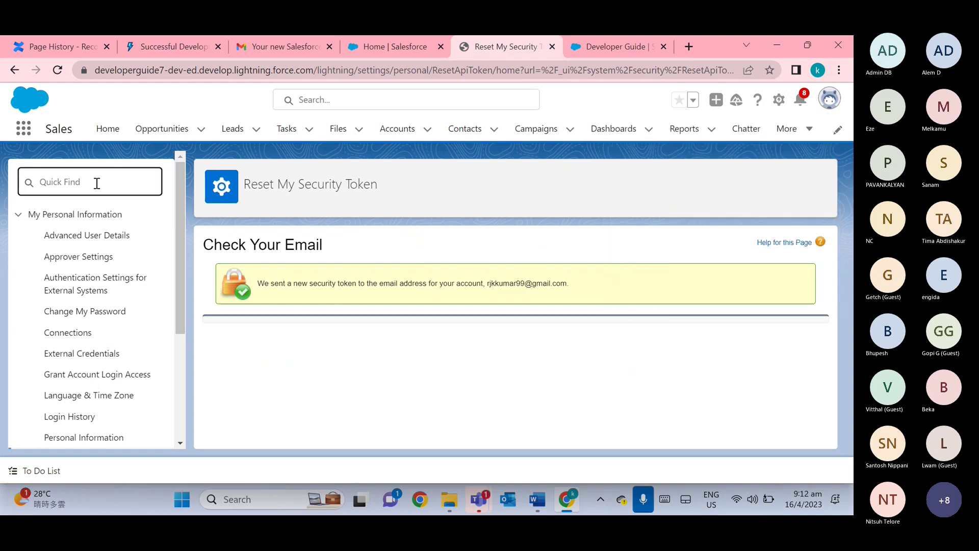
pyautogui.write('tabs')
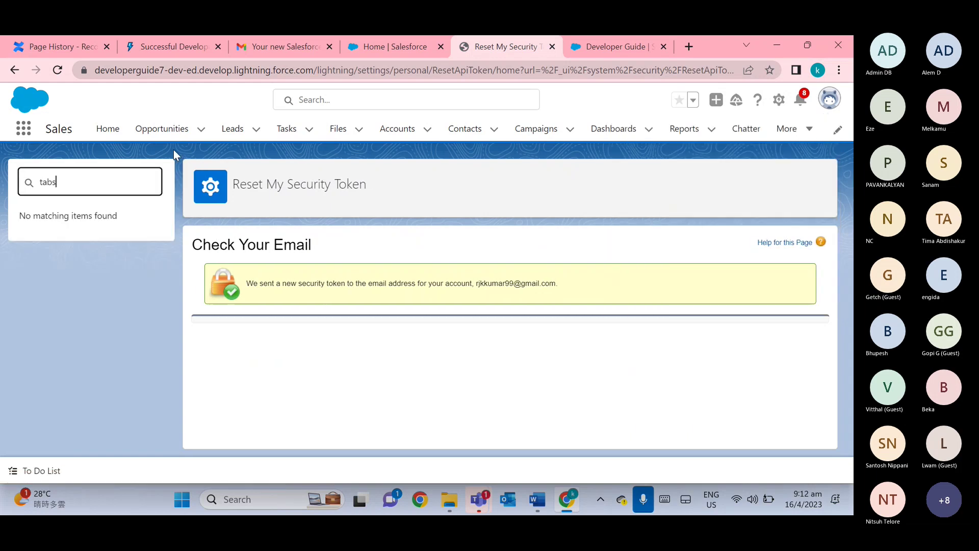
# On Setup Home, search Quick Find for 'tabs'.
pyautogui.click(387, 46)
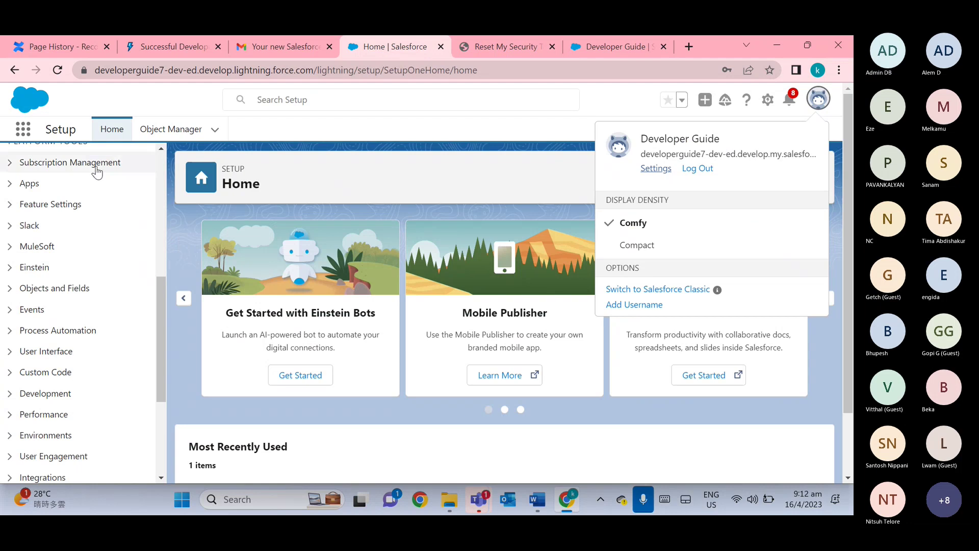
pyautogui.scroll(5, 97, 172)
pyautogui.click(65, 158)
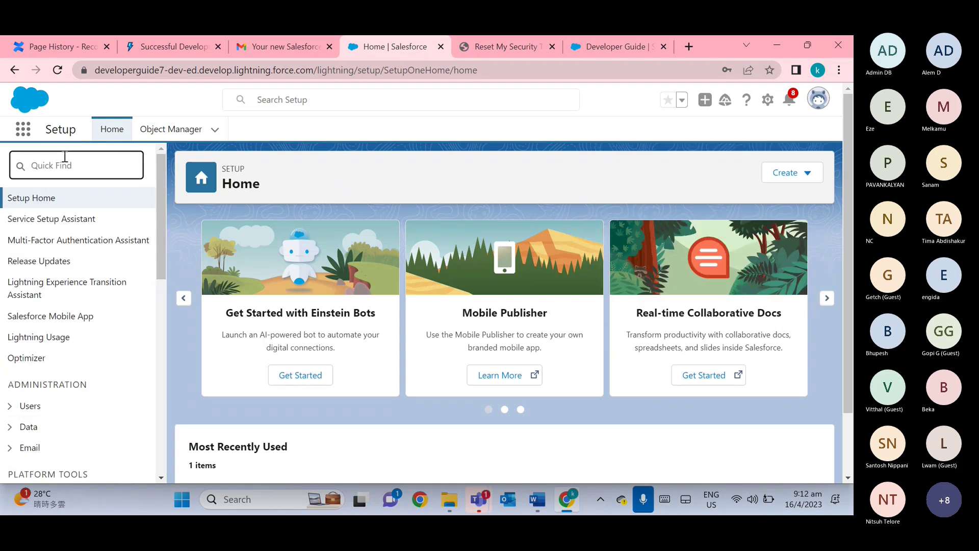
pyautogui.write('tabs')
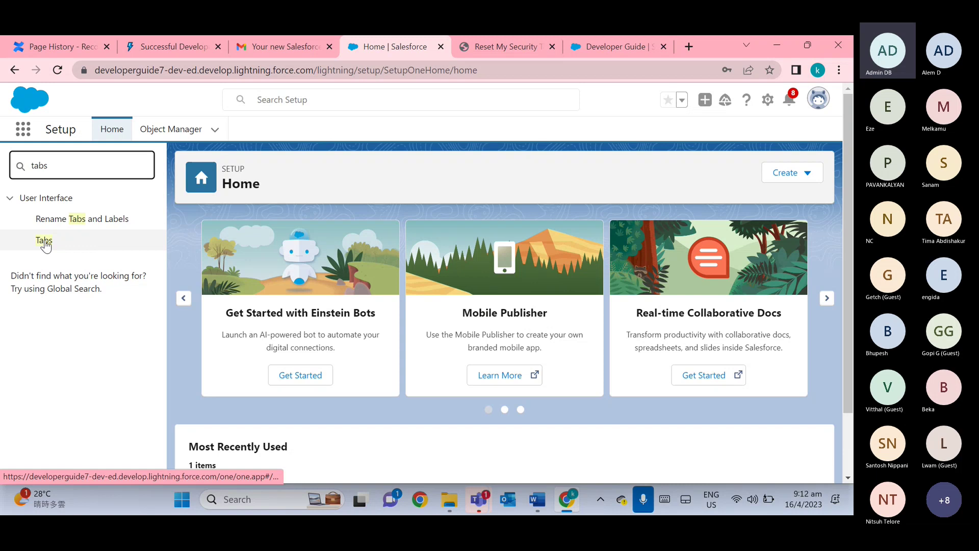
# Open the Tabs page and review its empty Custom Object, Web and Visualforce tab sections.
pyautogui.click(51, 243)
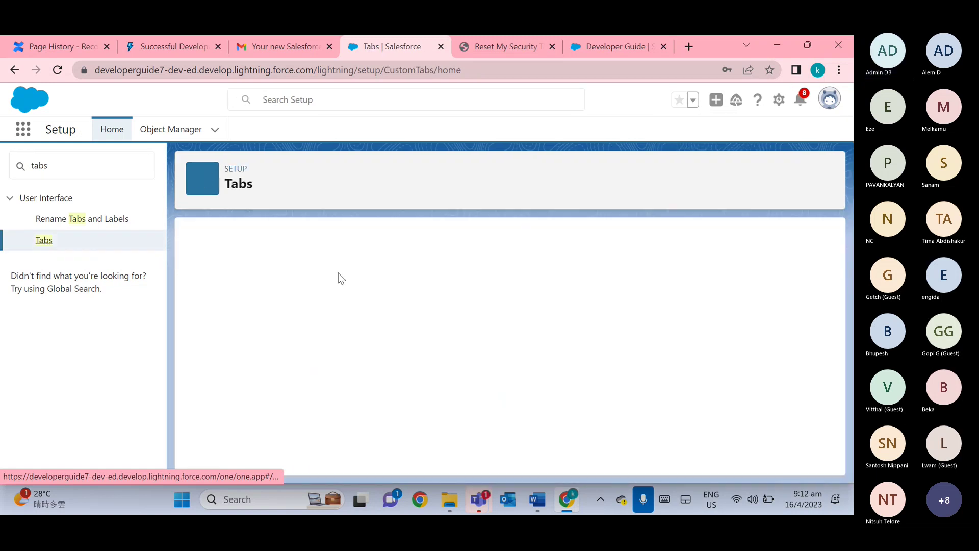
pyautogui.scroll(-2, 340, 274)
pyautogui.scroll(2, 339, 276)
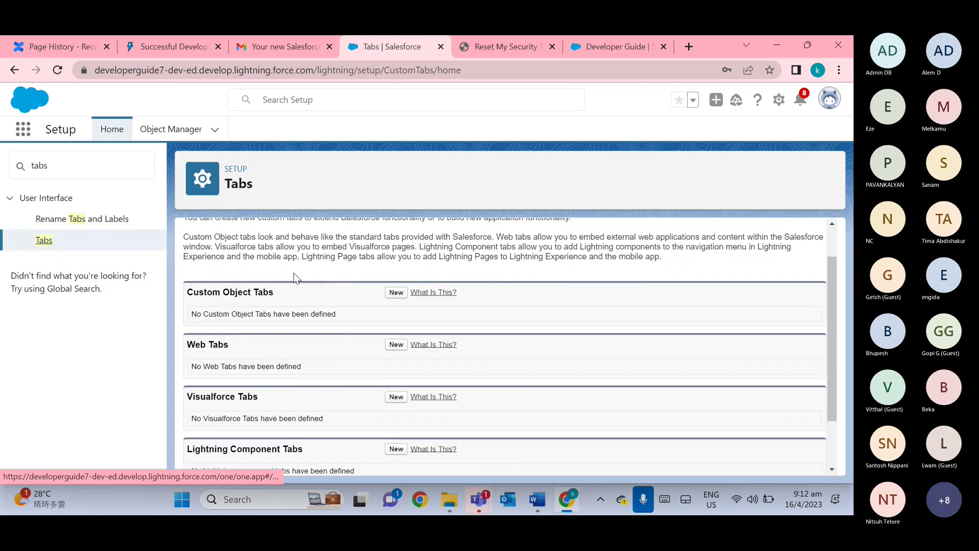
pyautogui.scroll(1, 571, 289)
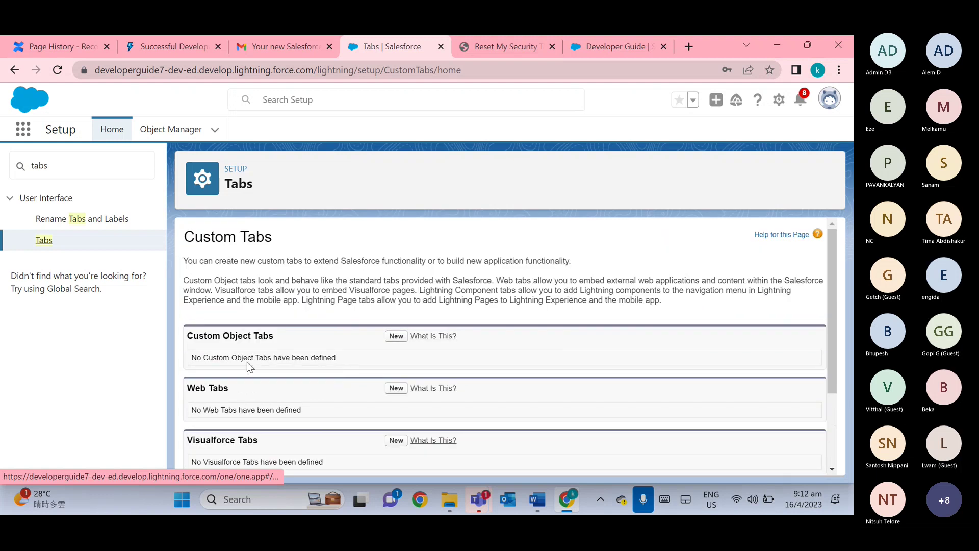
pyautogui.scroll(-2, 271, 363)
pyautogui.scroll(1, 341, 239)
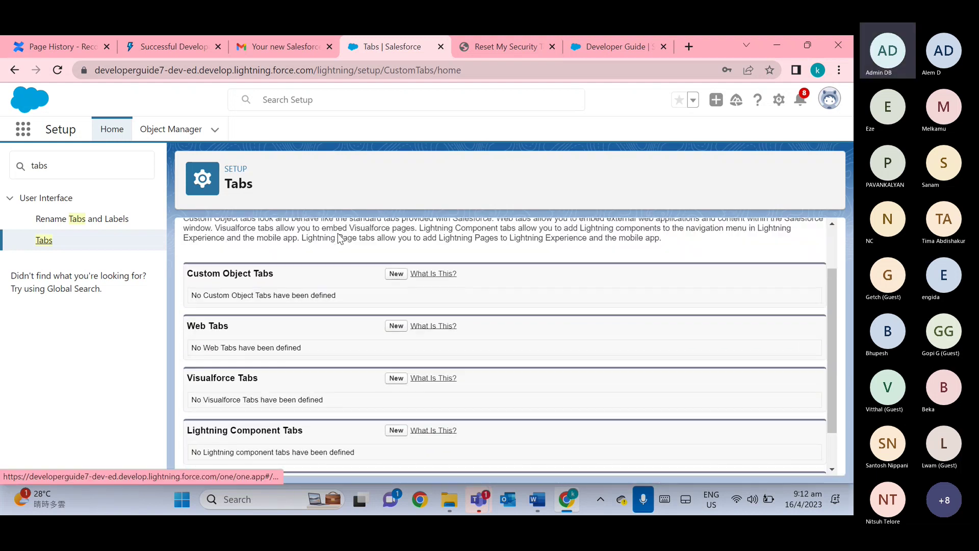
pyautogui.scroll(1, 340, 239)
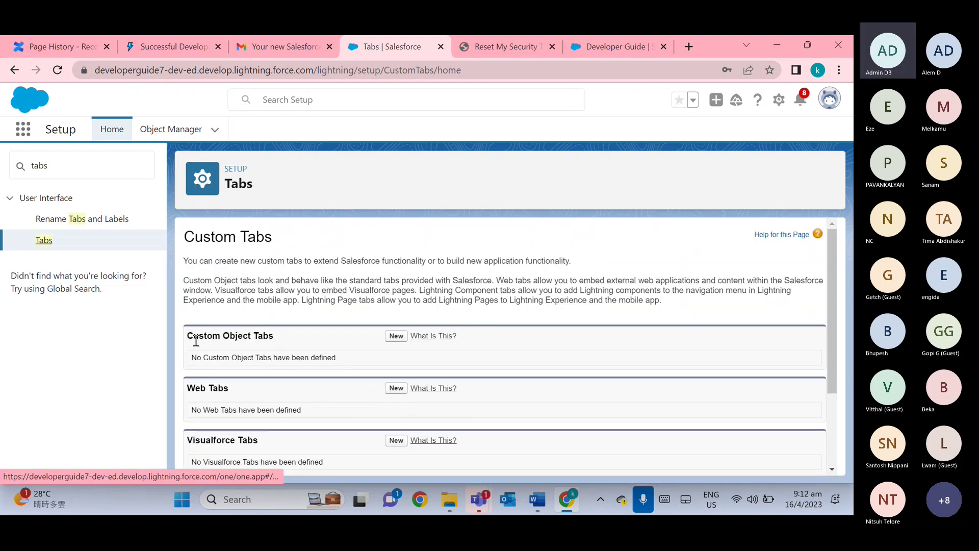
# Start a new custom object tab for the Student object with the Bottle tab style.
pyautogui.click(392, 337)
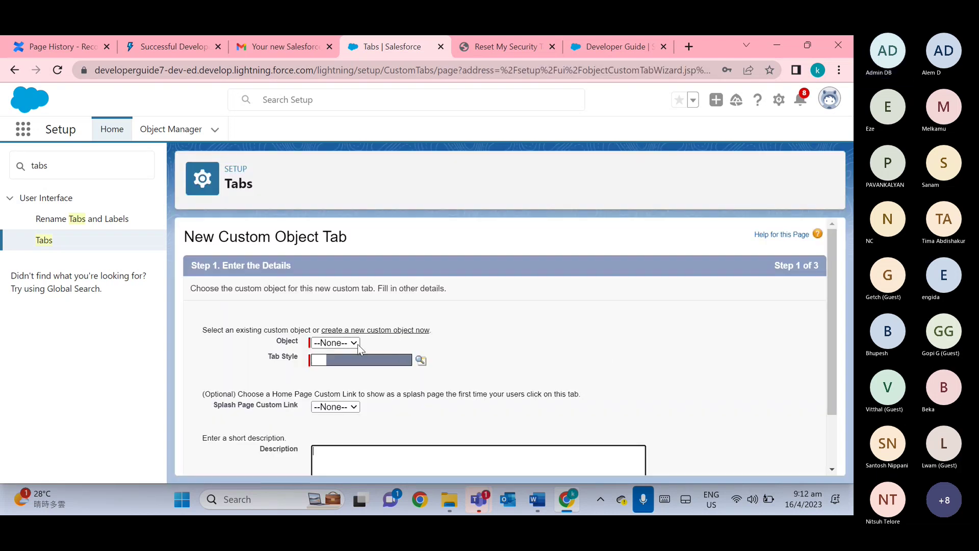
pyautogui.scroll(-1, 356, 345)
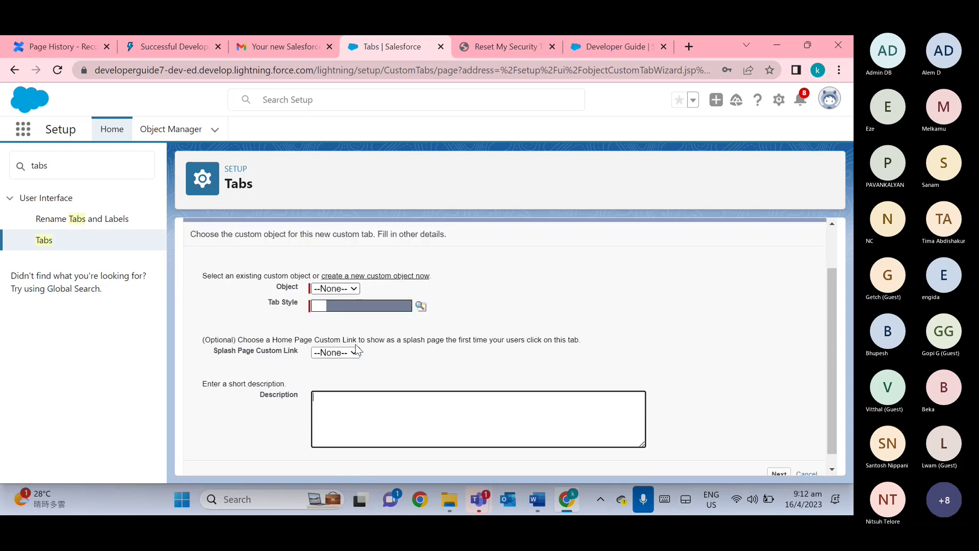
pyautogui.scroll(1, 356, 344)
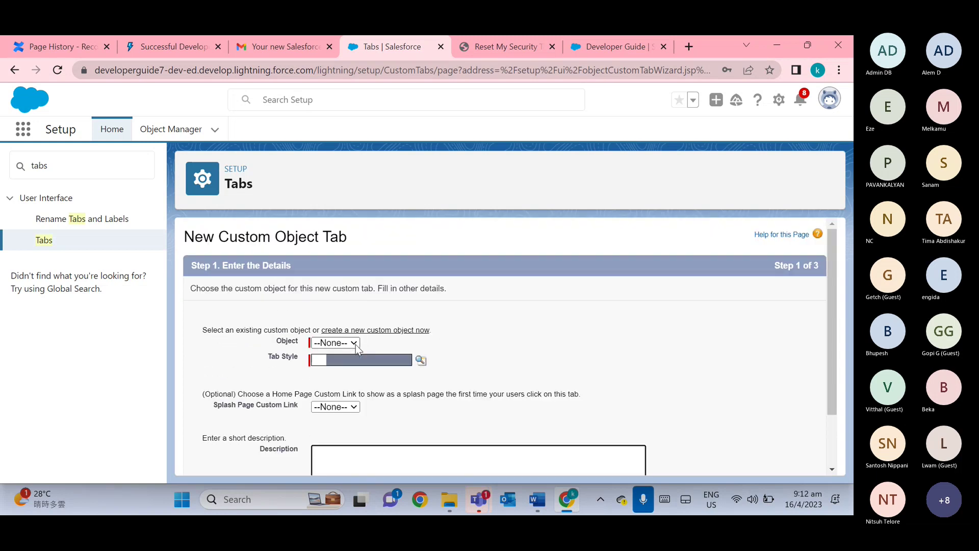
pyautogui.click(356, 345)
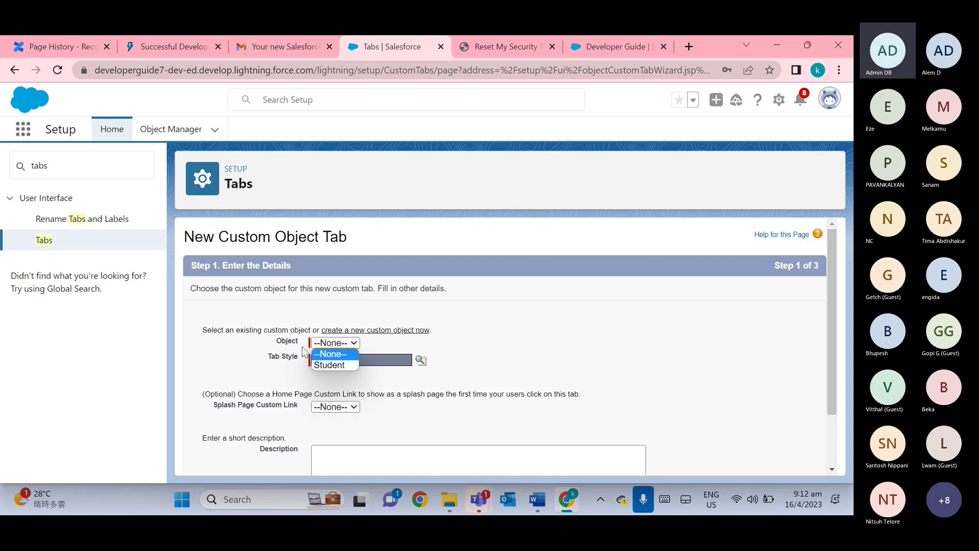
pyautogui.click(337, 364)
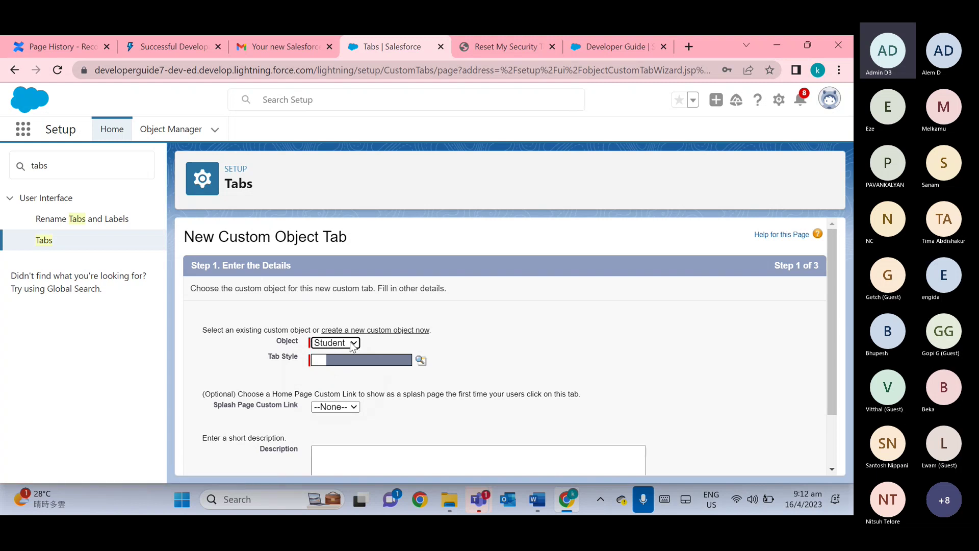
pyautogui.click(420, 361)
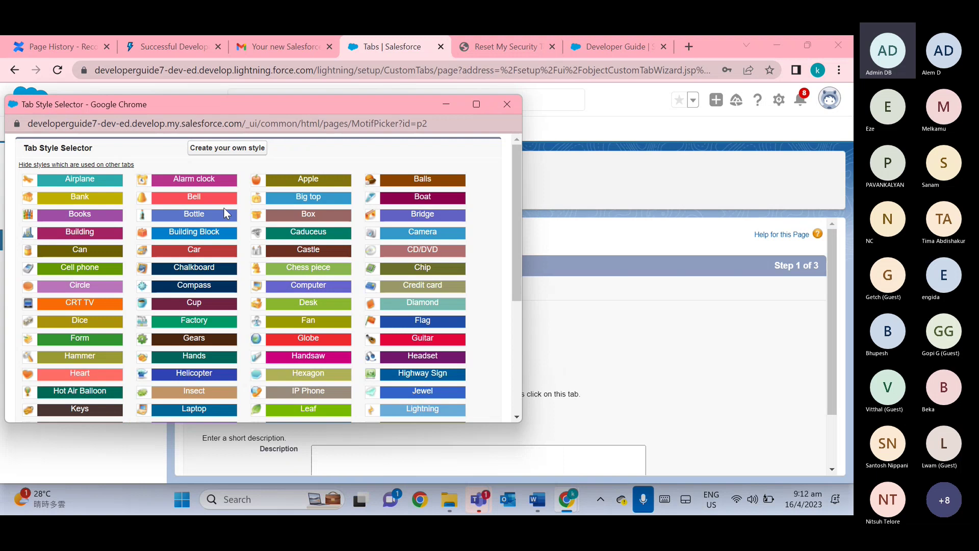
pyautogui.click(226, 213)
# Continue past the profile visibility and custom apps pages and save the Student tab.
pyautogui.scroll(-2, 470, 398)
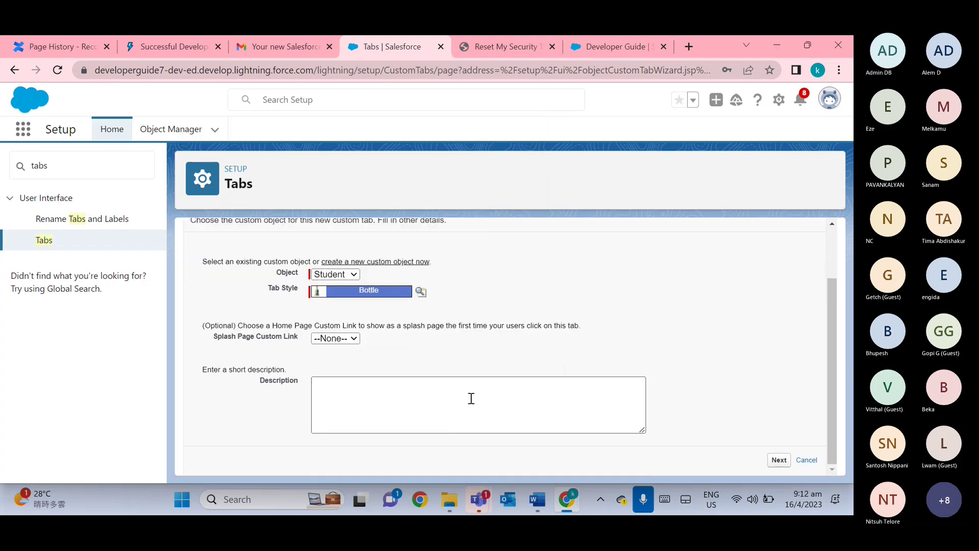
pyautogui.click(779, 460)
pyautogui.scroll(-5, 771, 342)
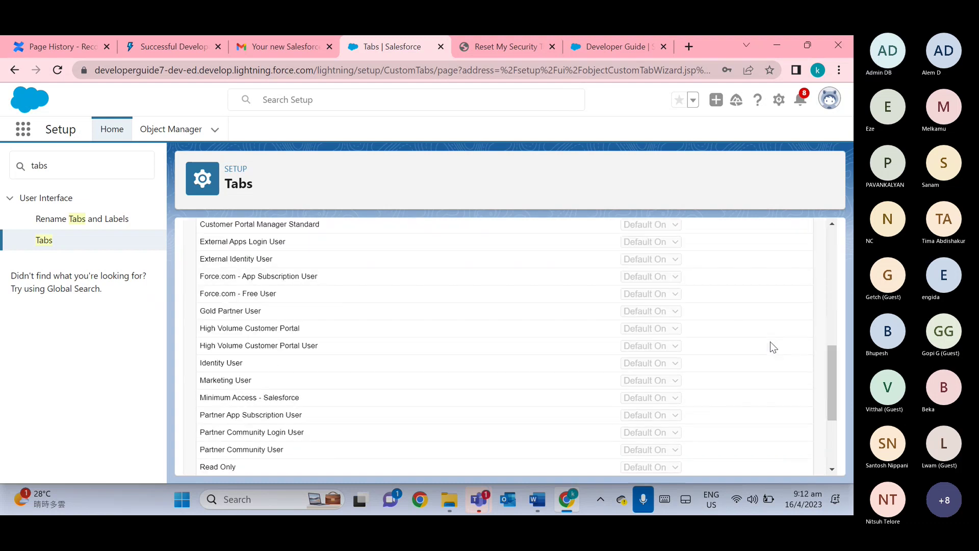
pyautogui.scroll(-3, 771, 346)
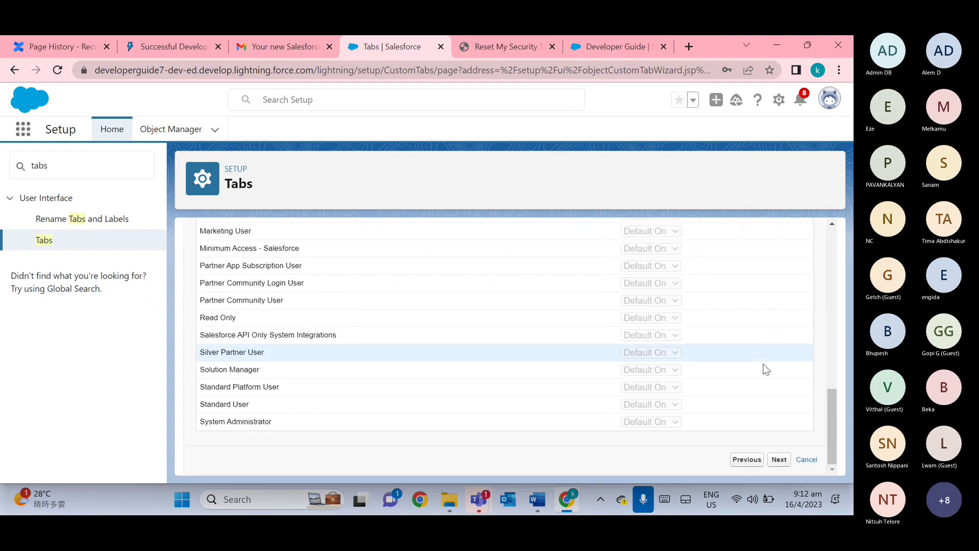
pyautogui.click(779, 460)
pyautogui.scroll(-10, 700, 377)
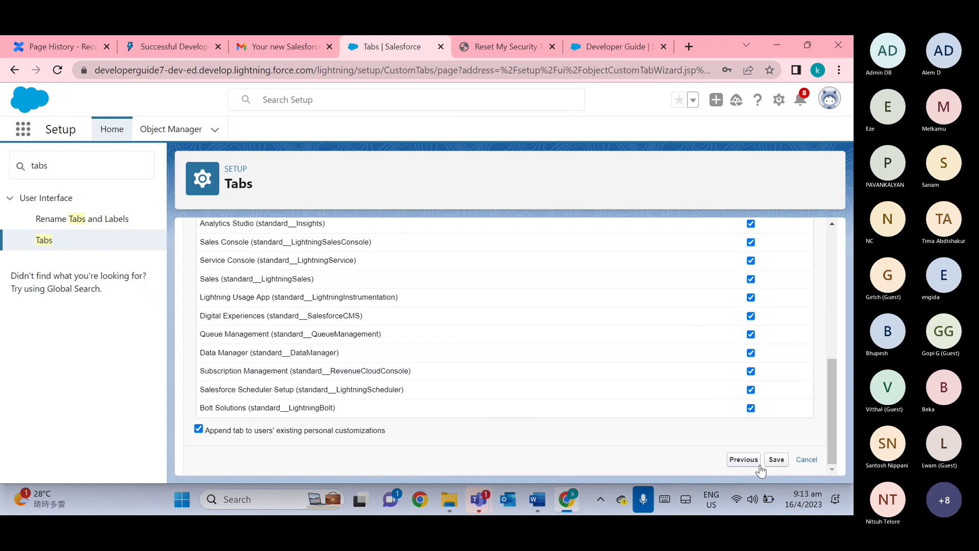
pyautogui.click(776, 460)
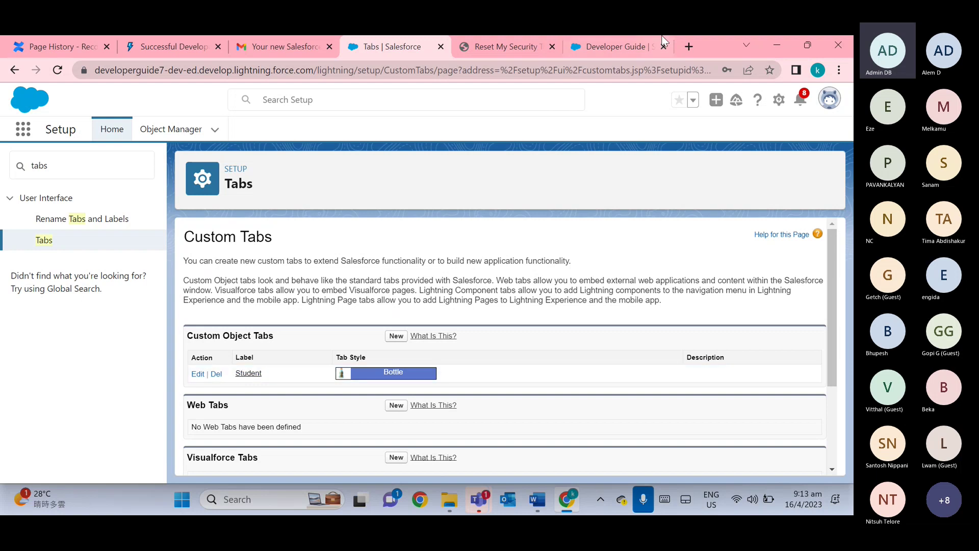
# Reload the Sales app in the Developer Guide tab and find Student under More.
pyautogui.click(612, 47)
pyautogui.click(57, 71)
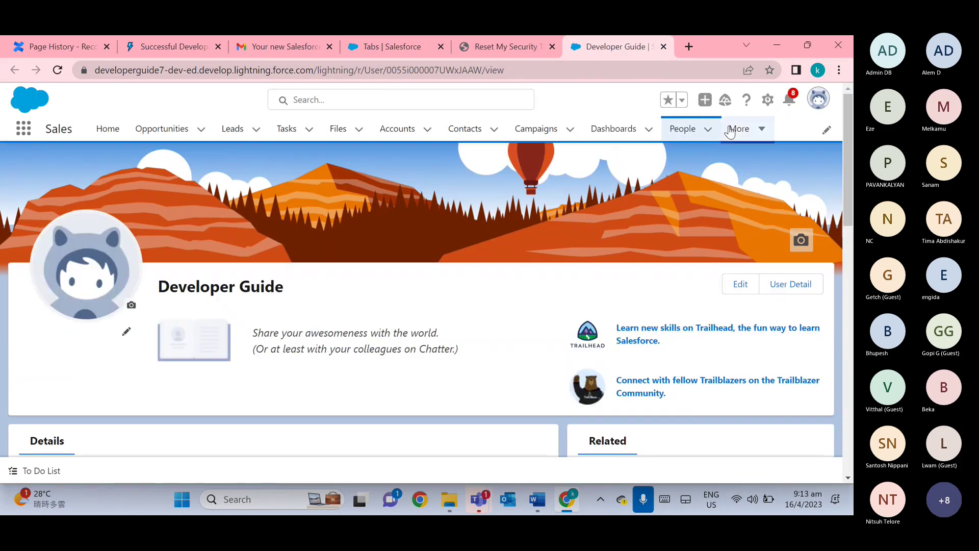
pyautogui.click(708, 129)
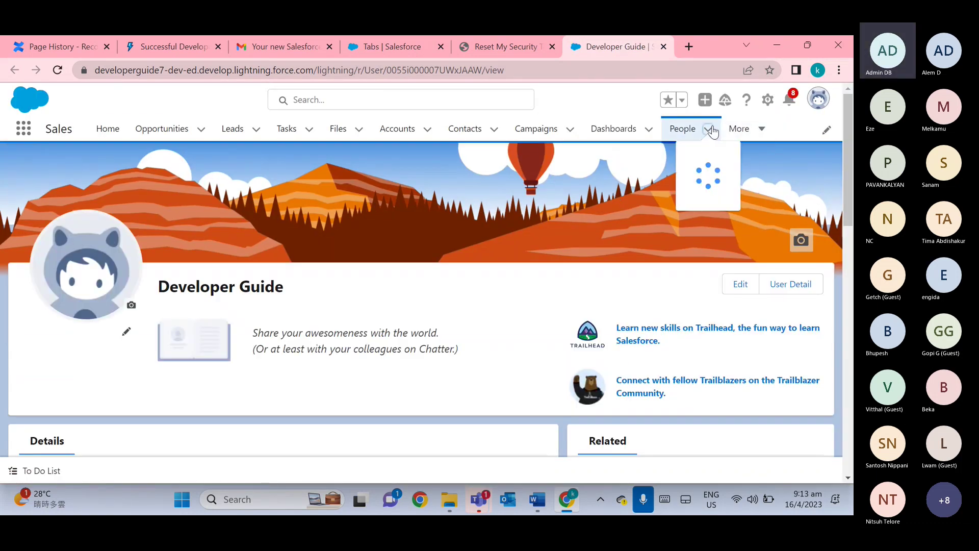
pyautogui.click(750, 131)
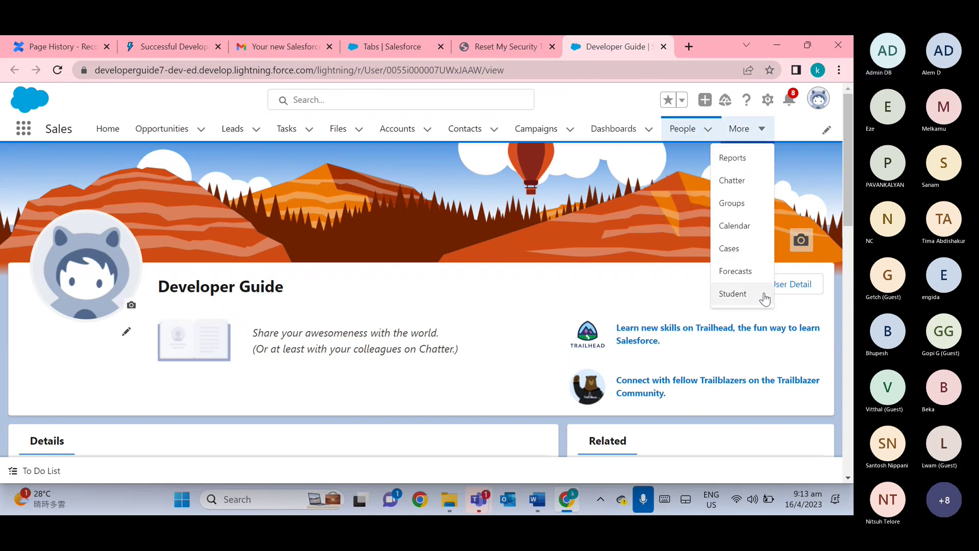
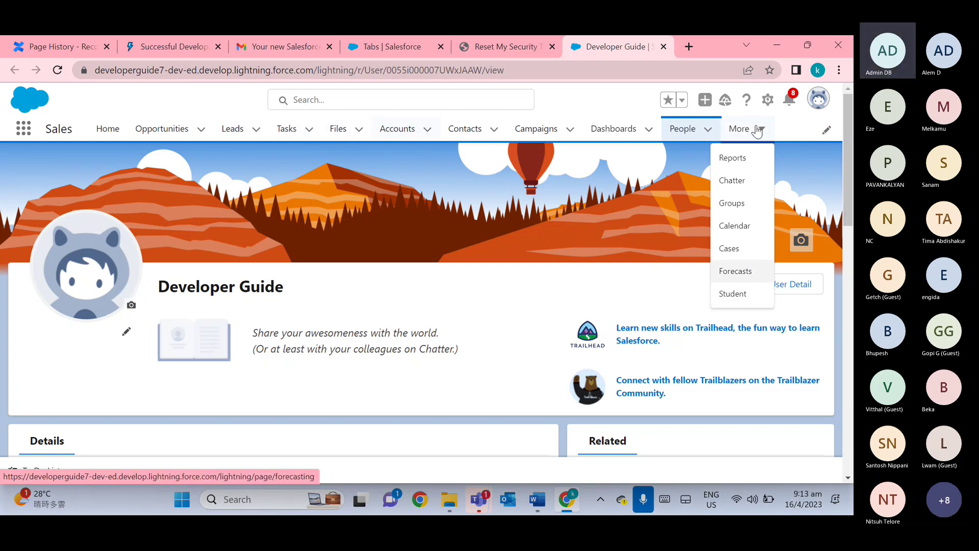
# Reorder the Sales app navigation so Student follows Home, ahead of Opportunities, and save.
pyautogui.click(826, 131)
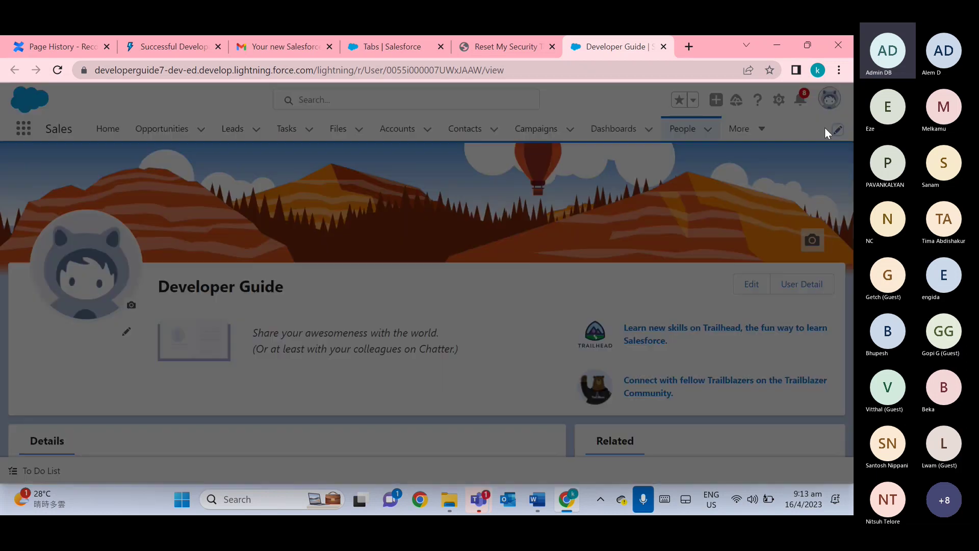
pyautogui.scroll(-5, 403, 280)
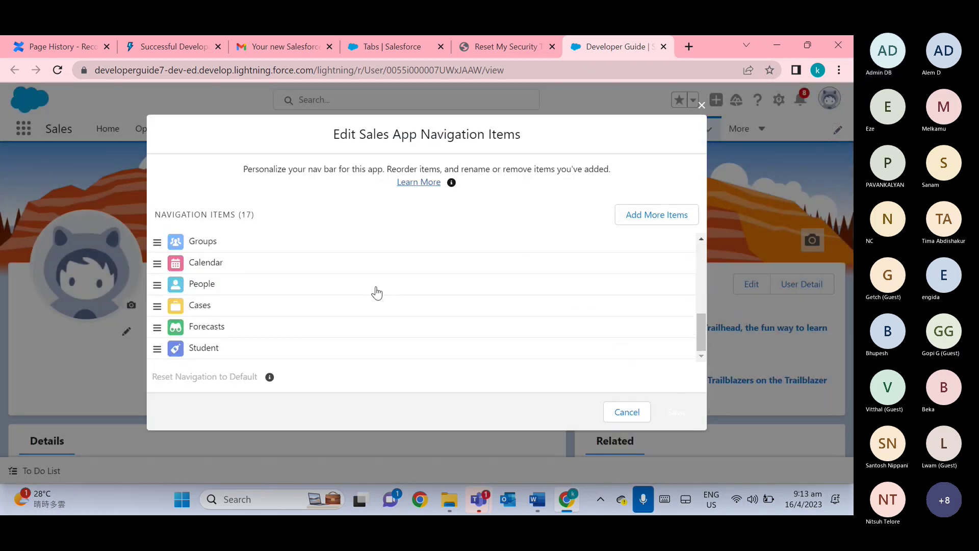
pyautogui.scroll(5, 364, 302)
pyautogui.scroll(-5, 363, 303)
pyautogui.scroll(5, 363, 302)
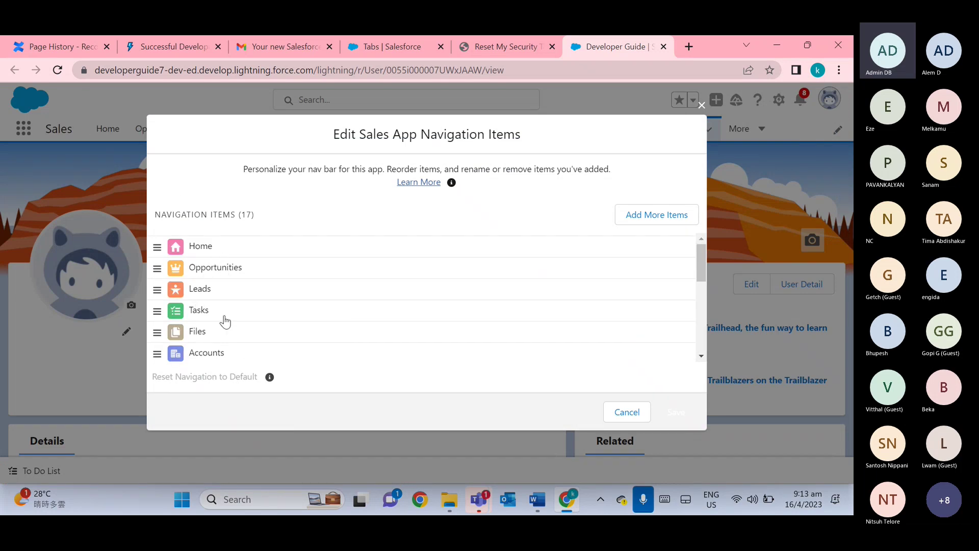
pyautogui.scroll(-5, 223, 321)
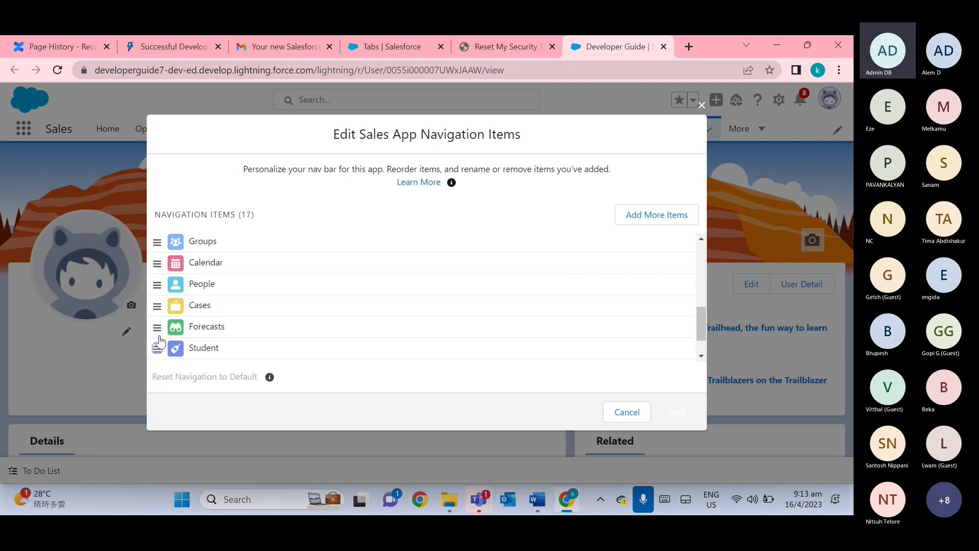
pyautogui.moveTo(157, 348); pyautogui.dragTo(184, 271)
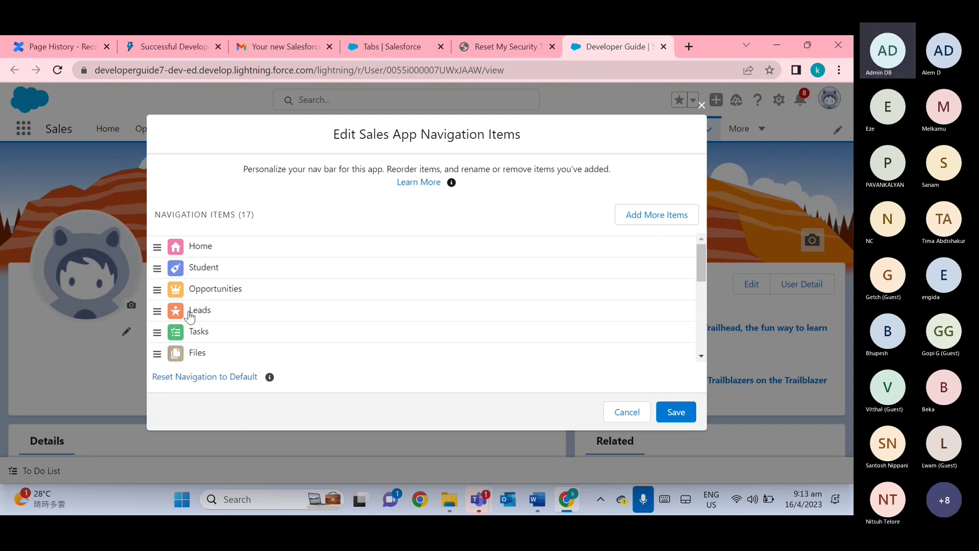
pyautogui.scroll(-5, 229, 343)
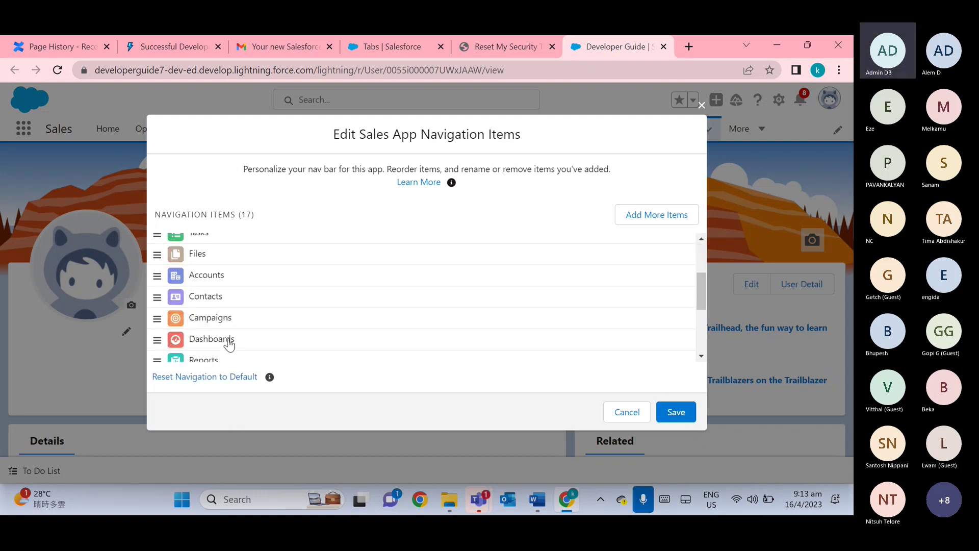
pyautogui.scroll(5, 188, 268)
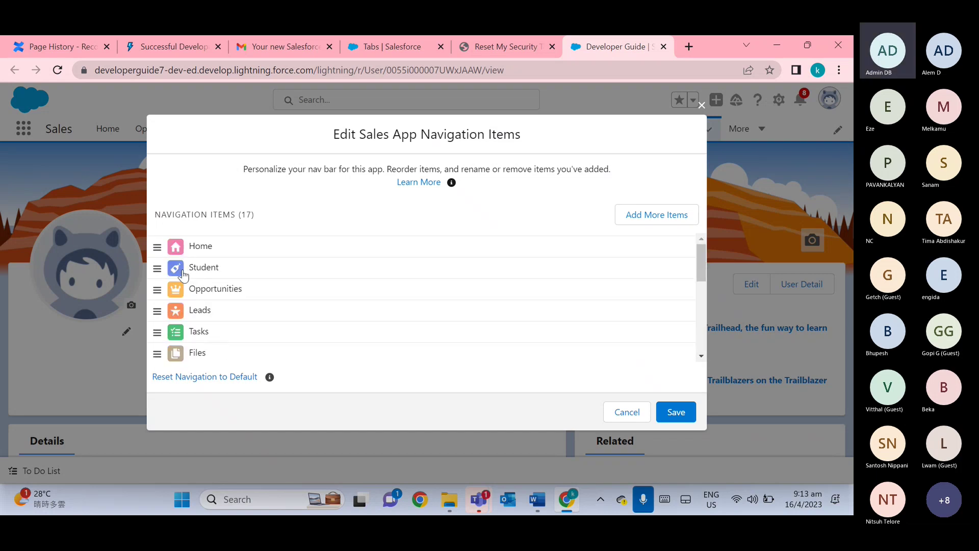
pyautogui.click(676, 412)
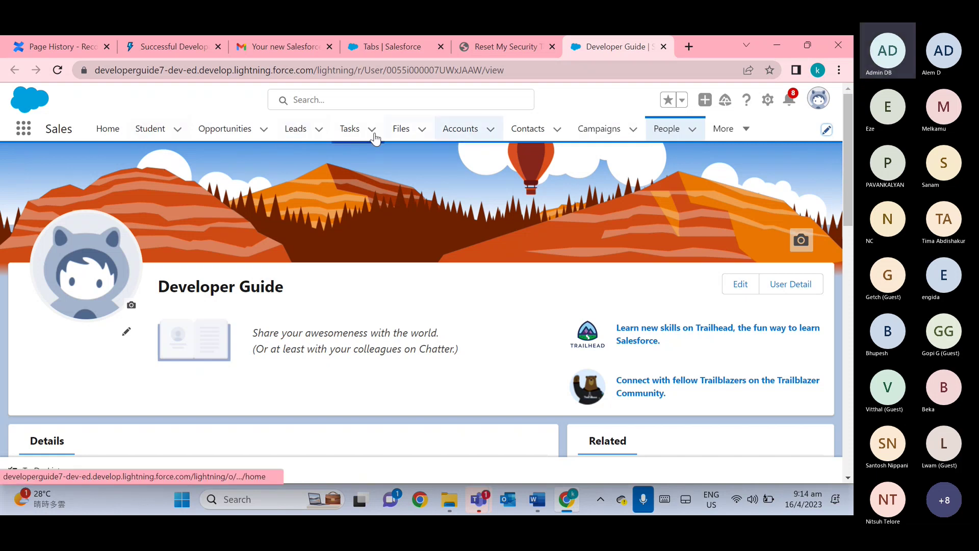
# Start a new record from the Student tab's list.
pyautogui.click(148, 132)
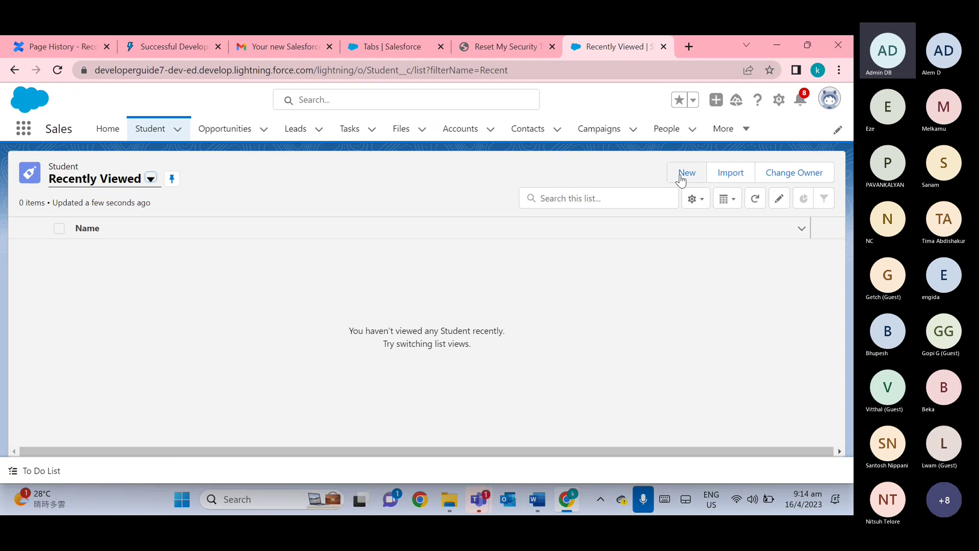
pyautogui.click(685, 176)
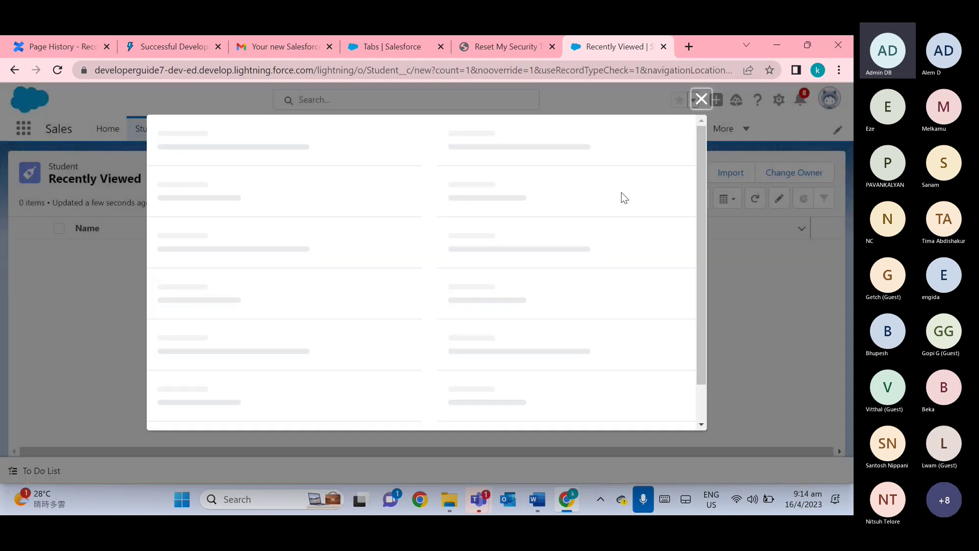
pyautogui.scroll(-1, 255, 293)
pyautogui.scroll(1, 256, 281)
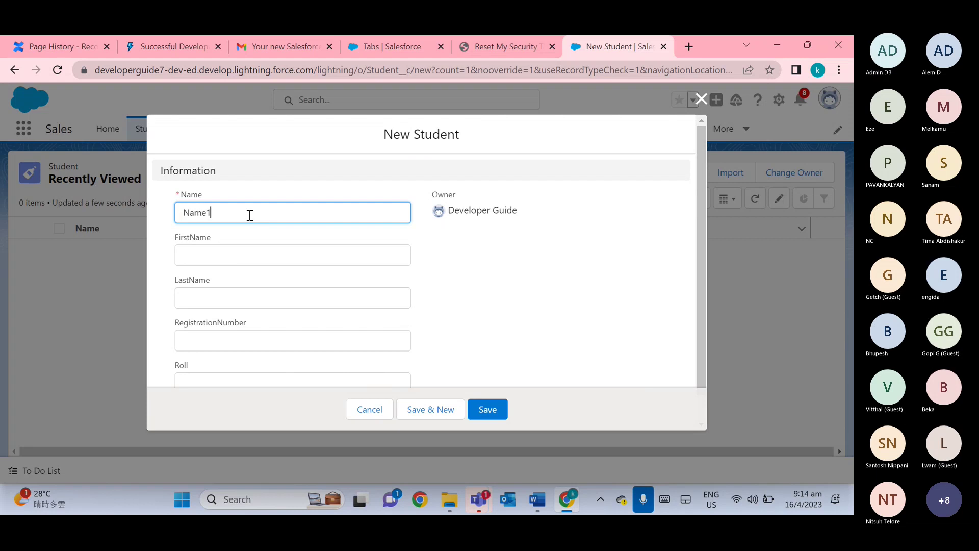
# Fill in first and last name, Registration1001 and roll 1 on the New Student form.
pyautogui.click(238, 254)
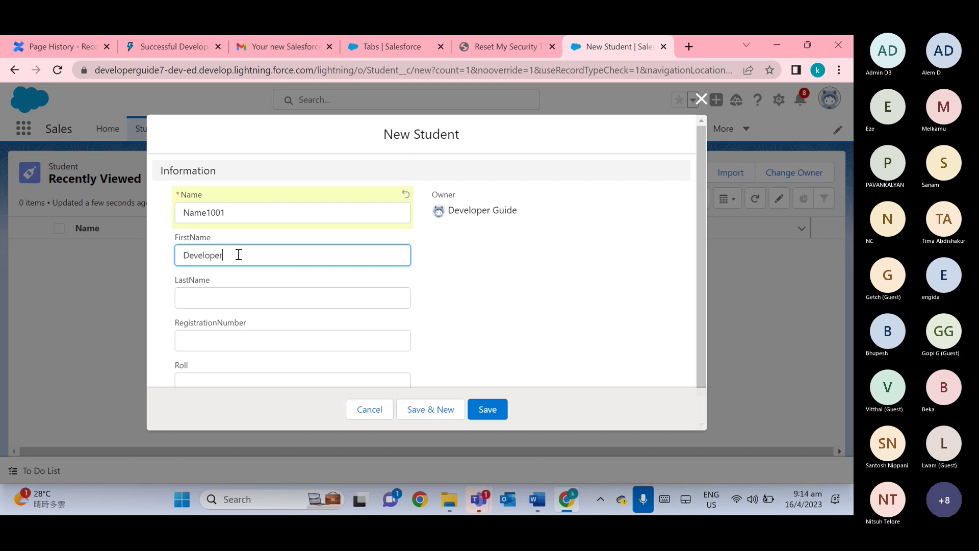
pyautogui.click(234, 289)
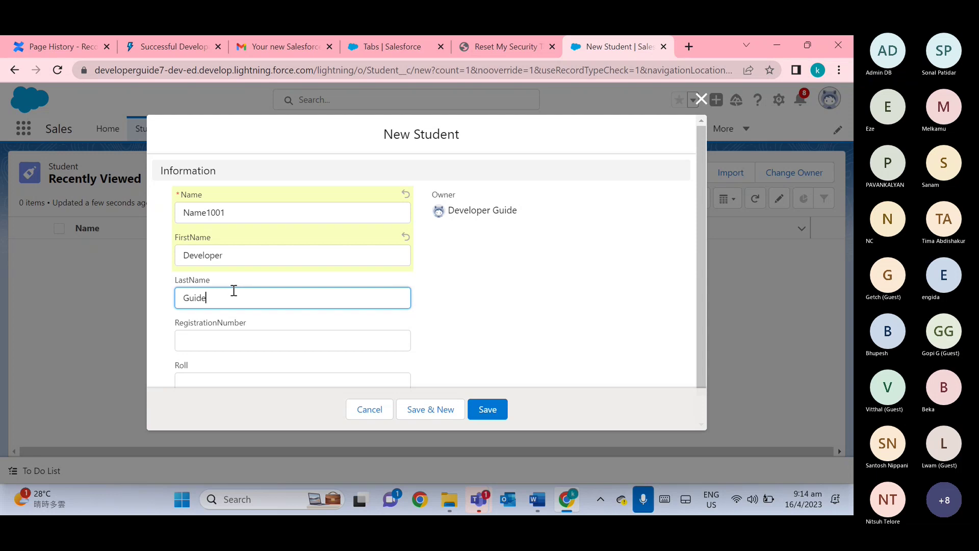
pyautogui.click(245, 339)
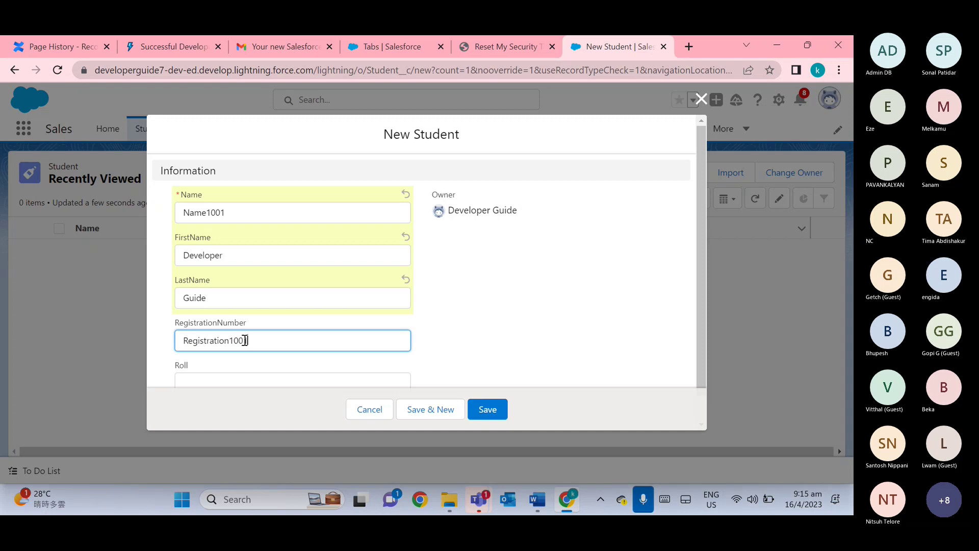
pyautogui.scroll(-1, 260, 335)
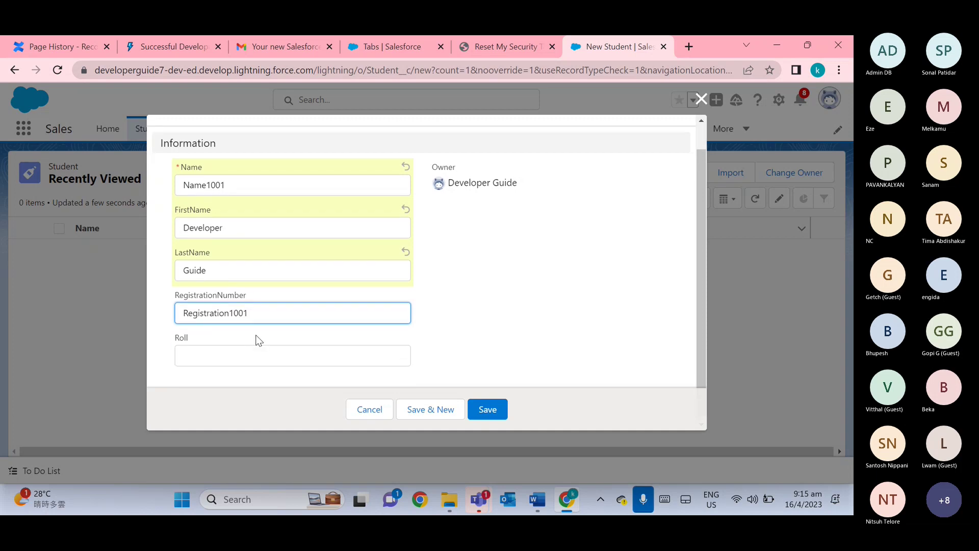
pyautogui.click(217, 357)
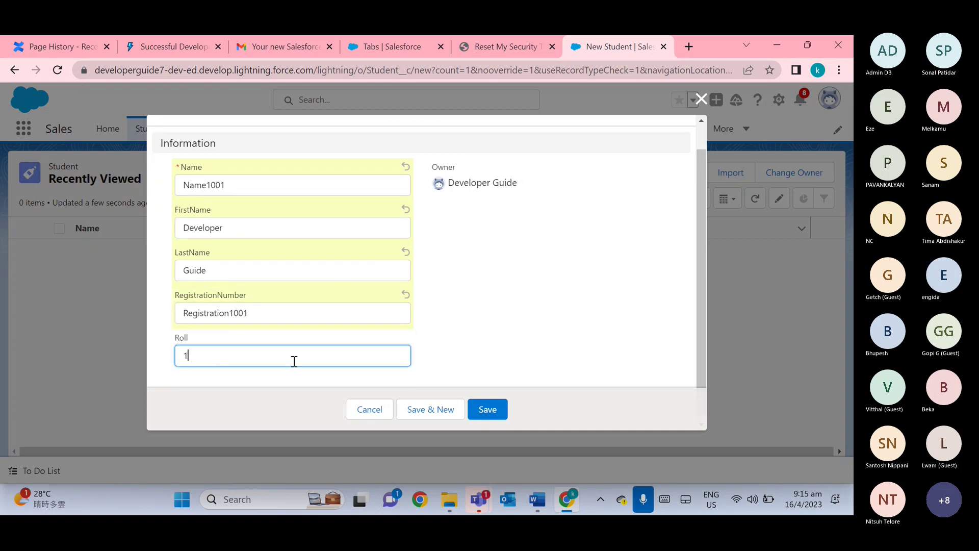
pyautogui.write('1')
pyautogui.moveTo(308, 317); pyautogui.dragTo(163, 316)
pyautogui.hotkey('ctrl', 'c')
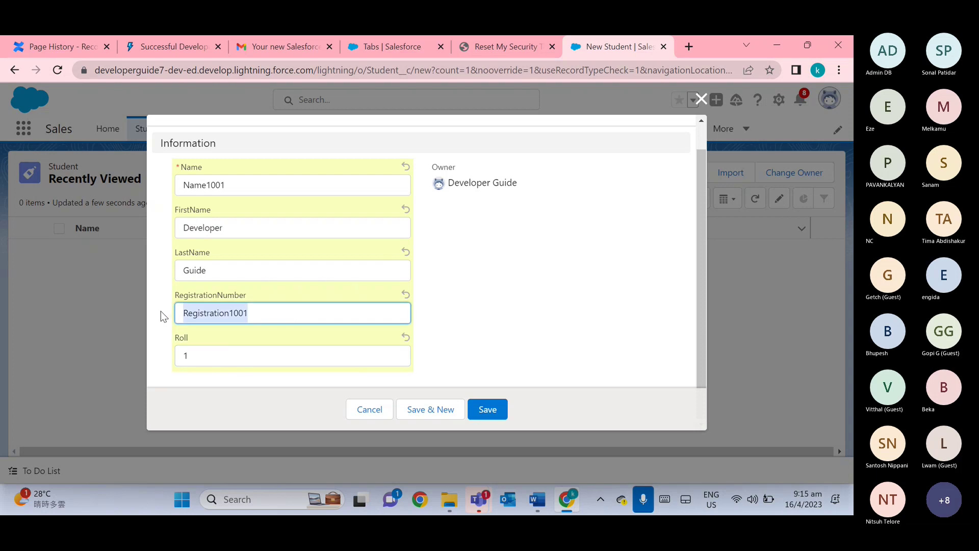
# Save the Name1001 student, admit a meeting guest, and return to the Student list.
pyautogui.click(497, 411)
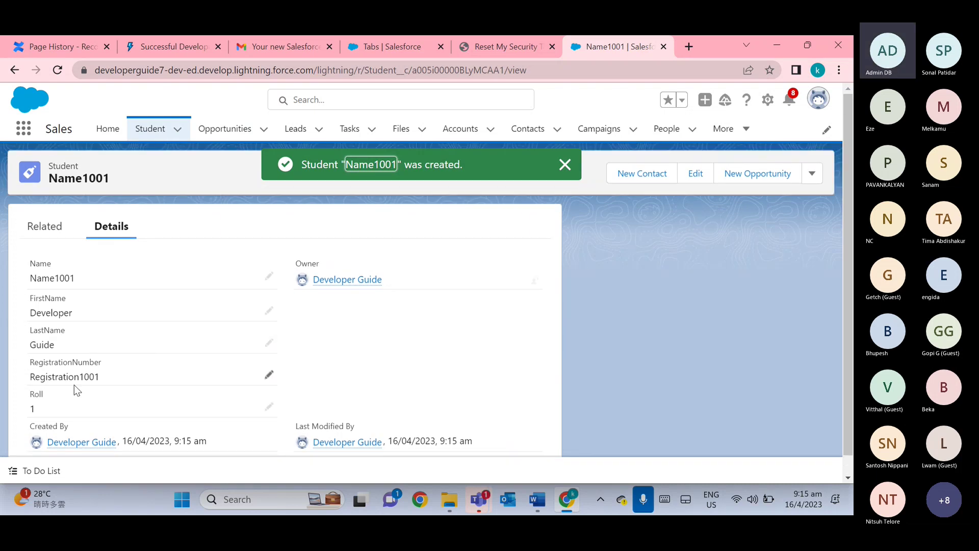
pyautogui.scroll(-1, 121, 304)
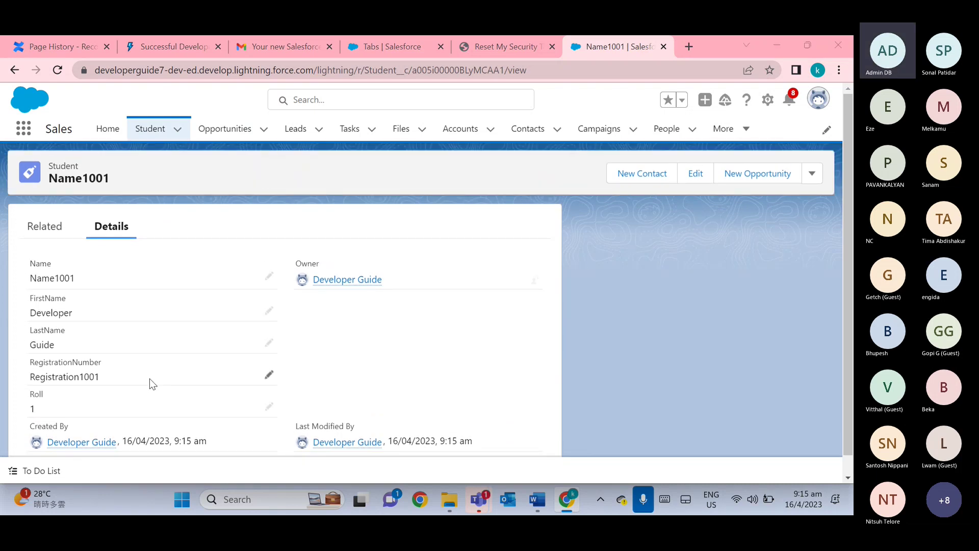
pyautogui.hotkey('alt', 'Tab')
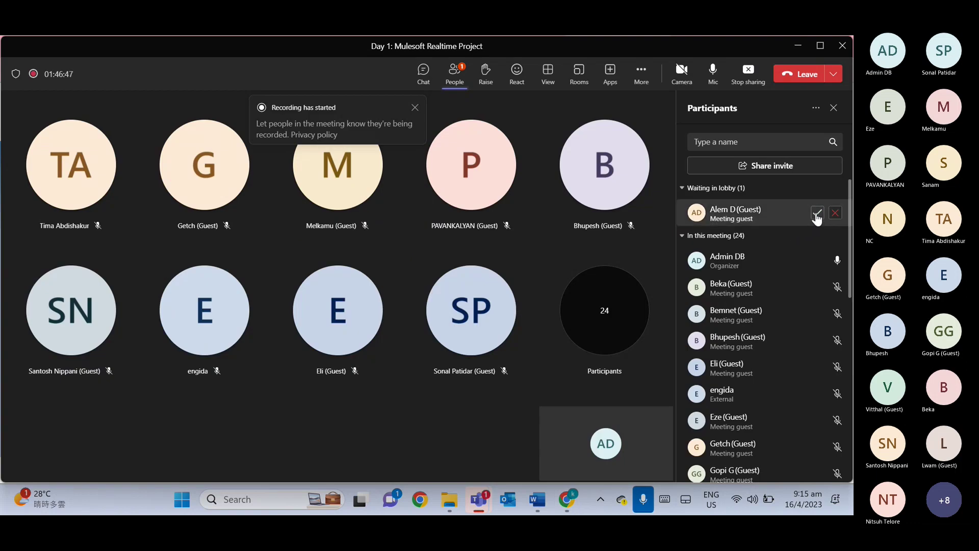
pyautogui.click(817, 212)
pyautogui.hotkey('alt', 'Tab')
pyautogui.scroll(-1, 295, 323)
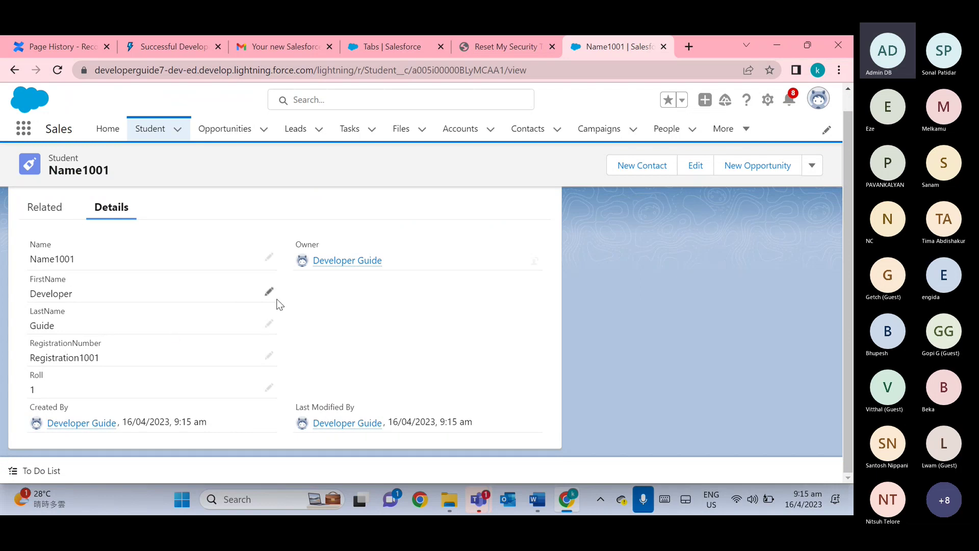
pyautogui.scroll(1, 280, 300)
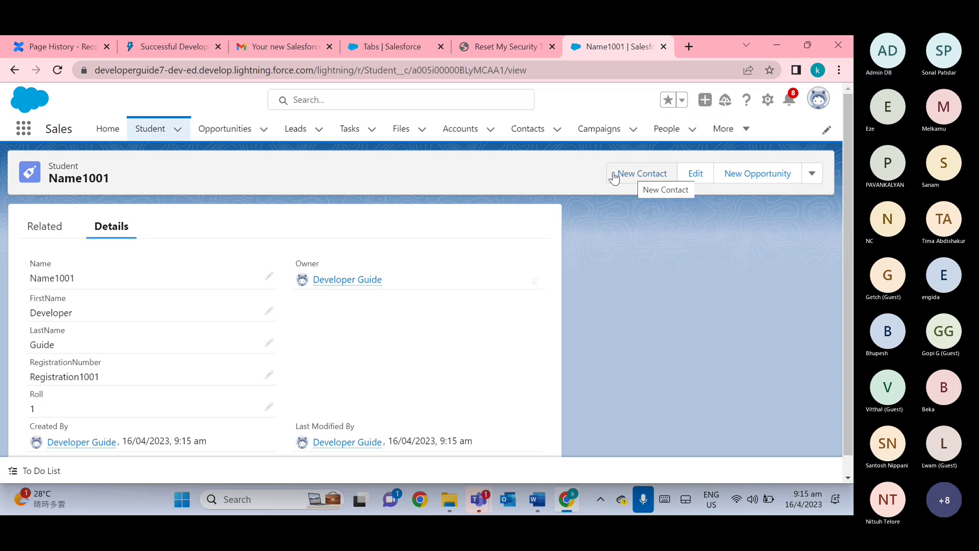
pyautogui.click(150, 131)
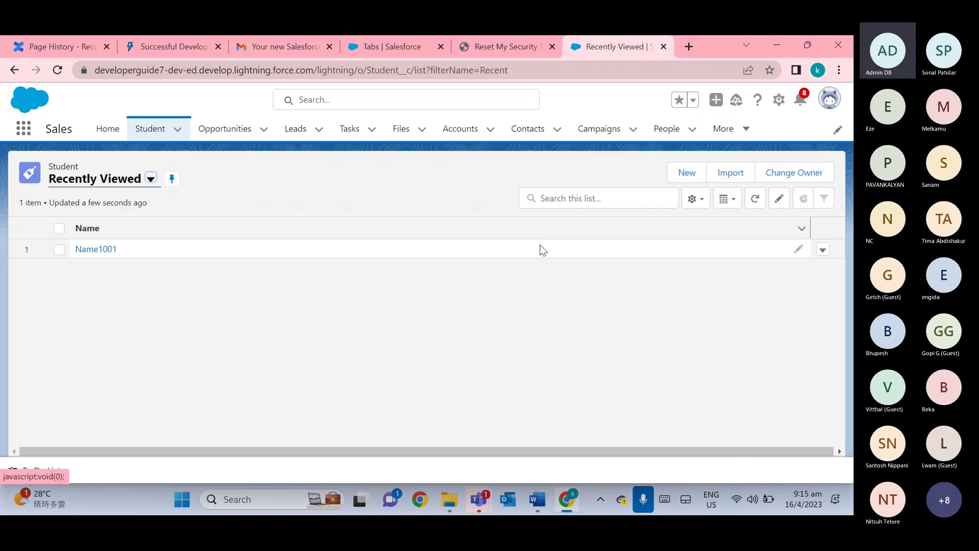
# Start another New Student named Name1002 with first name Test.
pyautogui.click(681, 182)
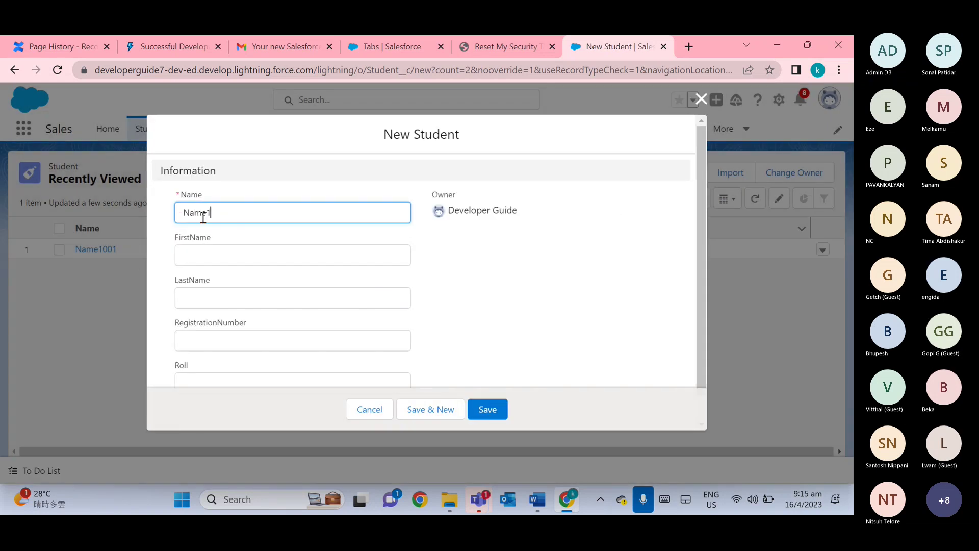
pyautogui.write('Name1001')
pyautogui.press('BackSpace')
pyautogui.write('2')
pyautogui.click(225, 246)
pyautogui.write('Te')
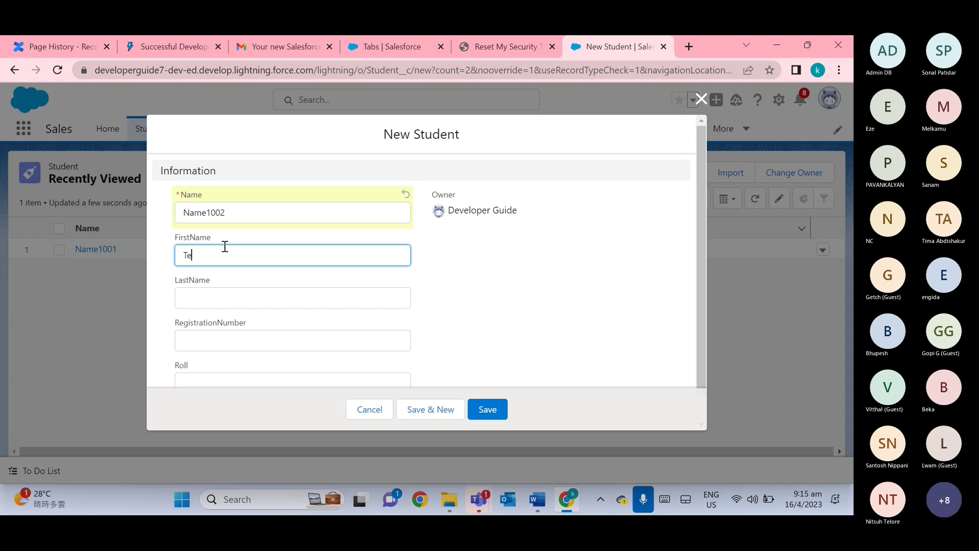
pyautogui.write('st')
# Enter last name Data, registration Registration1002 and roll 2, then save the record.
pyautogui.click(219, 290)
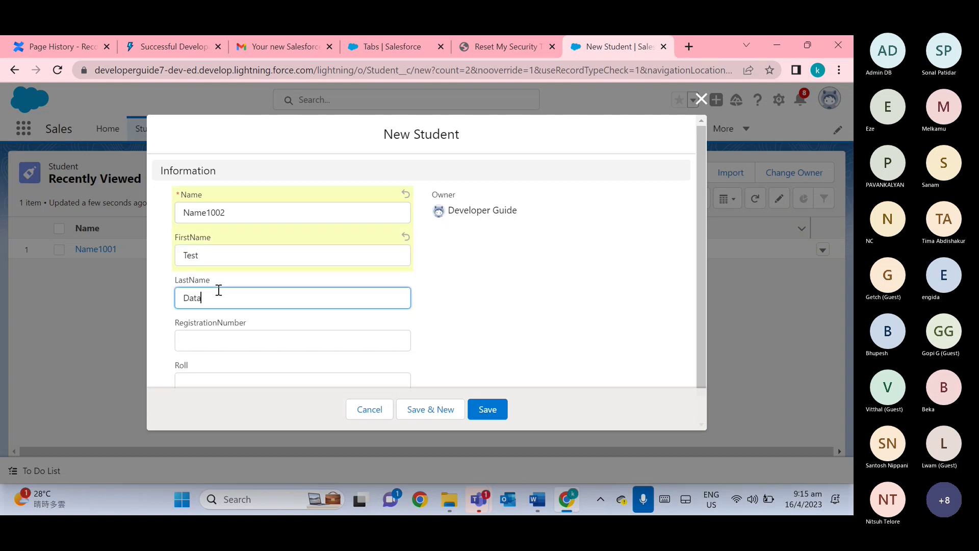
pyautogui.scroll(-1, 217, 306)
pyautogui.click(218, 321)
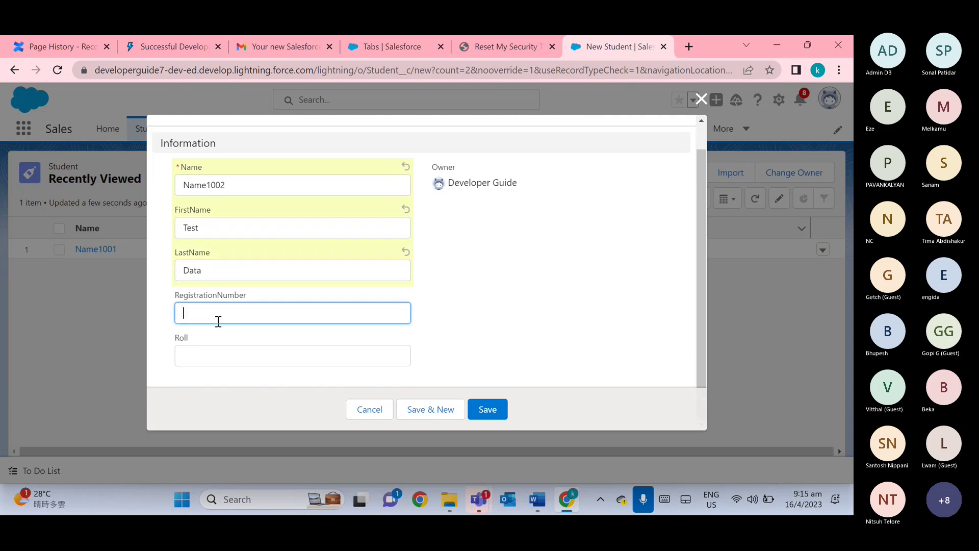
pyautogui.hotkey('ctrl', 'v')
pyautogui.click(216, 355)
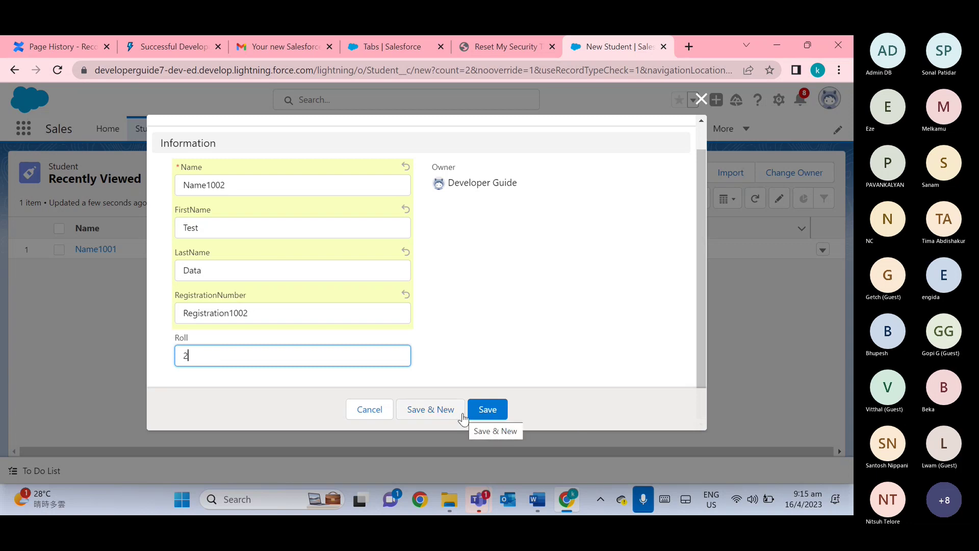
pyautogui.click(482, 410)
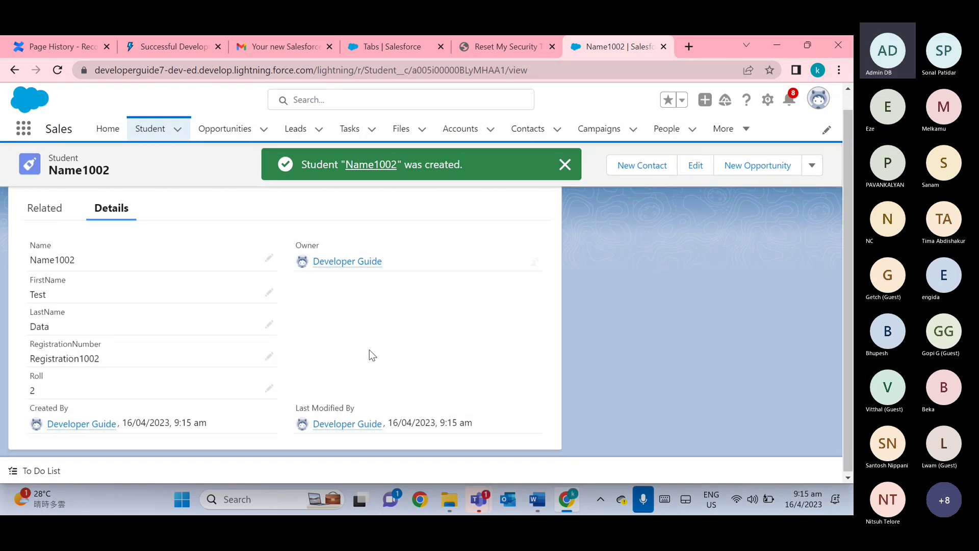
# Switch the Student list to the All view and bring up List View Controls.
pyautogui.click(163, 134)
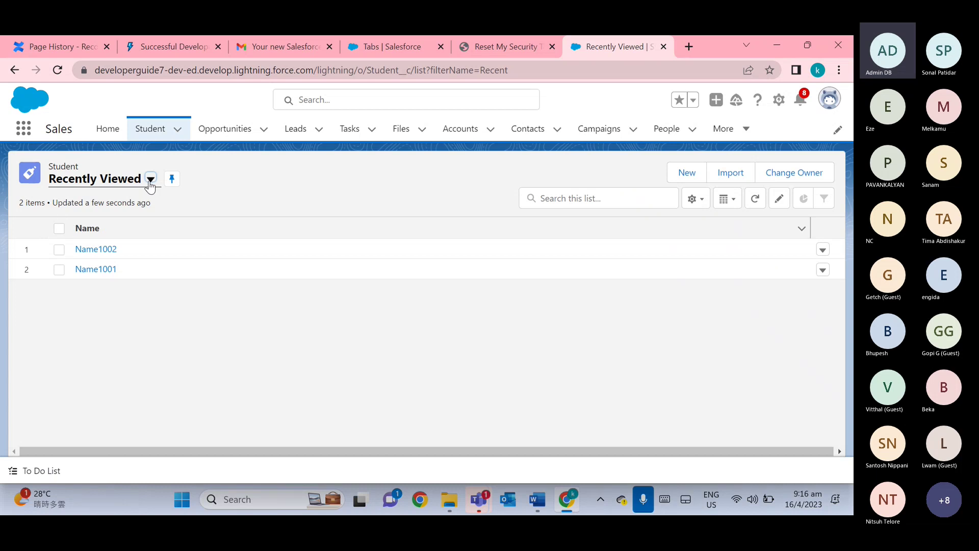
pyautogui.click(151, 180)
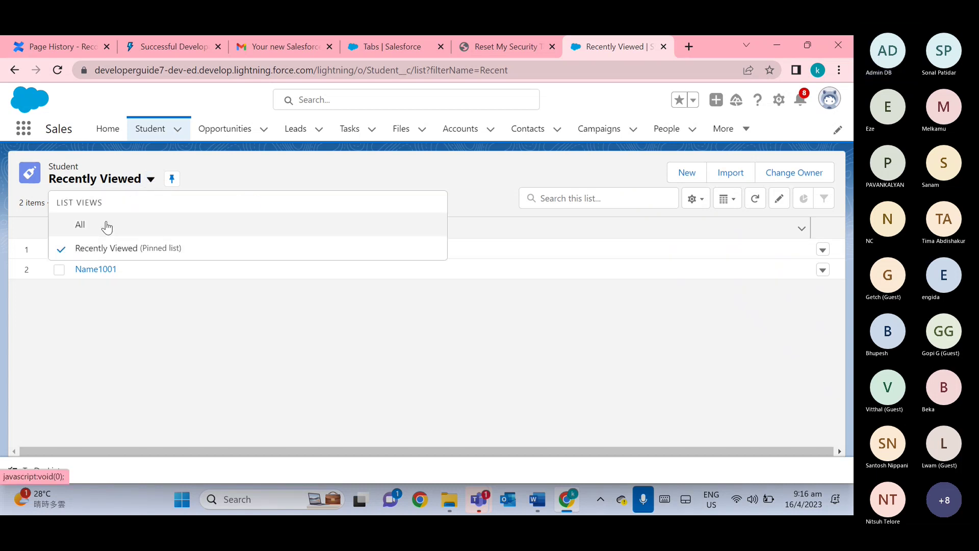
pyautogui.click(104, 224)
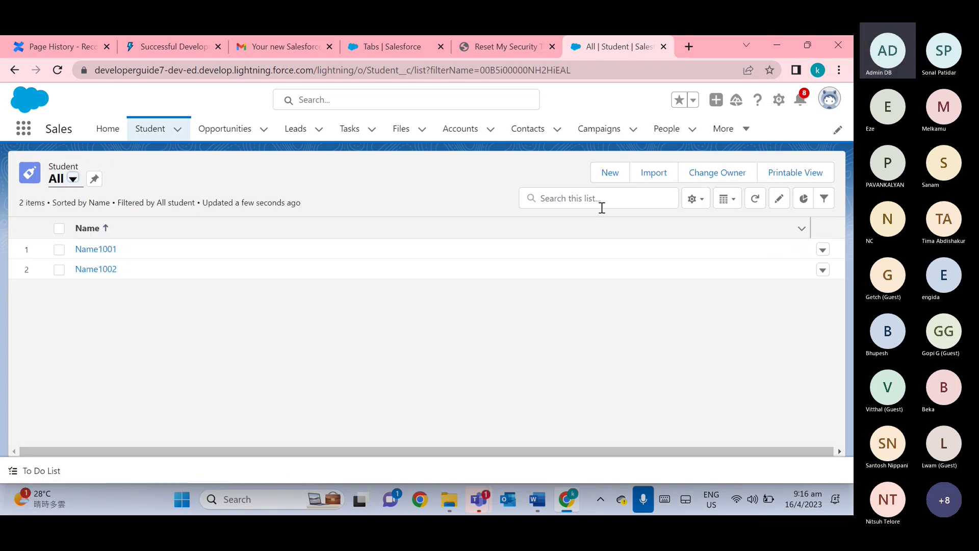
pyautogui.click(702, 202)
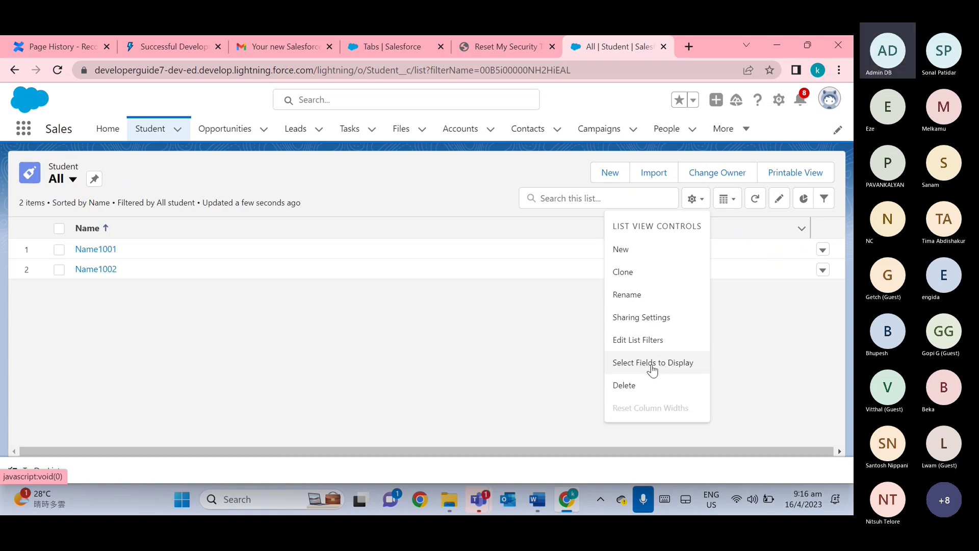
# Move FirstName, LastName, RegistrationNumber and Roll into the list's Visible Fields.
pyautogui.click(658, 364)
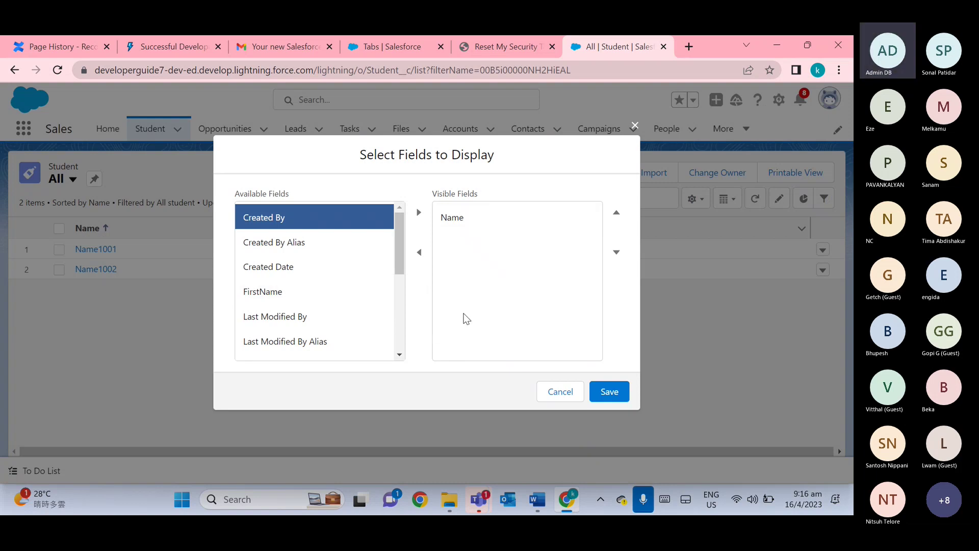
pyautogui.scroll(-3, 339, 319)
pyautogui.scroll(3, 325, 325)
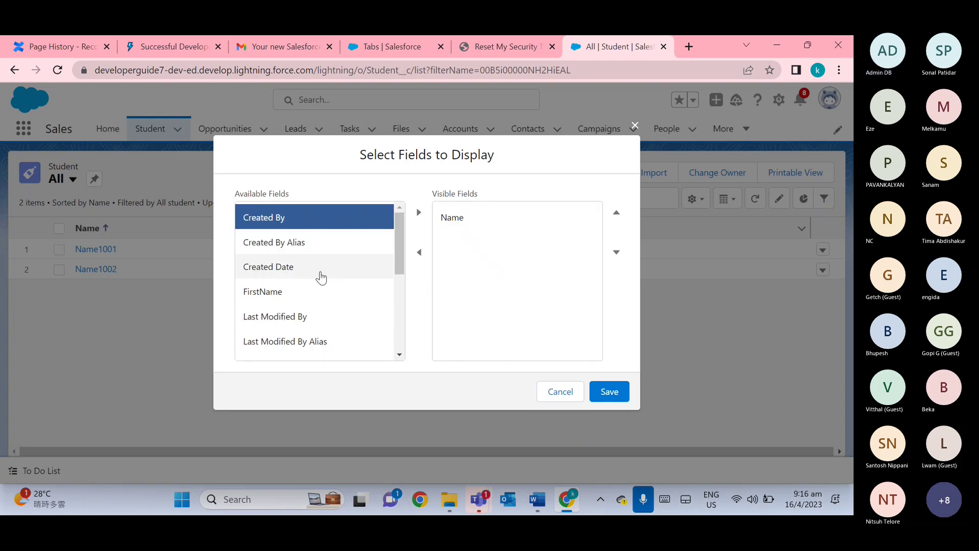
pyautogui.click(263, 295)
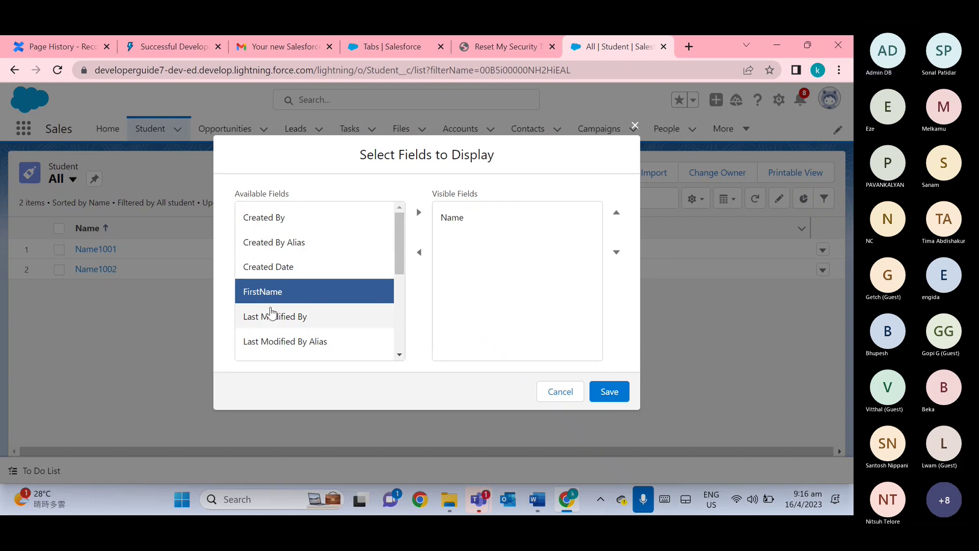
pyautogui.scroll(-2, 278, 301)
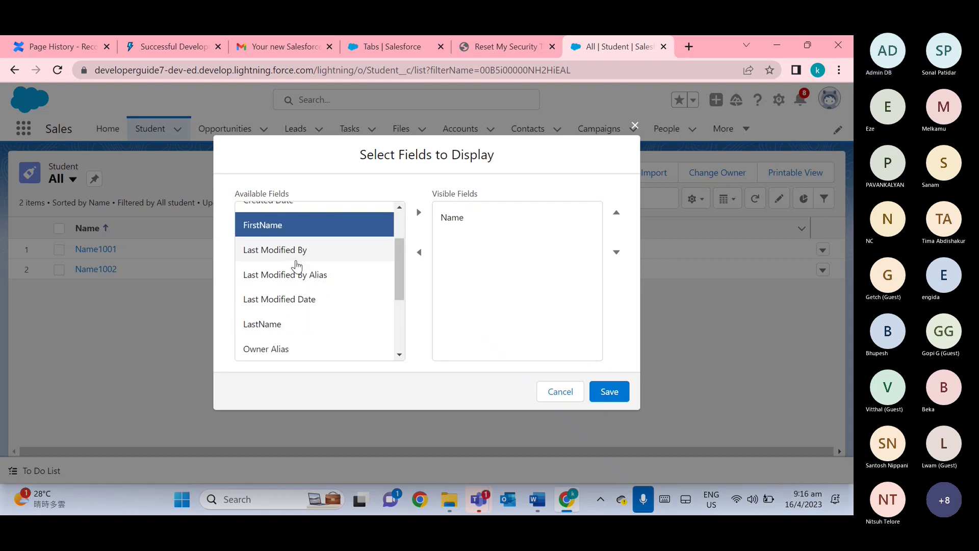
pyautogui.keyDown('ctrl'); pyautogui.click(277, 329); pyautogui.keyUp('ctrl')
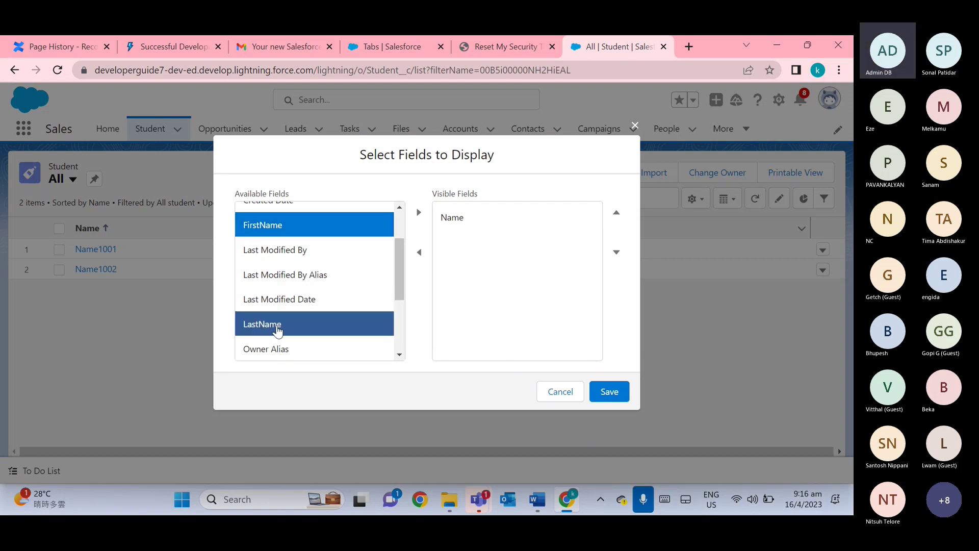
pyautogui.scroll(-4, 277, 330)
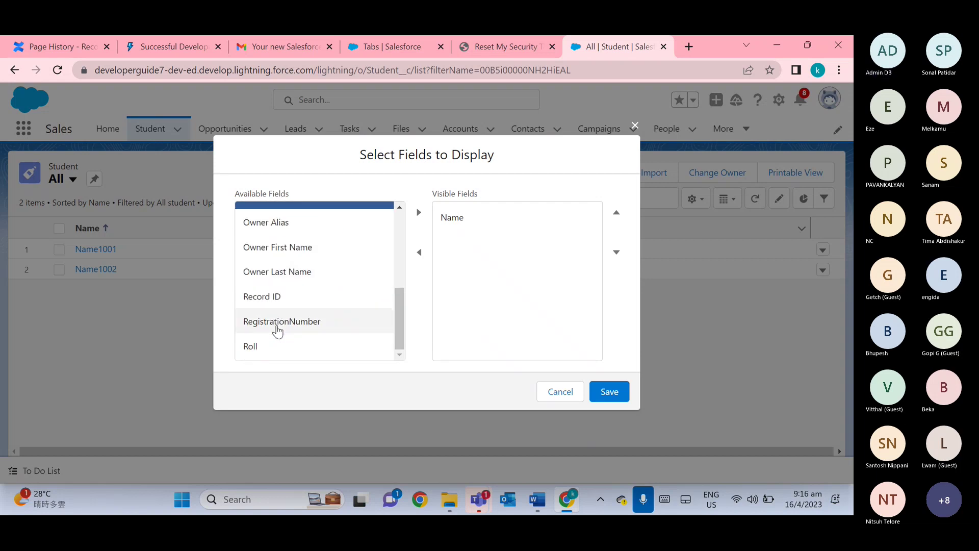
pyautogui.keyDown('ctrl'); pyautogui.click(278, 326); pyautogui.keyUp('ctrl')
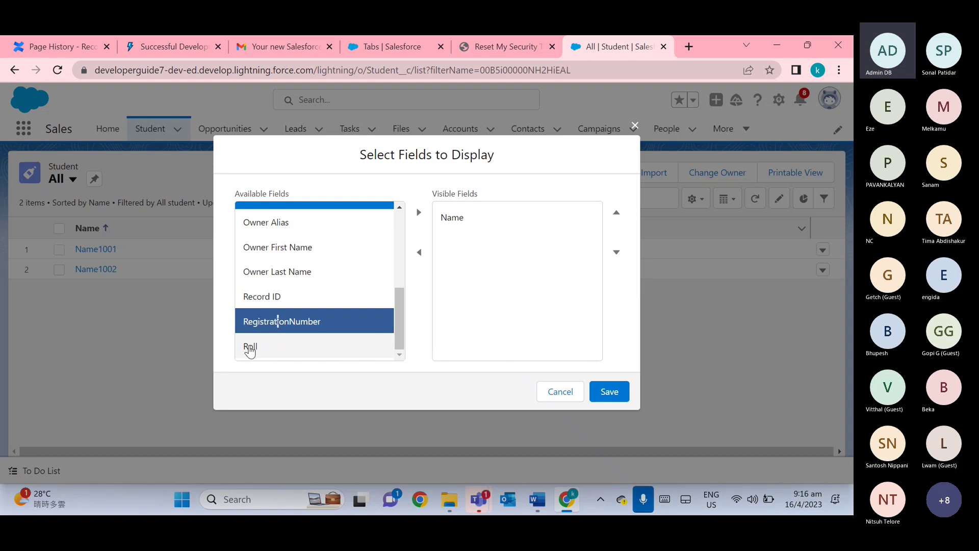
pyautogui.keyDown('ctrl'); pyautogui.click(250, 349); pyautogui.keyUp('ctrl')
pyautogui.scroll(5, 323, 316)
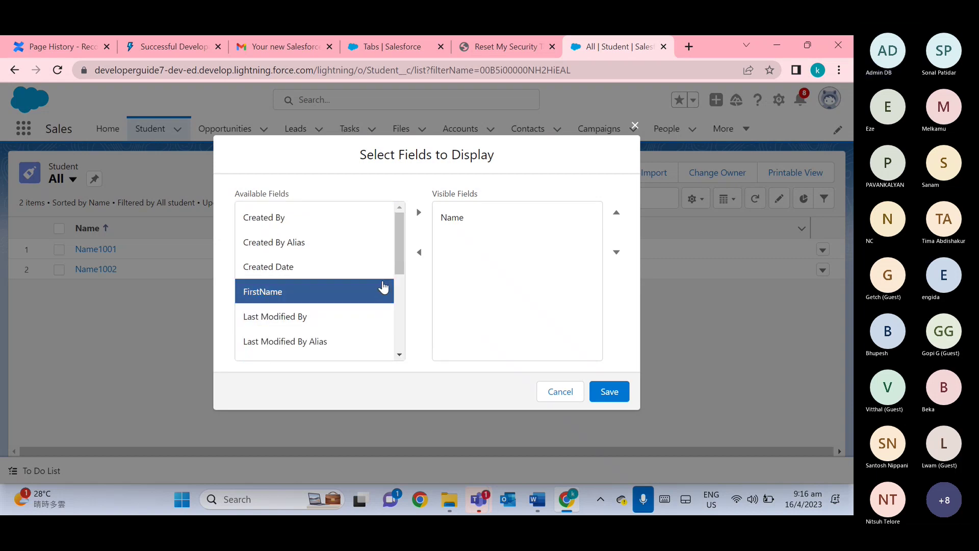
pyautogui.click(422, 214)
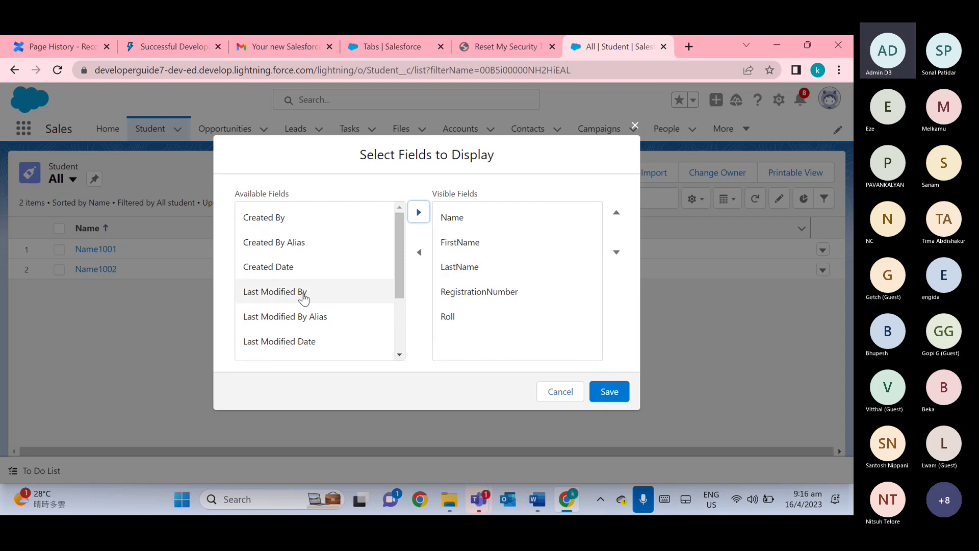
# Add Last Modified By and Last Modified Date as visible columns and save.
pyautogui.scroll(-1, 303, 297)
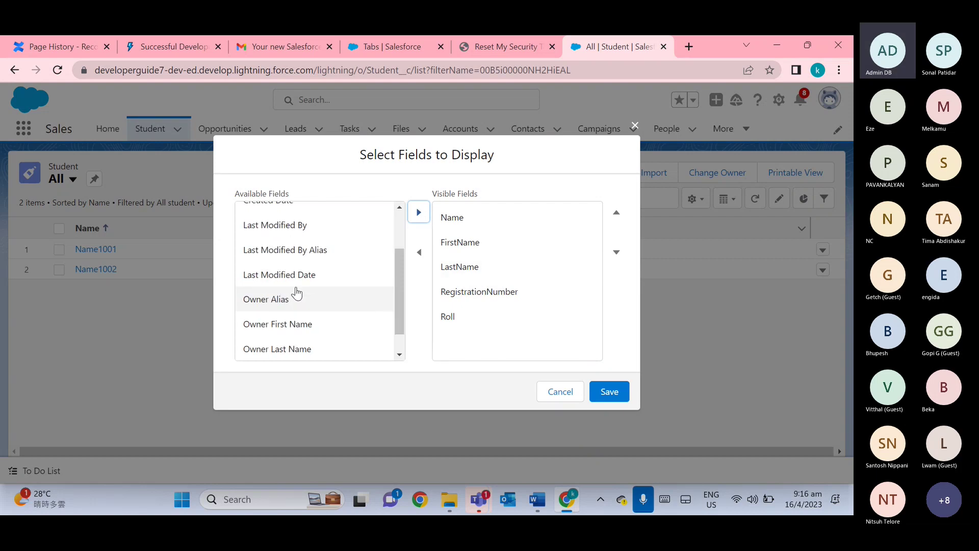
pyautogui.click(305, 231)
pyautogui.click(298, 228)
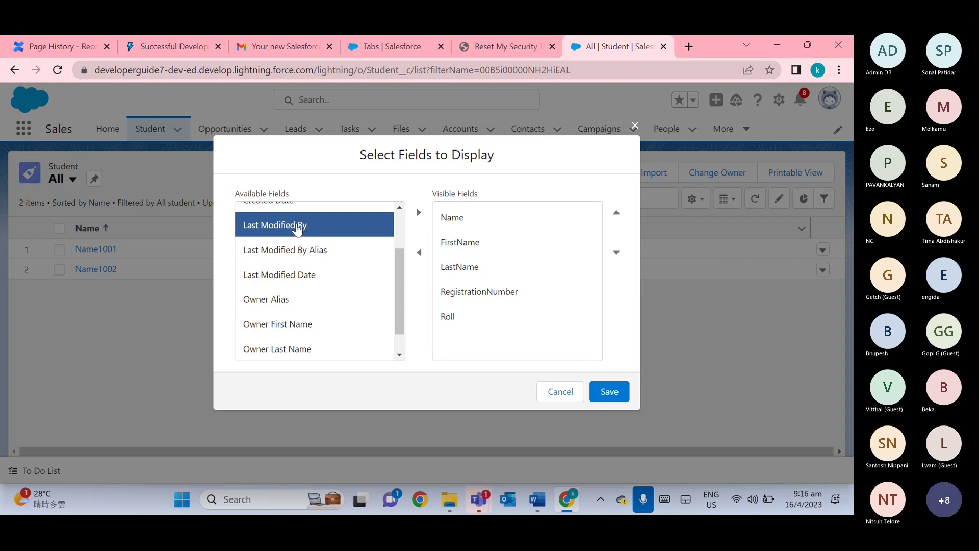
pyautogui.keyDown('ctrl'); pyautogui.click(276, 275); pyautogui.keyUp('ctrl')
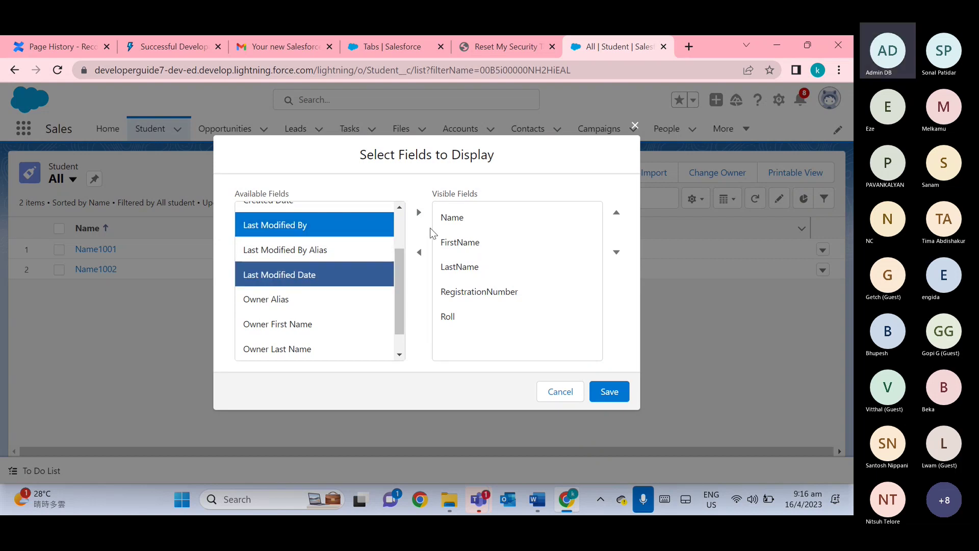
pyautogui.click(419, 212)
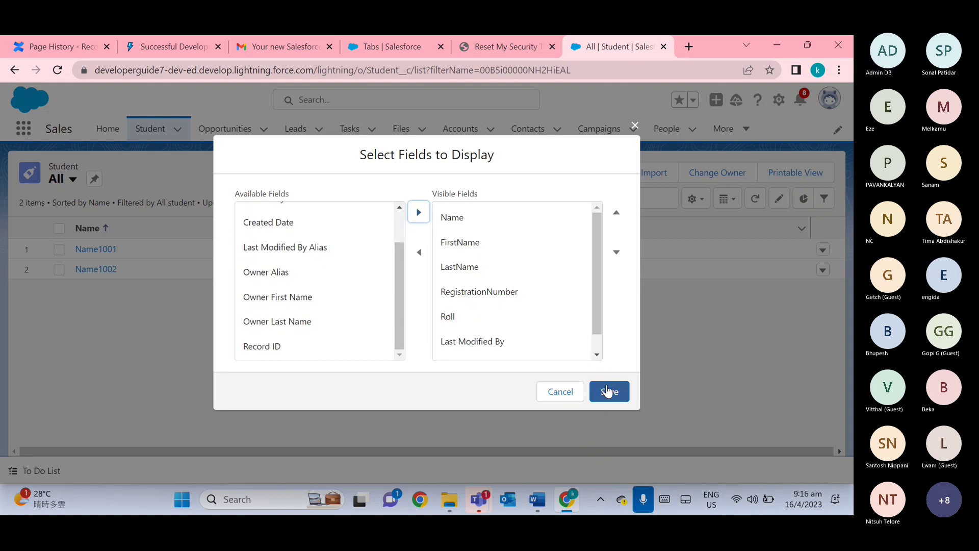
pyautogui.click(608, 387)
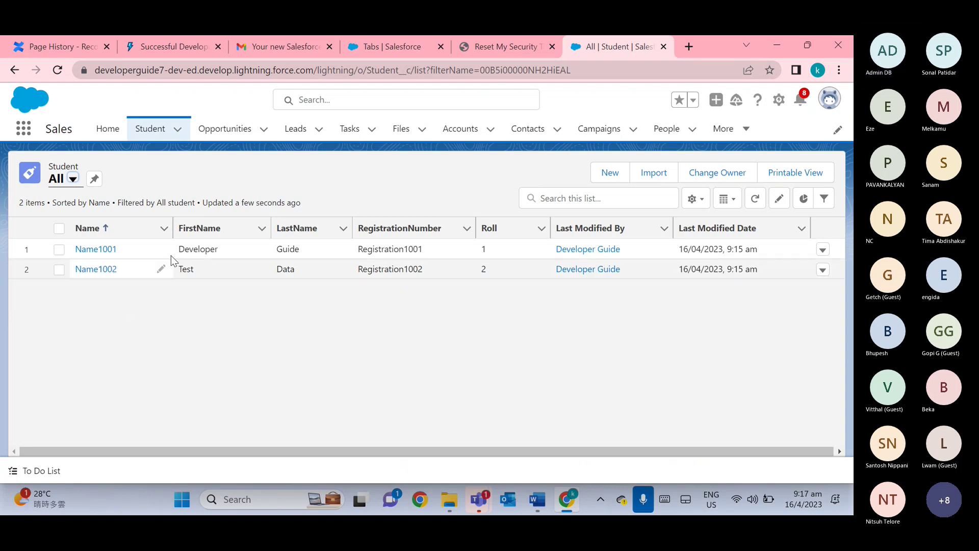
pyautogui.click(77, 179)
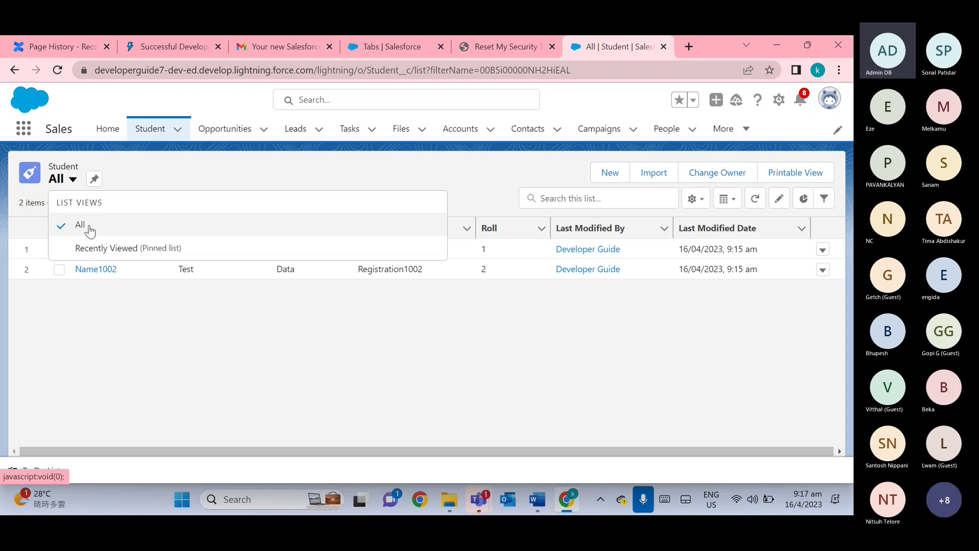
pyautogui.click(91, 227)
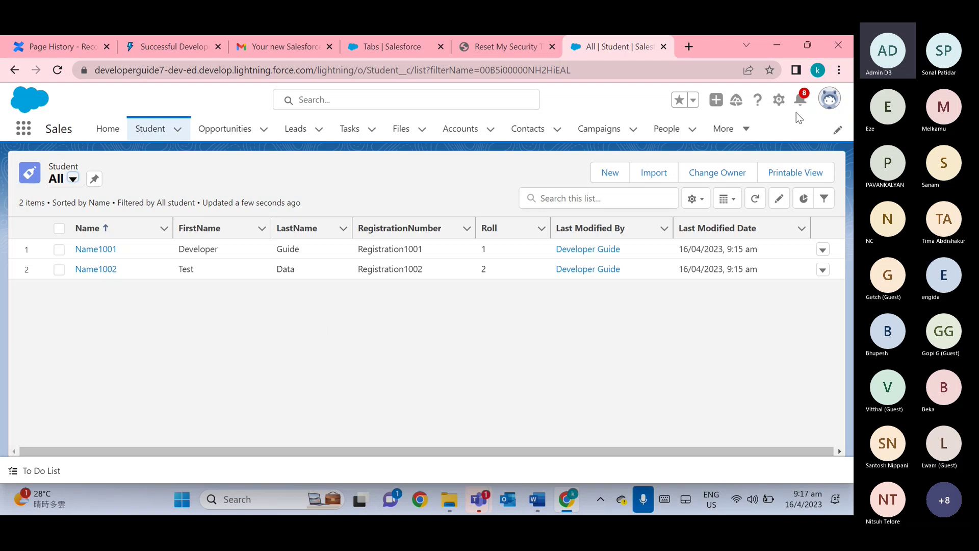
pyautogui.click(829, 100)
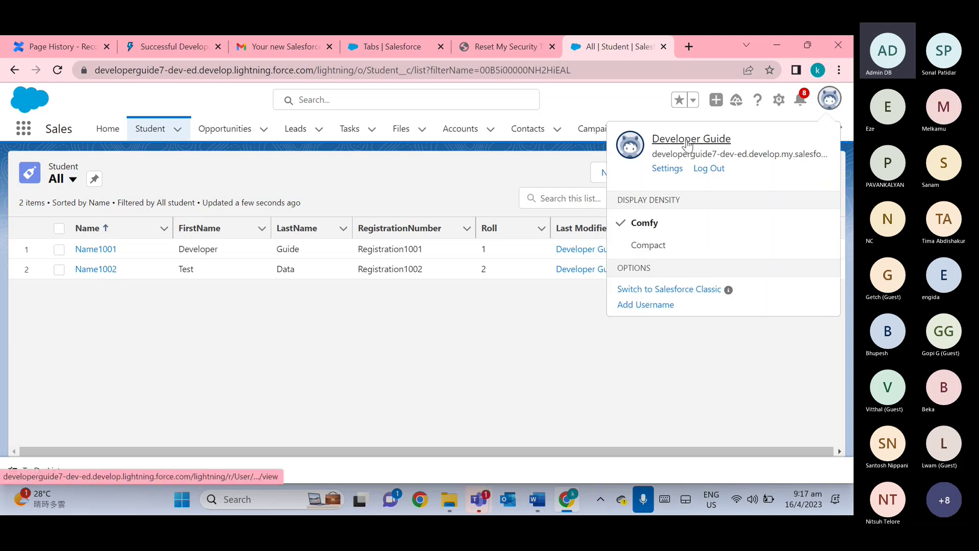
# Open the current user's profile record, then show the All Student list view.
pyautogui.click(687, 137)
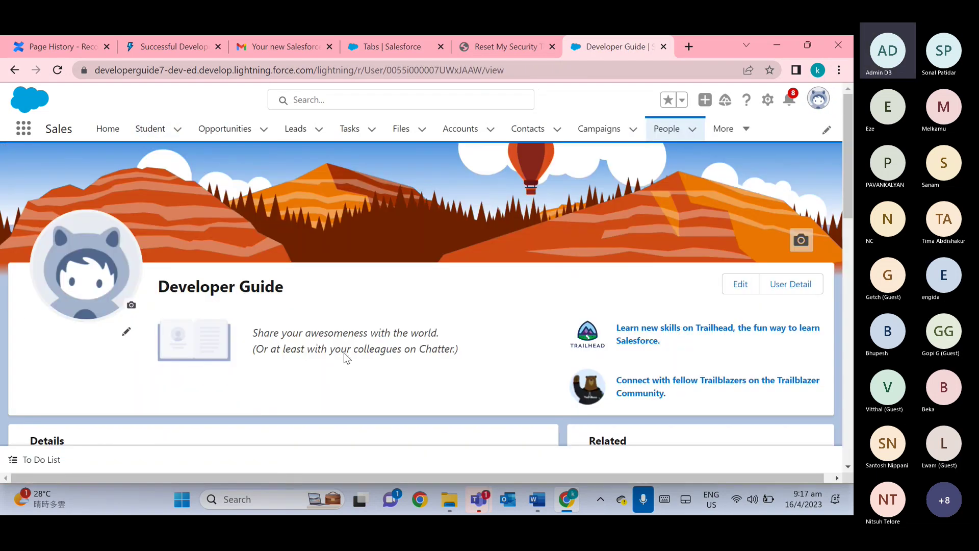
pyautogui.click(159, 133)
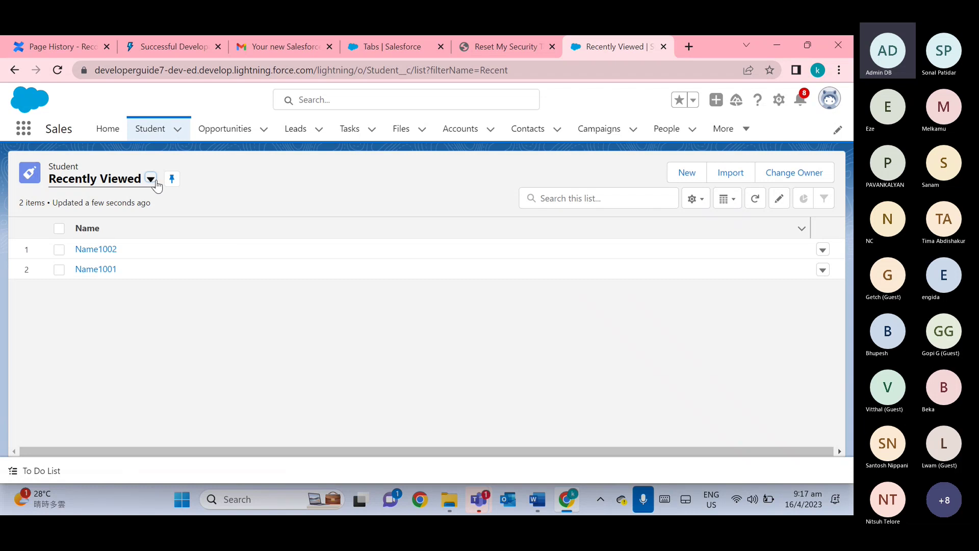
pyautogui.click(150, 179)
pyautogui.click(129, 223)
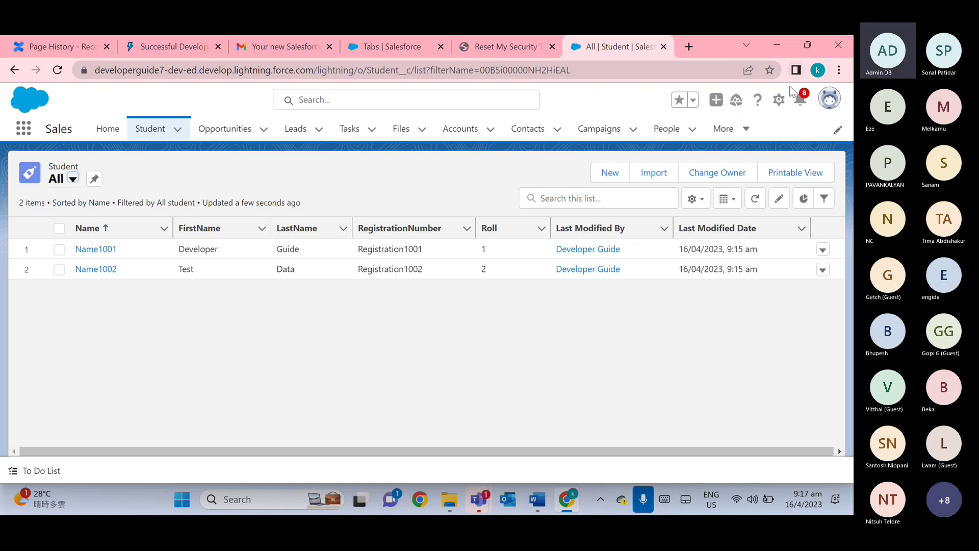
# Launch the Developer Console from Setup and reload its URL in a new browser tab.
pyautogui.click(779, 101)
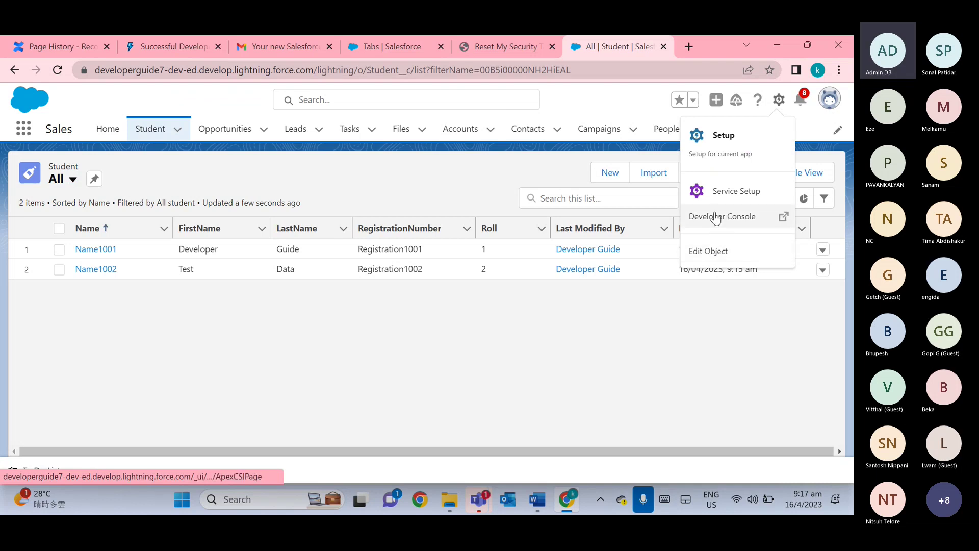
pyautogui.click(720, 217)
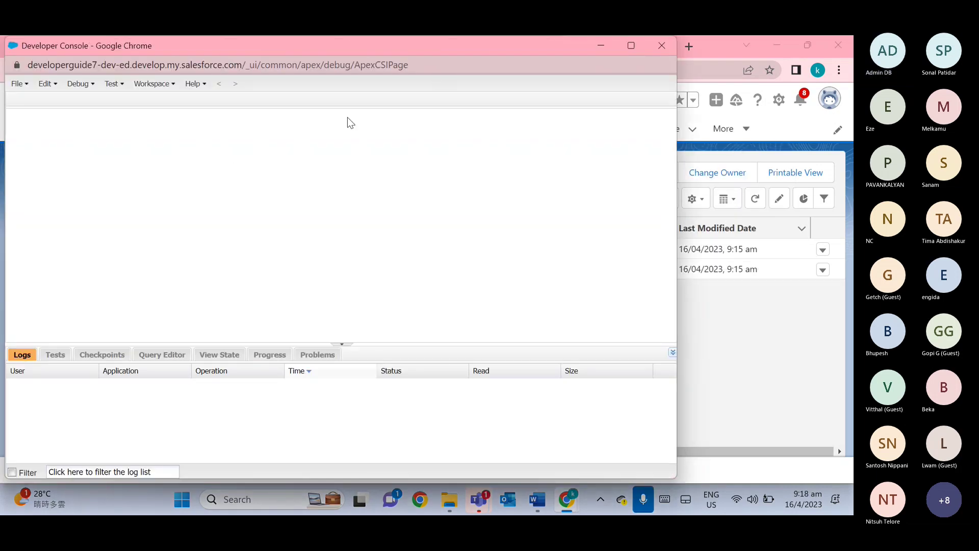
pyautogui.click(444, 67)
pyautogui.hotkey('ctrl', 'c')
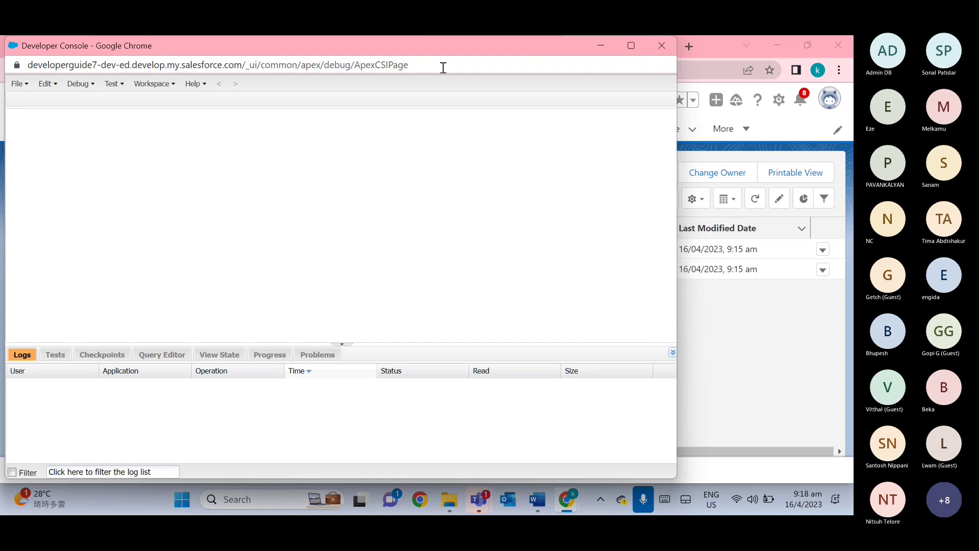
pyautogui.click(662, 45)
pyautogui.click(689, 47)
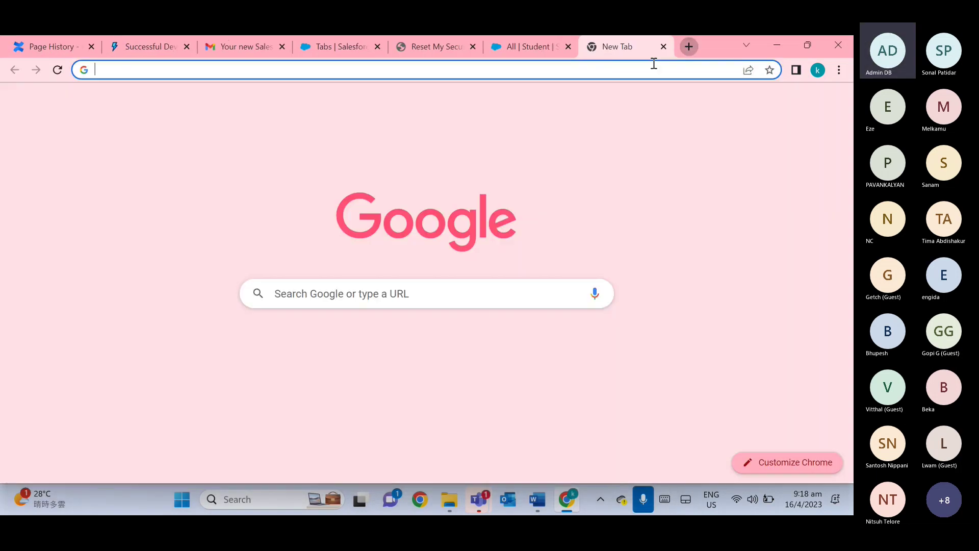
pyautogui.click(653, 64)
pyautogui.hotkey('ctrl', 'v')
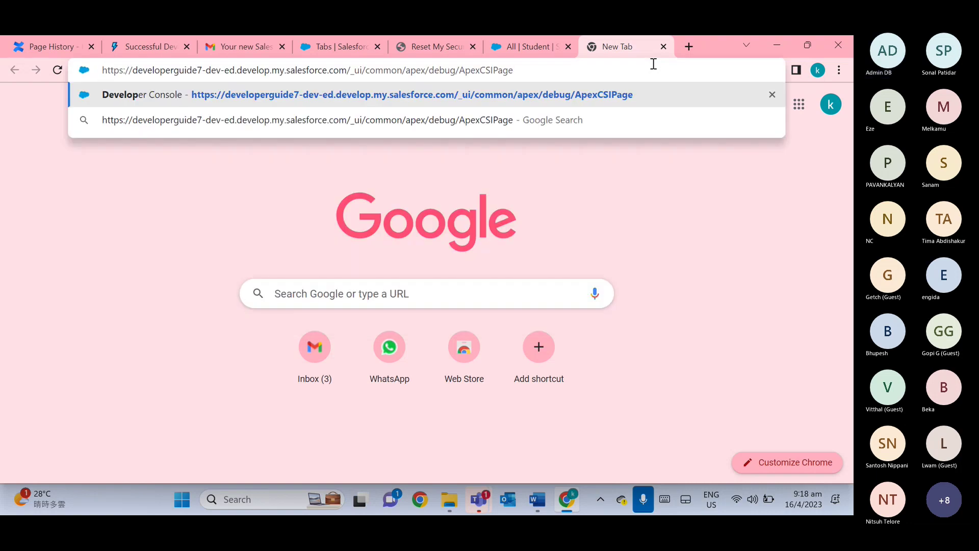
pyautogui.press('Return')
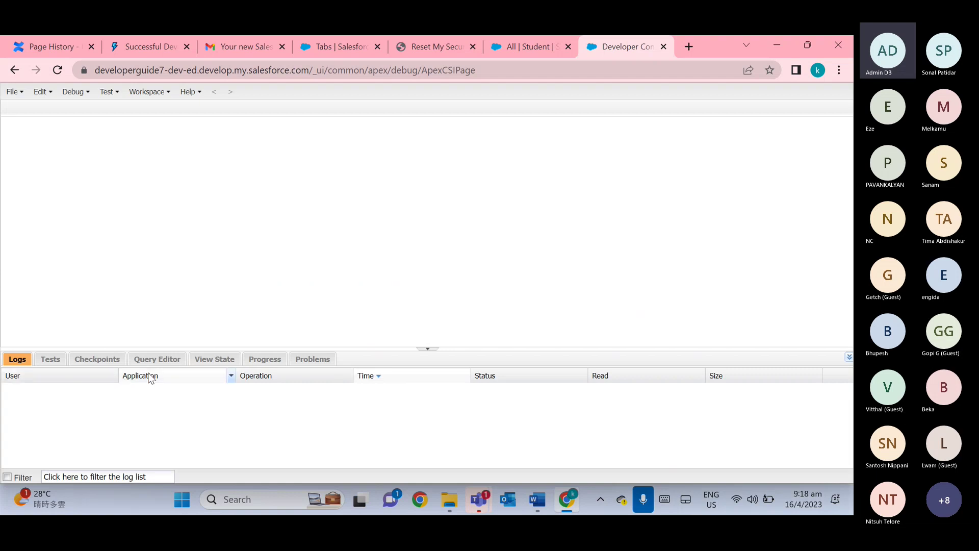
# In the Query Editor, begin a select of FirstName and LastName, dropping the email field.
pyautogui.click(164, 363)
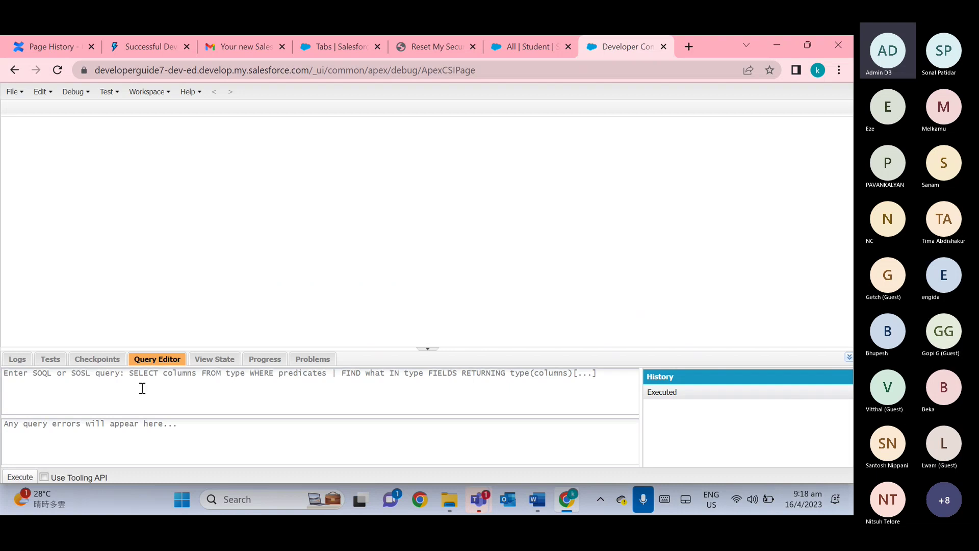
pyautogui.click(142, 388)
pyautogui.write('select ')
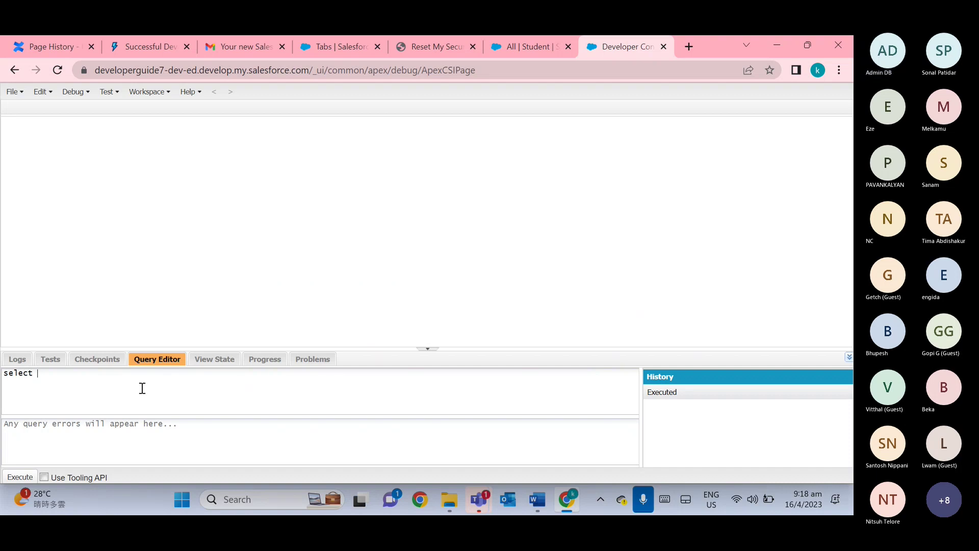
pyautogui.write('first')
pyautogui.press('BackSpace')
pyautogui.press('BackSpace')
pyautogui.press('BackSpace')
pyautogui.press('BackSpace')
pyautogui.press('BackSpace')
pyautogui.write('FirstName,')
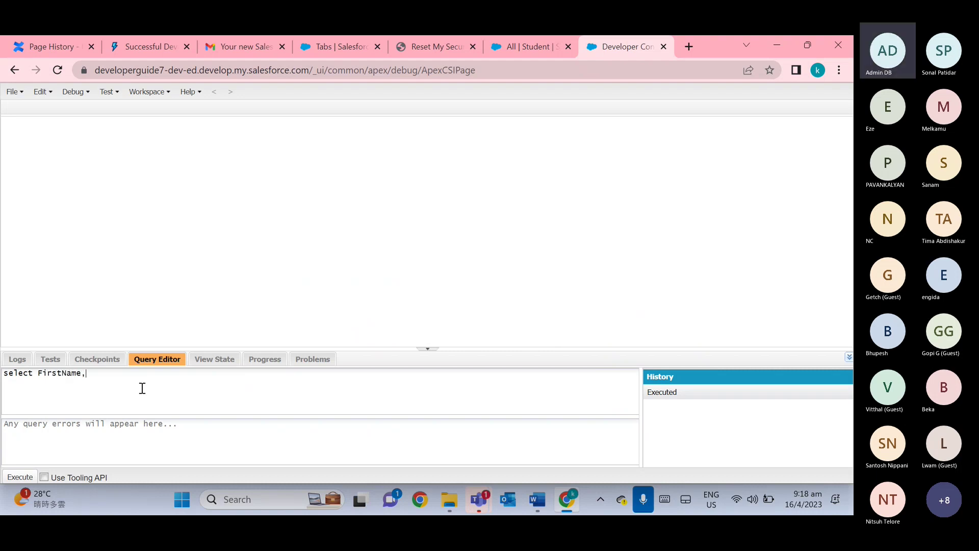
pyautogui.write(' LastName,')
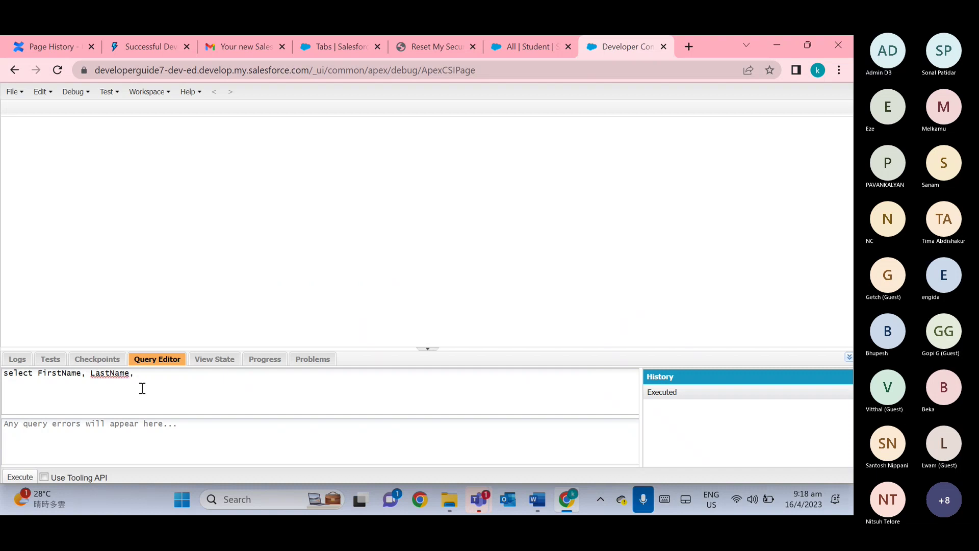
pyautogui.write(' email__c')
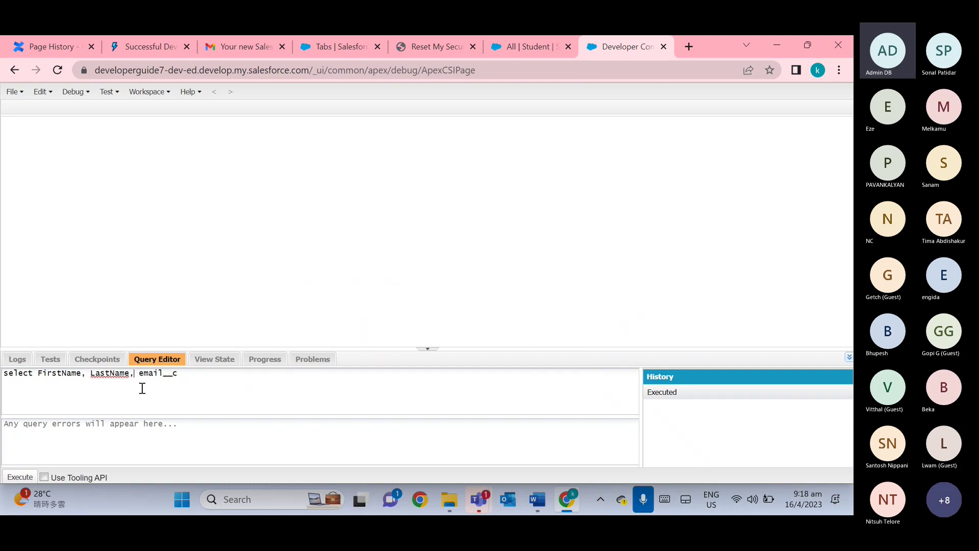
pyautogui.write('__c')
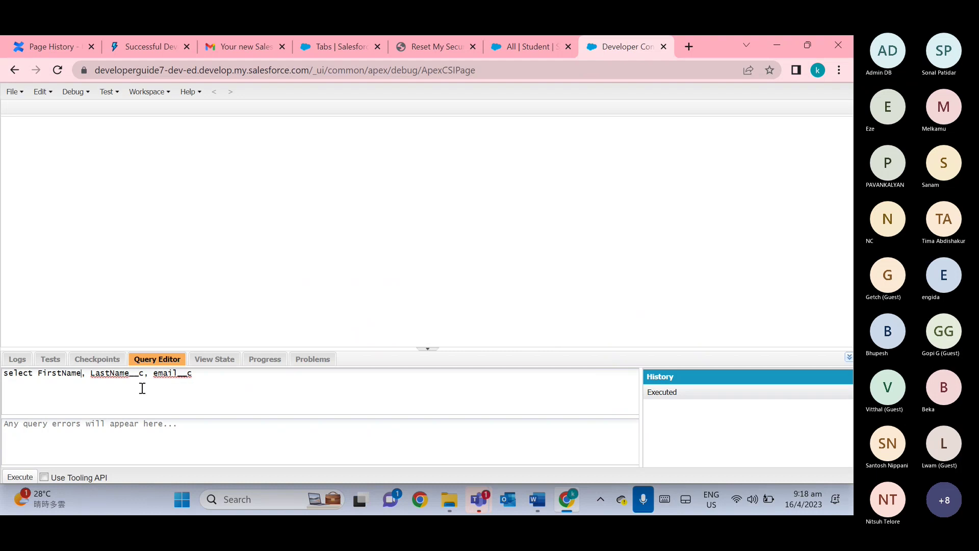
pyautogui.write('__c')
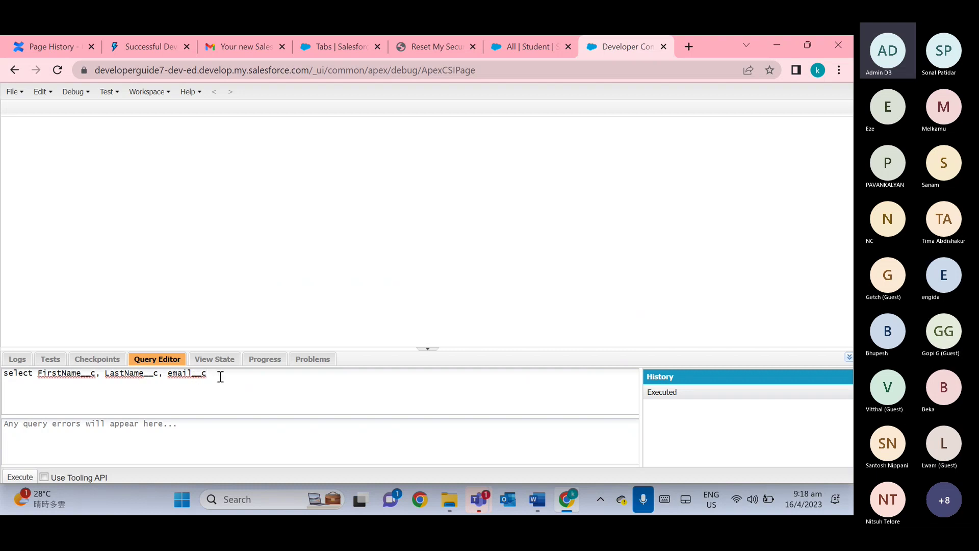
pyautogui.moveTo(209, 376); pyautogui.dragTo(171, 379)
pyautogui.press('BackSpace')
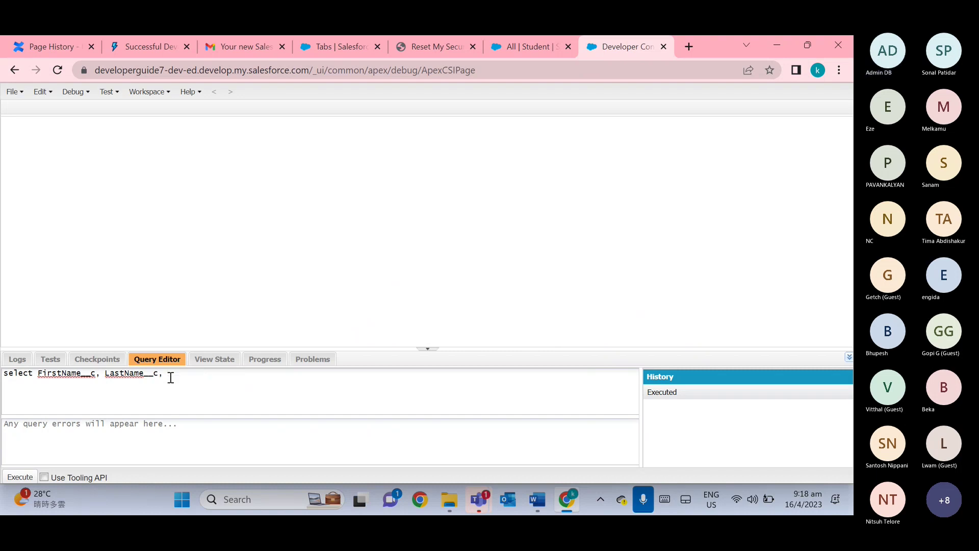
# Complete the query with roll__c from Student__c and execute it.
pyautogui.write('roll__c from')
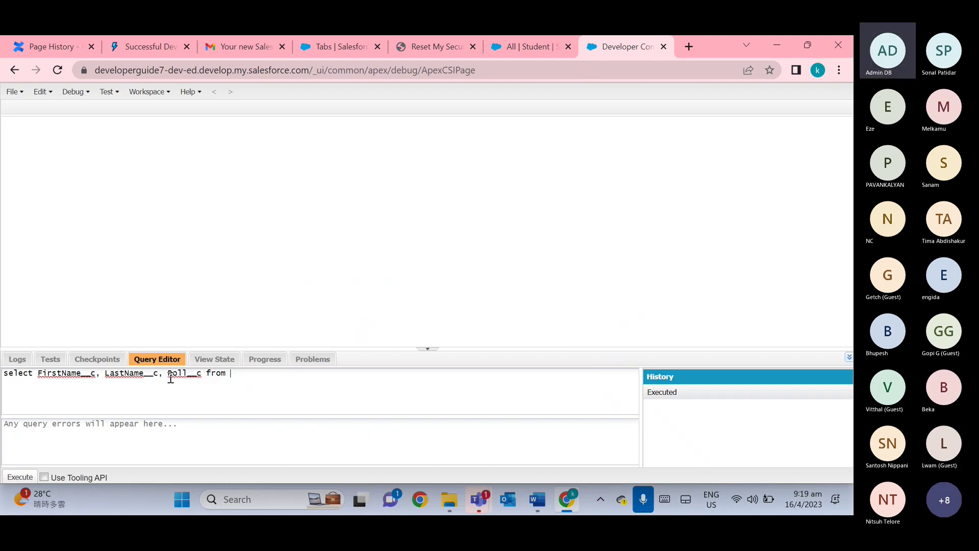
pyautogui.write(' Stude')
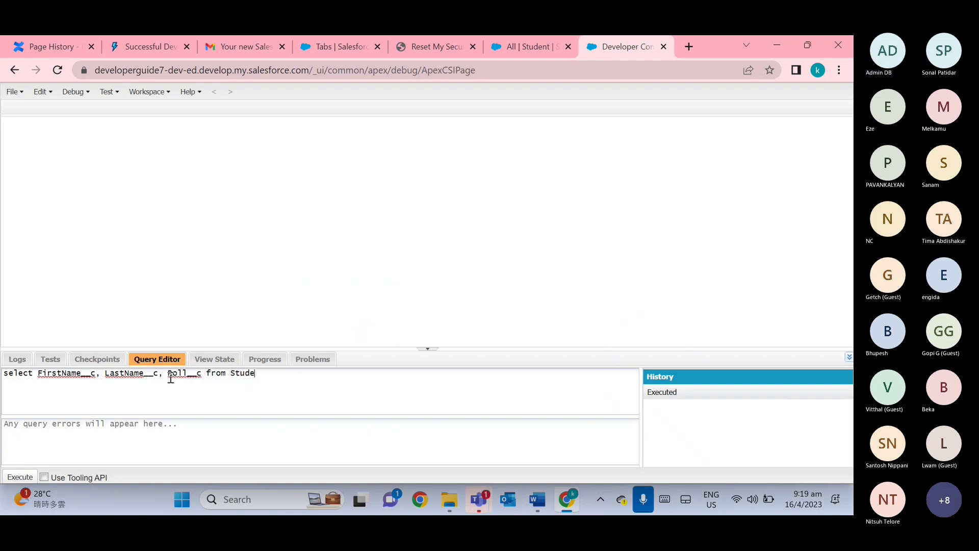
pyautogui.write('nt__c')
pyautogui.hotkey('ctrl', 'a')
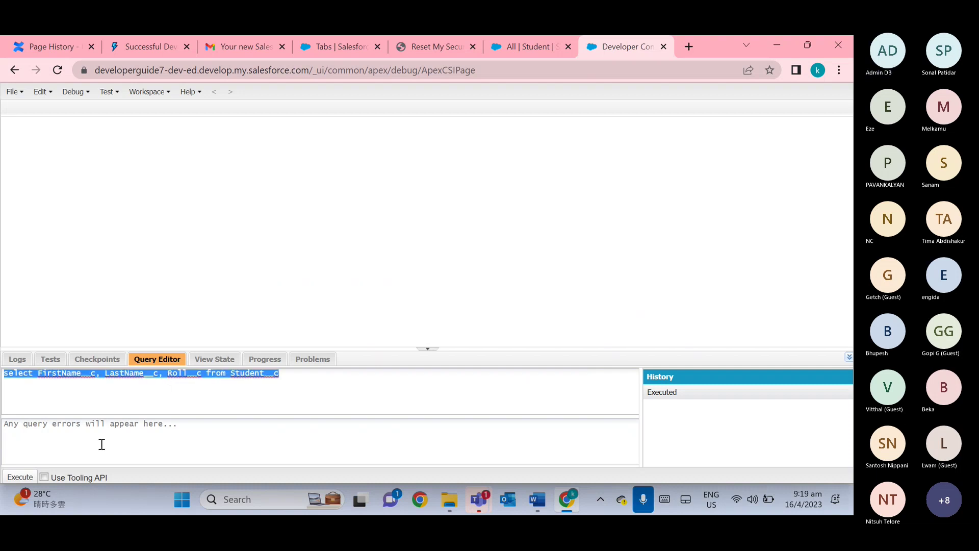
pyautogui.click(18, 476)
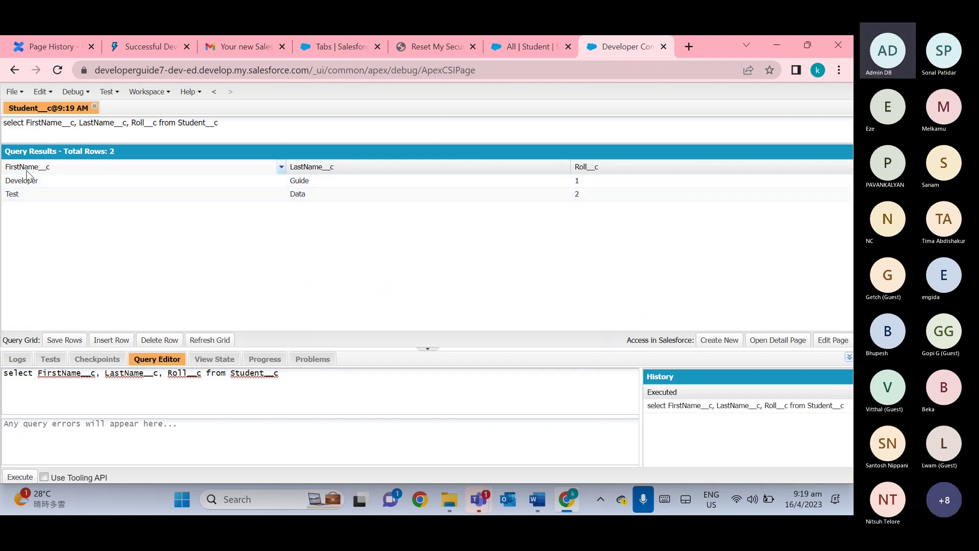
pyautogui.moveTo(292, 374); pyautogui.dragTo(3, 360)
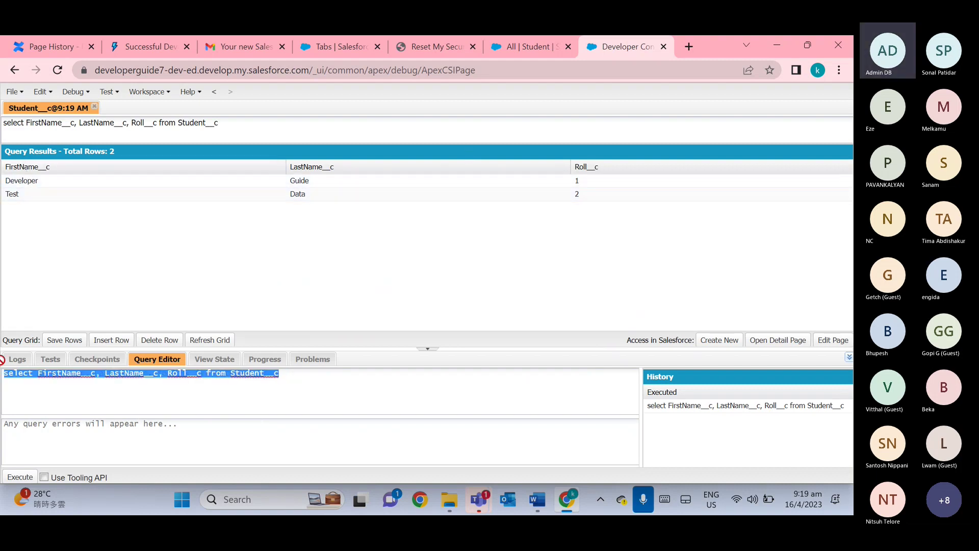